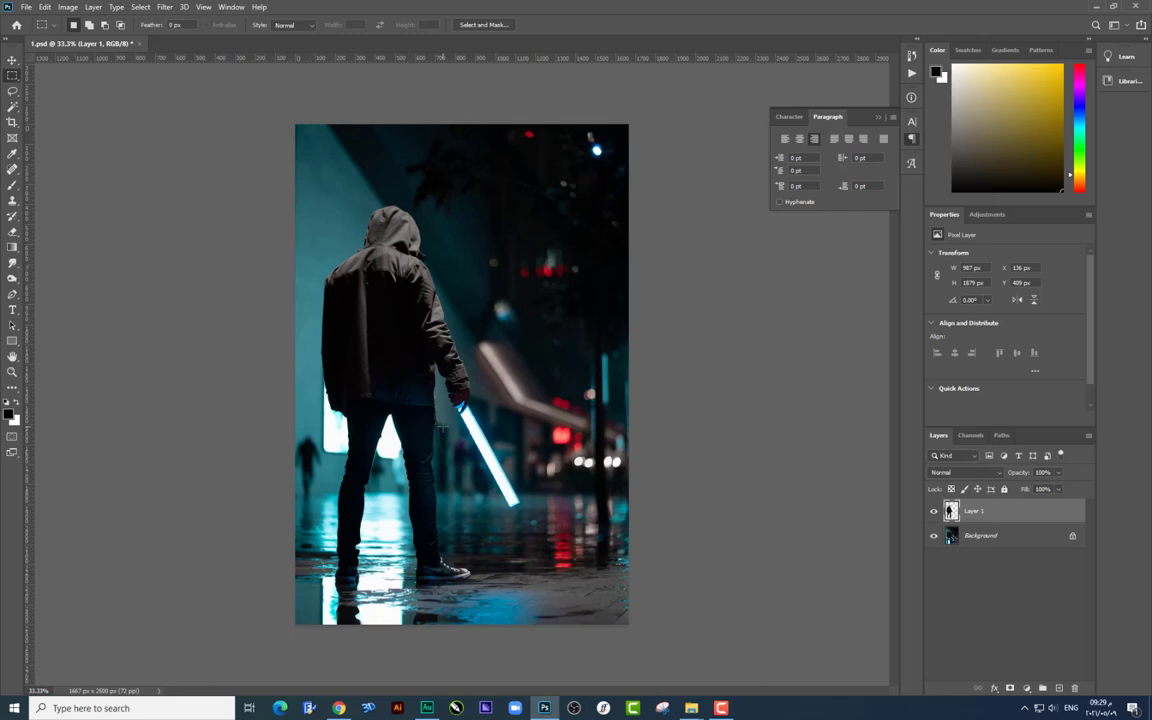
Step: Hide the street Background layer and shift the cut-out hooded figure to the right
{"action": "left_click", "coordinate": [12, 60]}
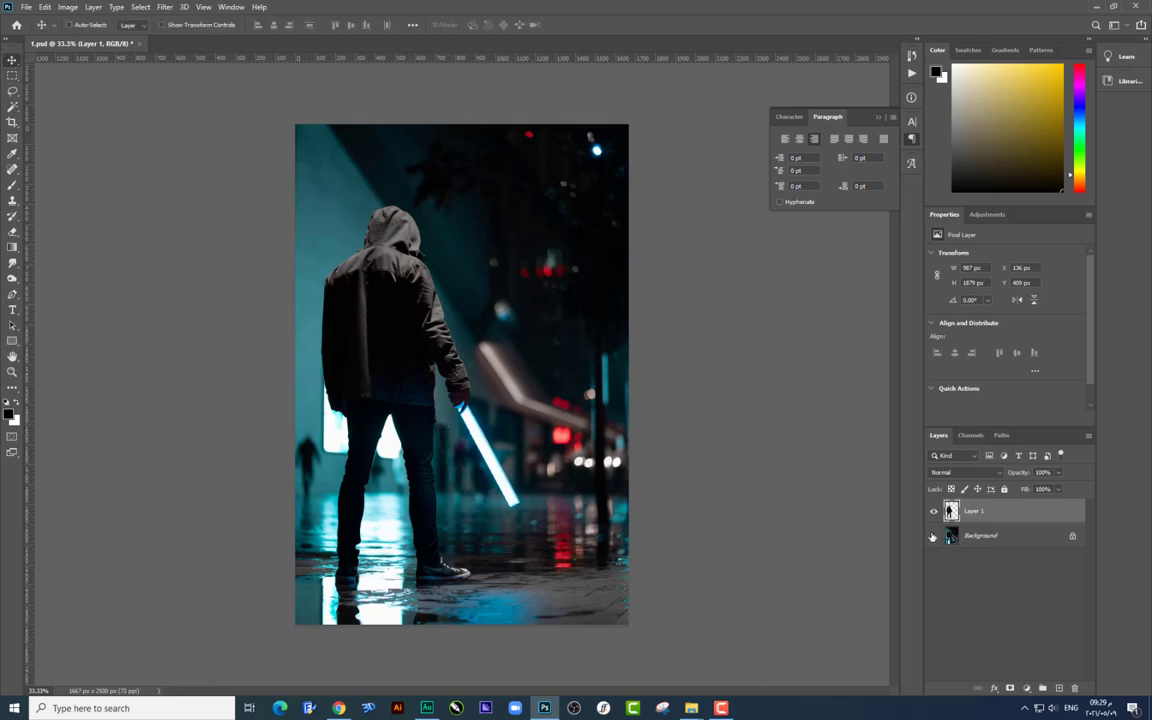
{"action": "left_click", "coordinate": [932, 537]}
{"action": "left_click_drag", "start_coordinate": [372, 300], "coordinate": [464, 309]}
Step: Convert the figure's Layer 1 to a smart object, nudge it right, and start scaling it
{"action": "right_click", "coordinate": [995, 515]}
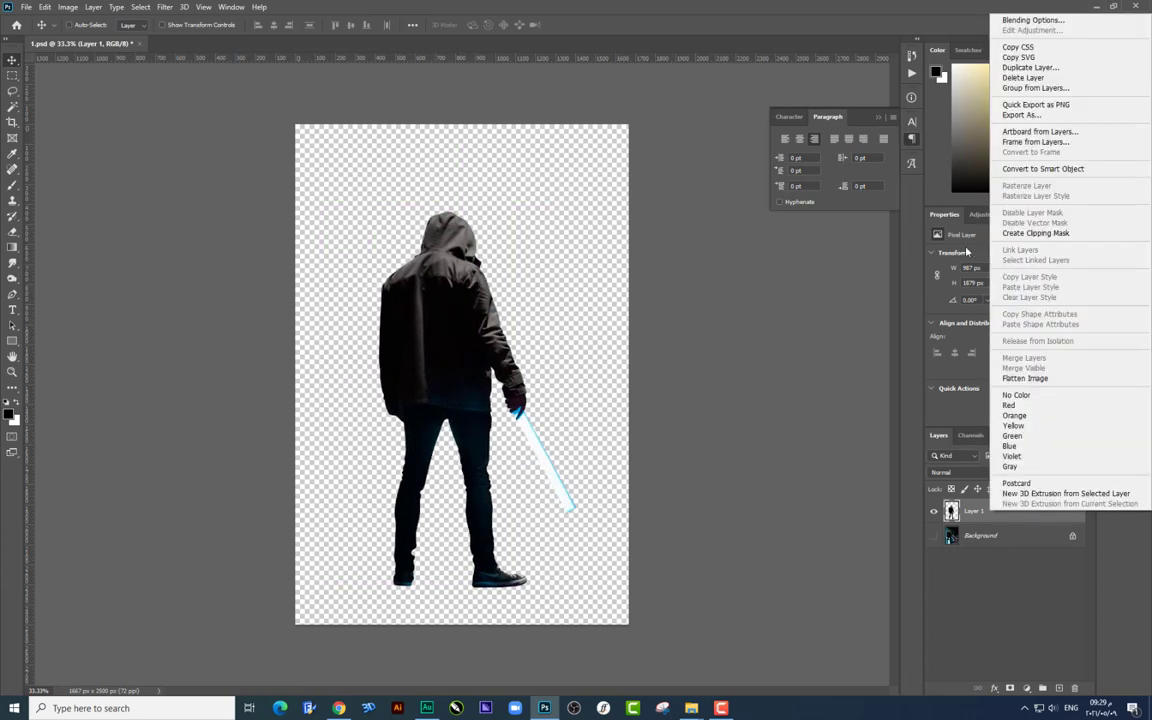
{"action": "left_click", "coordinate": [1016, 176]}
{"action": "left_click_drag", "start_coordinate": [535, 295], "coordinate": [545, 327]}
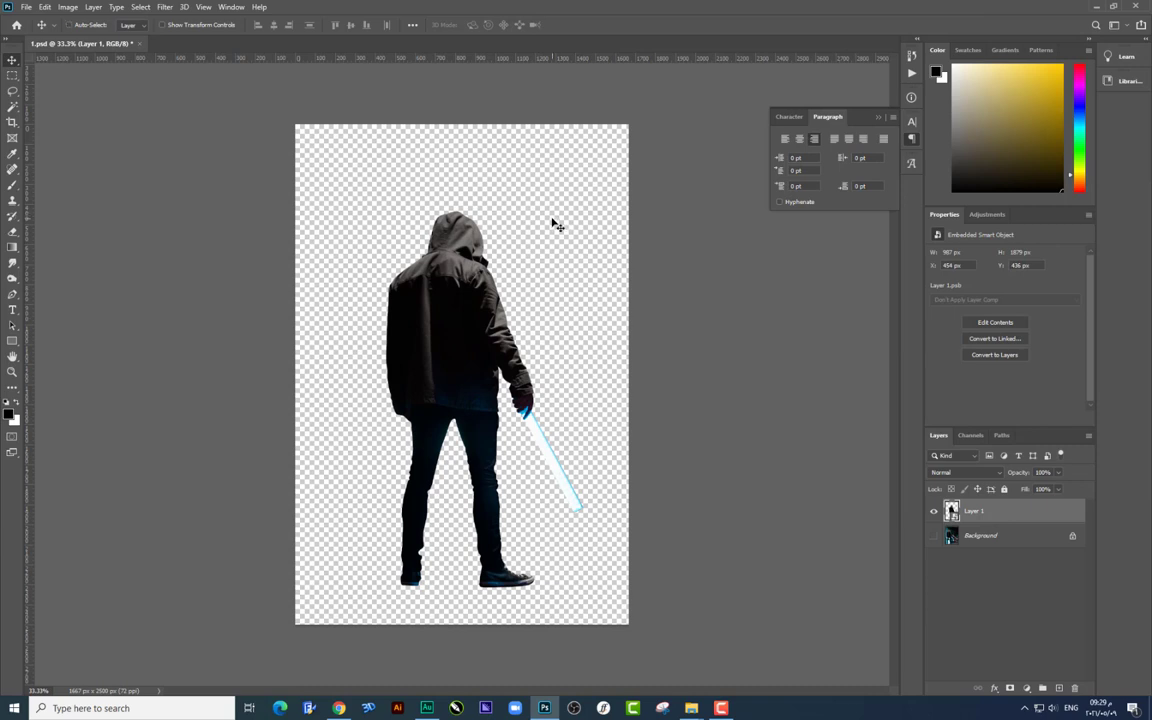
{"action": "key", "text": "ctrl+t"}
Step: Shrink the figure slightly, then widen the canvas with two crops to about 2453 × 2692 px
{"action": "left_click_drag", "start_coordinate": [581, 216], "coordinate": [572, 234]}
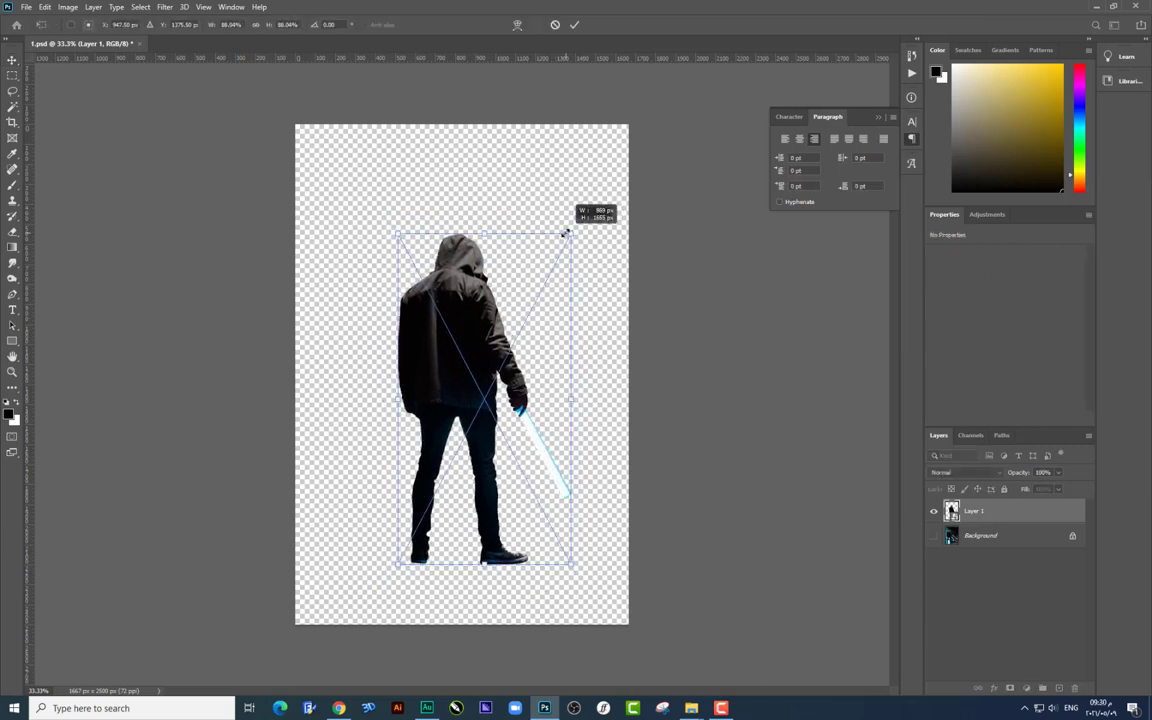
{"action": "key", "text": "Return"}
{"action": "left_click", "coordinate": [12, 121]}
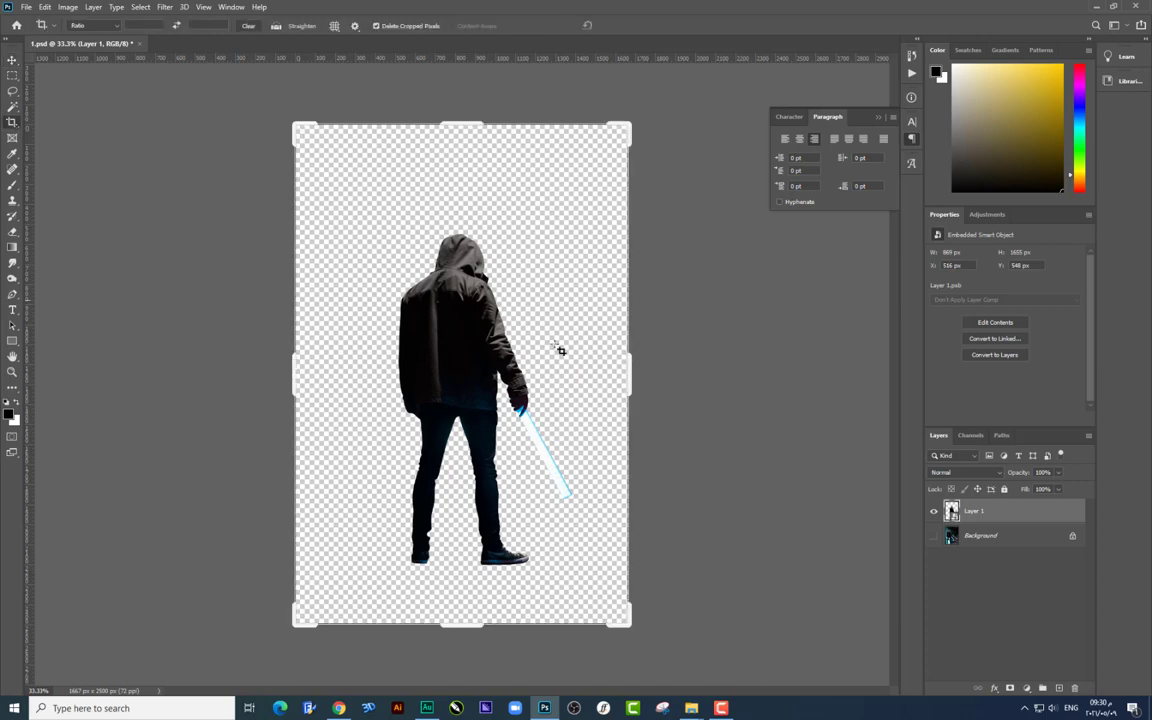
{"action": "left_click_drag", "start_coordinate": [628, 373], "coordinate": [692, 350]}
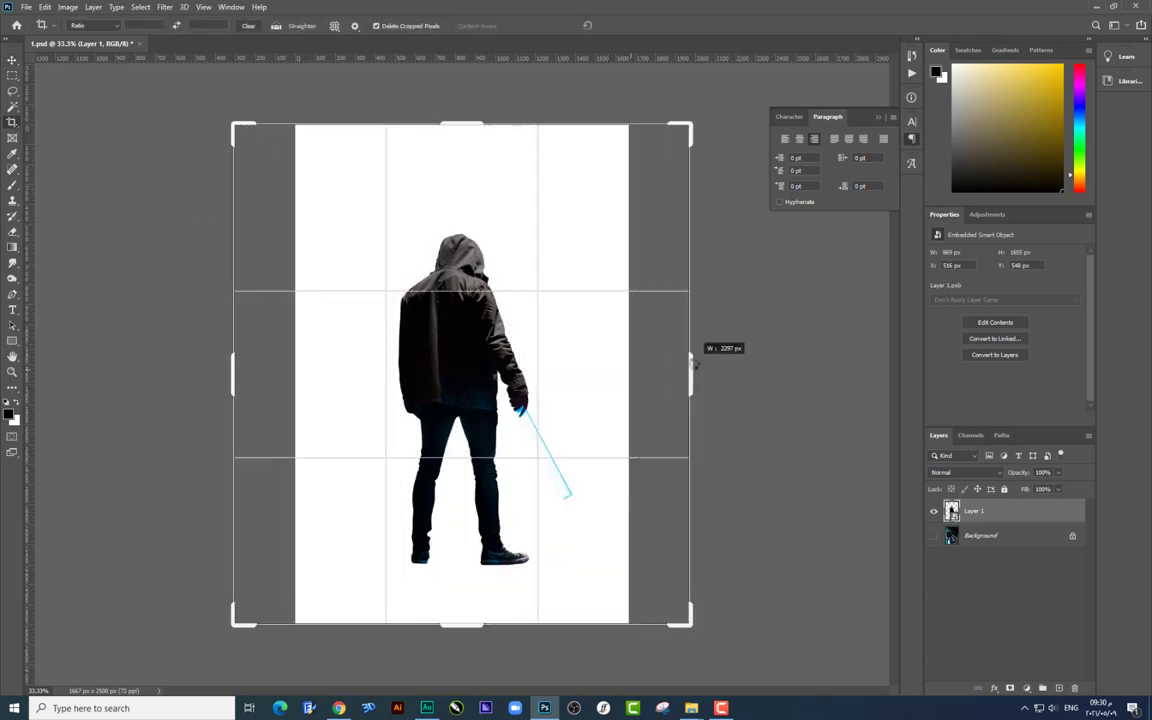
{"action": "left_click_drag", "start_coordinate": [469, 122], "coordinate": [469, 104]}
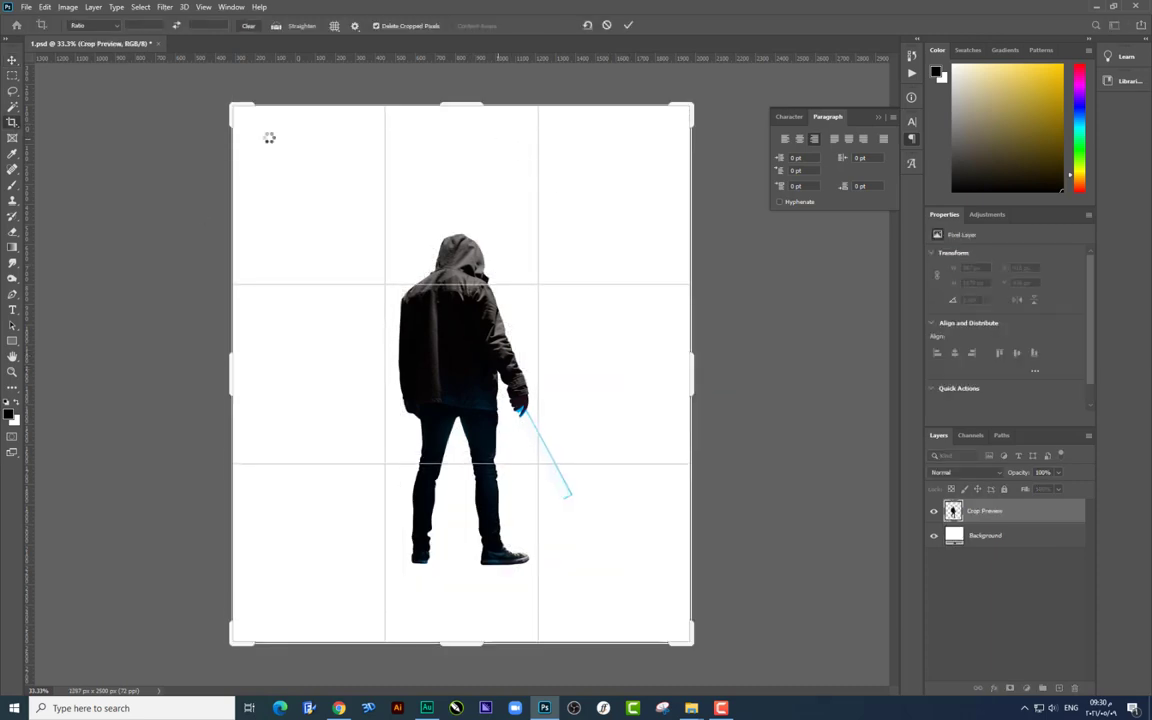
{"action": "key", "text": "Return"}
{"action": "left_click", "coordinate": [648, 350]}
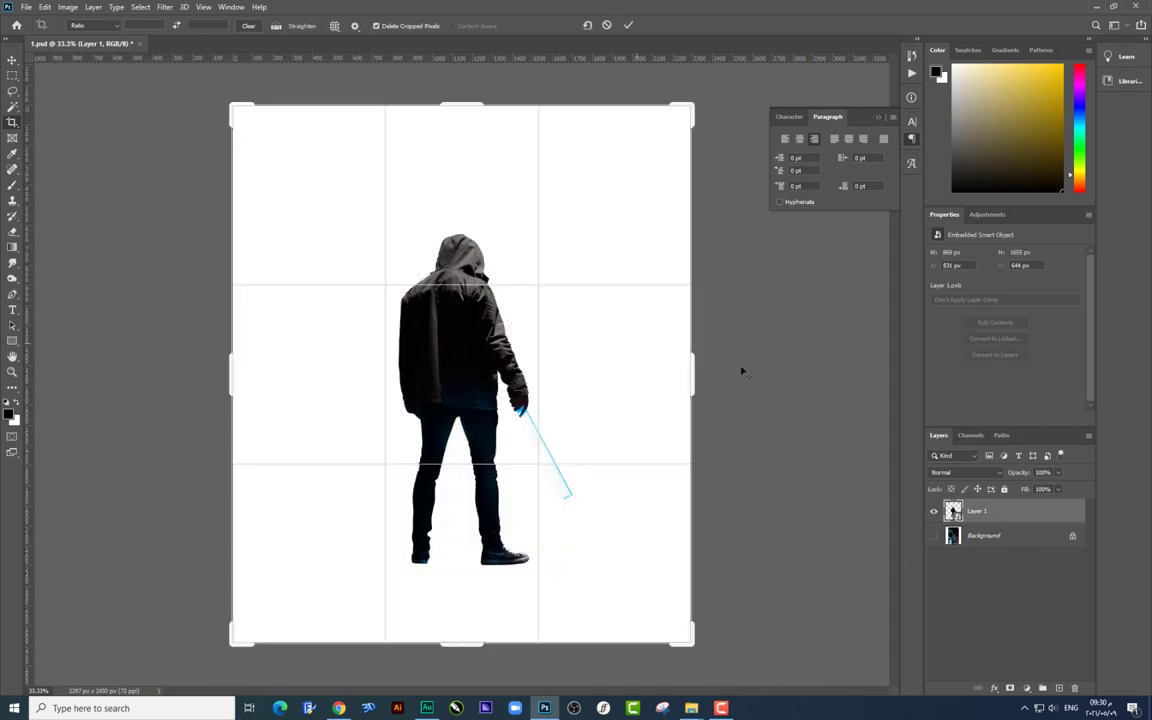
{"action": "left_click_drag", "start_coordinate": [694, 362], "coordinate": [709, 352]}
{"action": "key", "text": "Return"}
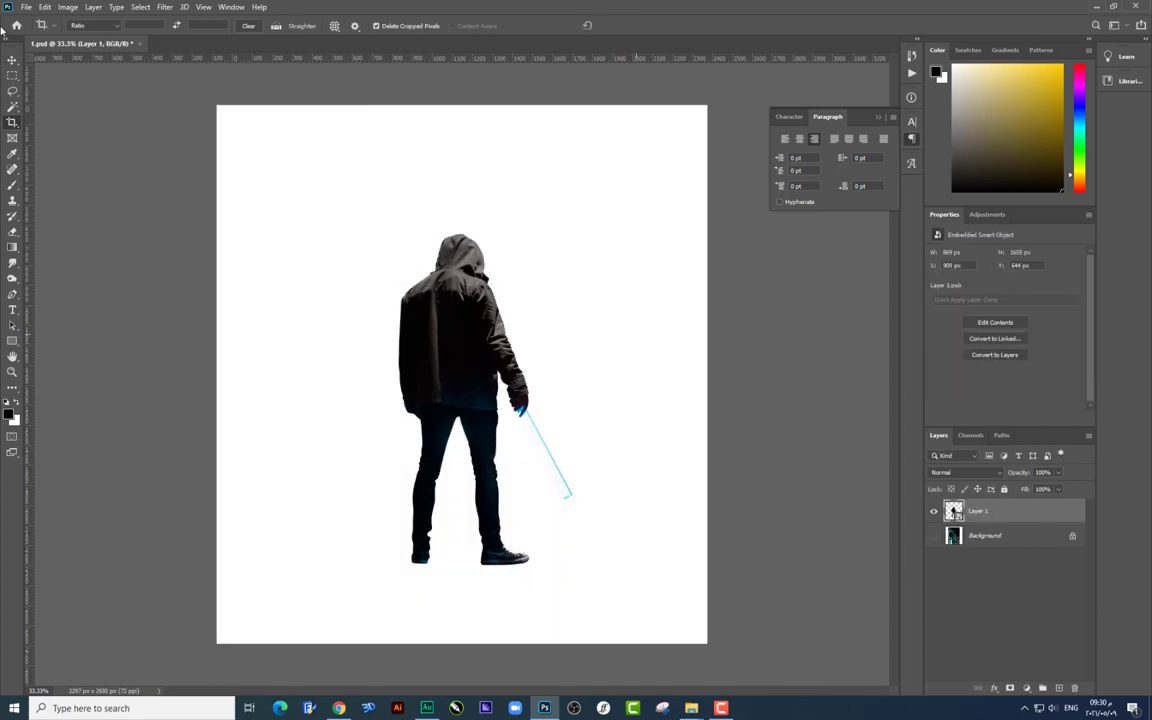
Step: Scale the hooded figure down further to about 79% and reposition it on the canvas
{"action": "key", "text": "v"}
{"action": "left_click_drag", "start_coordinate": [487, 337], "coordinate": [499, 341]}
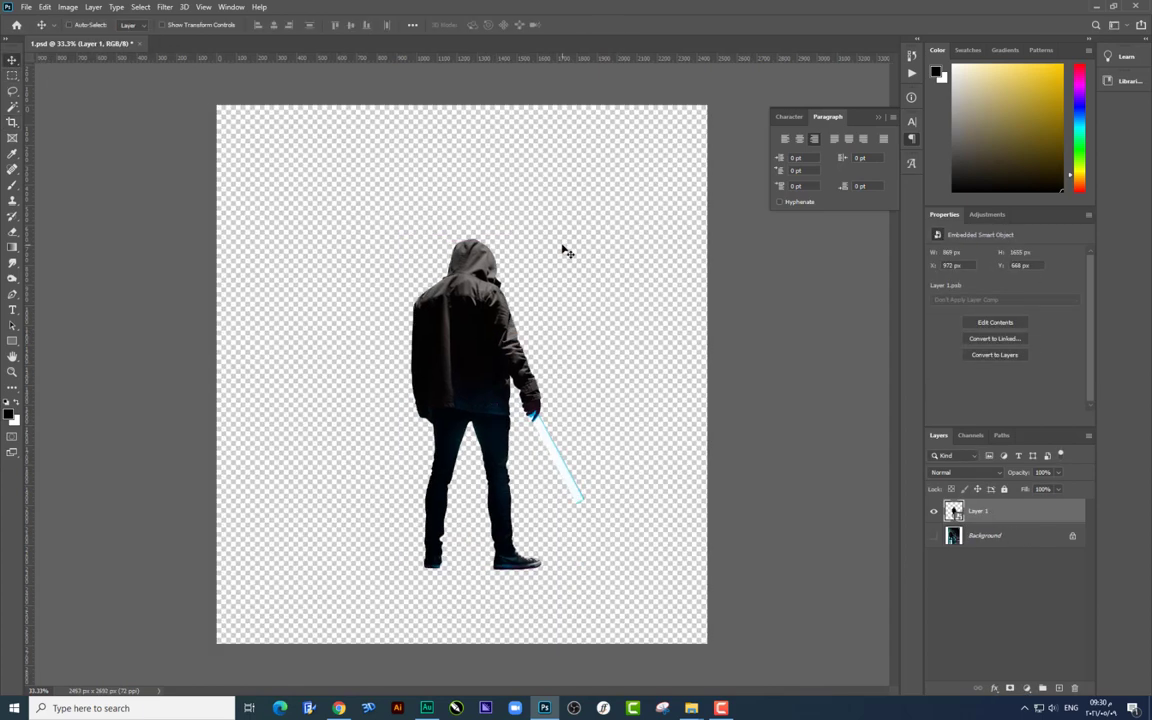
{"action": "key", "text": "ctrl+t"}
{"action": "left_click_drag", "start_coordinate": [586, 237], "coordinate": [571, 249]}
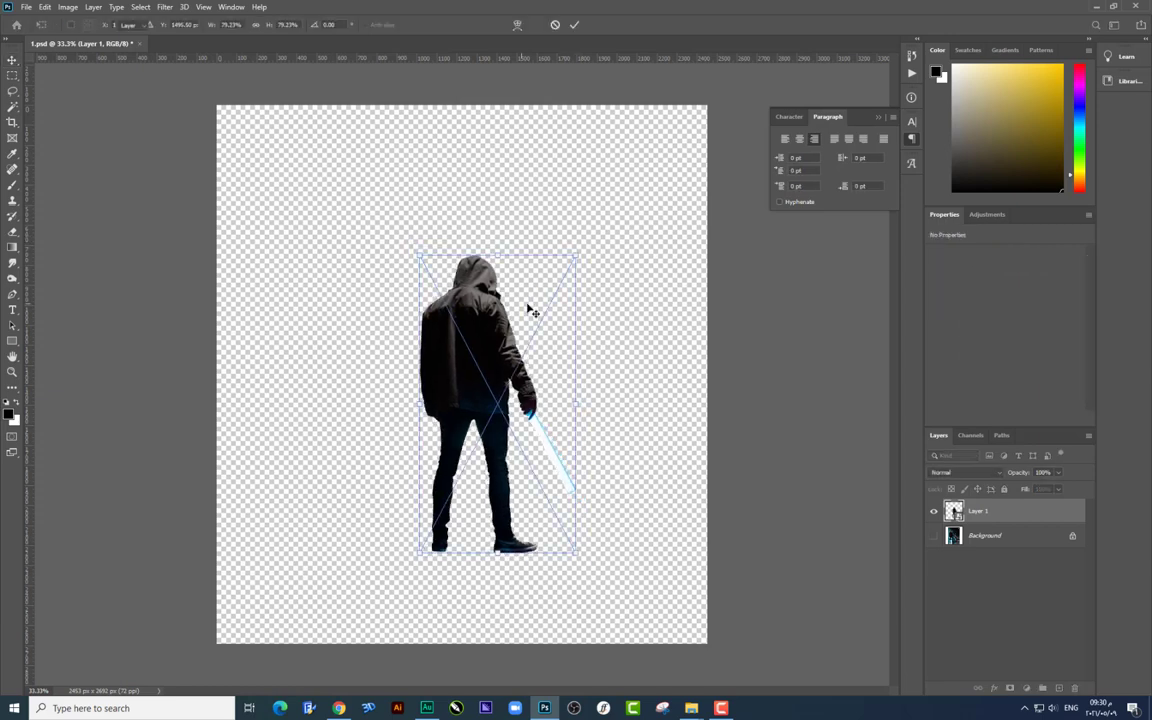
{"action": "key", "text": "Return"}
{"action": "left_click_drag", "start_coordinate": [527, 309], "coordinate": [515, 312]}
{"action": "mouse_move", "coordinate": [691, 708]}
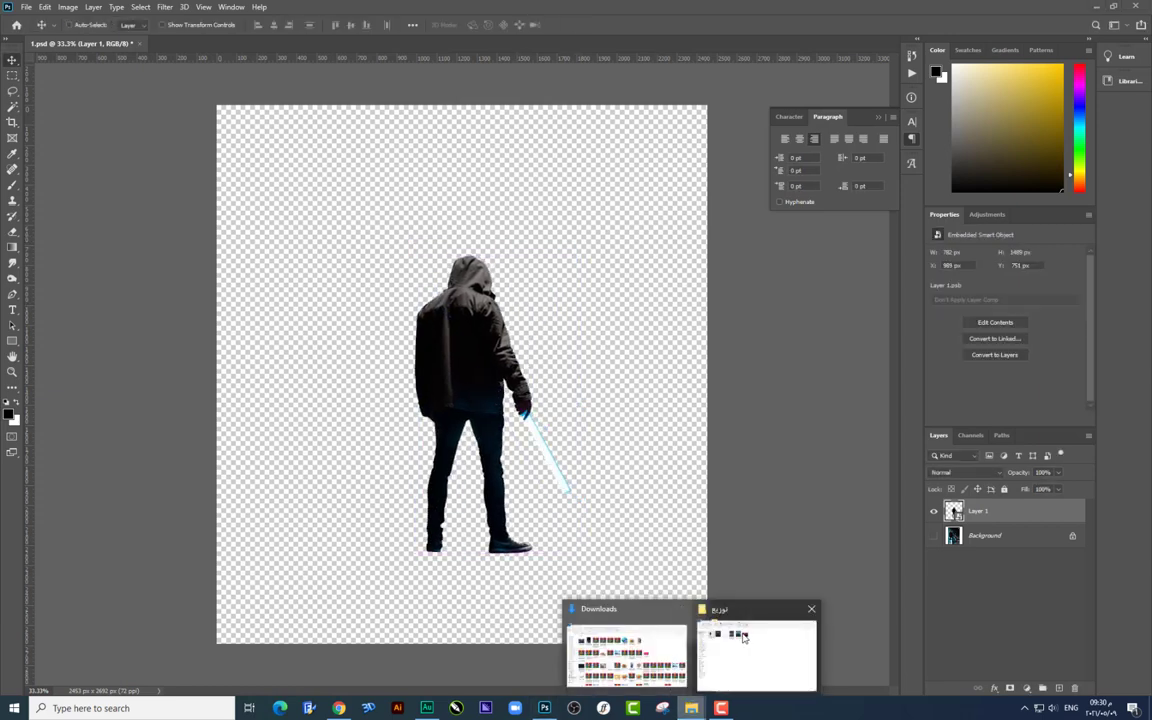
Step: Drag pexels-ian-beckley-2440079.jpg from File Explorer into the Photoshop canvas and place it
{"action": "left_click", "coordinate": [740, 638]}
{"action": "left_click", "coordinate": [490, 324]}
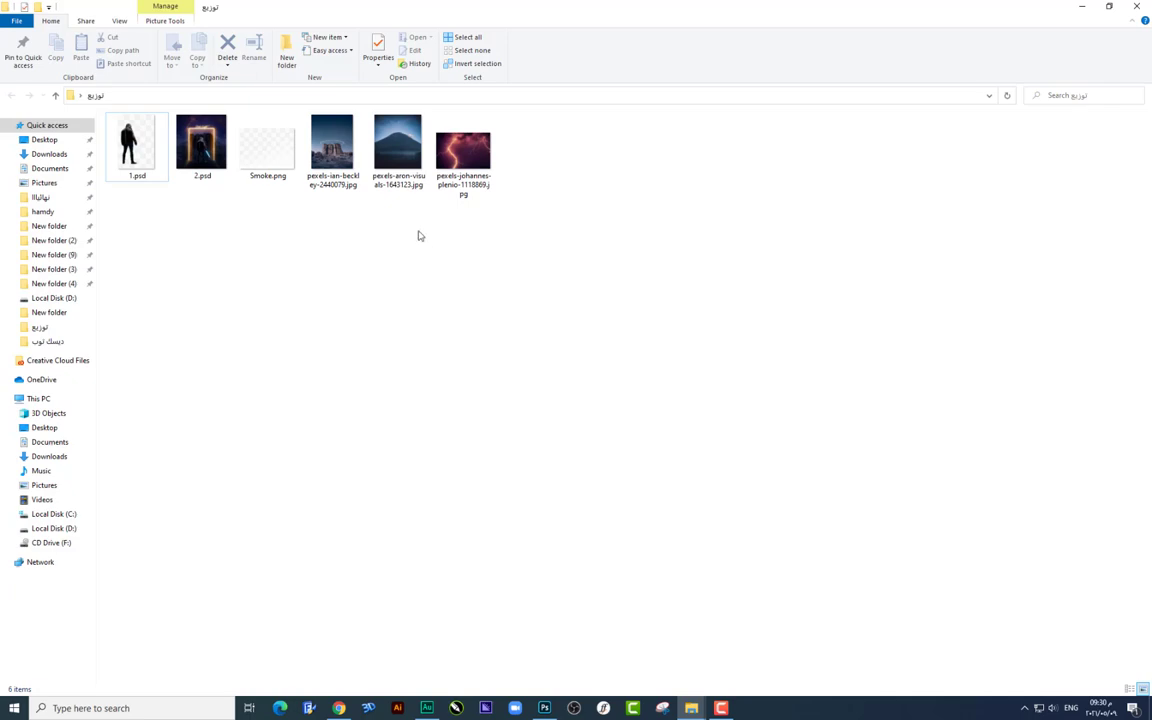
{"action": "left_click_drag", "start_coordinate": [332, 148], "coordinate": [476, 394]}
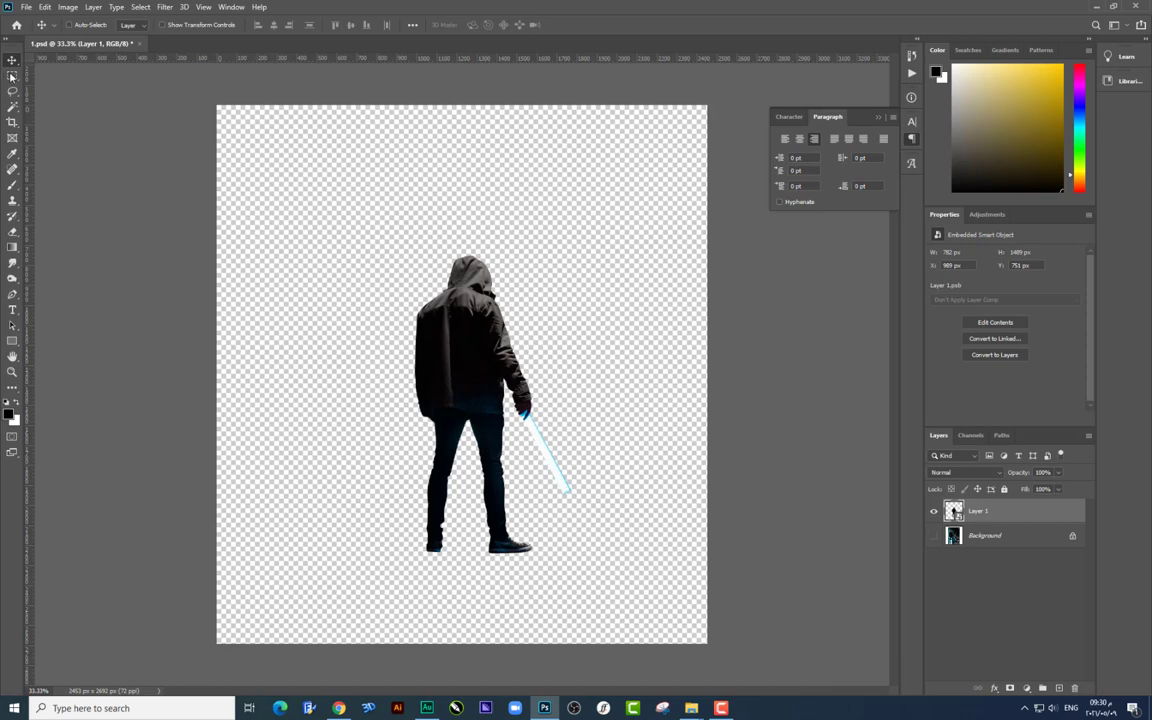
{"action": "key", "text": "alt+Tab"}
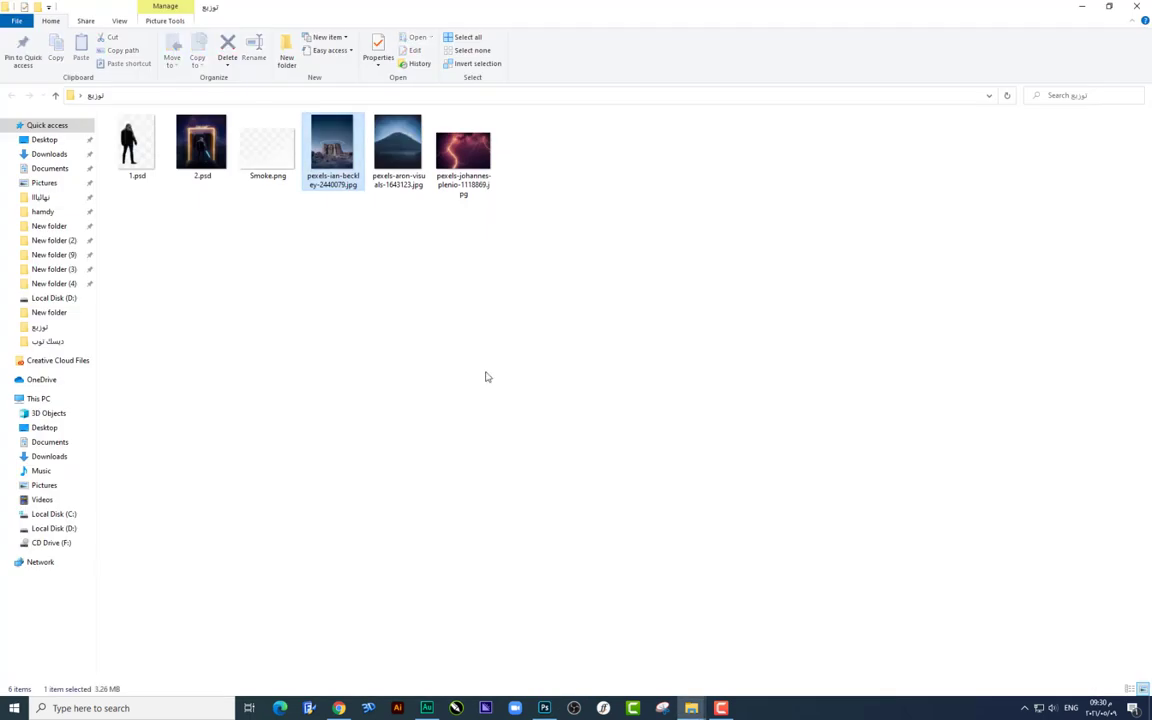
{"action": "mouse_move", "coordinate": [332, 148]}
{"action": "left_mouse_down"}
{"action": "mouse_move", "coordinate": [545, 712]}
{"action": "mouse_move", "coordinate": [533, 398]}
{"action": "left_mouse_up"}
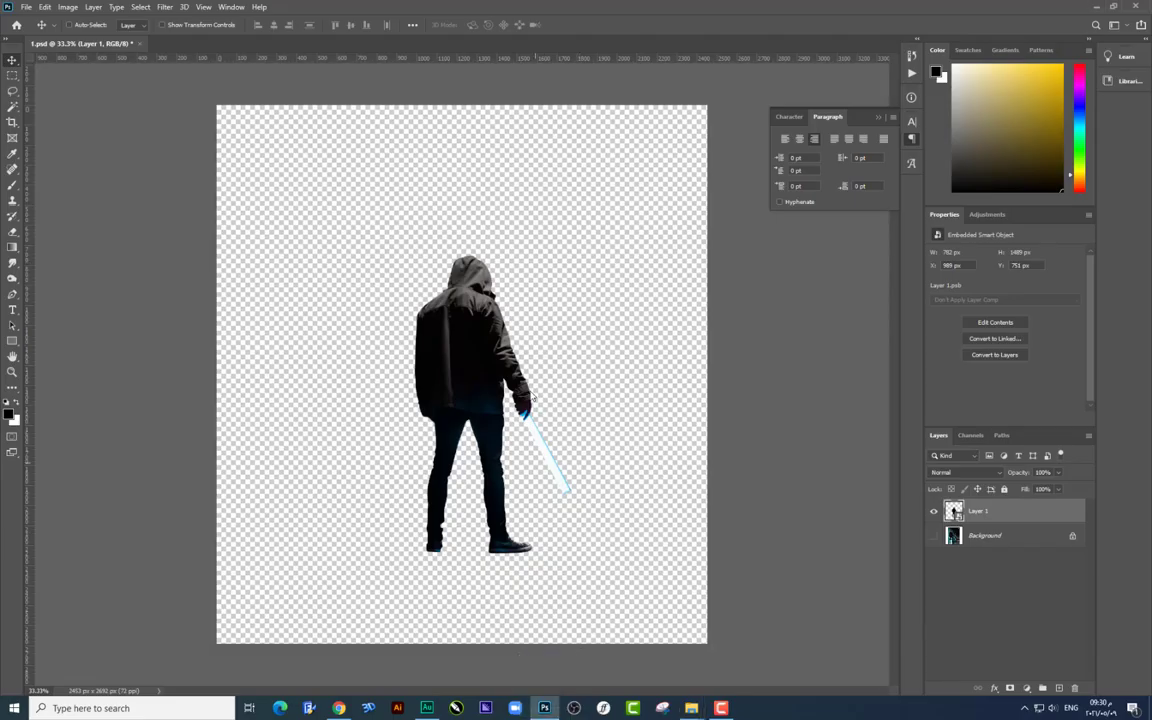
{"action": "key", "text": "Return"}
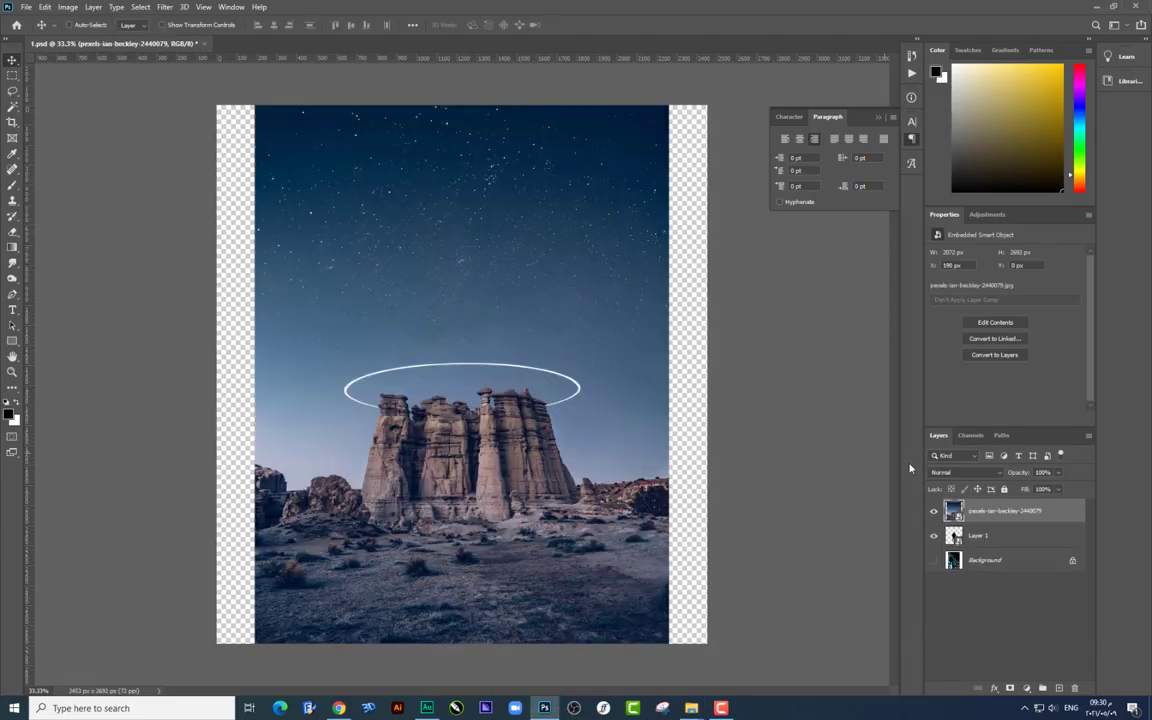
Step: Move the desert layer below the figure, enlarge it, and lower the figure onto the ground
{"action": "left_click_drag", "start_coordinate": [985, 512], "coordinate": [985, 545]}
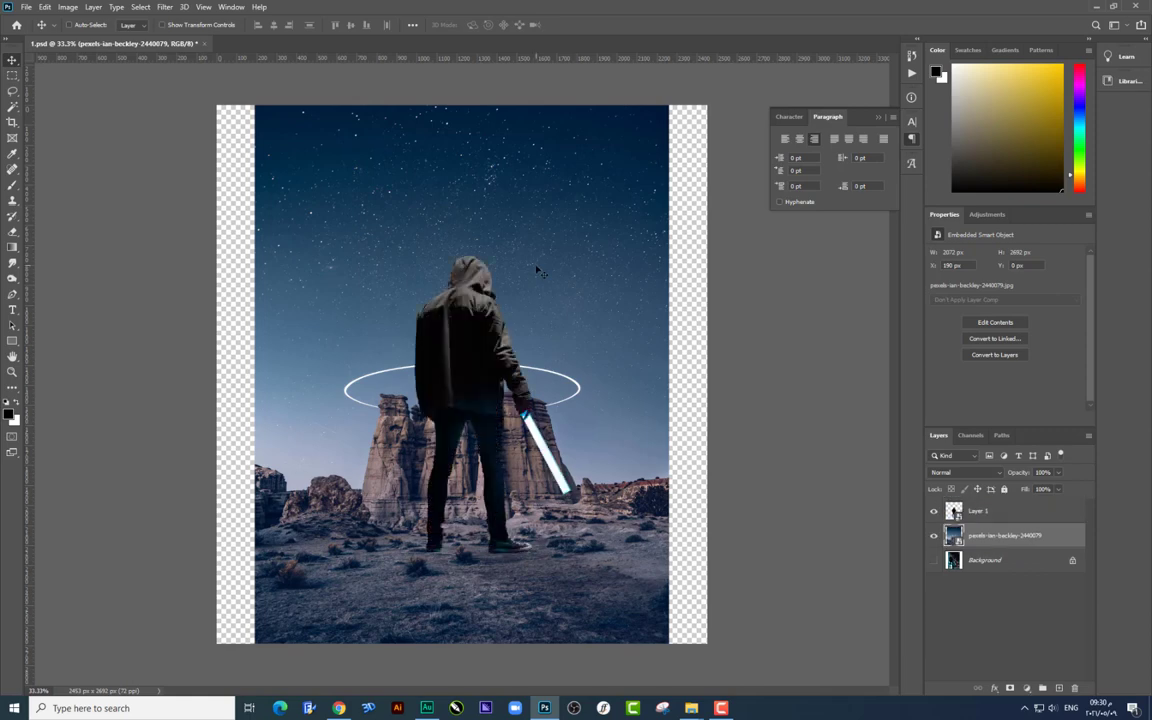
{"action": "left_click_drag", "start_coordinate": [590, 510], "coordinate": [592, 483]}
{"action": "key", "text": "ctrl+t"}
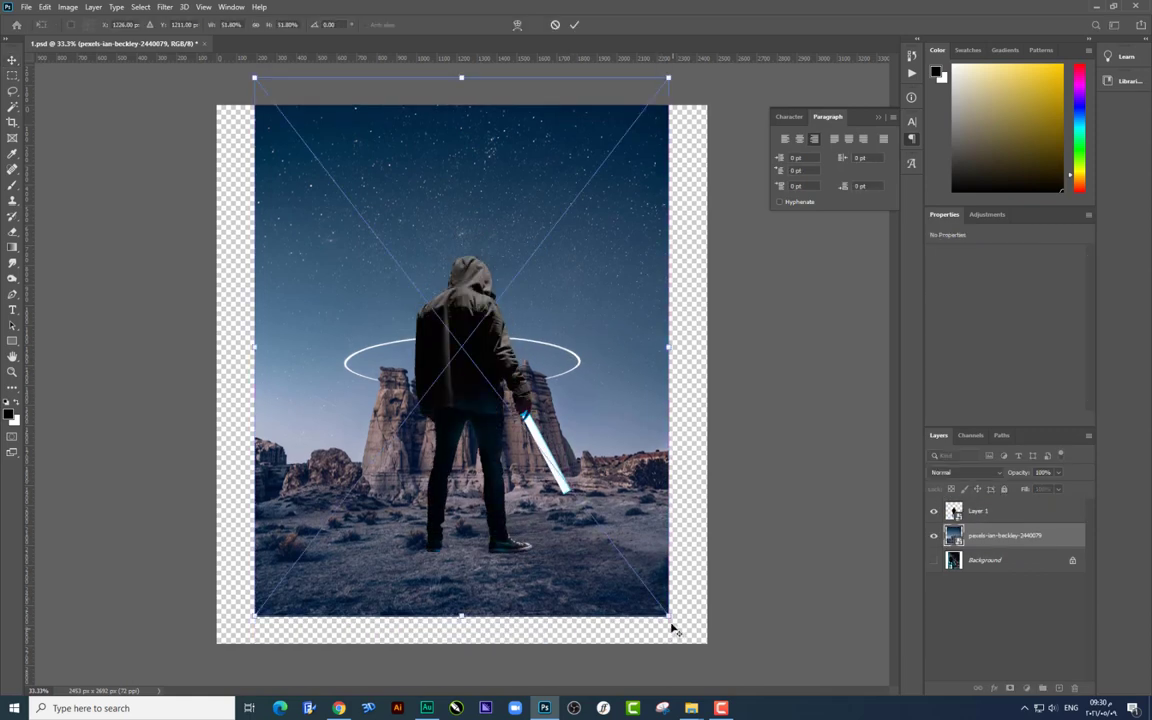
{"action": "left_click_drag", "start_coordinate": [670, 631], "coordinate": [733, 683]}
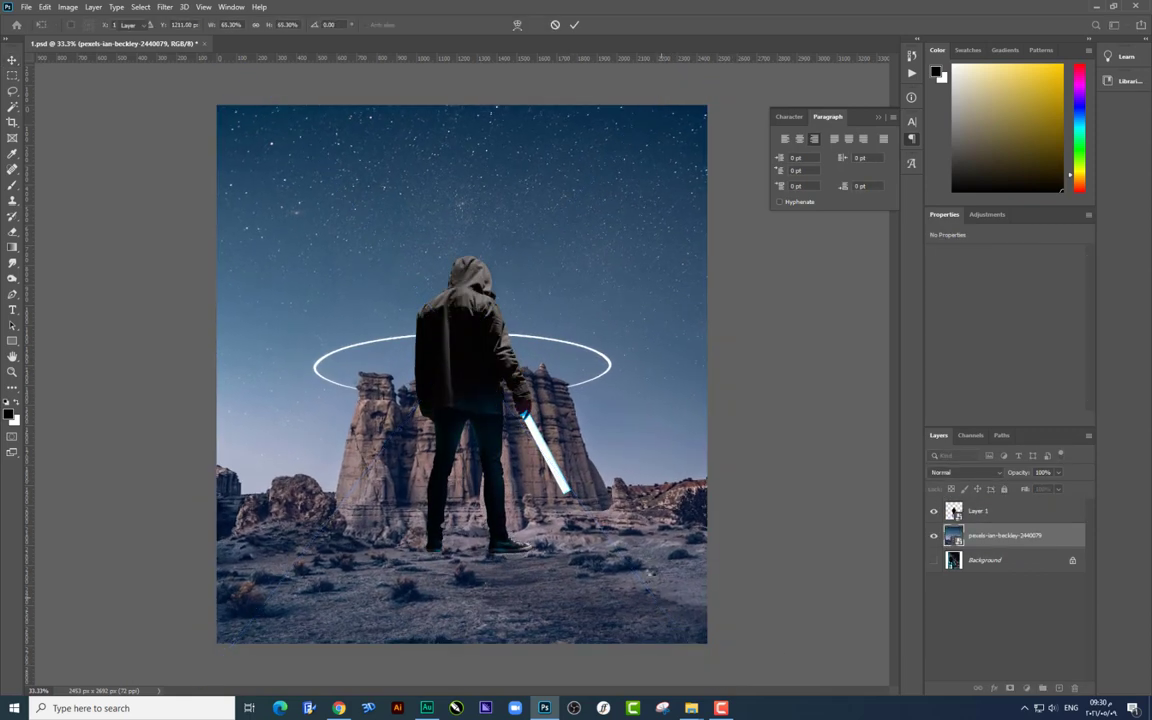
{"action": "key", "text": "Return"}
{"action": "left_click_drag", "start_coordinate": [652, 606], "coordinate": [652, 566]}
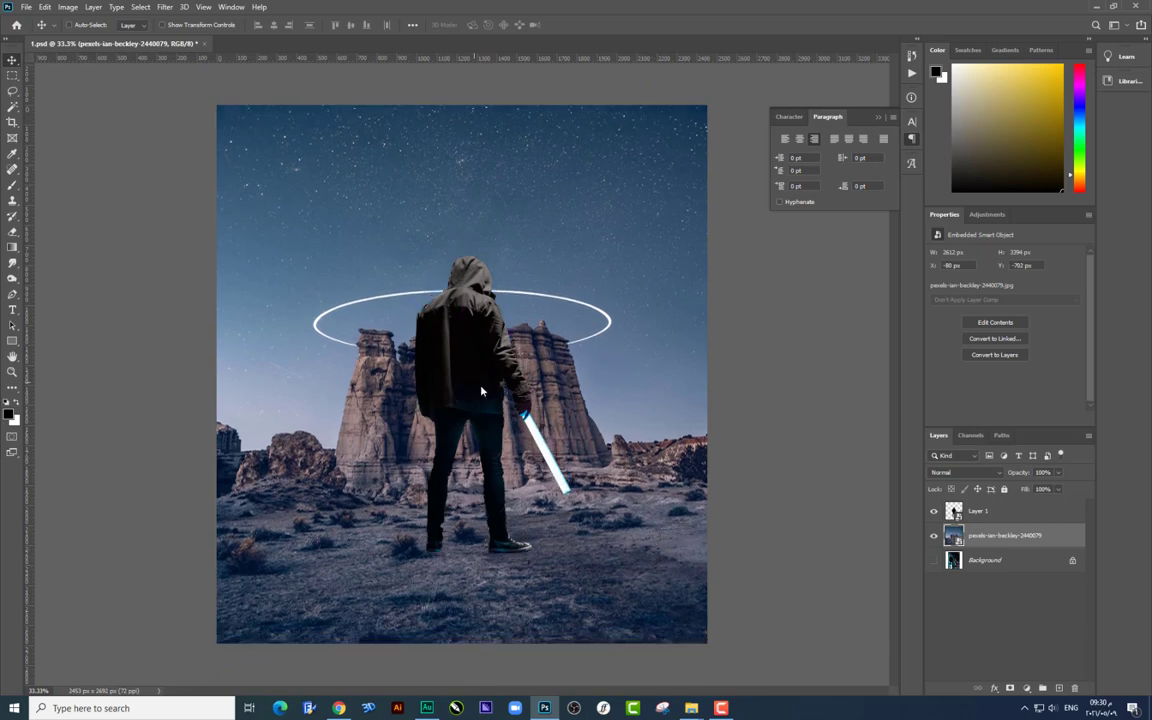
{"action": "left_click_drag", "start_coordinate": [487, 395], "coordinate": [487, 444]}
Step: Zoom out and enlarge the desert photo to about 76% so it fills the canvas
{"action": "key", "text": "alt+bracketleft"}
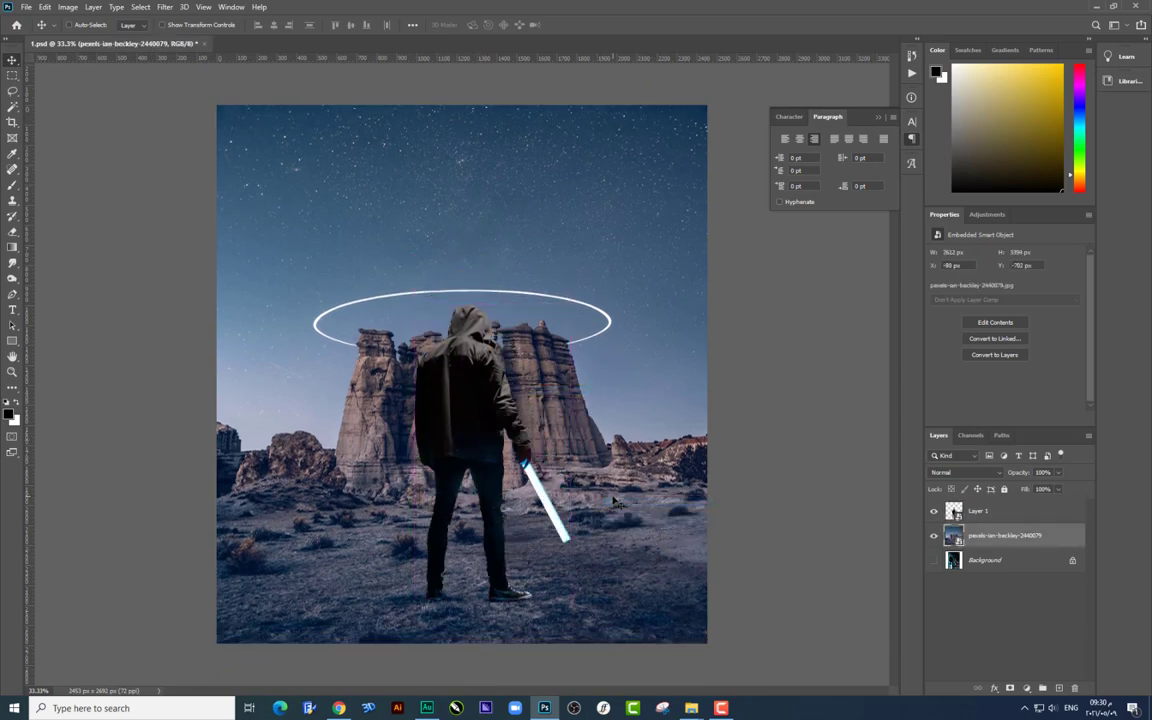
{"action": "key", "text": "ctrl+t"}
{"action": "key", "text": "ctrl+minus"}
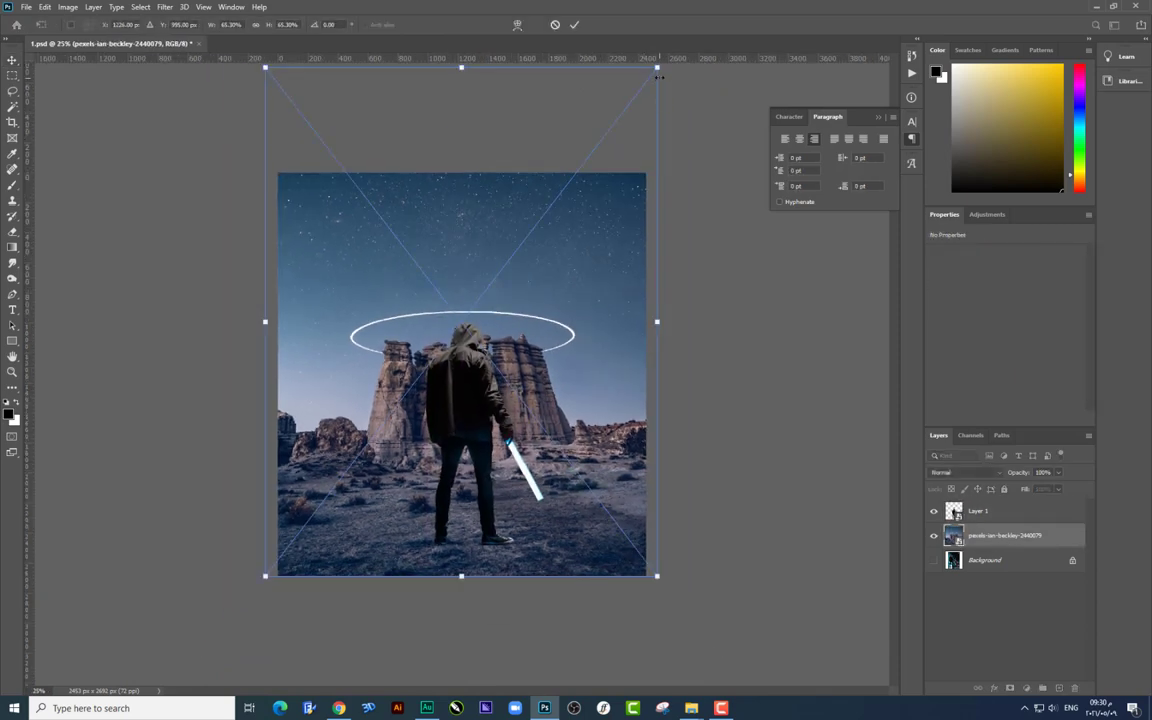
{"action": "left_click_drag", "start_coordinate": [657, 75], "coordinate": [535, 263]}
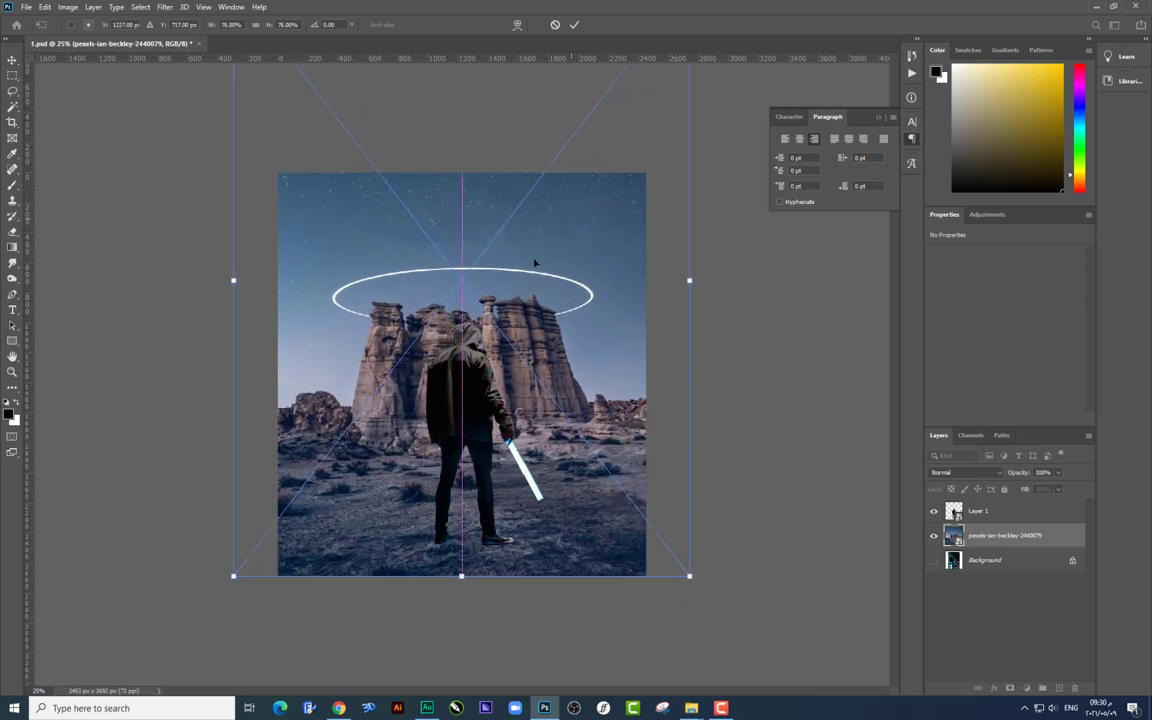
{"action": "key", "text": "Return"}
Step: Zoom back in and select the pexels-ian-beckley-2440079 layer from the canvas
{"action": "right_click", "coordinate": [482, 378]}
{"action": "left_click", "coordinate": [505, 384]}
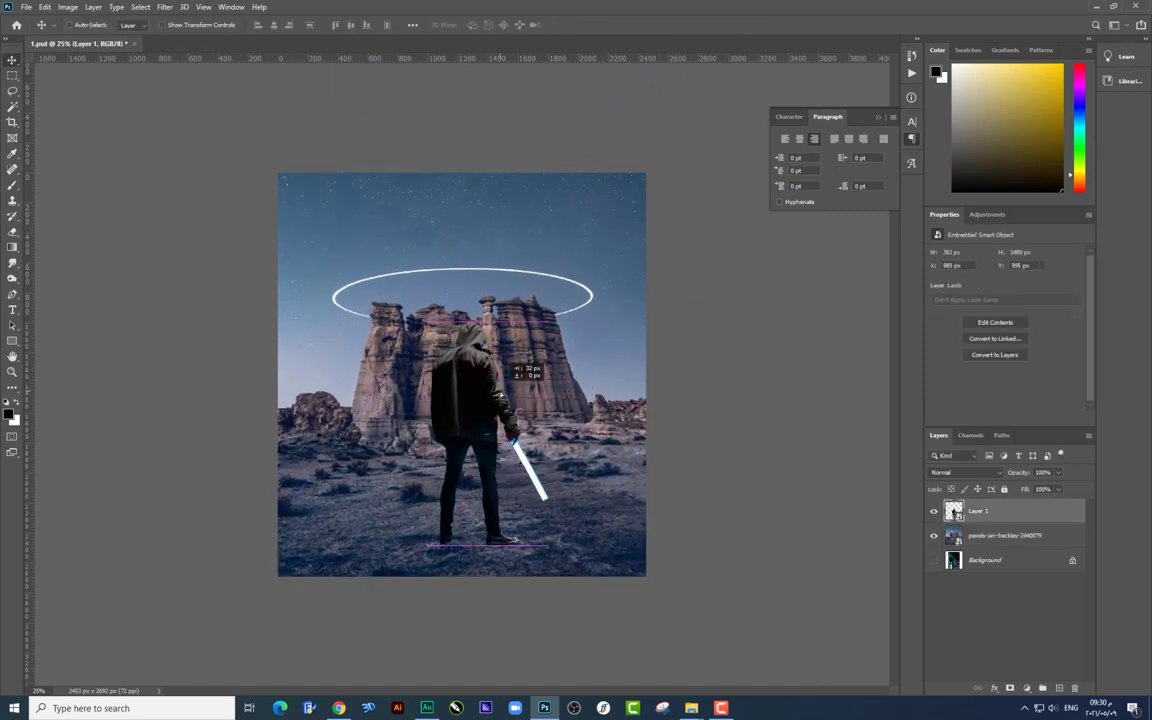
{"action": "key", "text": "ctrl+plus"}
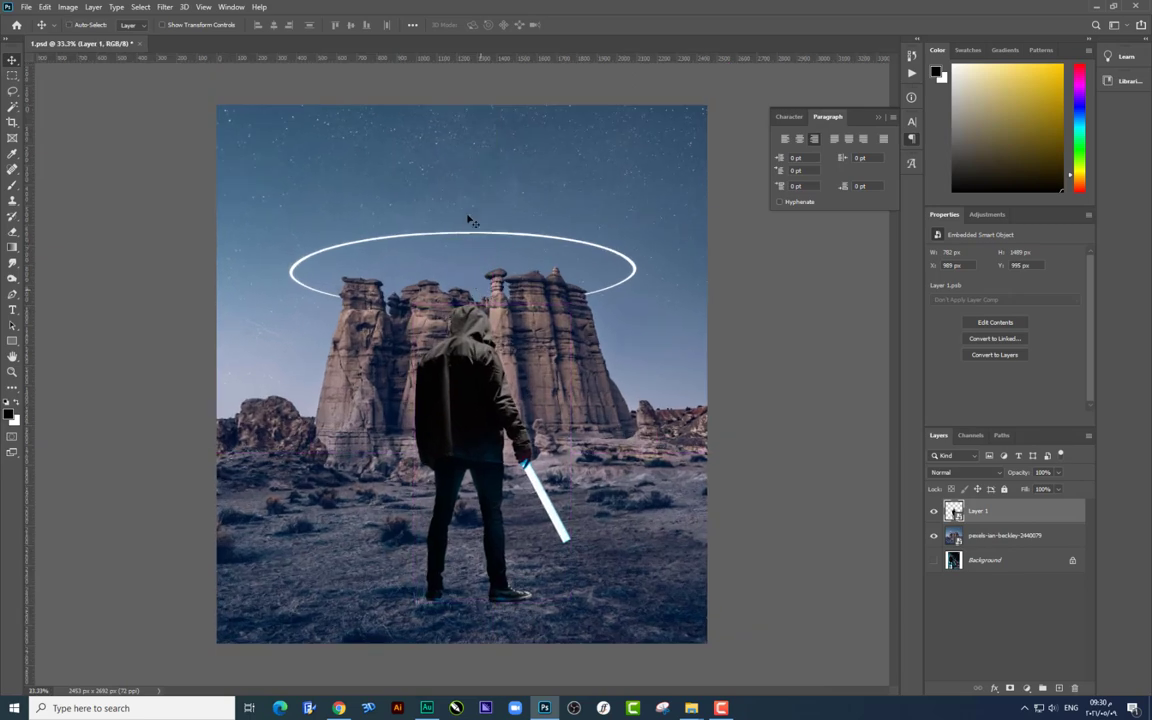
{"action": "right_click", "coordinate": [433, 184]}
{"action": "left_click", "coordinate": [440, 193]}
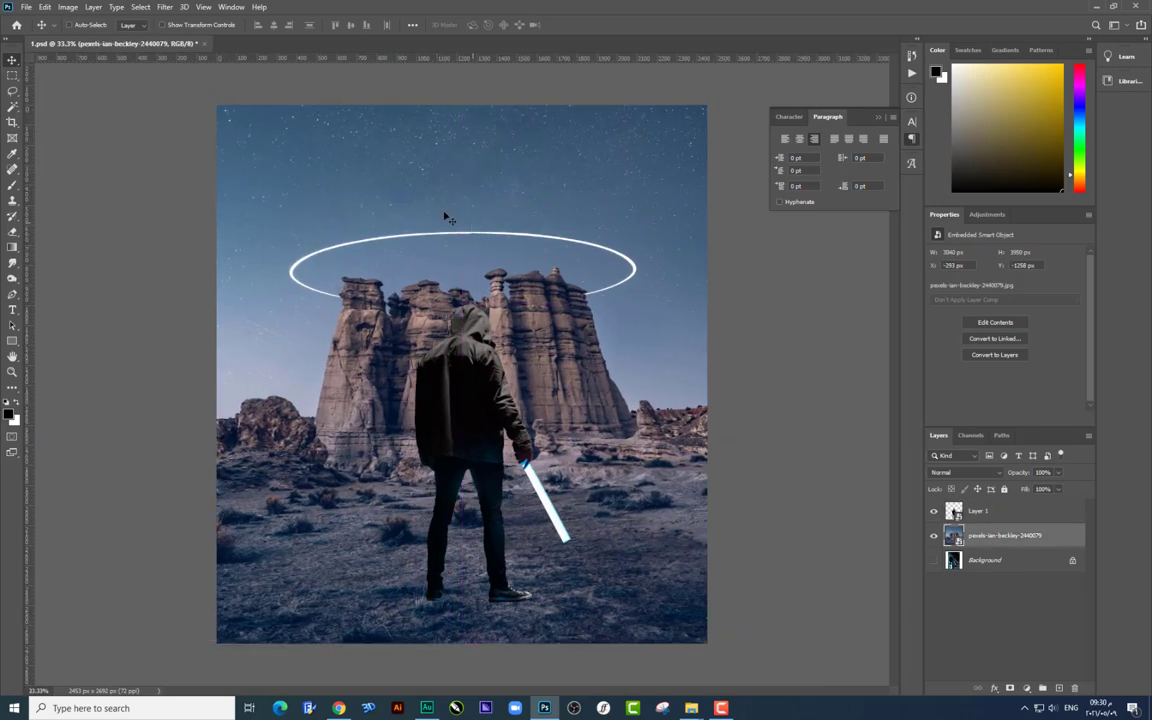
Step: Magic-wand select the starry sky, rasterize the landscape layer, and delete the sky
{"action": "left_click", "coordinate": [13, 107]}
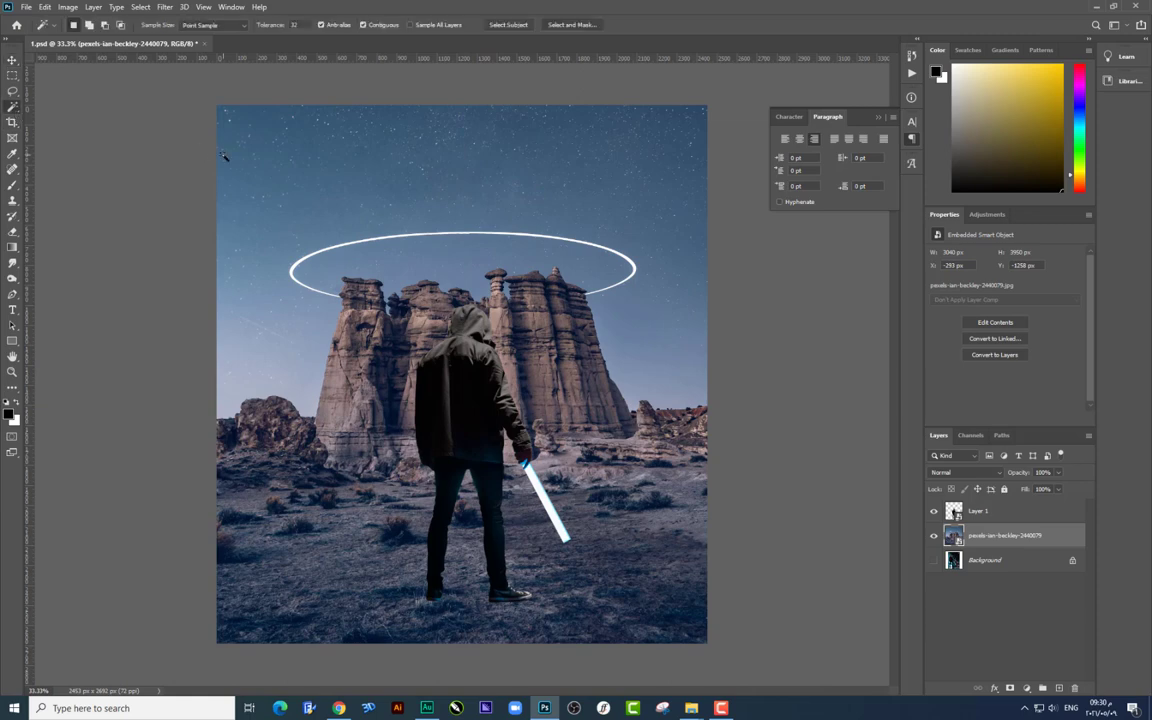
{"action": "left_click", "coordinate": [260, 330]}
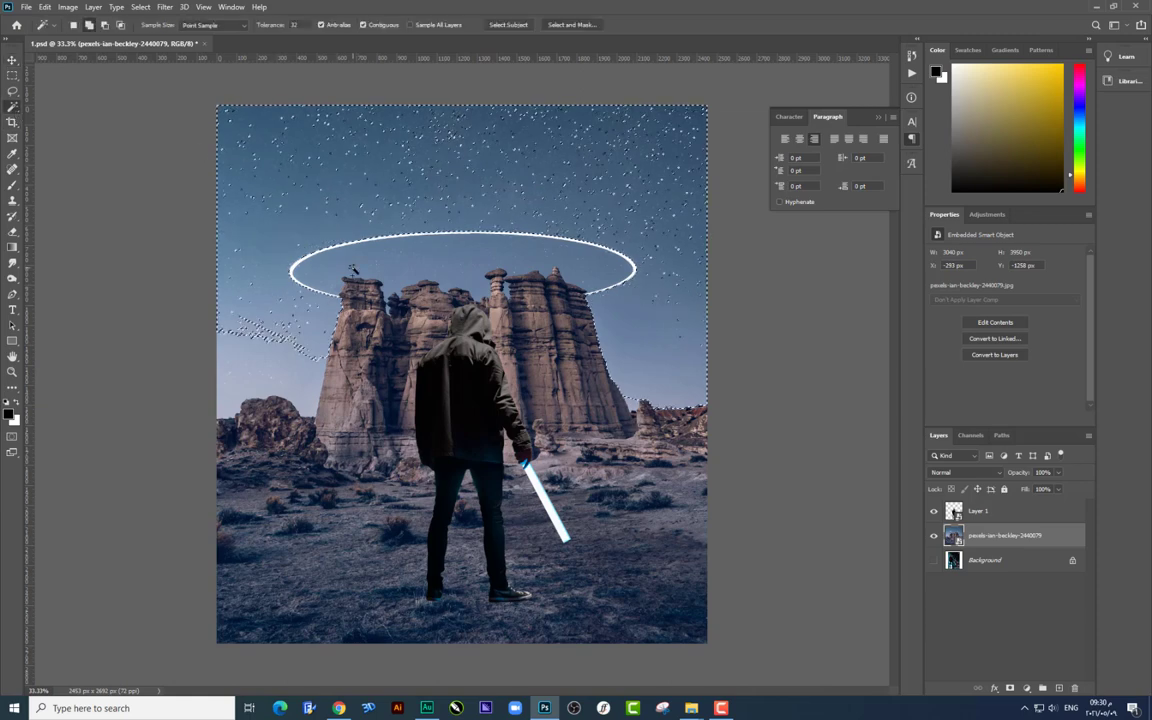
{"action": "left_click", "coordinate": [265, 337], "text": "shift"}
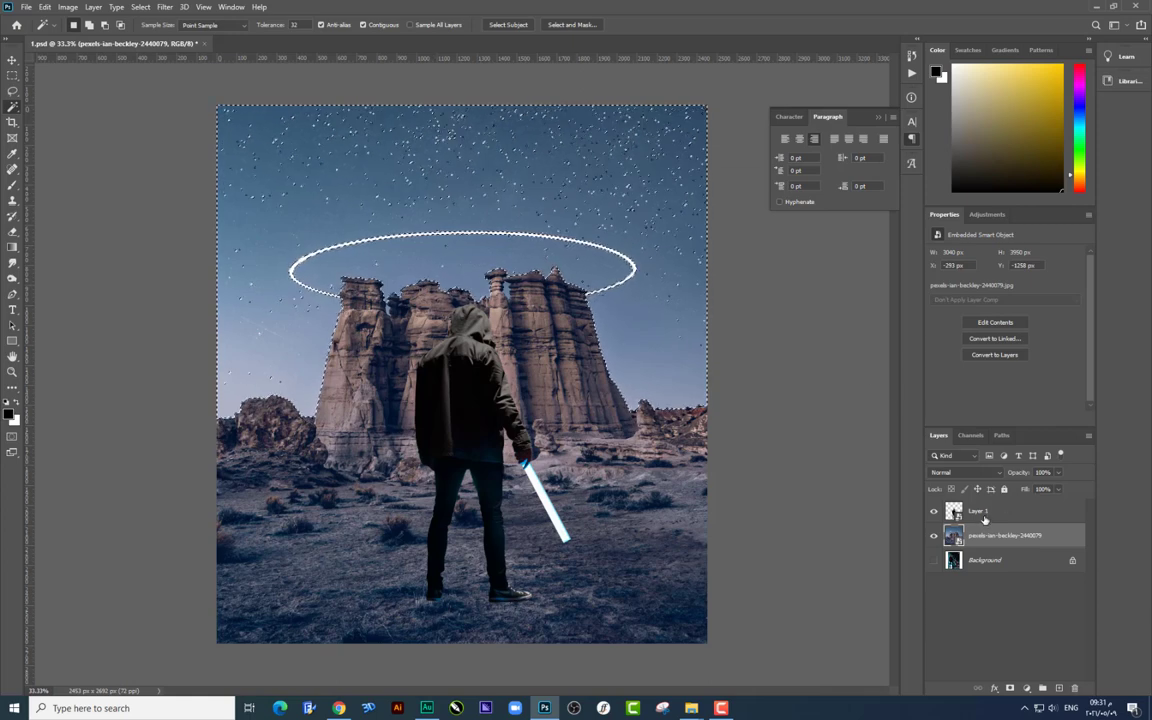
{"action": "key", "text": "Delete"}
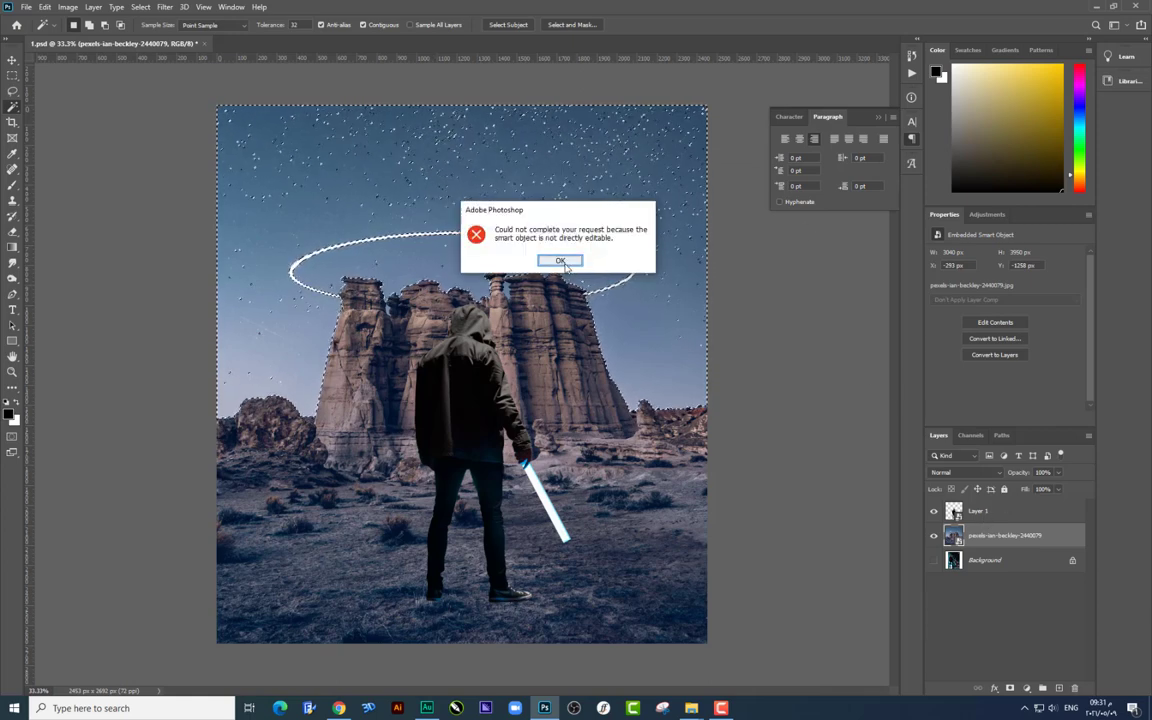
{"action": "key", "text": "Return"}
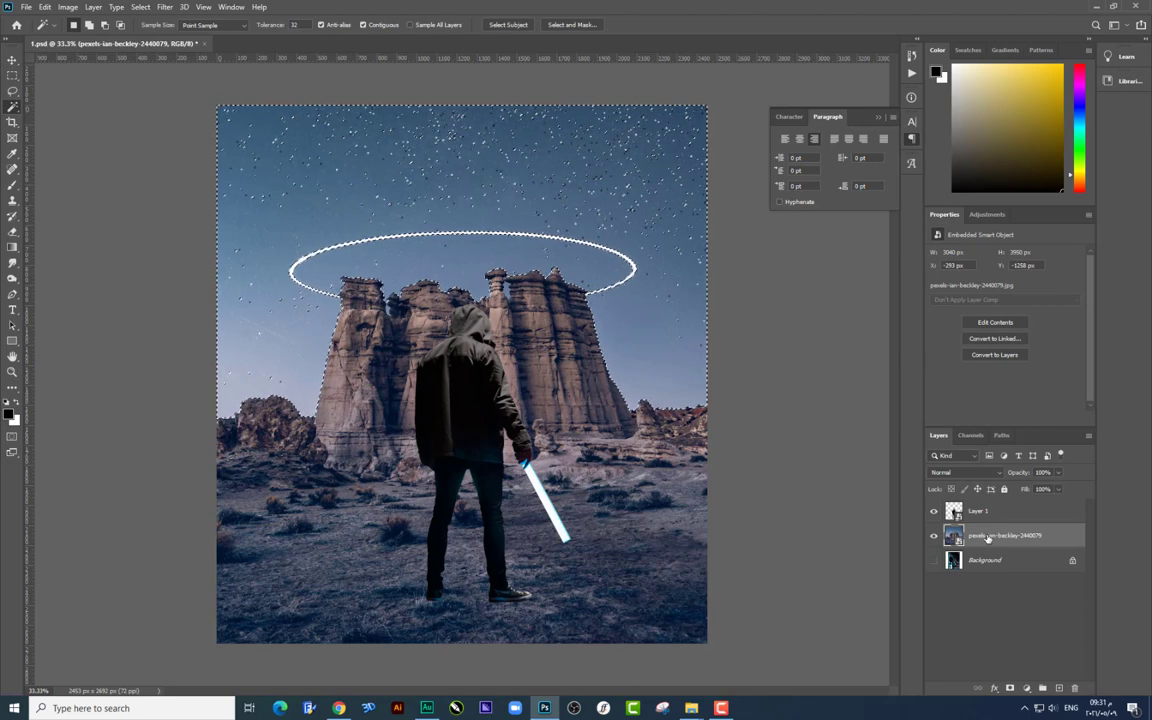
{"action": "right_click", "coordinate": [986, 536]}
{"action": "left_click", "coordinate": [1030, 237]}
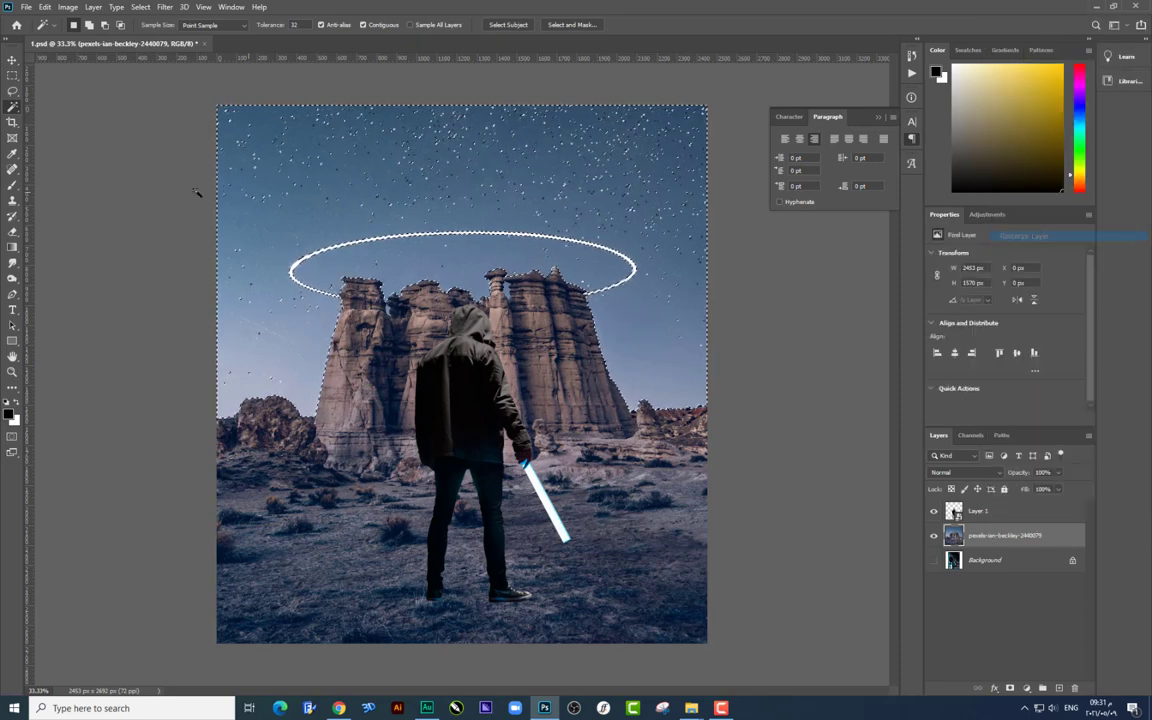
{"action": "key", "text": "Delete"}
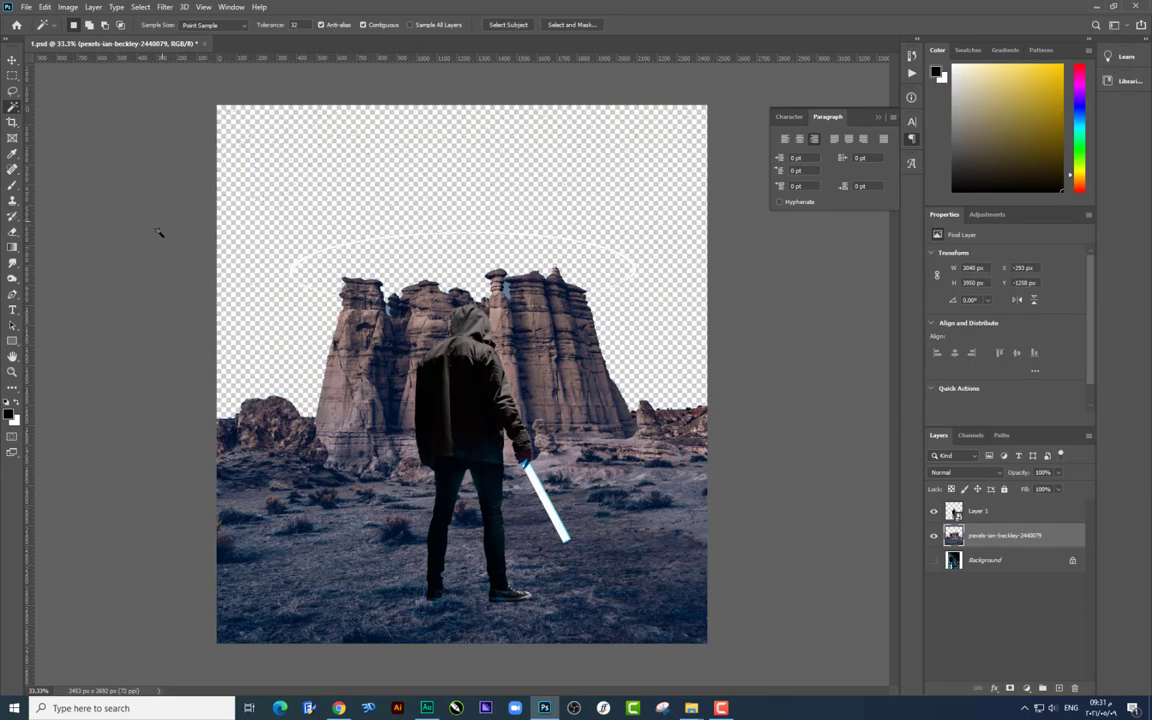
Step: Add a black (000000) Solid Color fill layer above the Background layer
{"action": "left_click", "coordinate": [995, 563]}
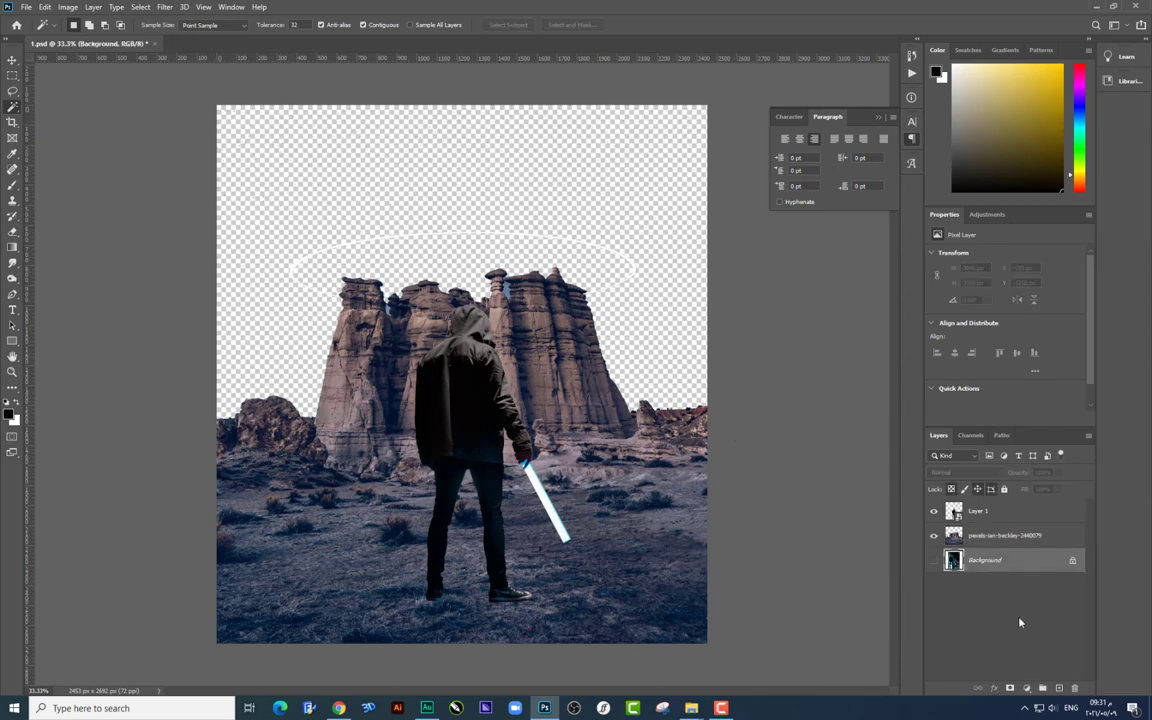
{"action": "left_click", "coordinate": [1028, 690]}
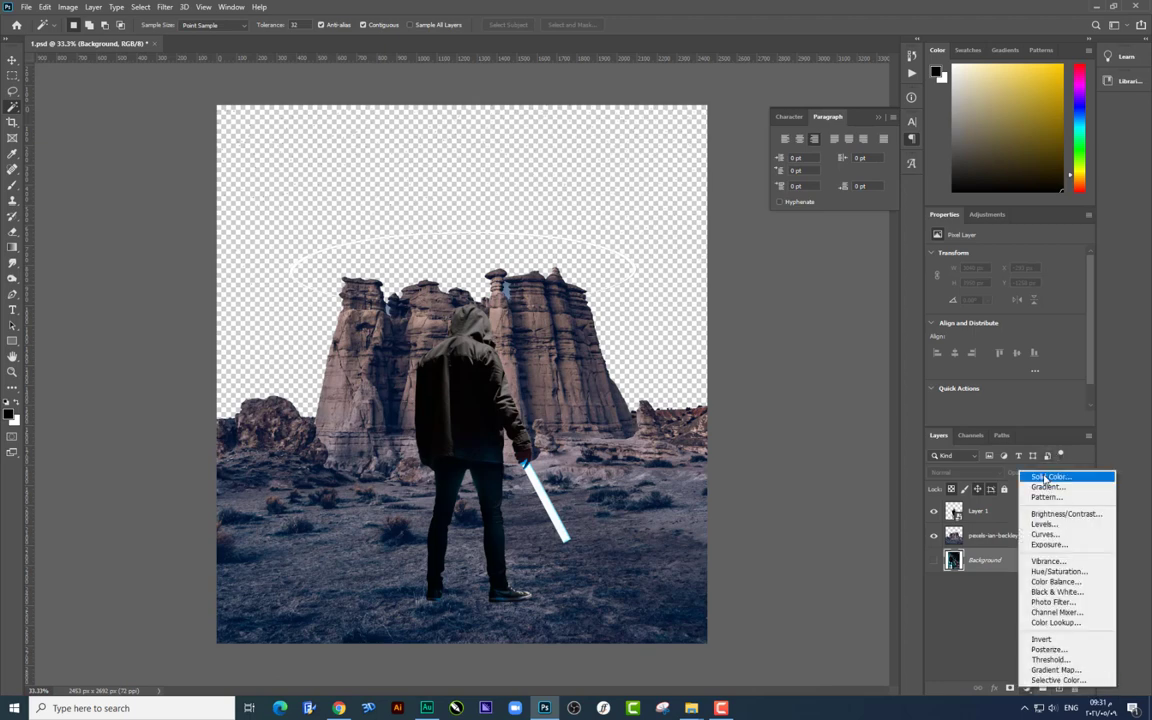
{"action": "left_click", "coordinate": [1050, 477]}
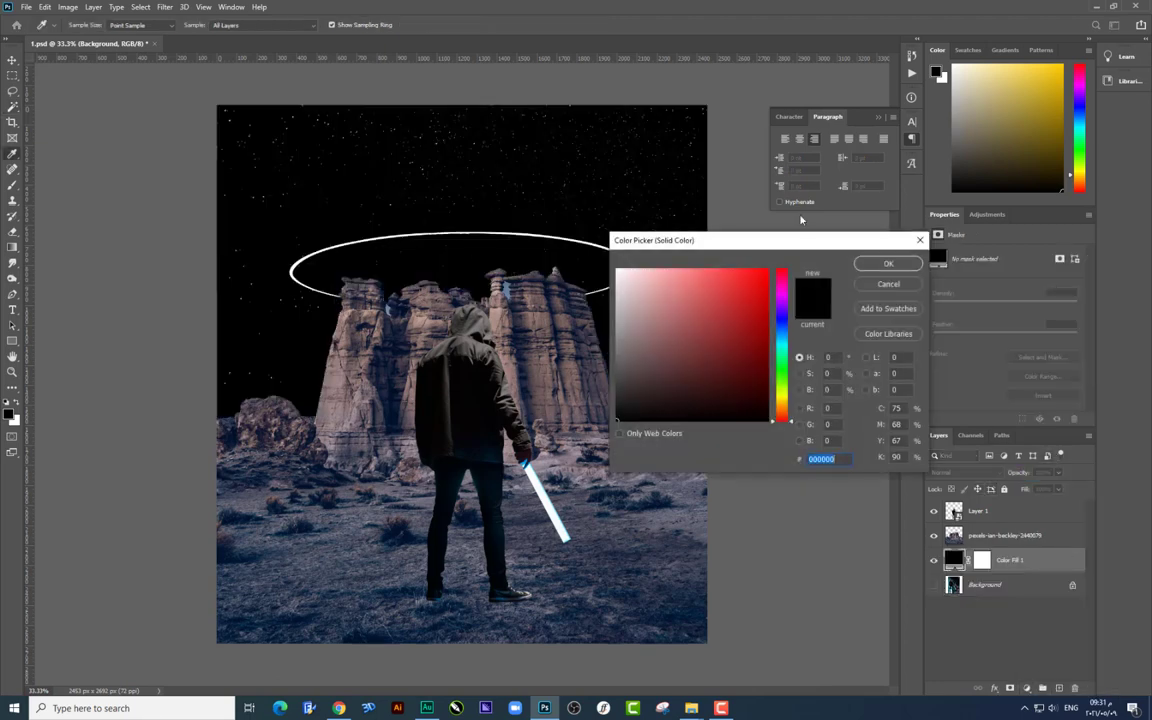
{"action": "left_click", "coordinate": [888, 264]}
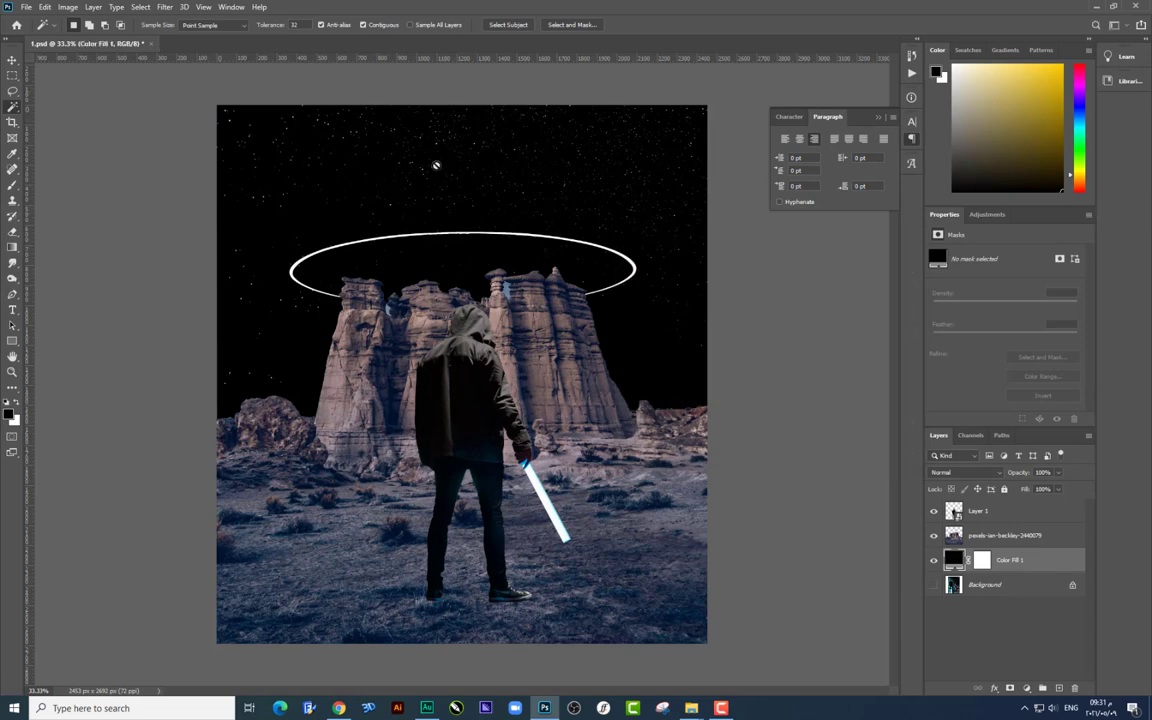
Step: Check the landscape layer against the fill and set up the Eraser at 100% flow
{"action": "left_click", "coordinate": [969, 538]}
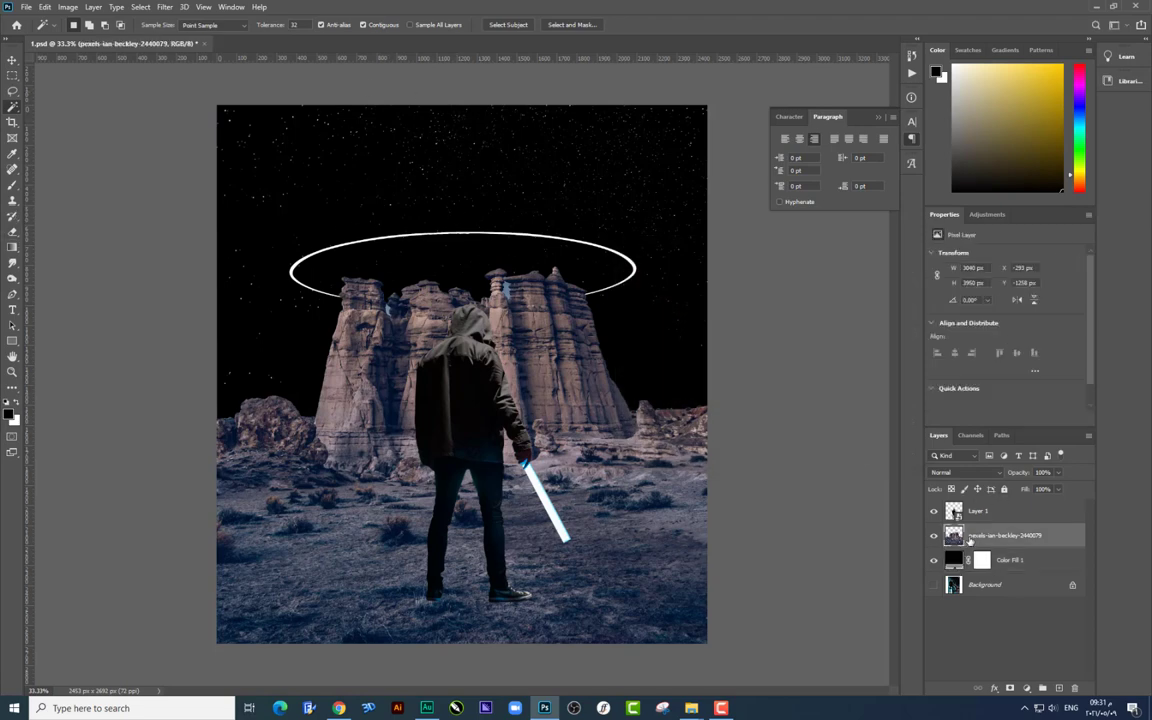
{"action": "left_click", "coordinate": [935, 537]}
{"action": "left_click", "coordinate": [935, 537]}
{"action": "left_click", "coordinate": [12, 185]}
{"action": "right_click", "coordinate": [402, 212]}
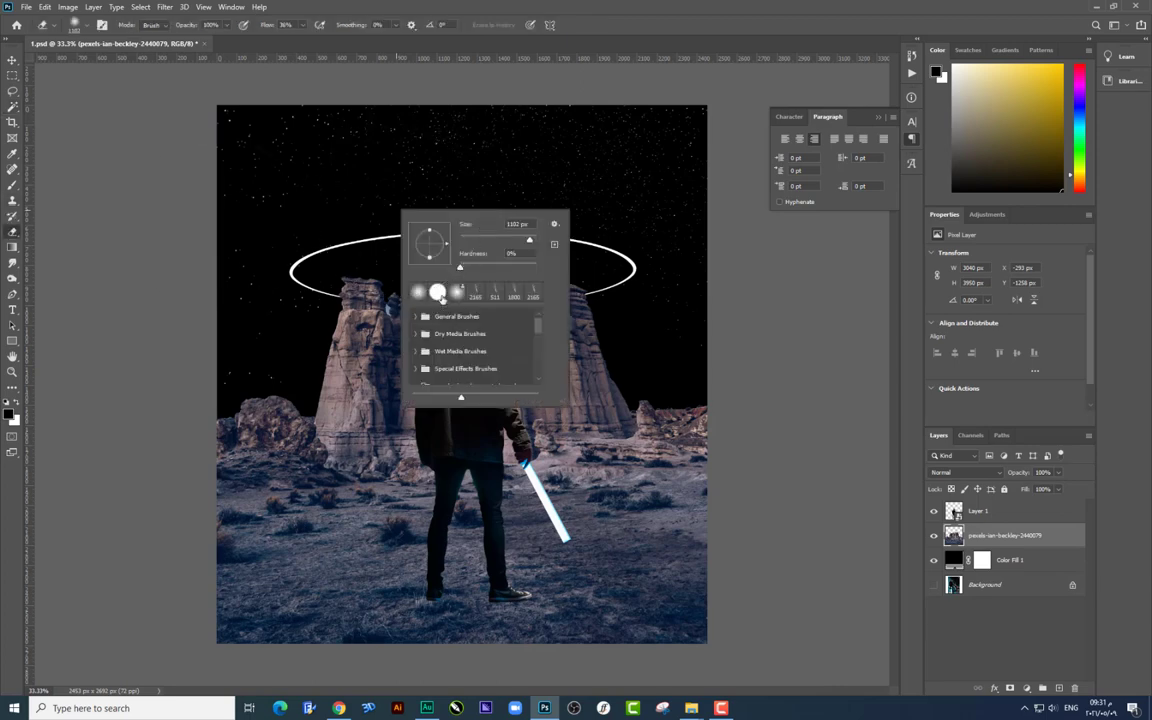
{"action": "left_click", "coordinate": [302, 26]}
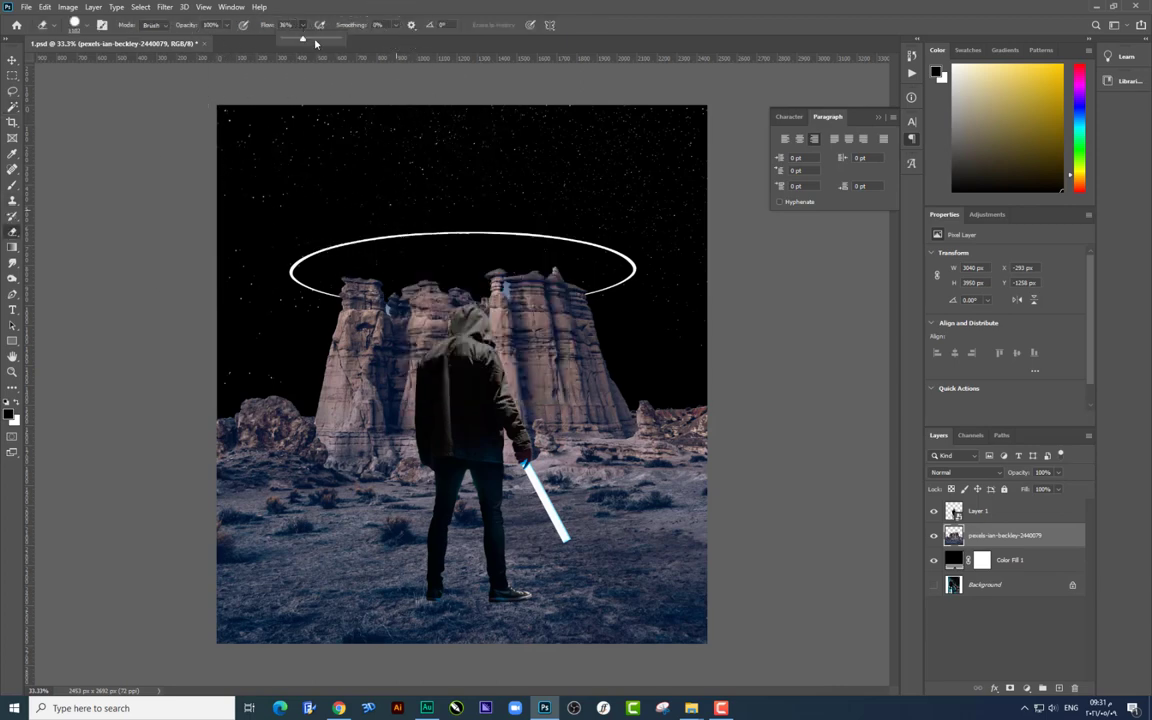
{"action": "left_click_drag", "start_coordinate": [302, 38], "coordinate": [345, 38]}
Step: Erase the stars and the white ring from the sky with a hard brush
{"action": "right_click", "coordinate": [553, 257]}
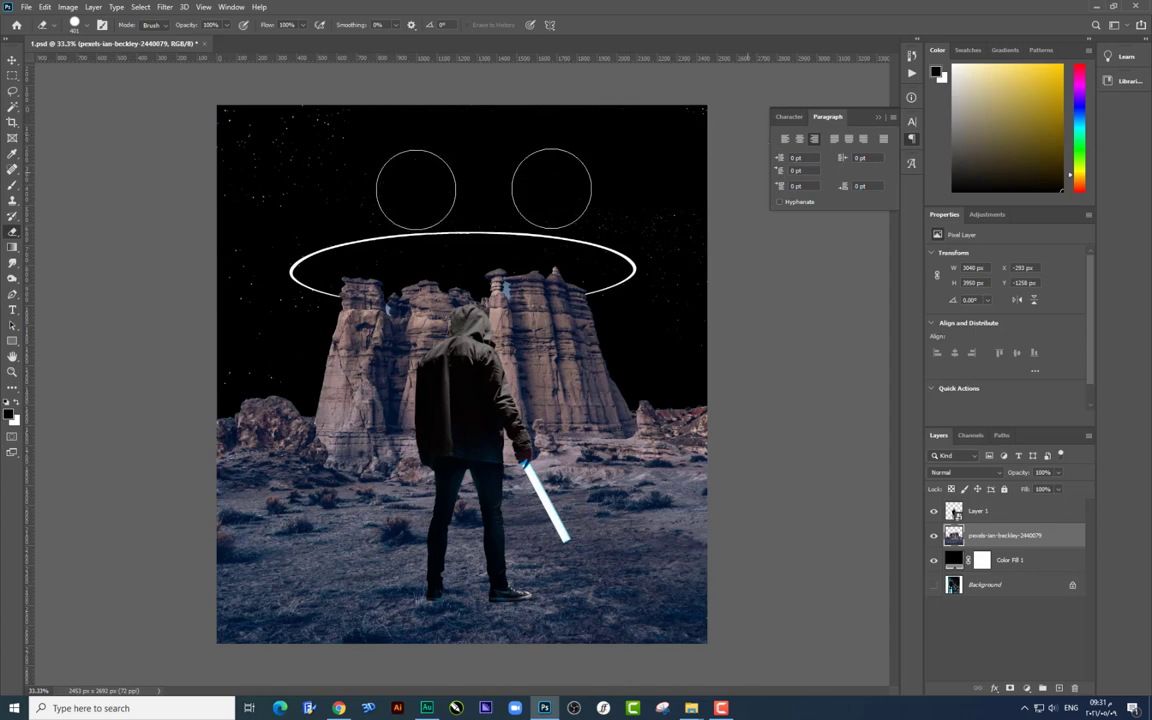
{"action": "mouse_move", "coordinate": [416, 189]}
{"action": "left_mouse_down"}
{"action": "mouse_move", "coordinate": [681, 116]}
{"action": "mouse_move", "coordinate": [285, 140]}
{"action": "left_mouse_up"}
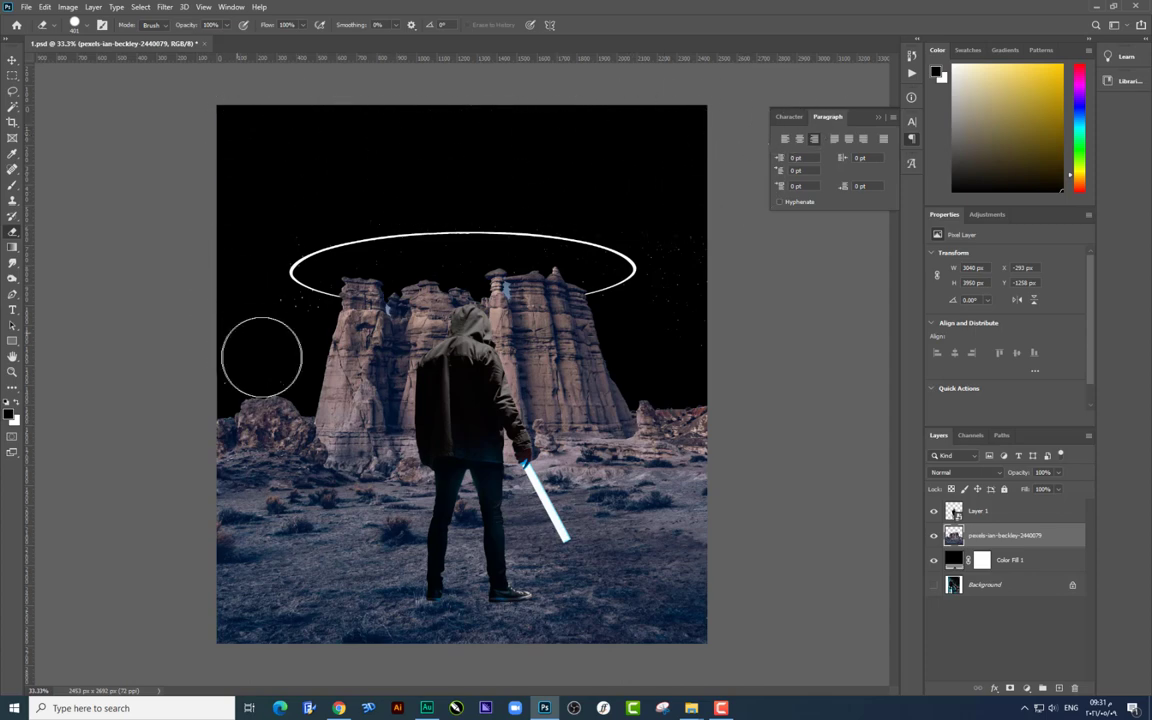
{"action": "mouse_move", "coordinate": [270, 296]}
{"action": "left_mouse_down"}
{"action": "mouse_move", "coordinate": [538, 199]}
{"action": "mouse_move", "coordinate": [656, 275]}
{"action": "left_mouse_up"}
{"action": "right_click", "coordinate": [658, 274]}
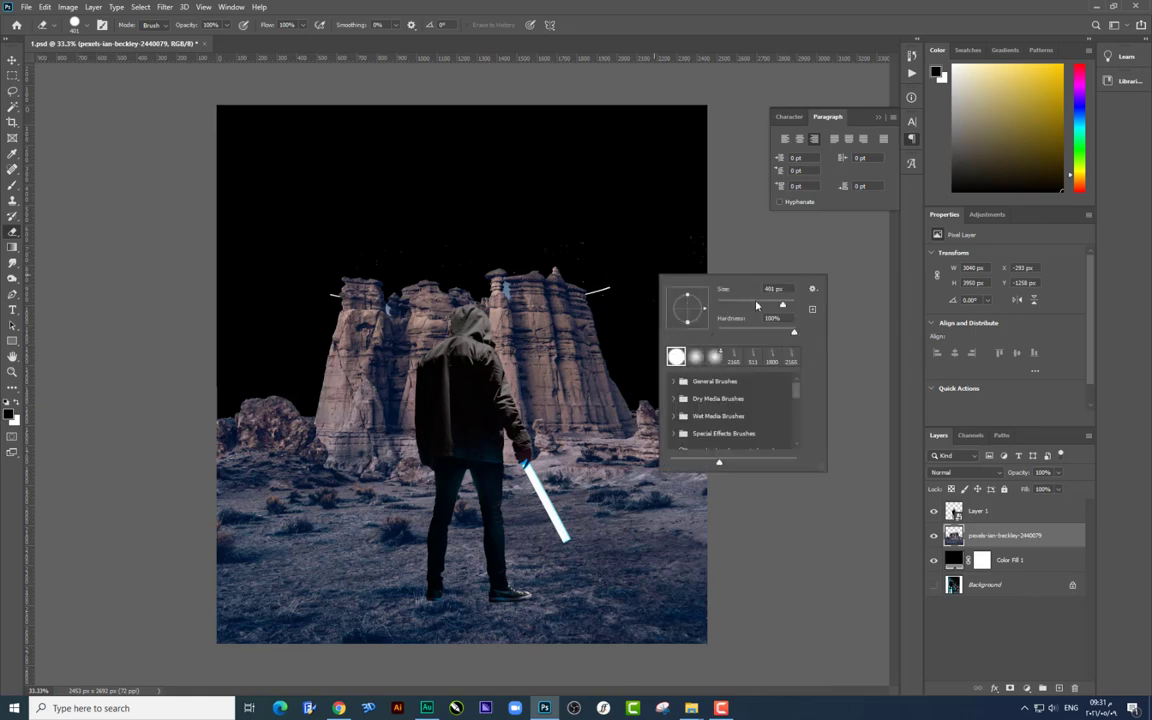
{"action": "left_click", "coordinate": [608, 290]}
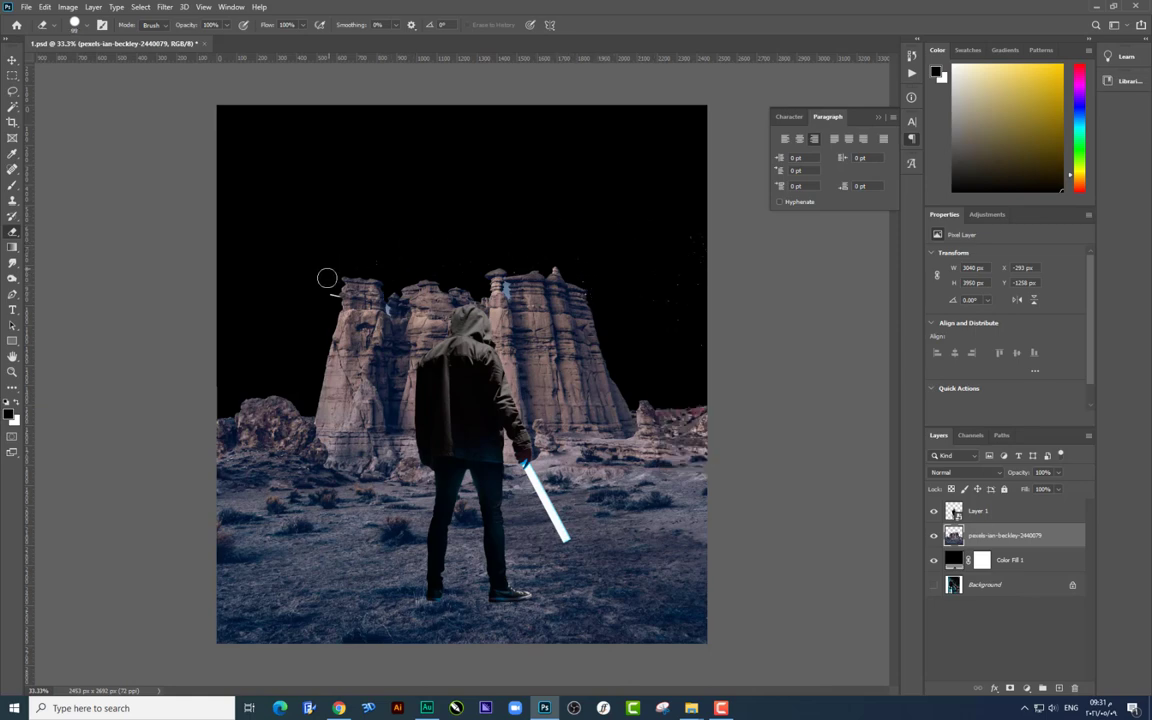
{"action": "key", "text": "ctrl+plus"}
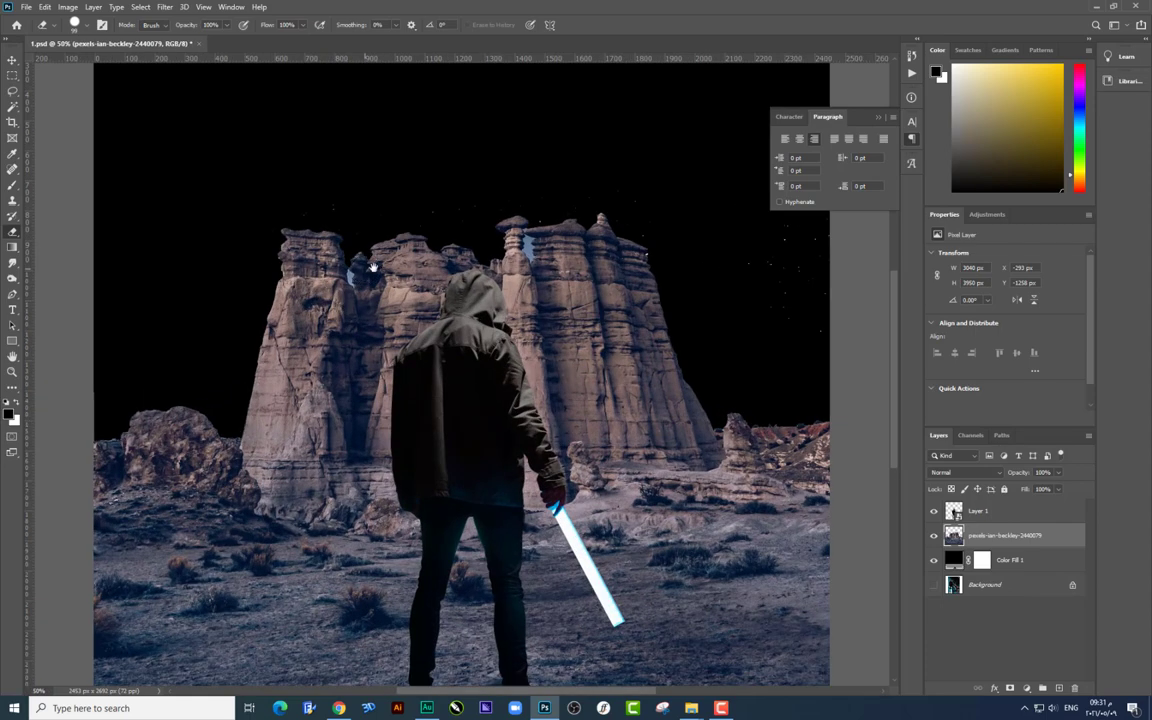
{"action": "key", "text": "ctrl+plus"}
Step: Magic-wand the leftover sky patches between the rock spires, clear them, and fit the image
{"action": "left_click", "coordinate": [12, 107]}
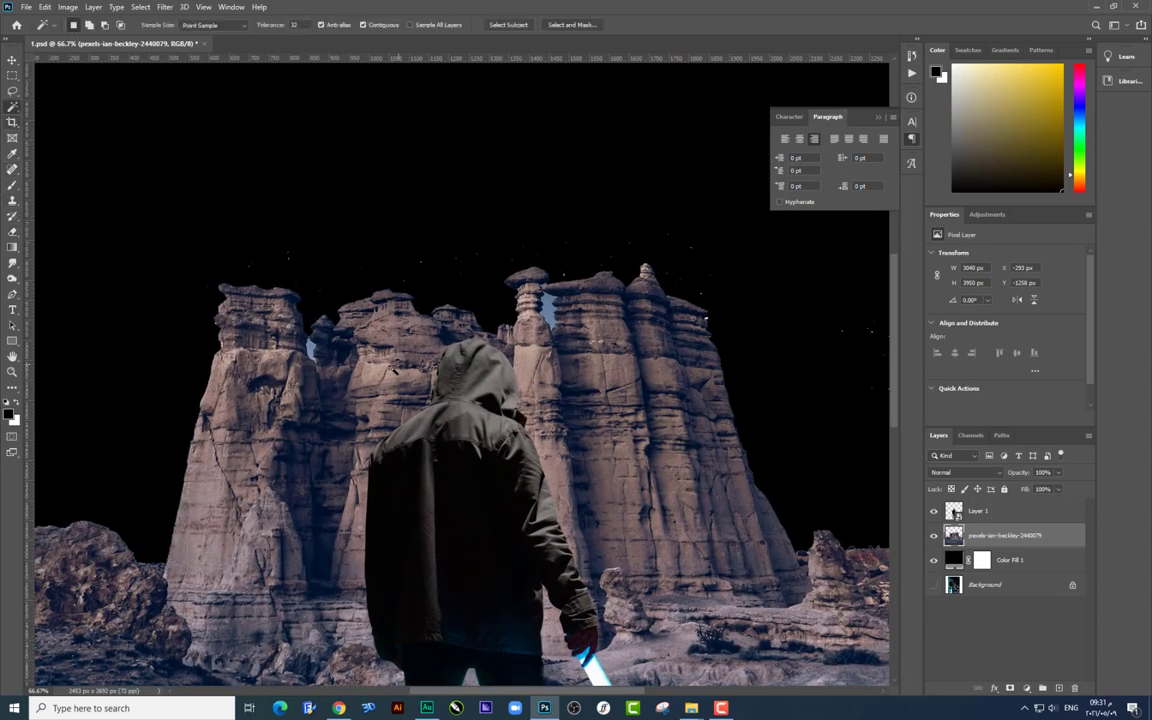
{"action": "left_click", "coordinate": [281, 314]}
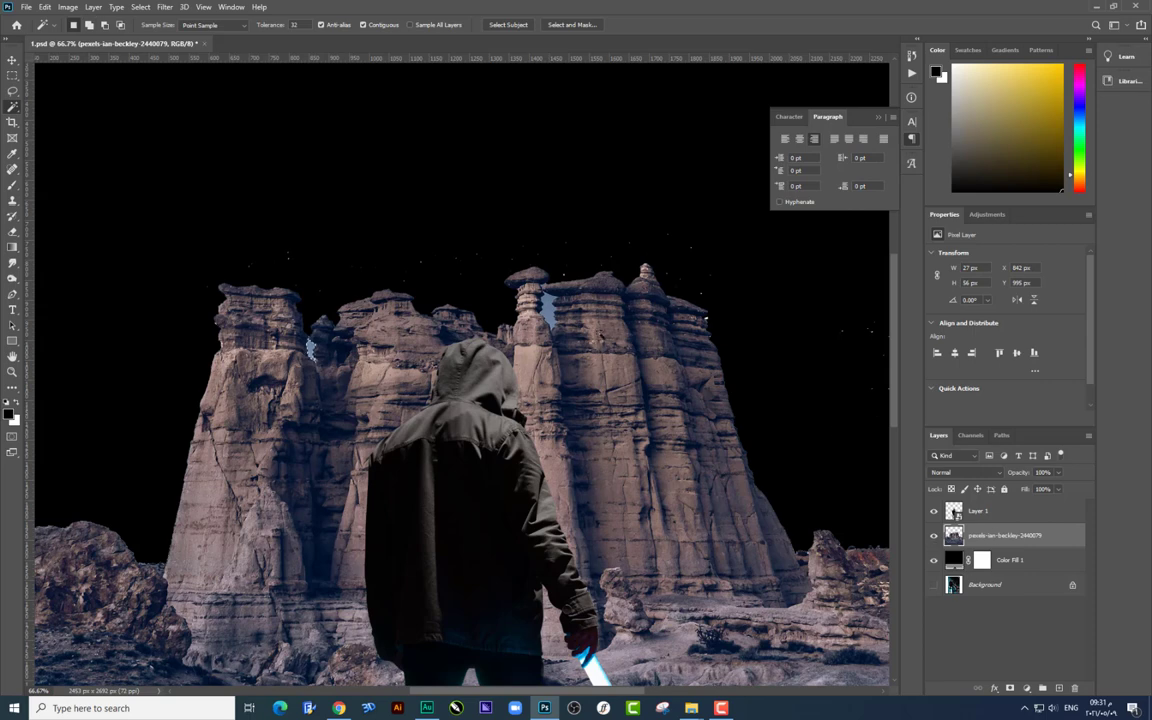
{"action": "left_click", "coordinate": [497, 274], "text": "shift"}
{"action": "key", "text": "ctrl+d"}
{"action": "key", "text": "ctrl+minus"}
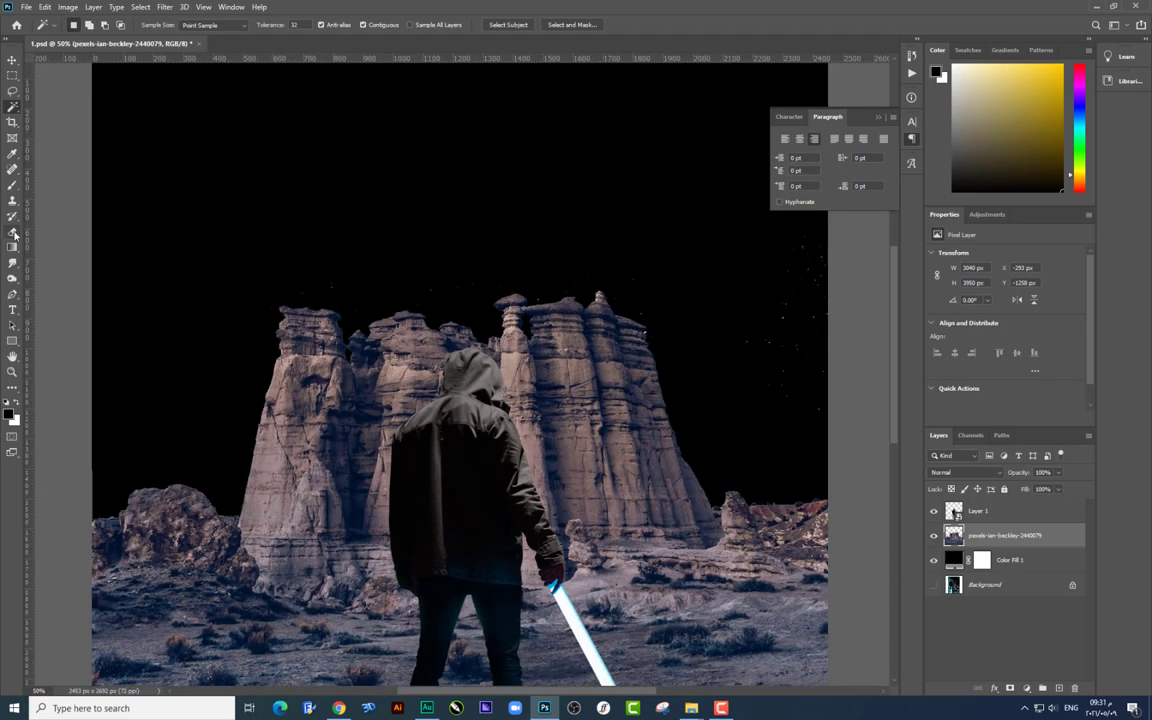
{"action": "left_click", "coordinate": [13, 233]}
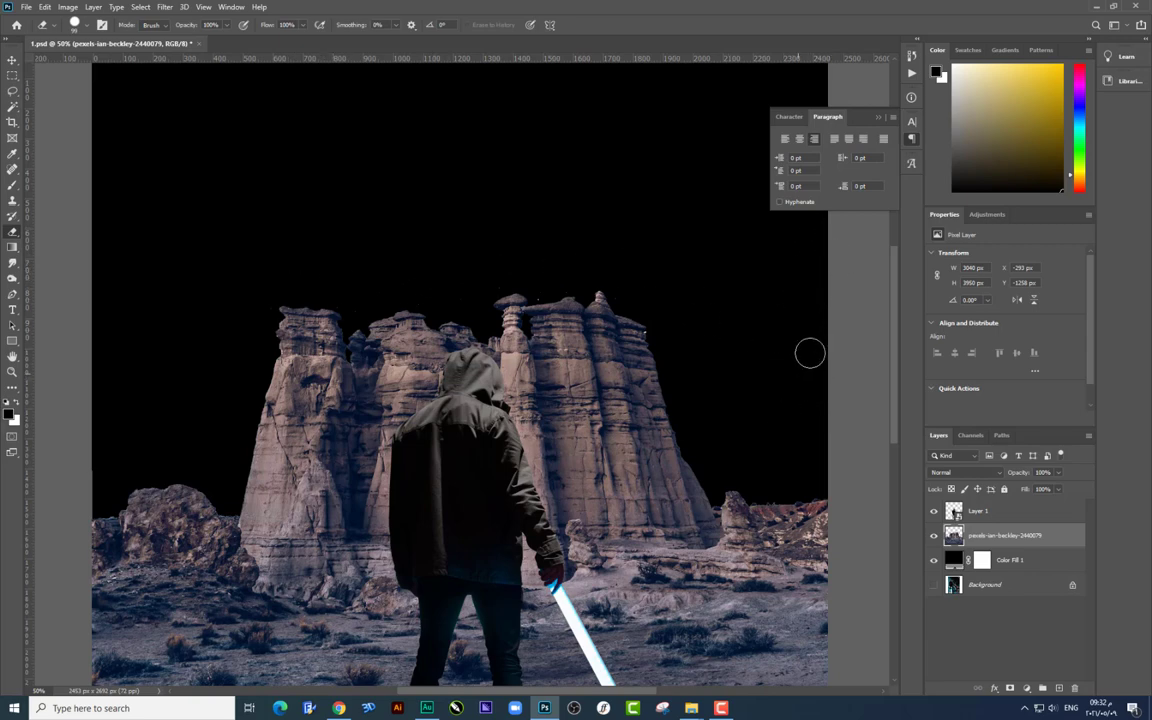
{"action": "key", "text": "ctrl+minus"}
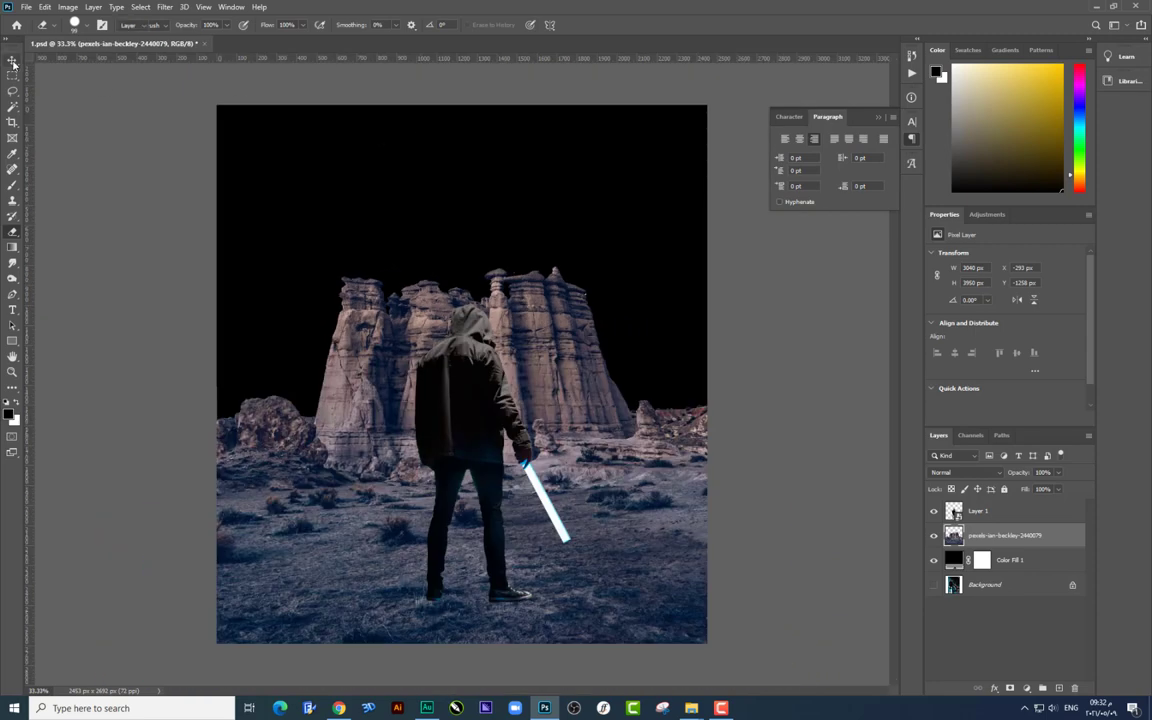
Step: Place pexels-aron-visuals-1643123 from the folder and move it below the rock layer
{"action": "left_click", "coordinate": [745, 630]}
{"action": "mouse_move", "coordinate": [691, 708]}
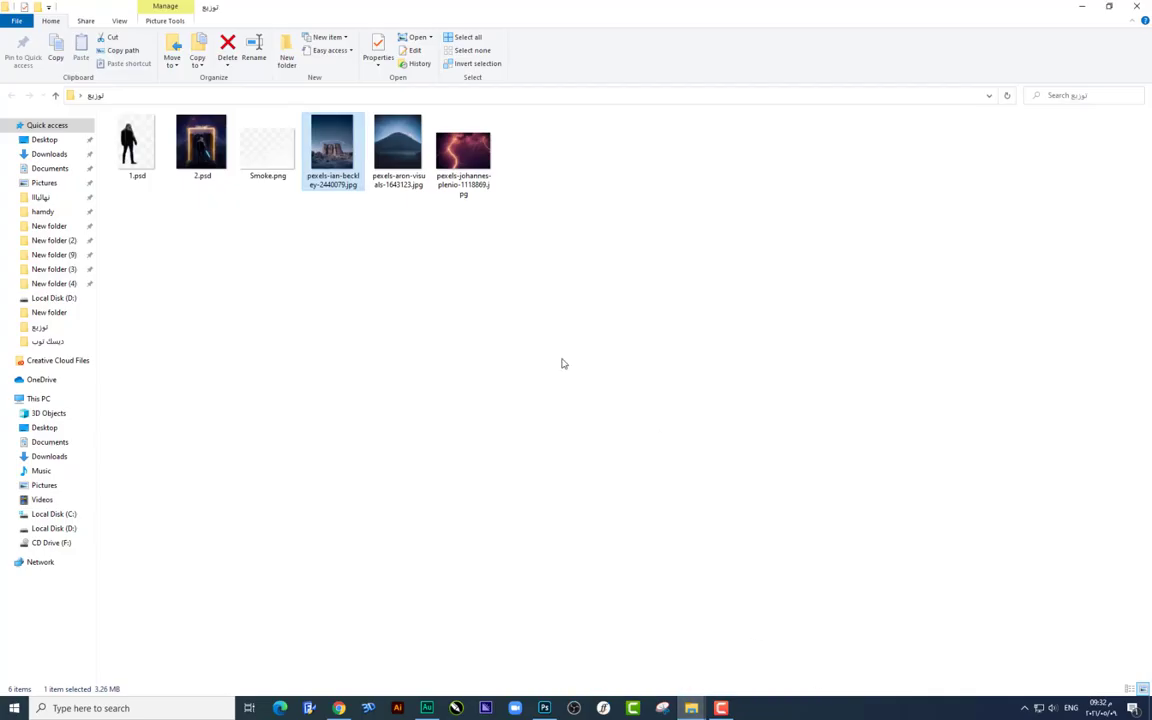
{"action": "mouse_move", "coordinate": [398, 148]}
{"action": "left_mouse_down"}
{"action": "mouse_move", "coordinate": [549, 712]}
{"action": "mouse_move", "coordinate": [535, 257]}
{"action": "left_mouse_up"}
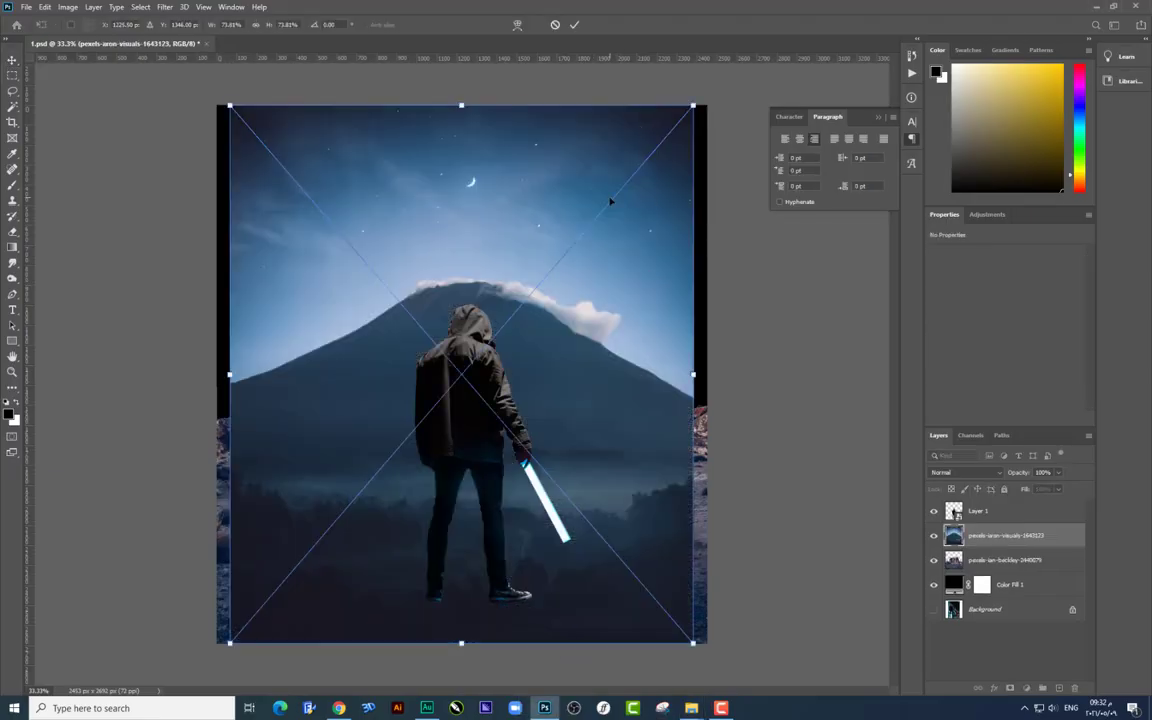
{"action": "key", "text": "Return"}
{"action": "left_click_drag", "start_coordinate": [1000, 535], "coordinate": [1000, 570]}
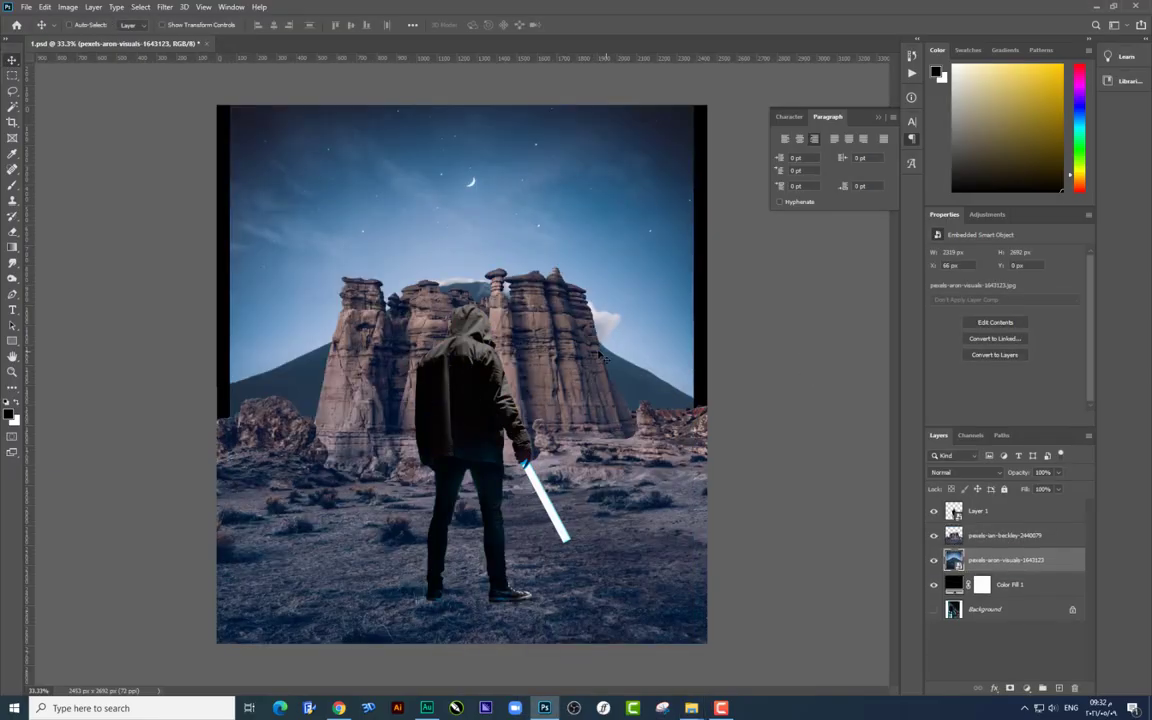
{"action": "left_click_drag", "start_coordinate": [595, 353], "coordinate": [585, 308]}
Step: Enlarge the starry mountain photo so it covers the whole canvas
{"action": "key", "text": "ctrl+t"}
{"action": "left_click_drag", "start_coordinate": [681, 600], "coordinate": [800, 685]}
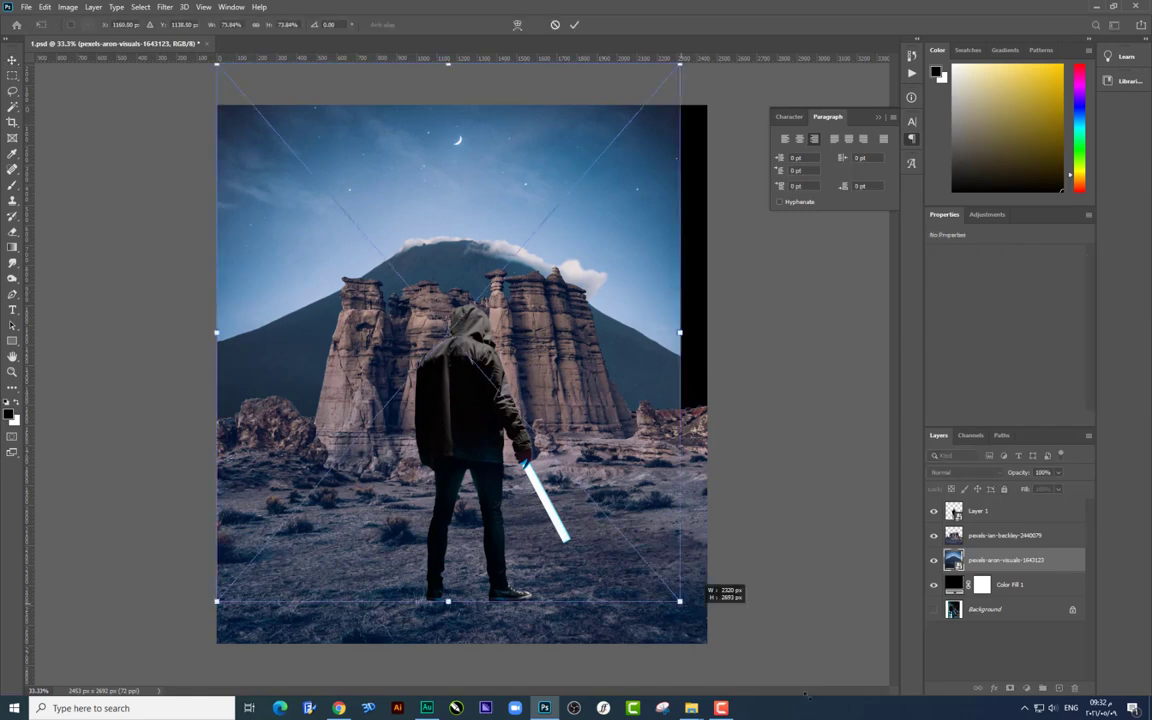
{"action": "left_click_drag", "start_coordinate": [600, 450], "coordinate": [565, 471]}
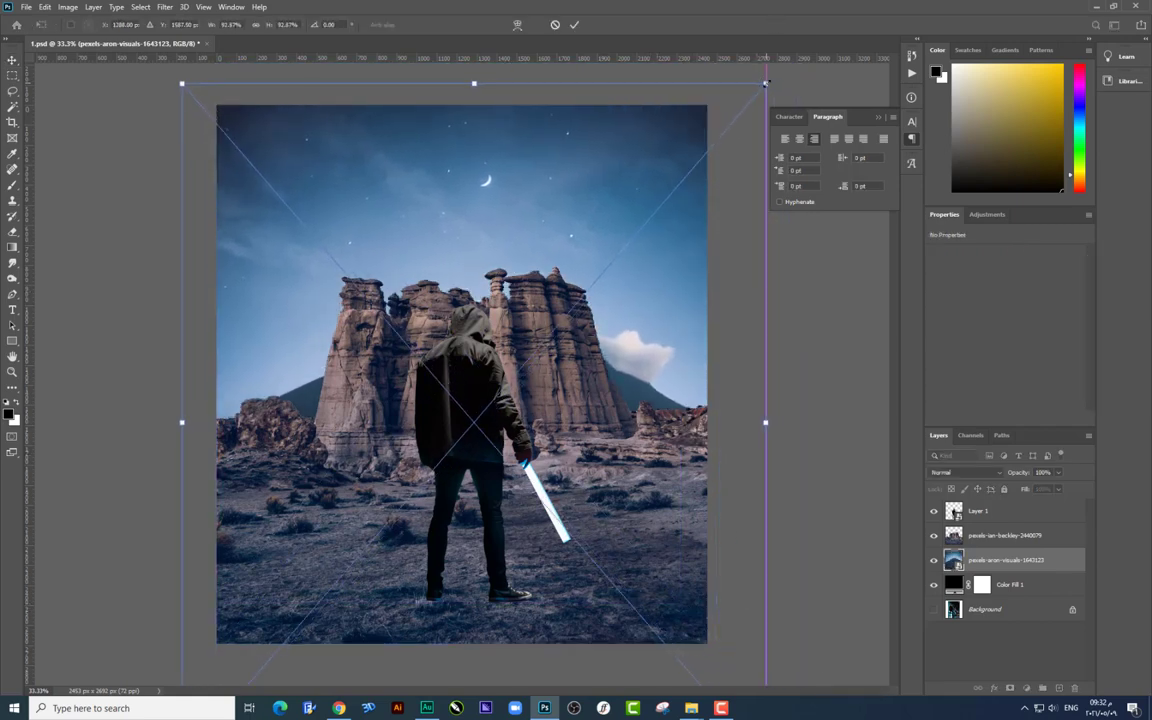
{"action": "left_click_drag", "start_coordinate": [765, 83], "coordinate": [795, 100]}
{"action": "left_click_drag", "start_coordinate": [728, 213], "coordinate": [721, 205]}
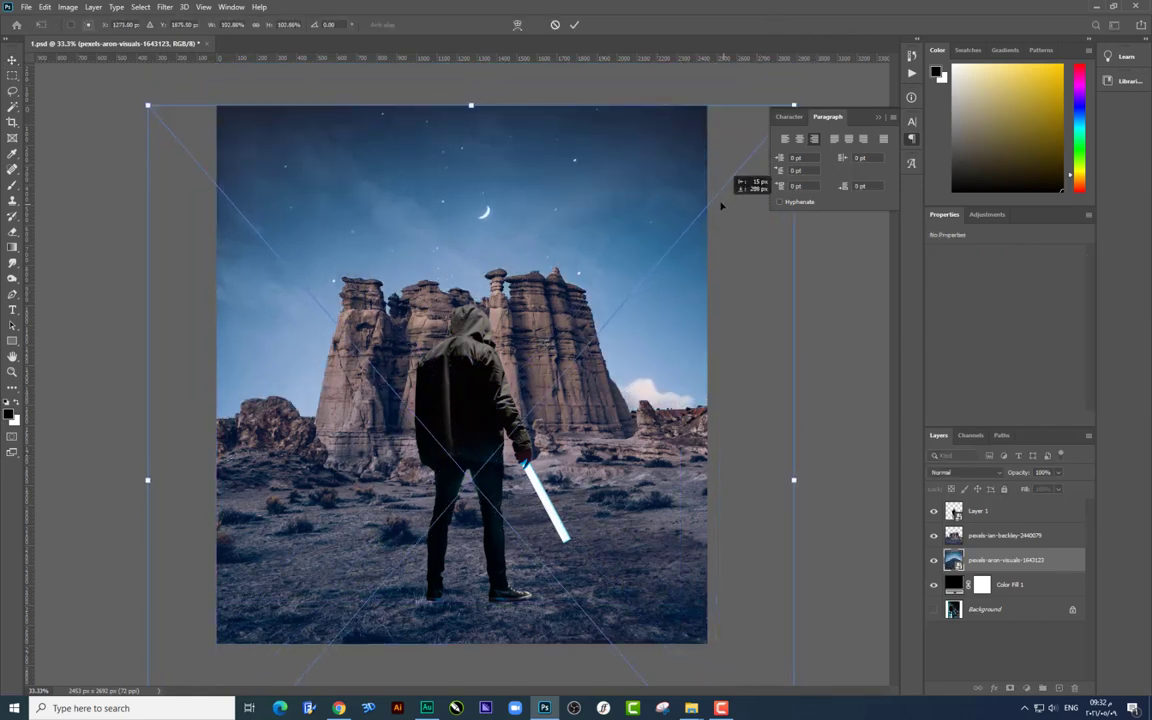
{"action": "key", "text": "Return"}
Step: Select the hooded figure's Layer 1 and commit a slight resize
{"action": "key", "text": "v"}
{"action": "left_click", "coordinate": [522, 347]}
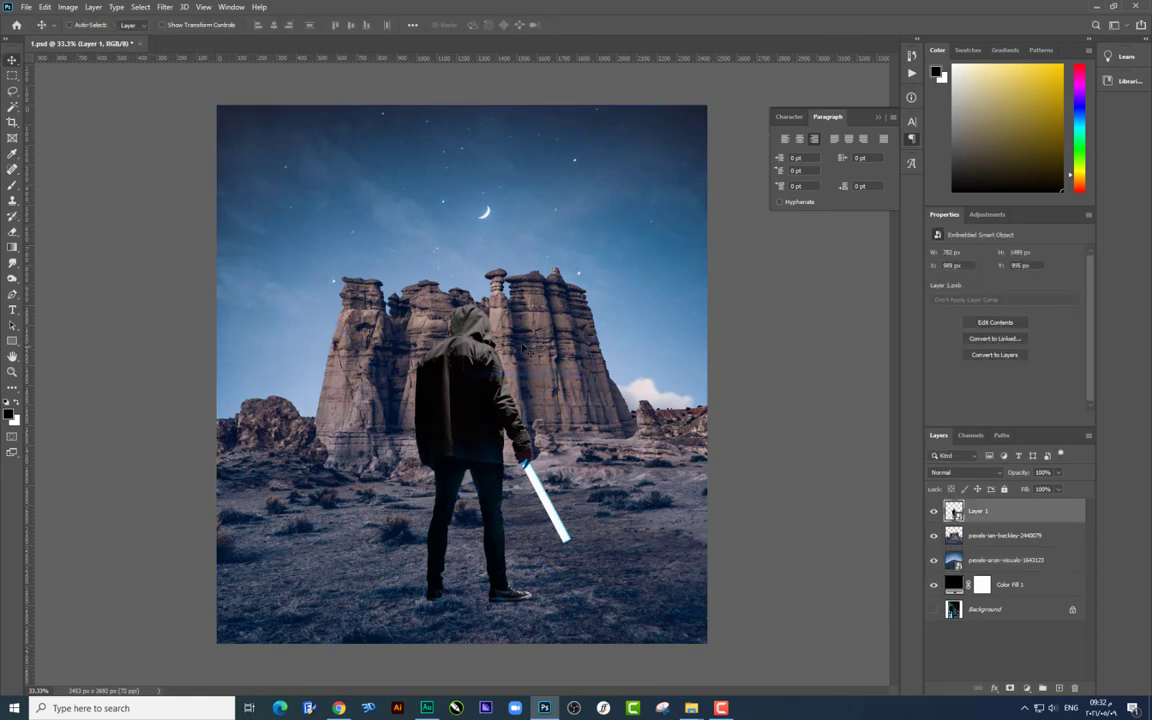
{"action": "key", "text": "ctrl+t"}
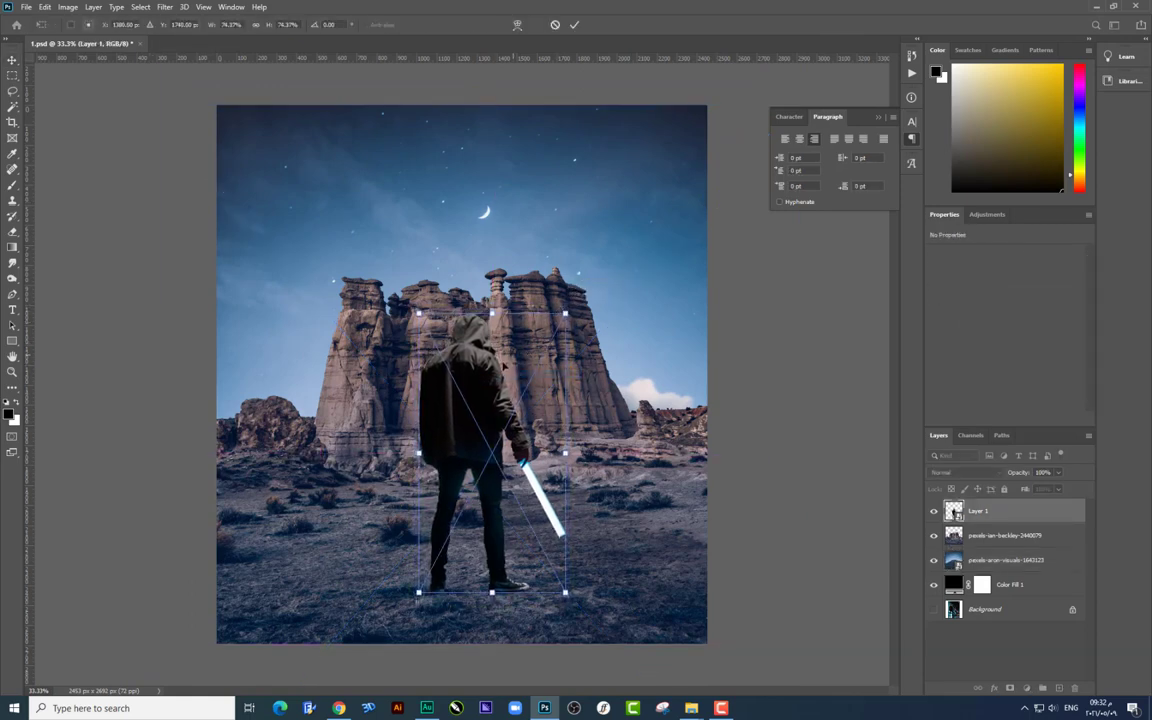
{"action": "key", "text": "Return"}
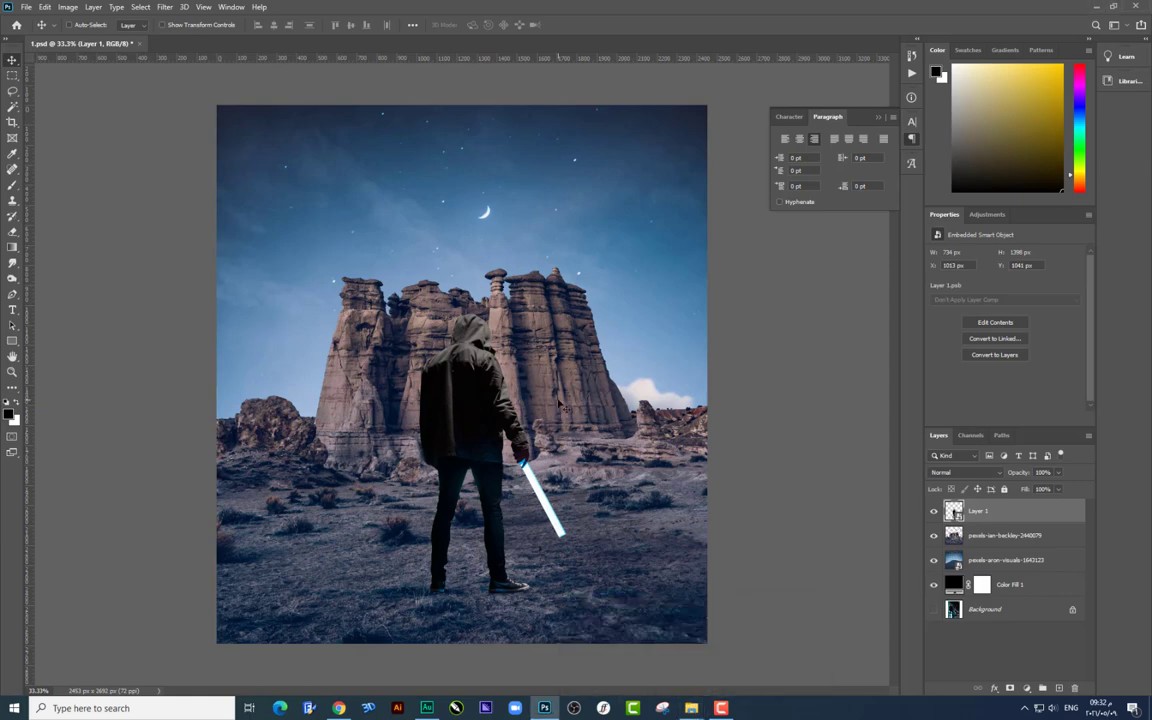
Step: Add Brightness/Contrast at -146 brightness and 22 contrast above the desert, and nudge the figure left
{"action": "left_click", "coordinate": [990, 538]}
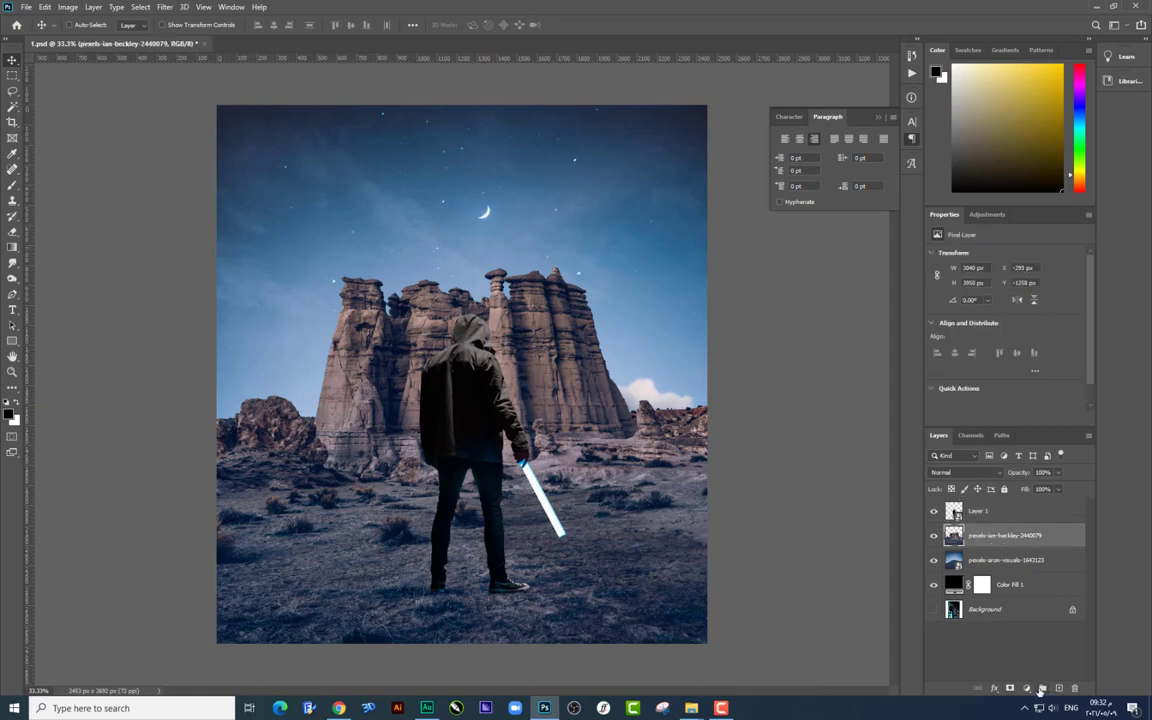
{"action": "left_click", "coordinate": [1026, 689]}
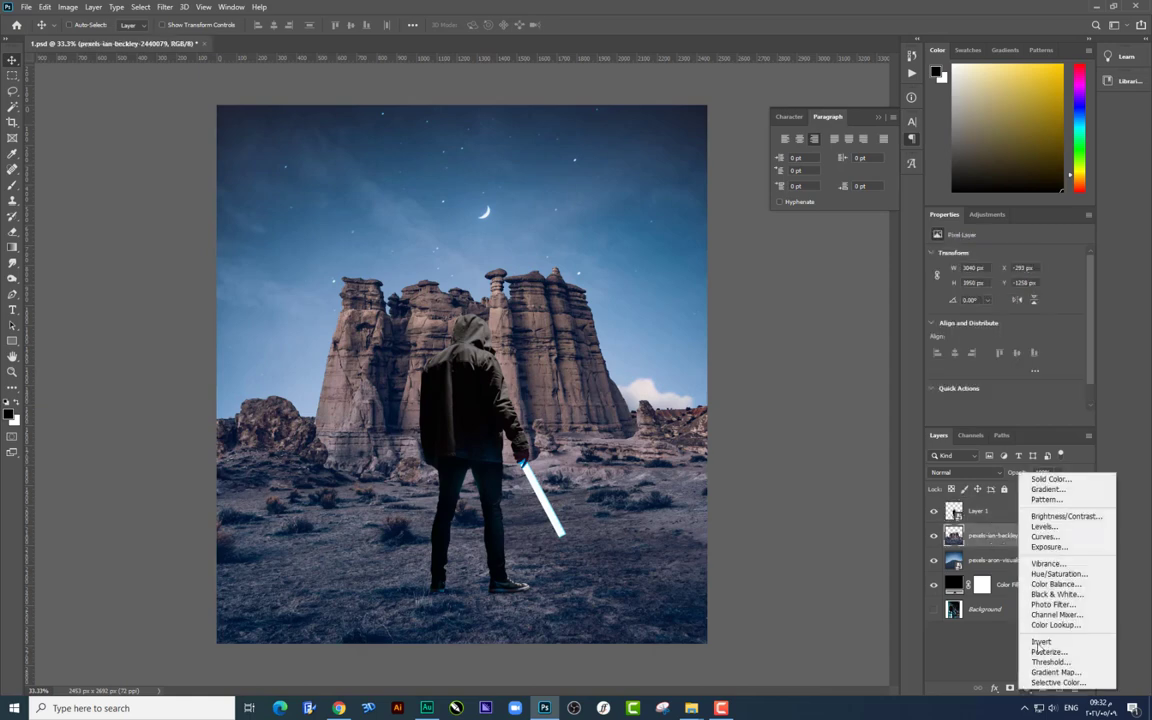
{"action": "left_click", "coordinate": [1062, 516]}
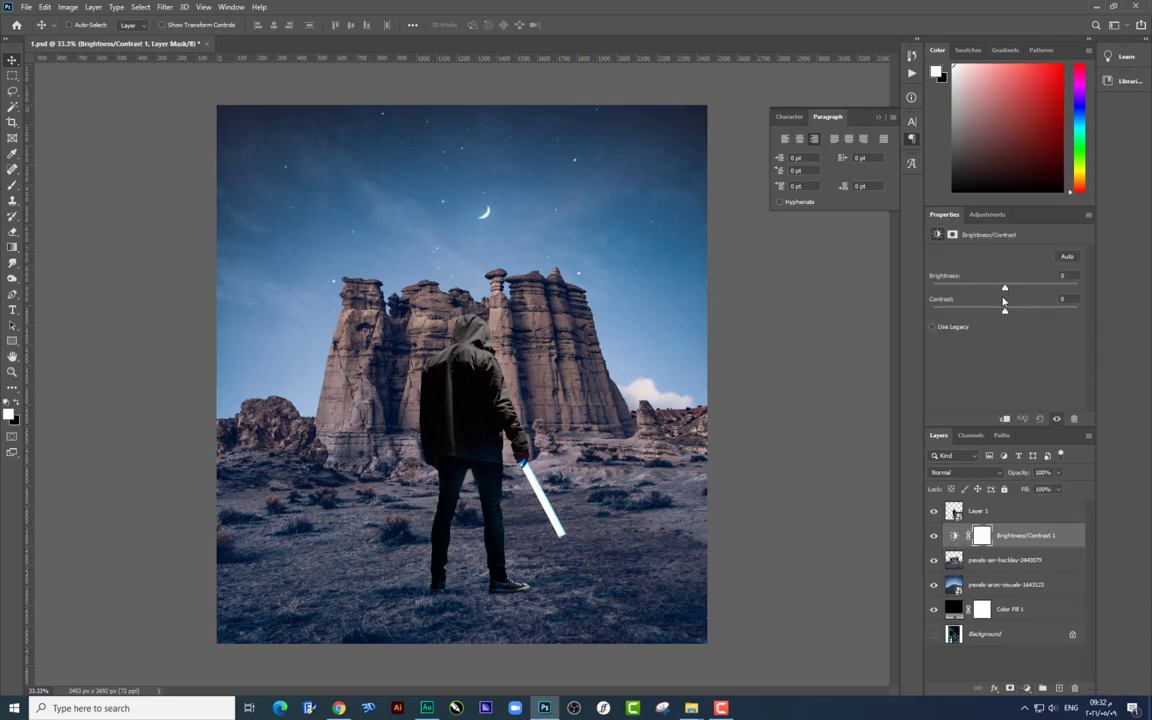
{"action": "left_click_drag", "start_coordinate": [1005, 288], "coordinate": [936, 287]}
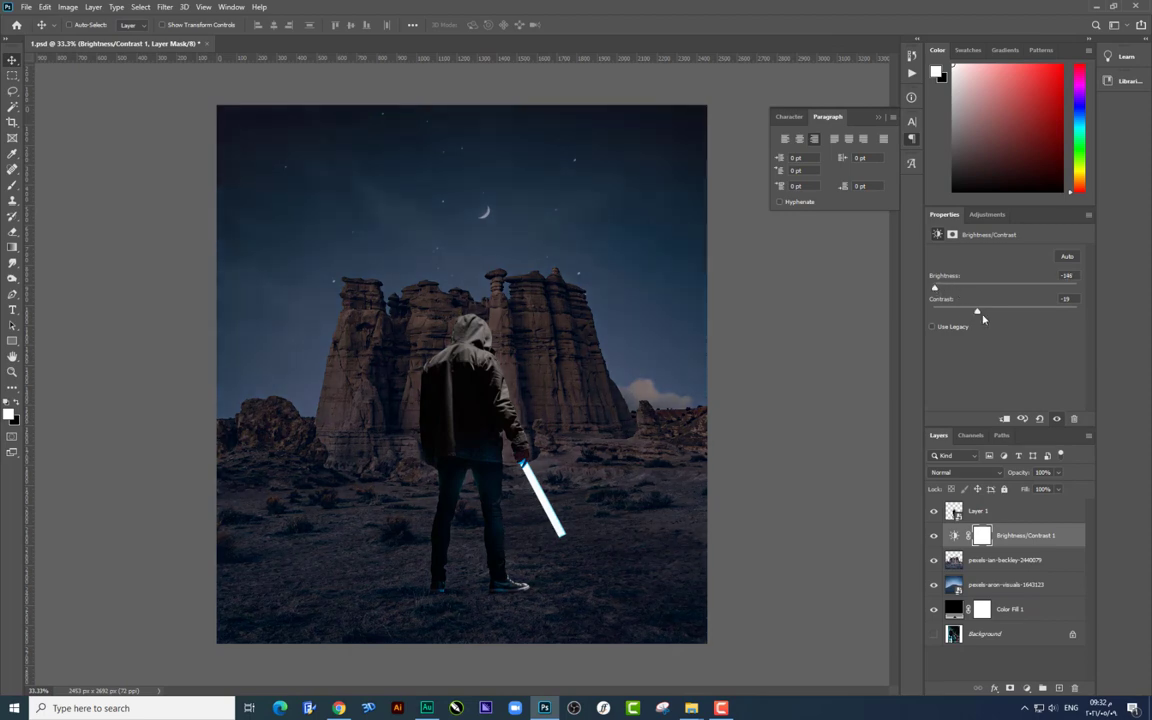
{"action": "left_click_drag", "start_coordinate": [940, 312], "coordinate": [990, 314]}
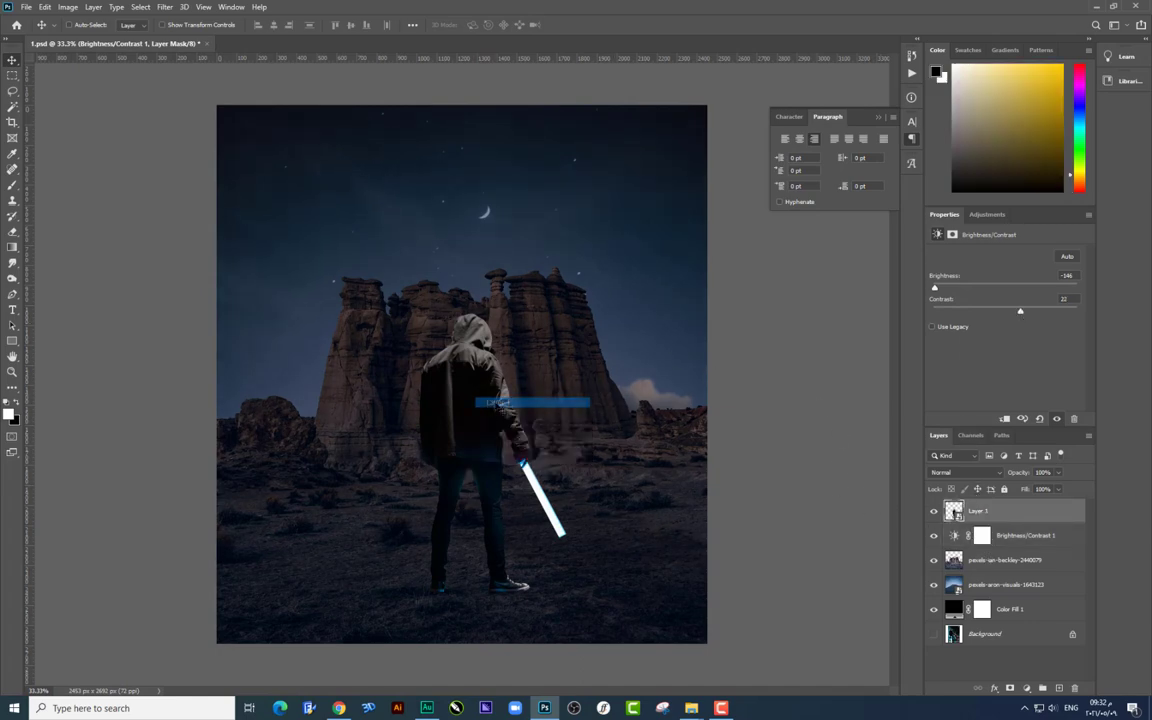
{"action": "left_click_drag", "start_coordinate": [484, 405], "coordinate": [478, 403]}
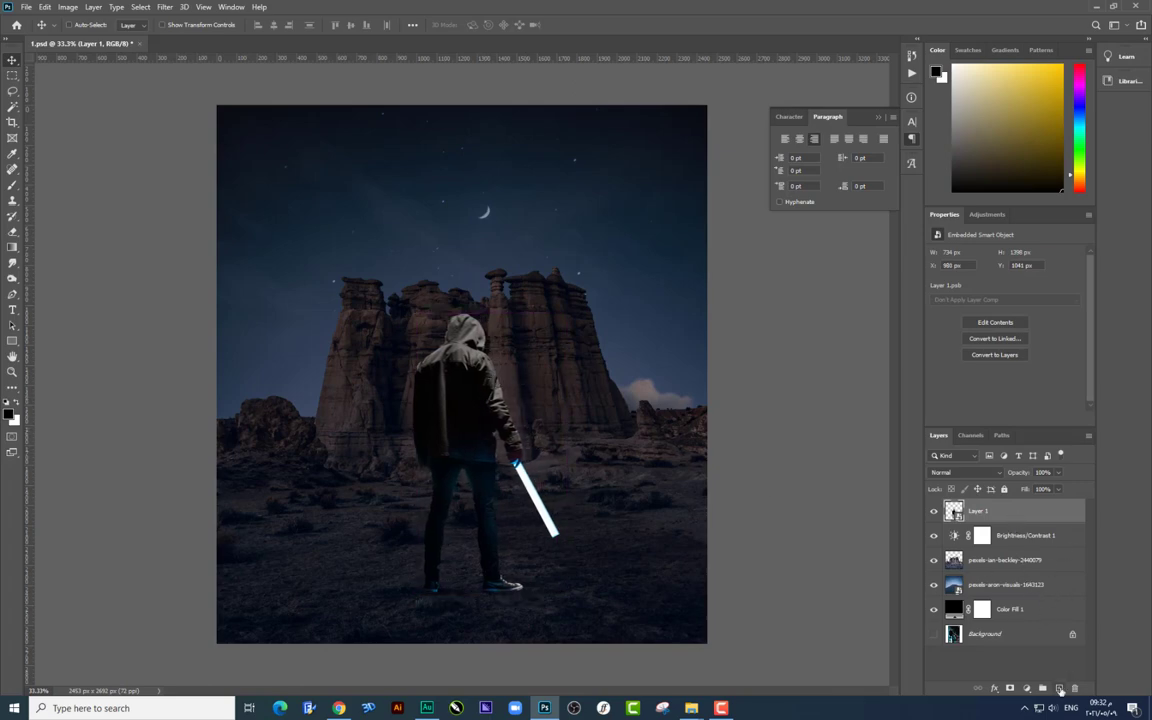
Step: Draw a rectangle around the hooded figure and set its fill to 9%
{"action": "left_click_drag", "start_coordinate": [13, 346], "coordinate": [70, 339]}
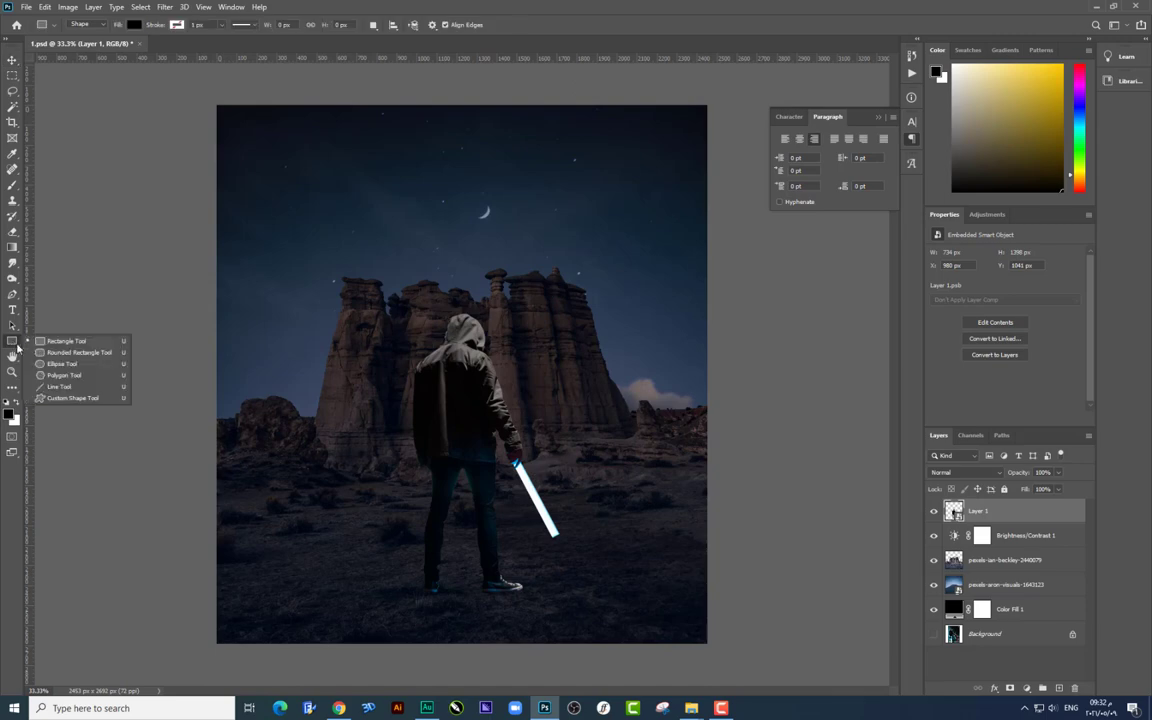
{"action": "left_click_drag", "start_coordinate": [313, 245], "coordinate": [611, 588]}
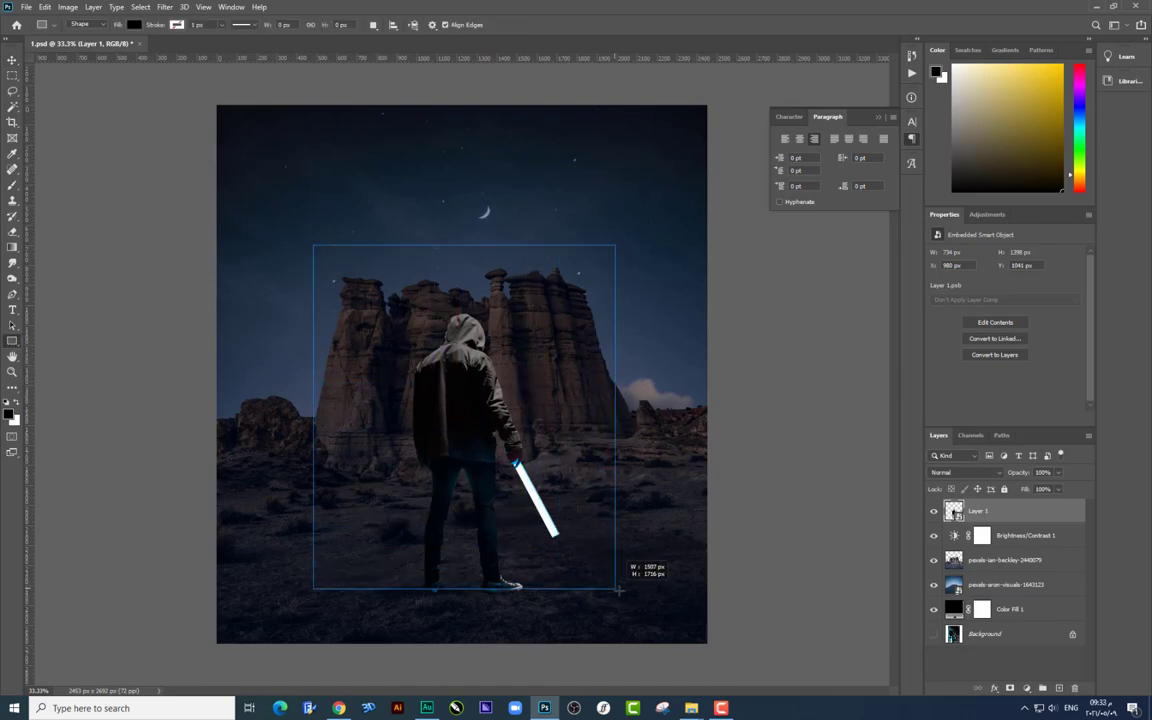
{"action": "left_click_drag", "start_coordinate": [611, 588], "coordinate": [629, 591]}
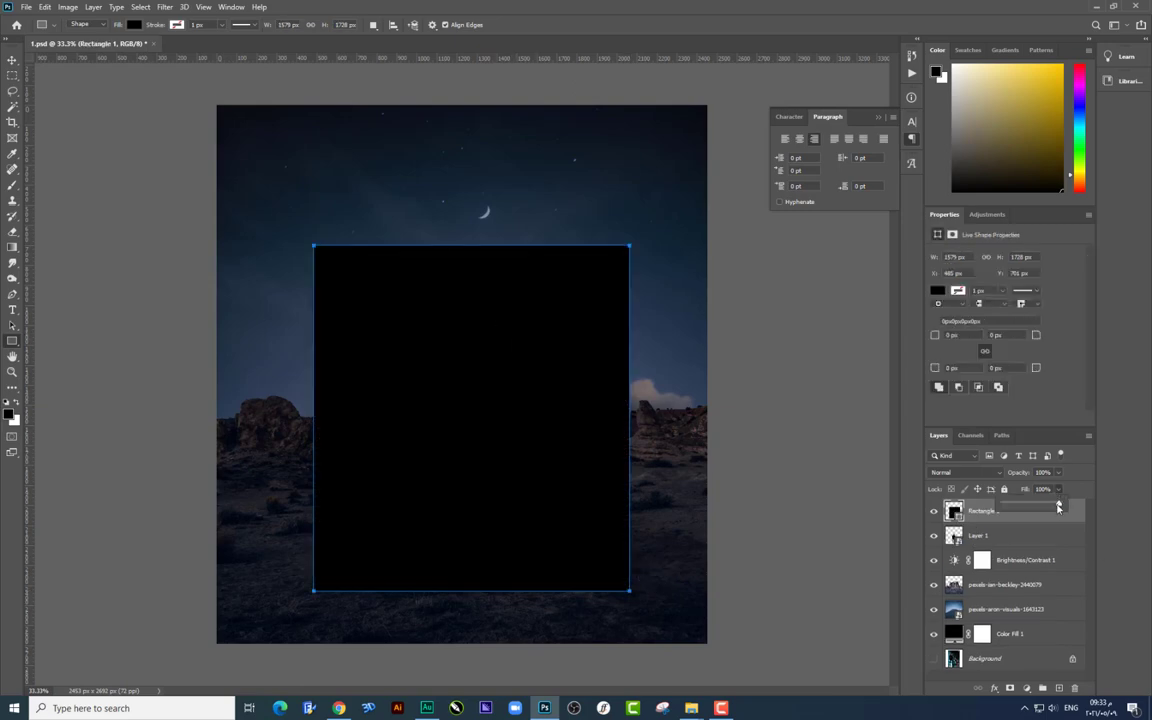
{"action": "left_click_drag", "start_coordinate": [1064, 524], "coordinate": [1062, 522]}
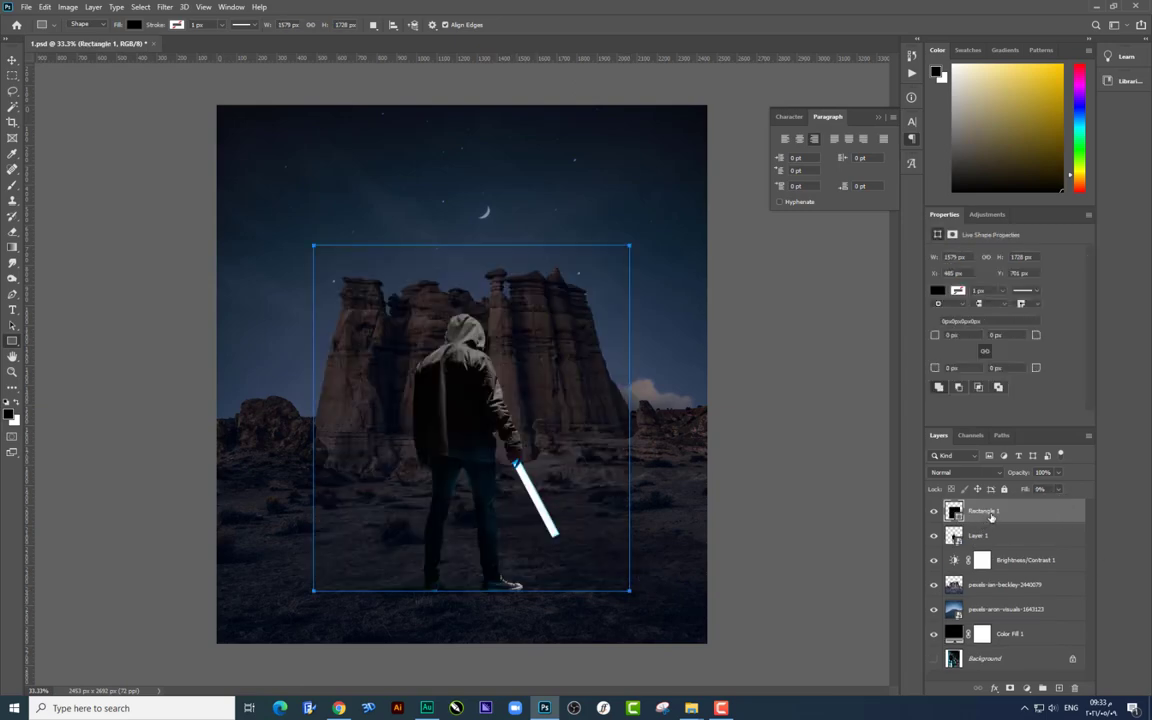
Step: Give the rectangle a white 16 px stroke layer style and add empty Layer 2 above
{"action": "right_click", "coordinate": [991, 516]}
{"action": "left_click", "coordinate": [1006, 24]}
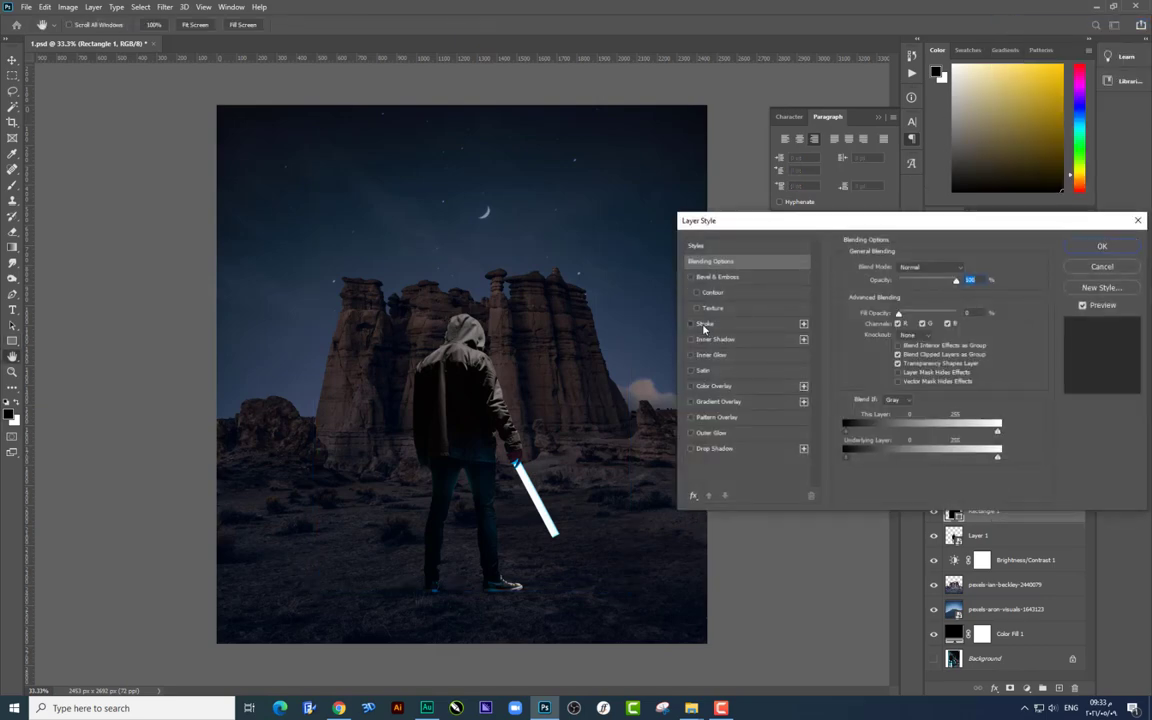
{"action": "left_click", "coordinate": [705, 324]}
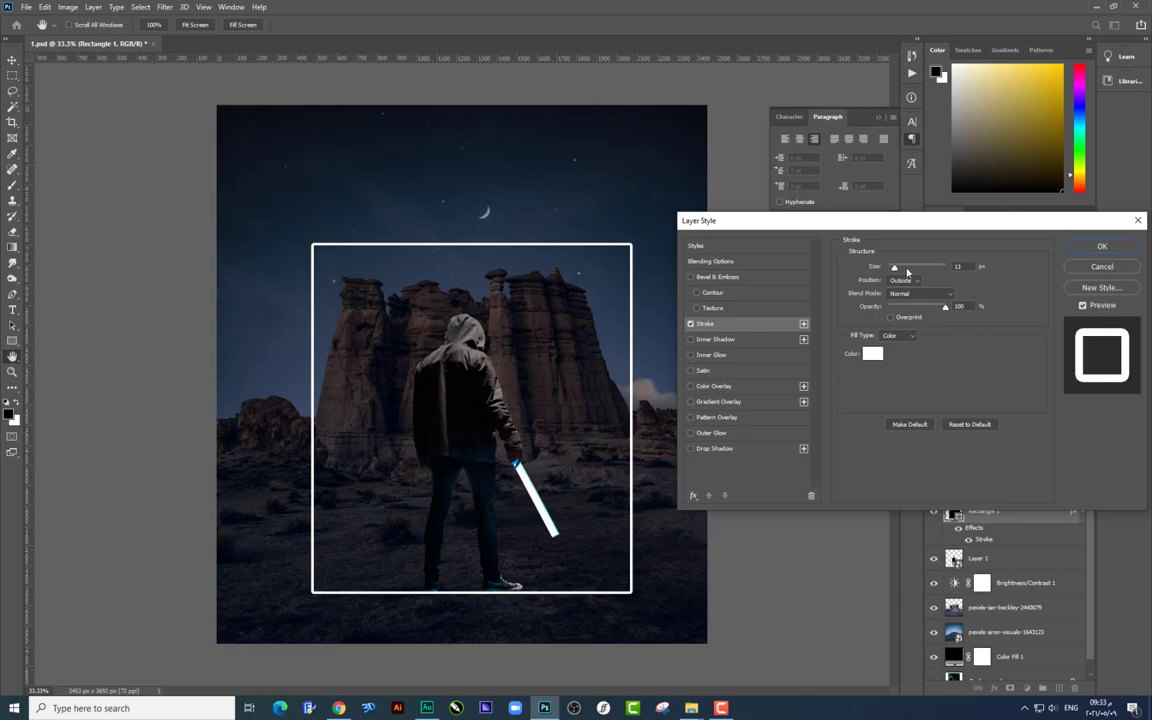
{"action": "left_click_drag", "start_coordinate": [896, 270], "coordinate": [897, 270]}
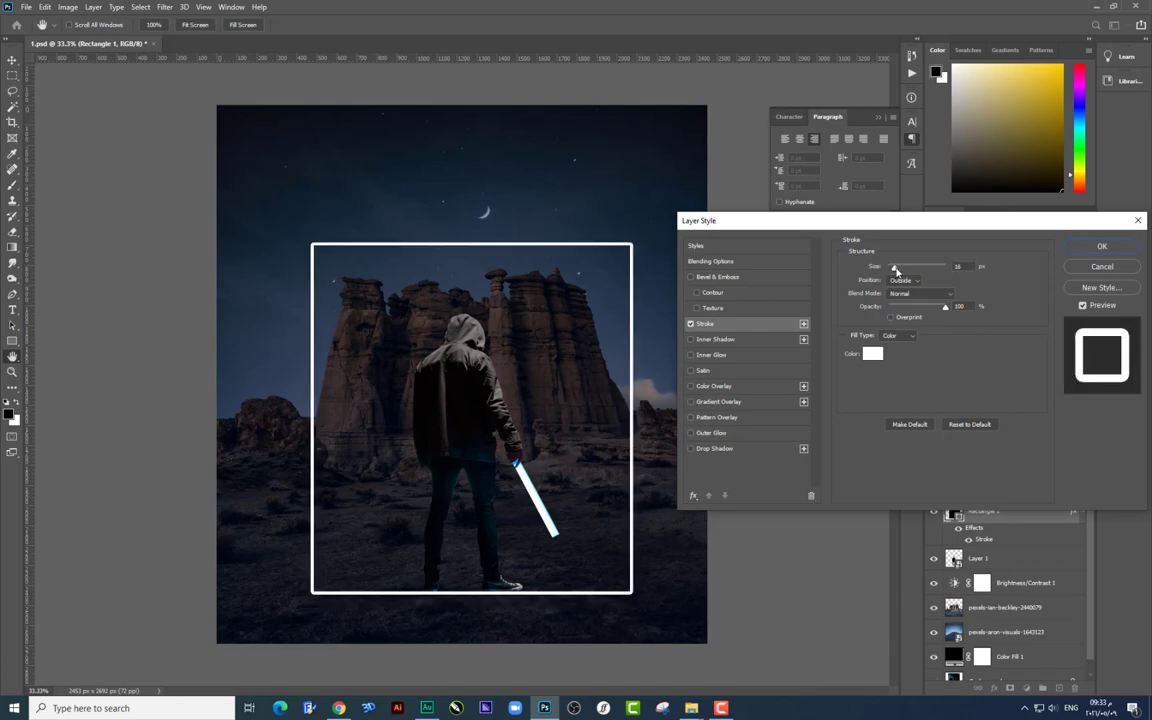
{"action": "key", "text": "Return"}
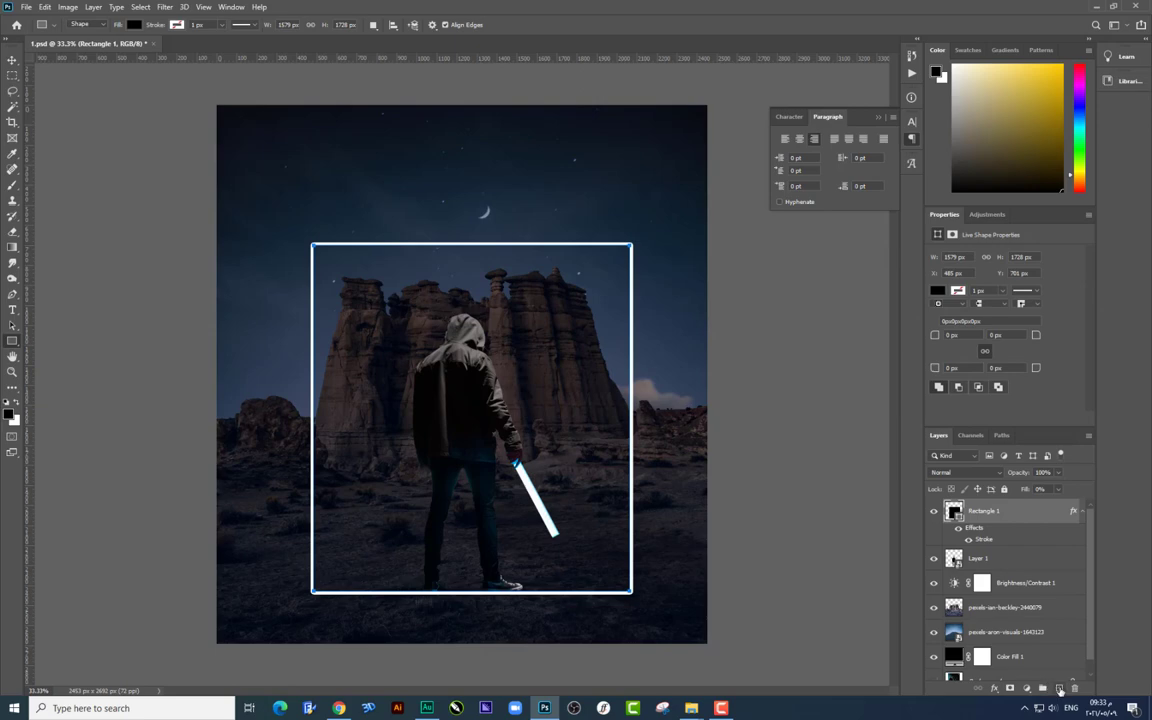
{"action": "left_click", "coordinate": [1059, 689]}
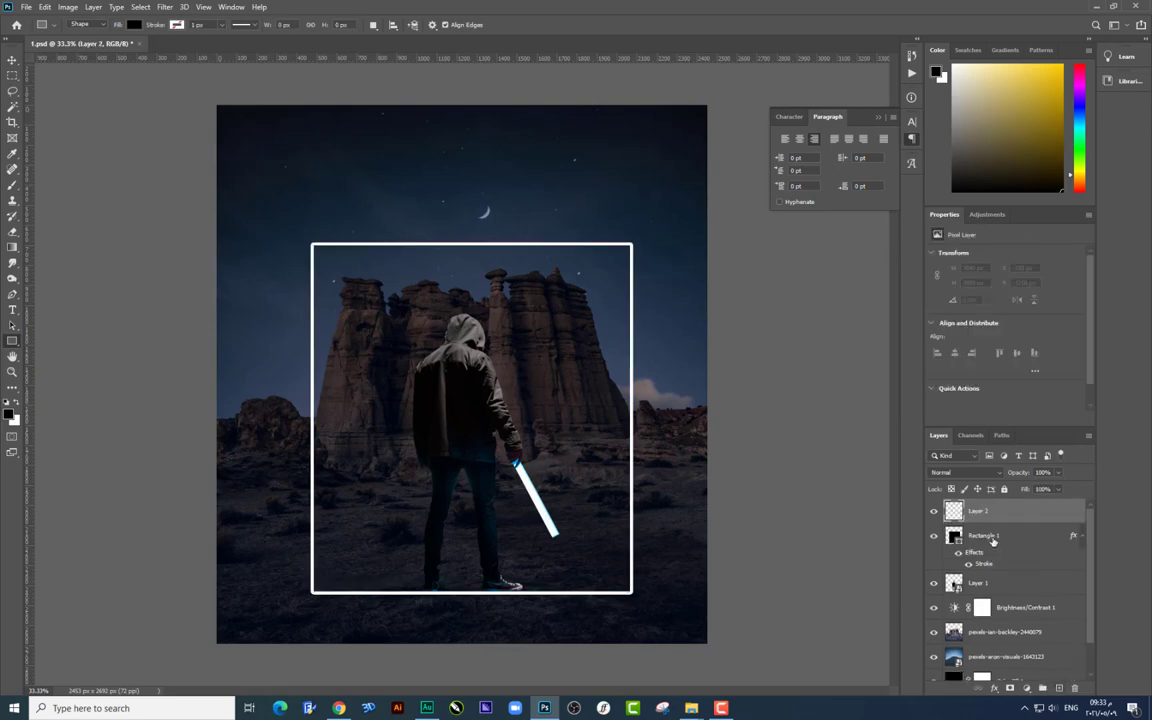
Step: Merge Rectangle 1 into the new empty layer, undoing an accidental frame shift
{"action": "left_click", "coordinate": [993, 541]}
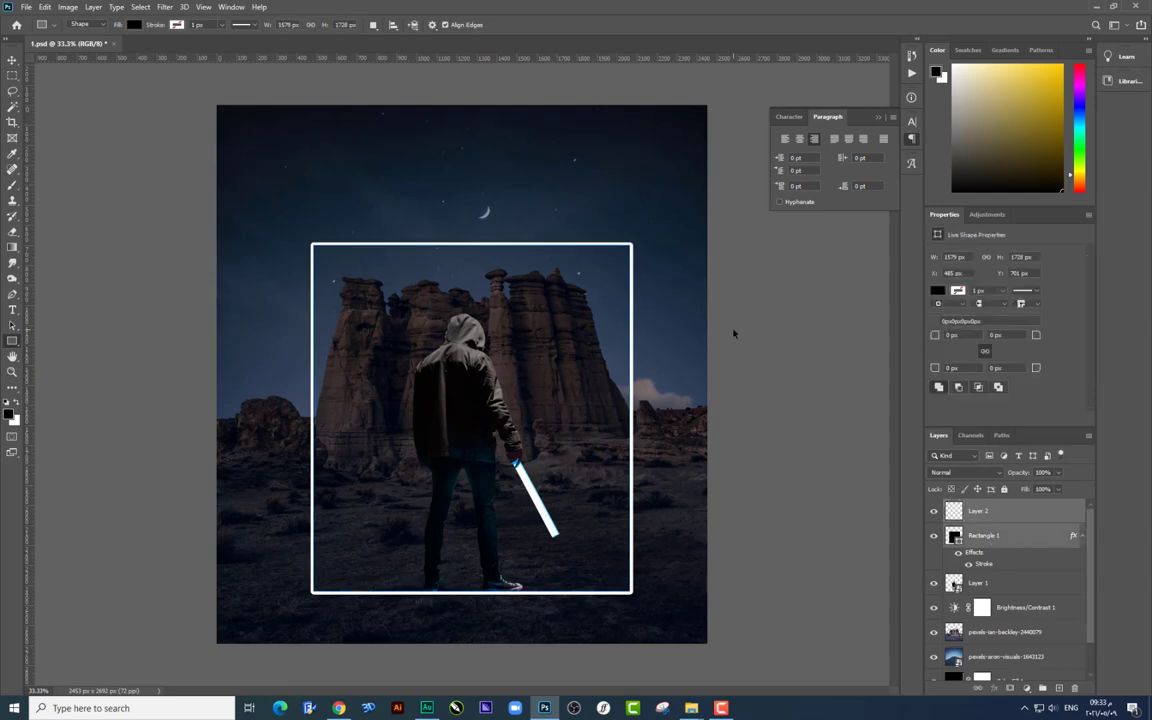
{"action": "key", "text": "ctrl+e"}
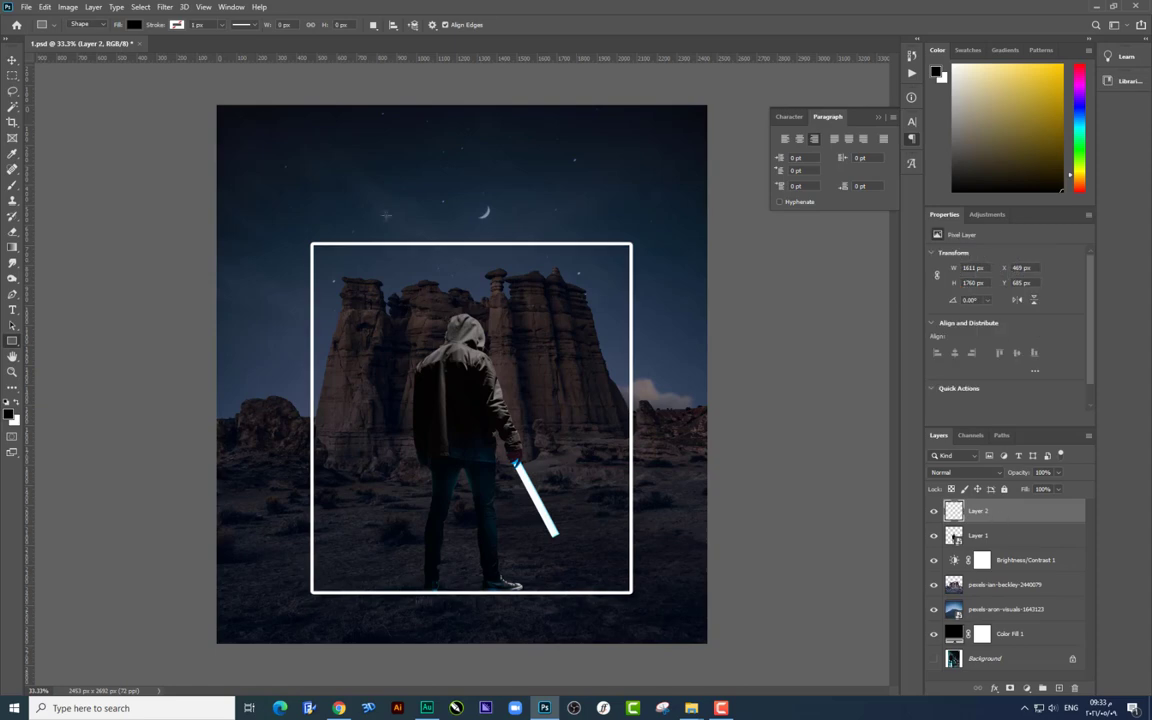
{"action": "left_click", "coordinate": [14, 62]}
{"action": "left_click_drag", "start_coordinate": [470, 420], "coordinate": [470, 377]}
{"action": "key", "text": "ctrl+z"}
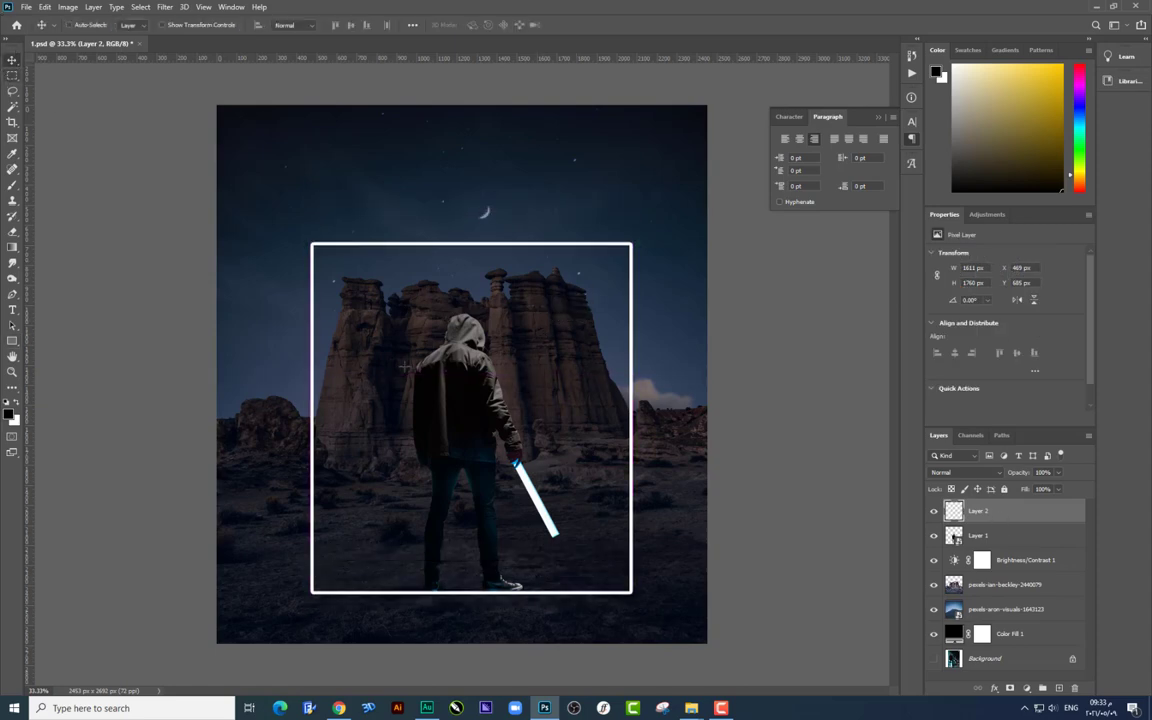
Step: Marquee and delete the frame's bottom edge, then undo the deletion and the merge
{"action": "key", "text": "m"}
{"action": "left_click_drag", "start_coordinate": [652, 614], "coordinate": [264, 564]}
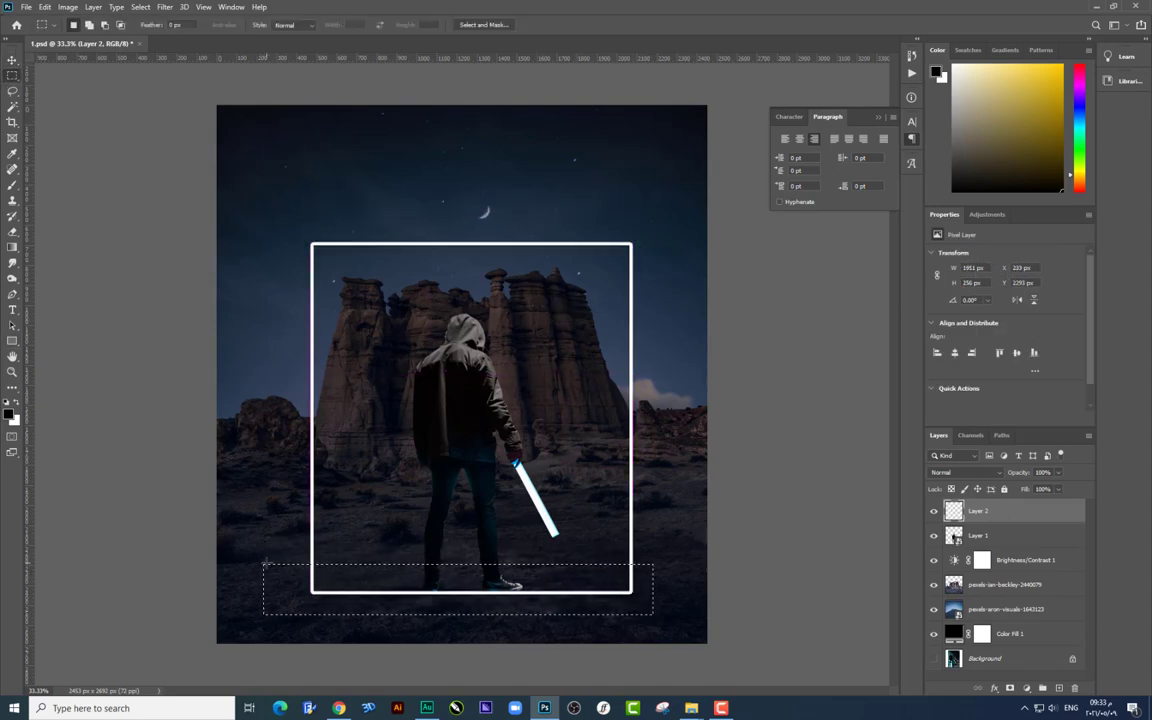
{"action": "key", "text": "Delete"}
{"action": "key", "text": "ctrl+z"}
{"action": "key", "text": "ctrl+d"}
{"action": "key", "text": "ctrl+z"}
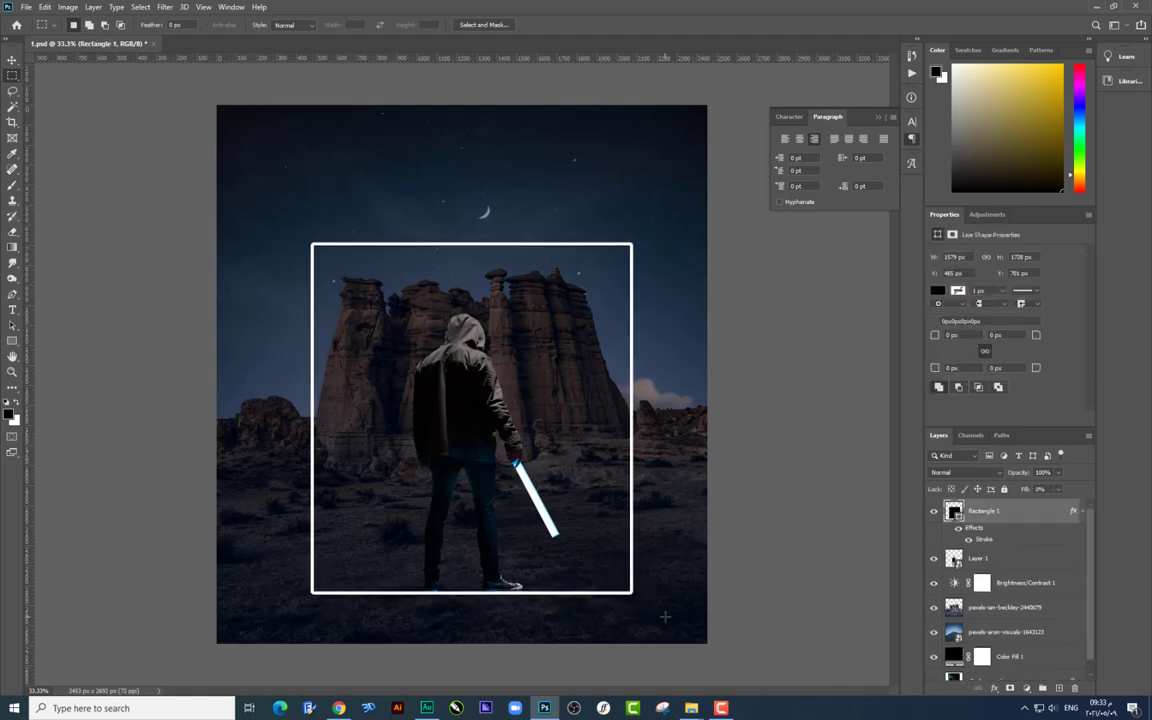
Step: Rasterize the rectangle layer with its stroke and delete the selected bottom edge
{"action": "left_click_drag", "start_coordinate": [665, 617], "coordinate": [283, 577]}
{"action": "key", "text": "Delete"}
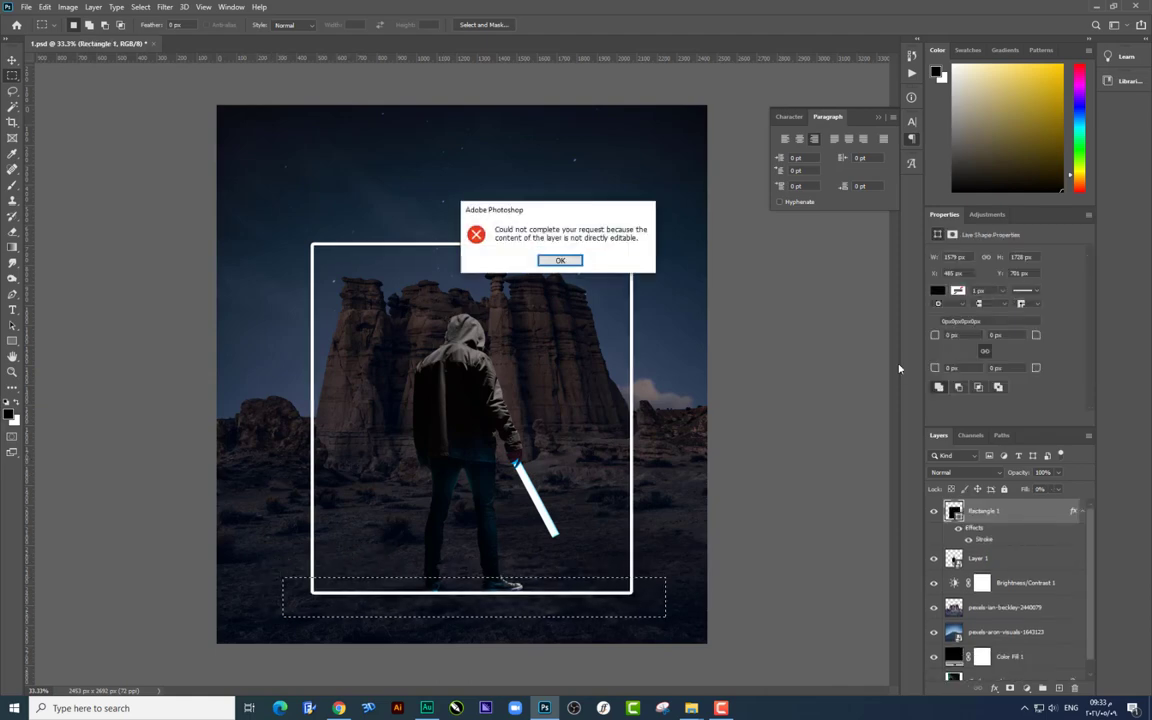
{"action": "key", "text": "Return"}
{"action": "right_click", "coordinate": [985, 511]}
{"action": "left_click", "coordinate": [1010, 187]}
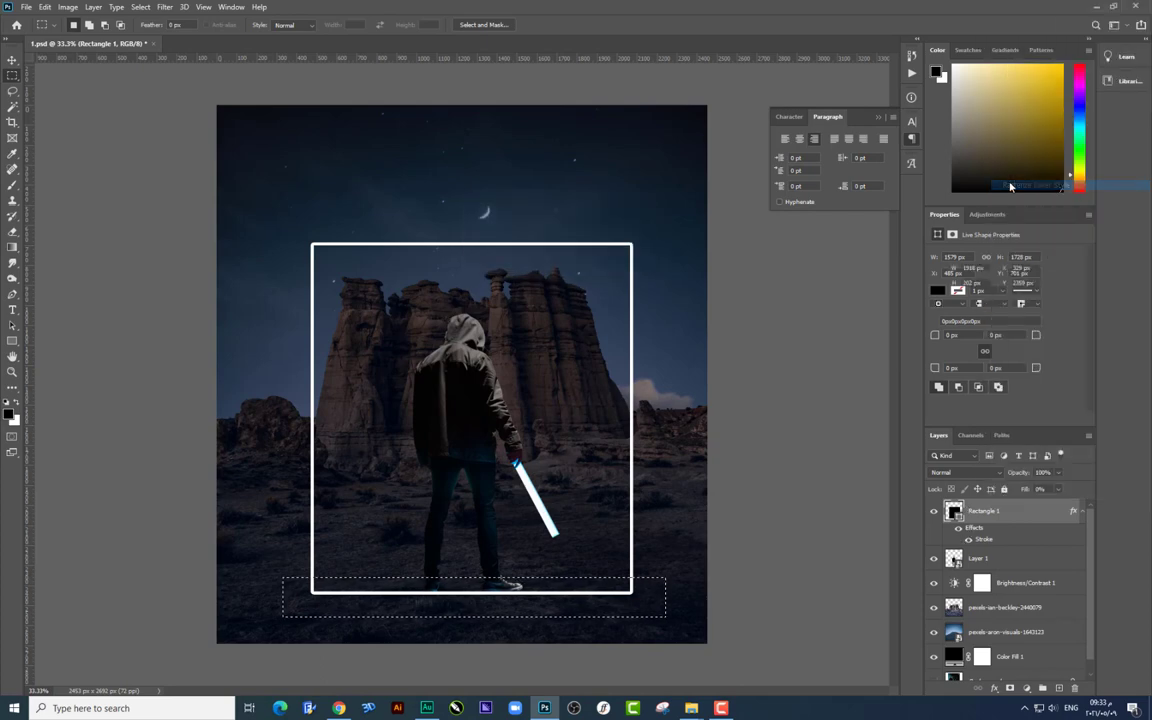
{"action": "key", "text": "ctrl+z"}
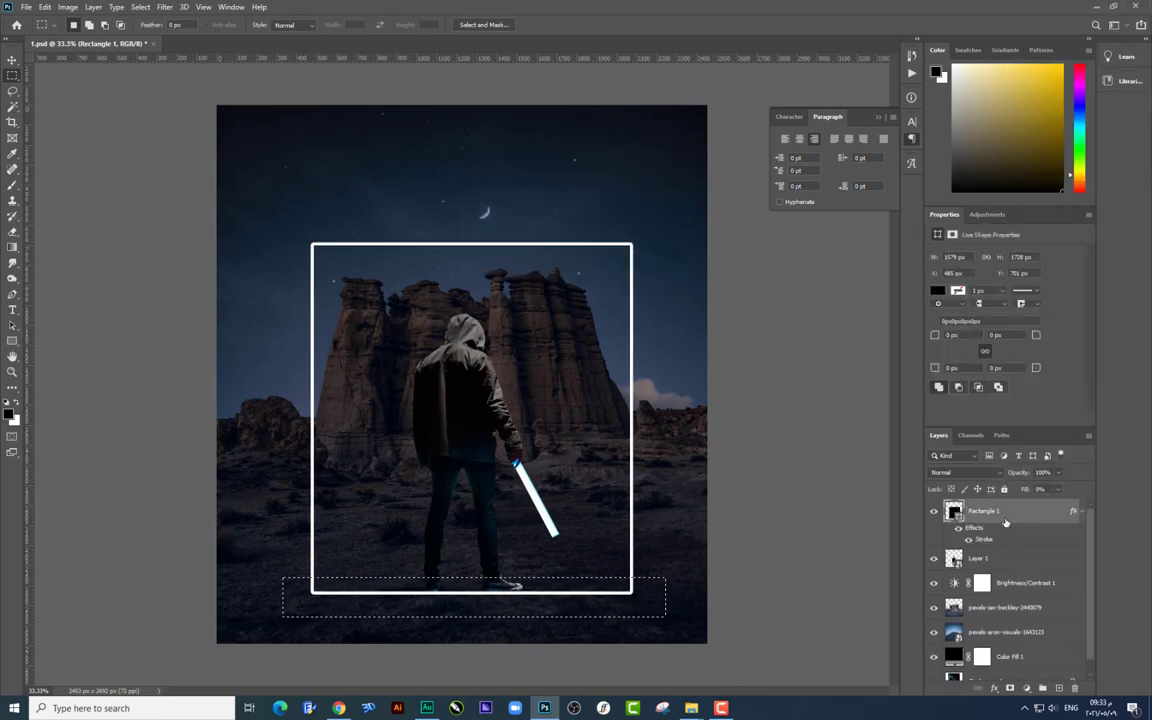
{"action": "right_click", "coordinate": [995, 511]}
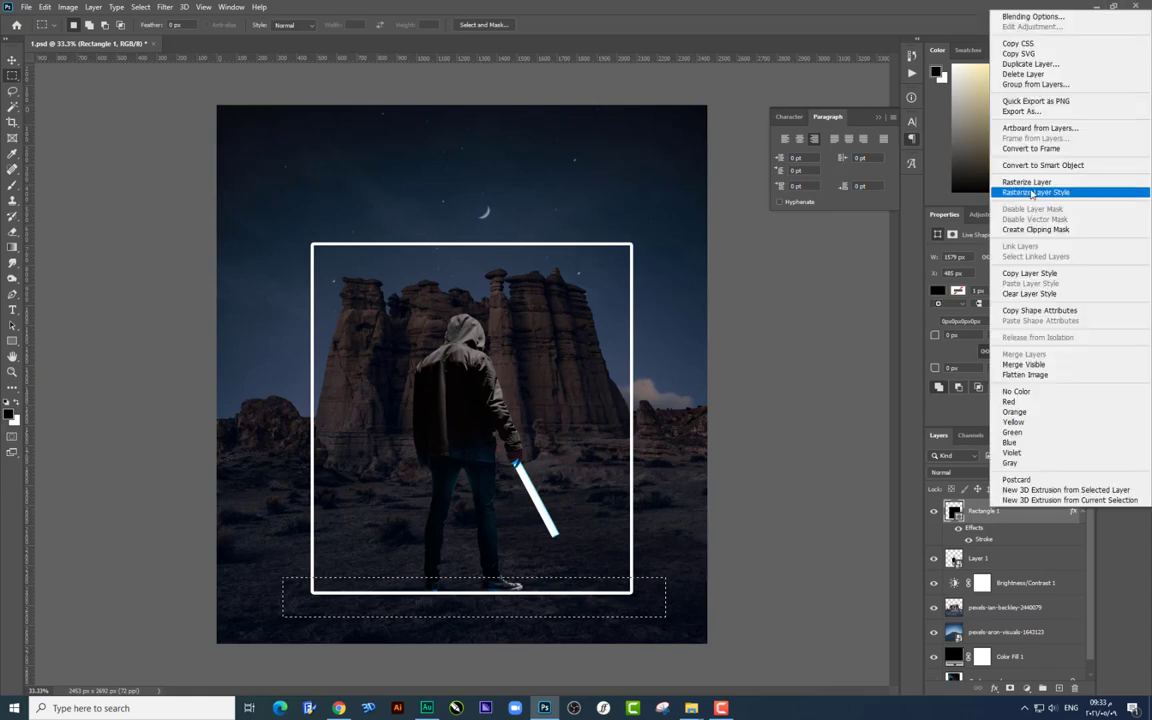
{"action": "left_click", "coordinate": [1028, 187]}
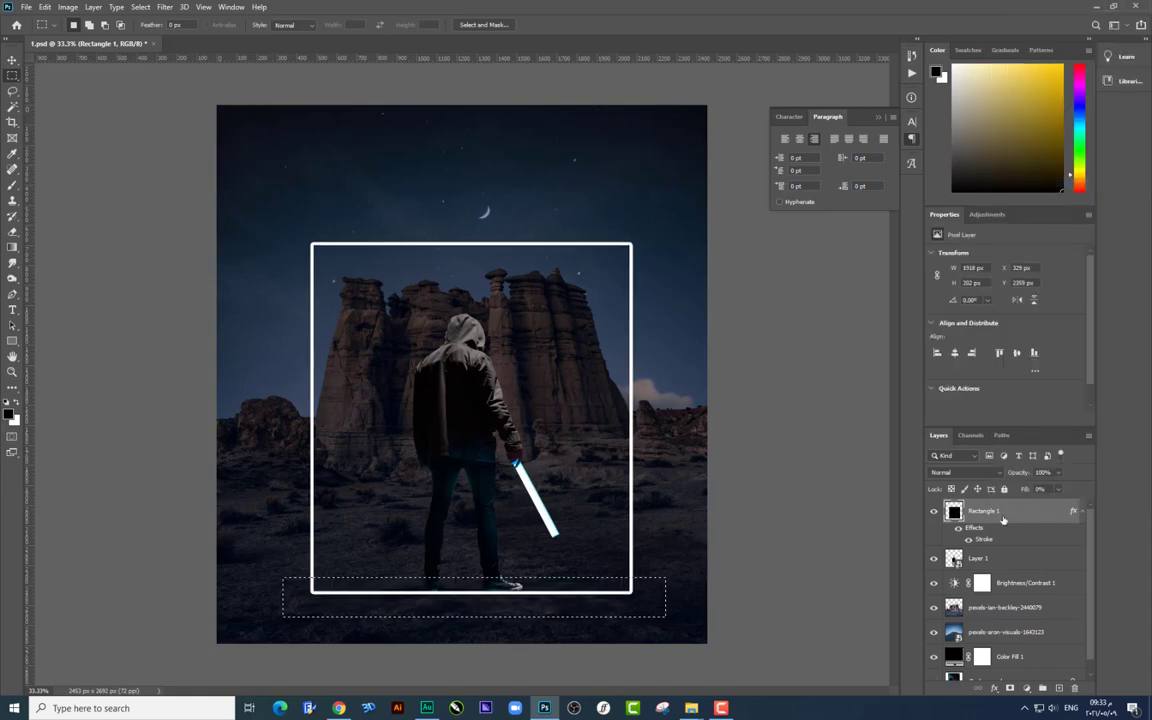
{"action": "key", "text": "Delete"}
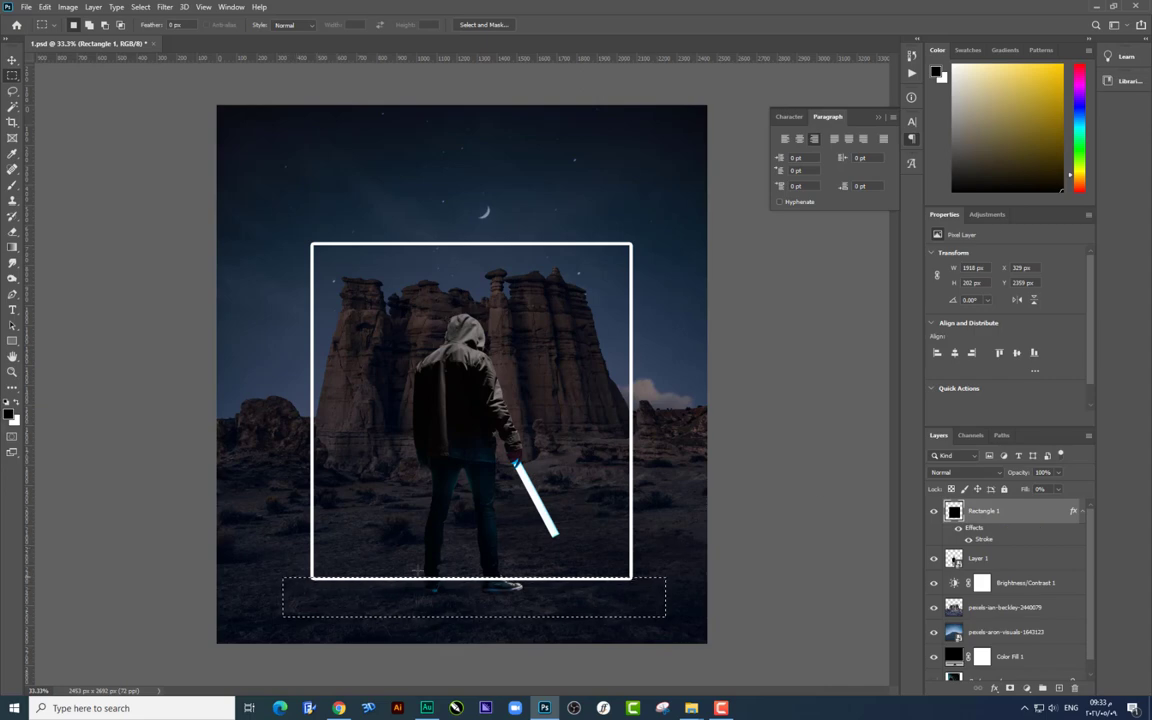
Step: Try deleting a higher strip of the frame, undo it, and clear the selection
{"action": "left_click_drag", "start_coordinate": [663, 601], "coordinate": [278, 531]}
{"action": "key", "text": "Delete"}
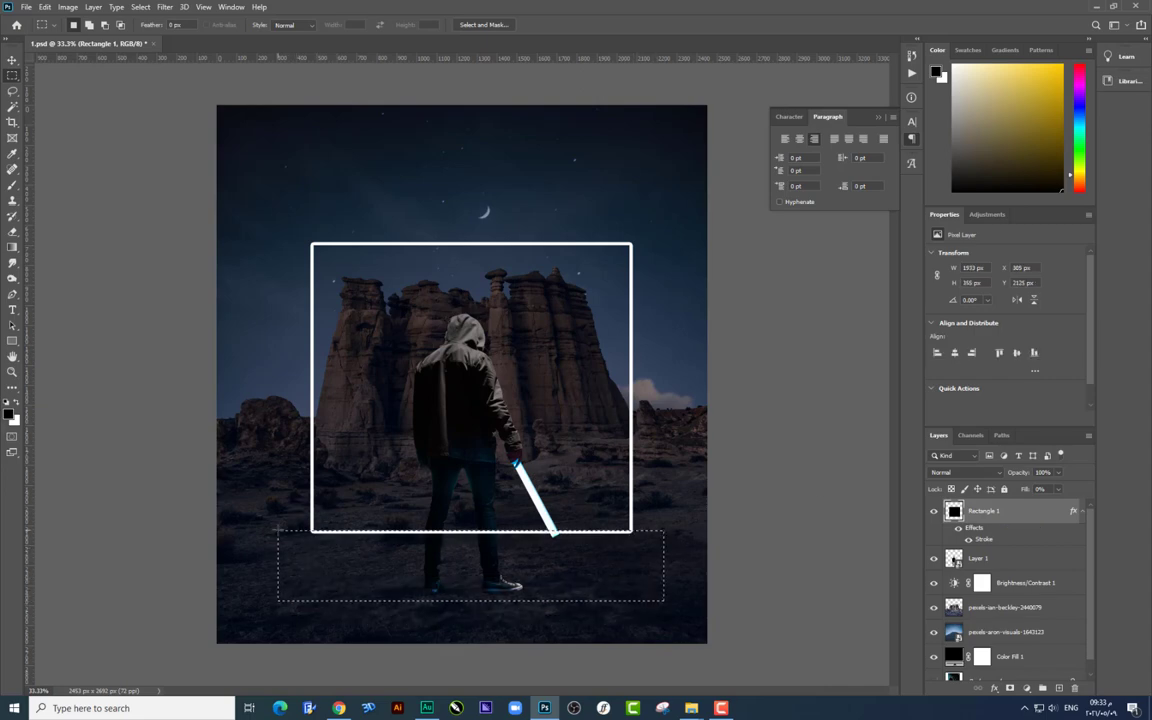
{"action": "key", "text": "ctrl+z"}
{"action": "left_click_drag", "start_coordinate": [283, 577], "coordinate": [665, 617]}
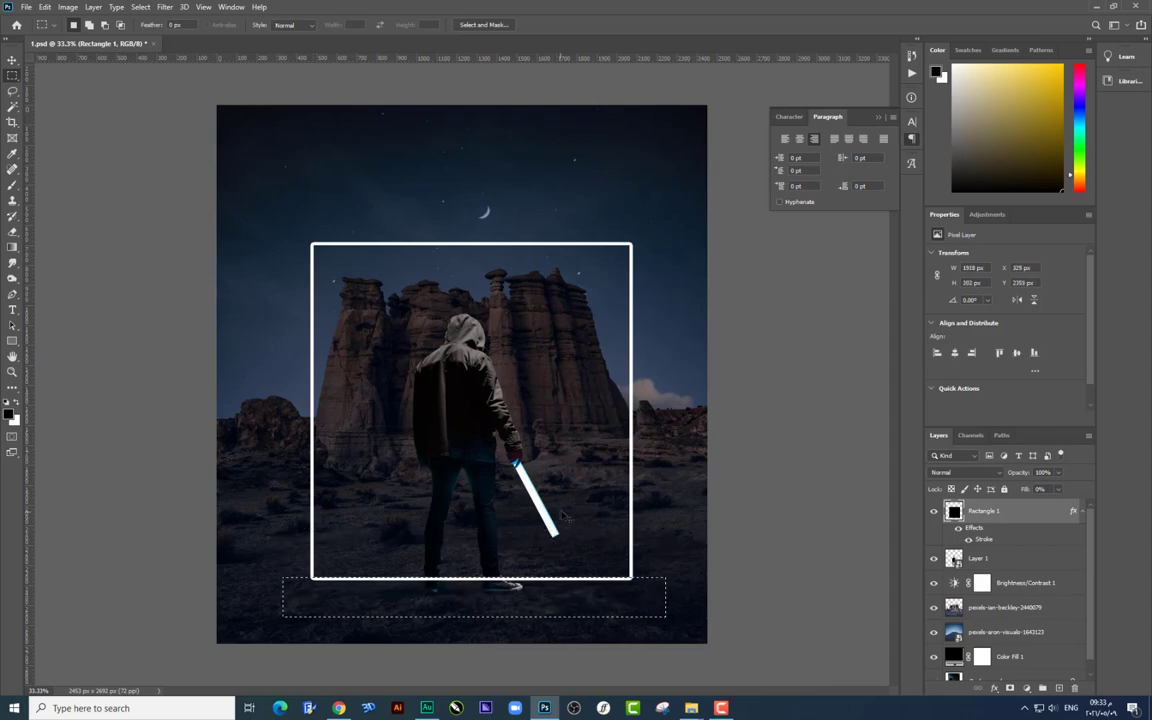
{"action": "key", "text": "ctrl+d"}
Step: Merge the stroked rectangle into a new Layer 2 and delete the frame's bottom edge
{"action": "key", "text": "ctrl+shift+alt+n"}
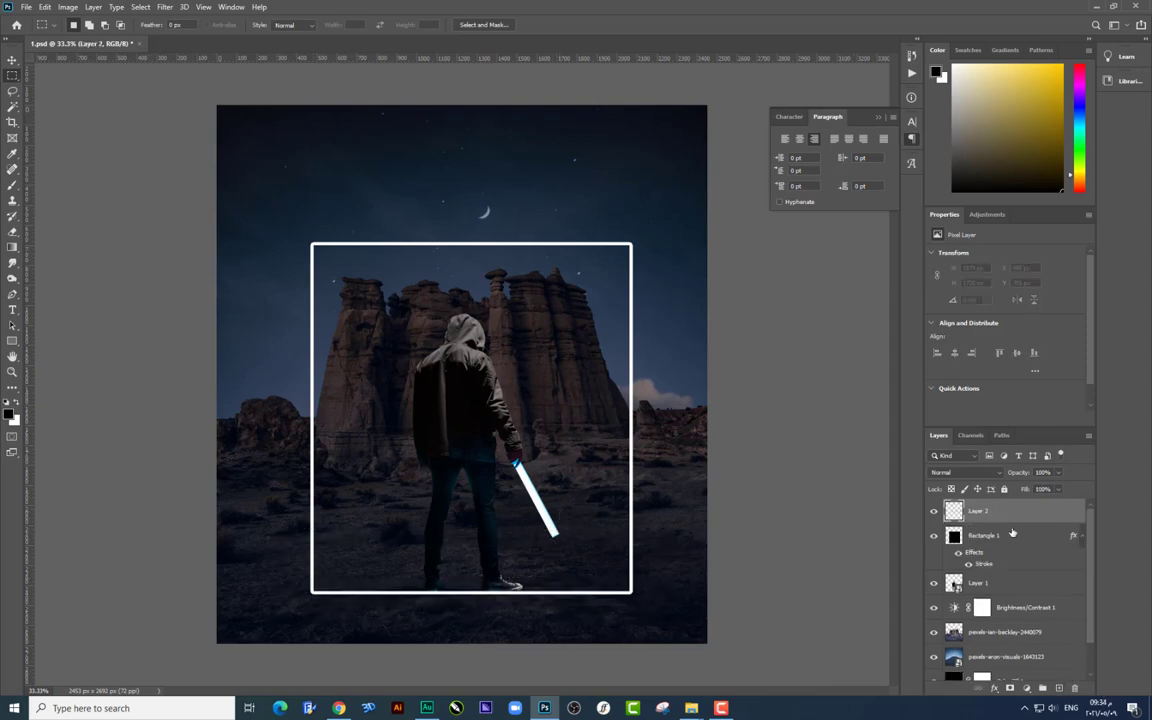
{"action": "left_click", "coordinate": [1013, 541], "text": "ctrl"}
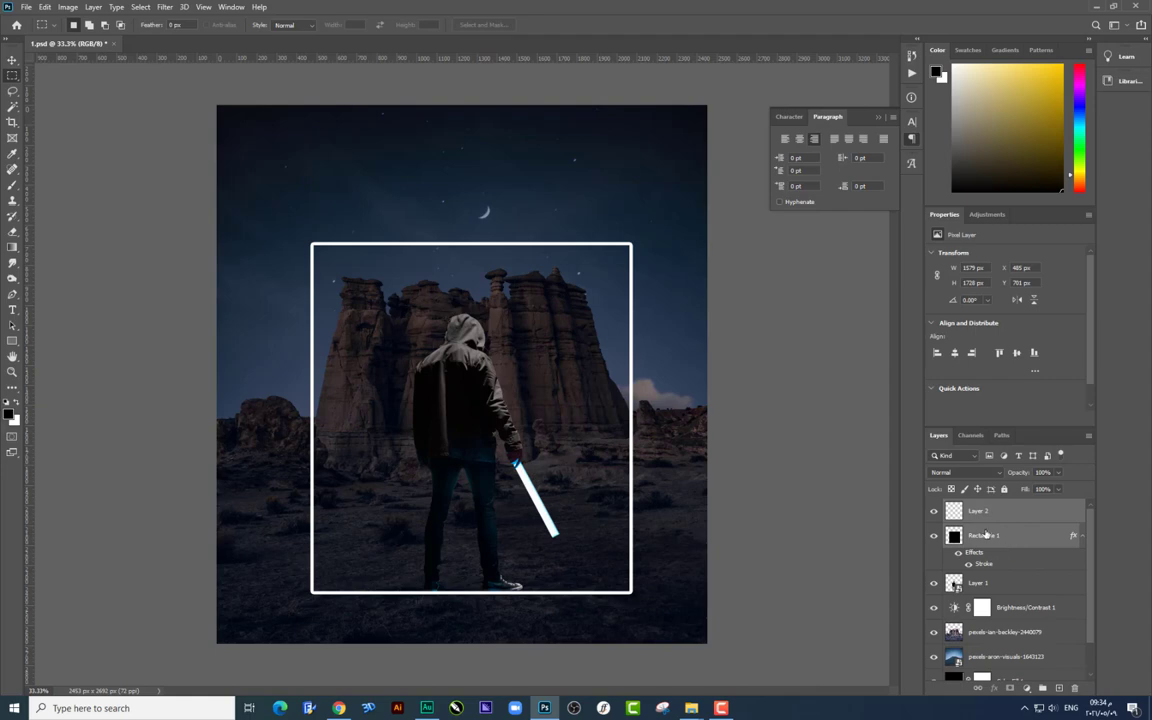
{"action": "key", "text": "ctrl+e"}
{"action": "left_click_drag", "start_coordinate": [679, 616], "coordinate": [253, 587]}
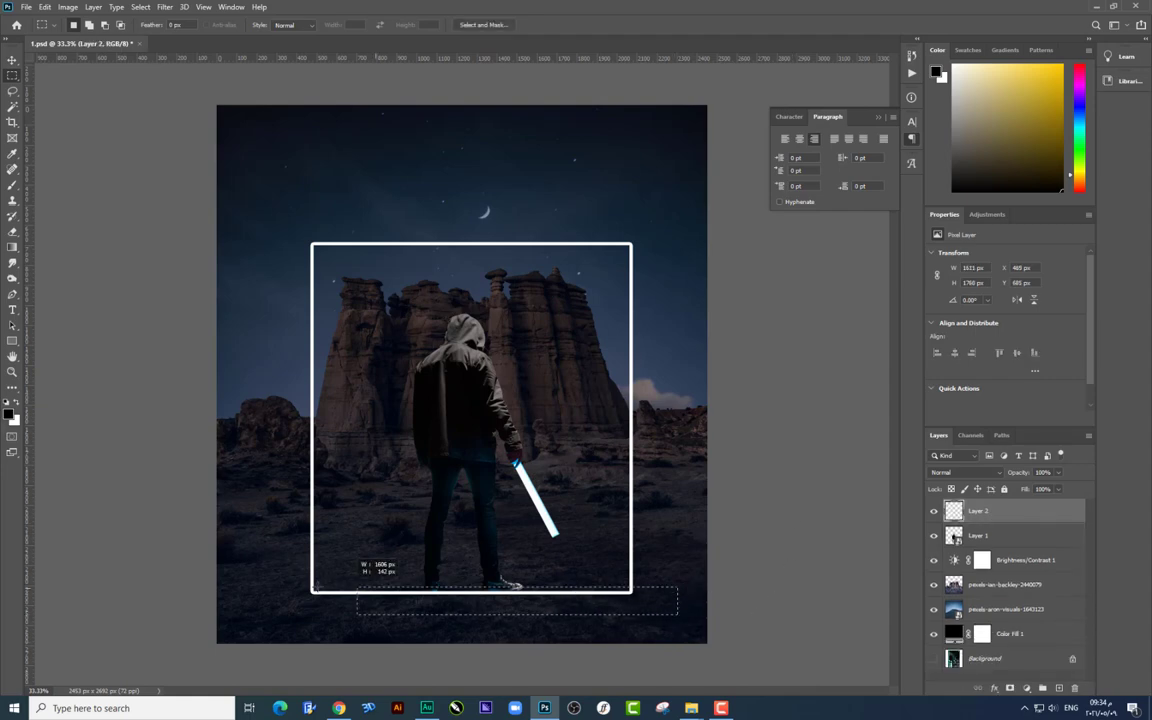
{"action": "key", "text": "Delete"}
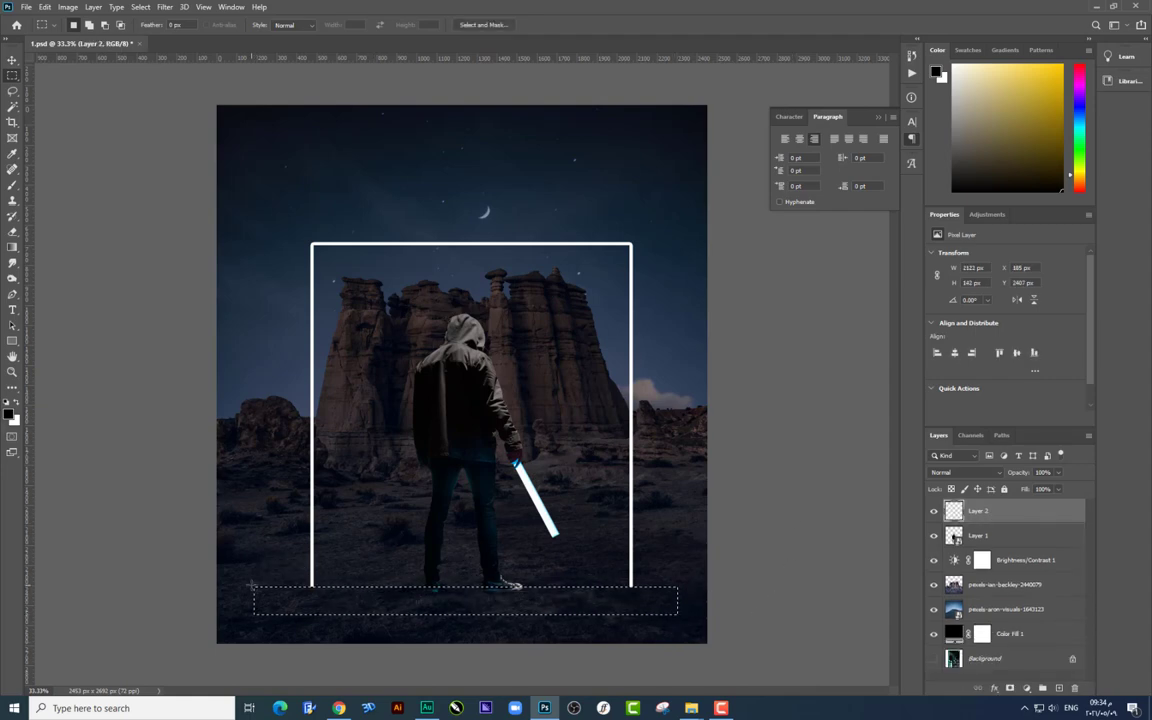
{"action": "key", "text": "ctrl+d"}
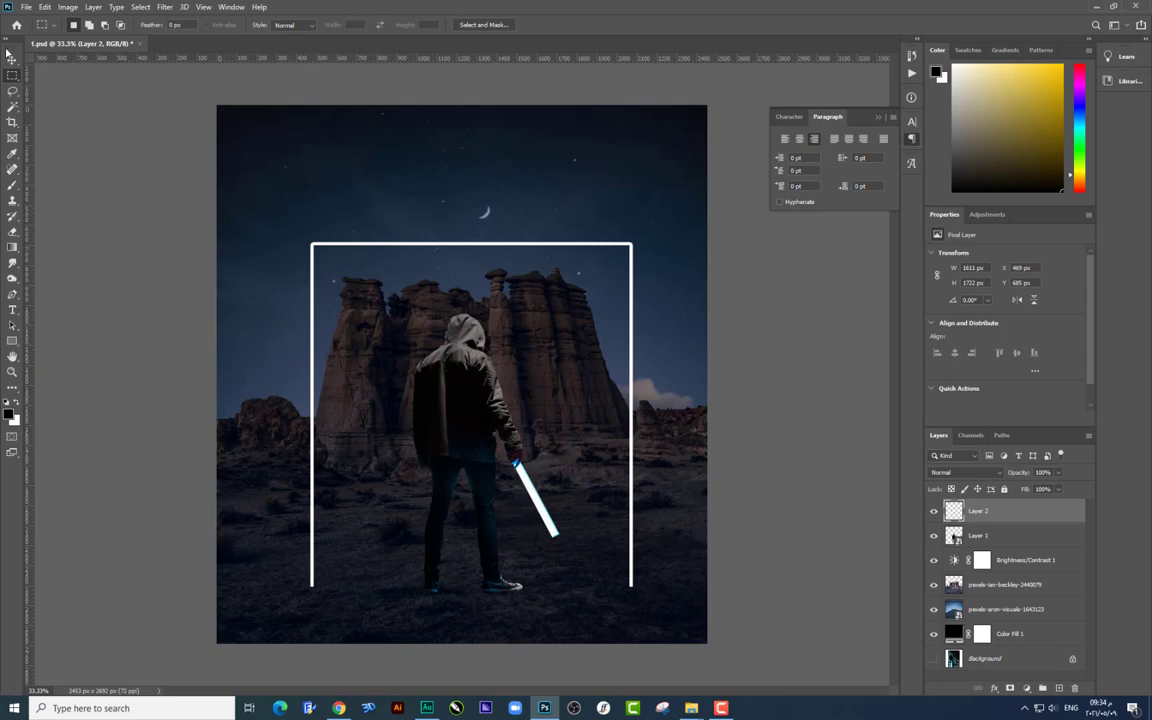
Step: Check the frame's distances to the canvas edges and restore the RGB channel view
{"action": "left_click", "coordinate": [11, 58]}
{"action": "key", "text": "ctrl+5"}
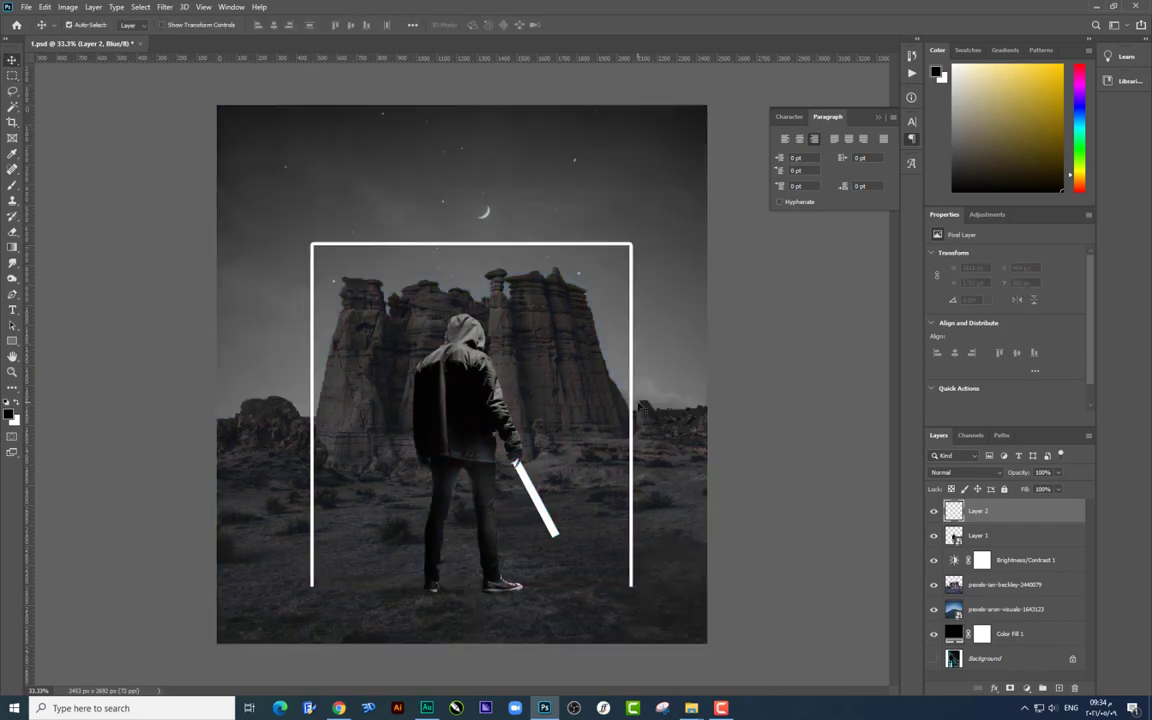
{"action": "key", "text": "ctrl"}
{"action": "left_click", "coordinate": [970, 435]}
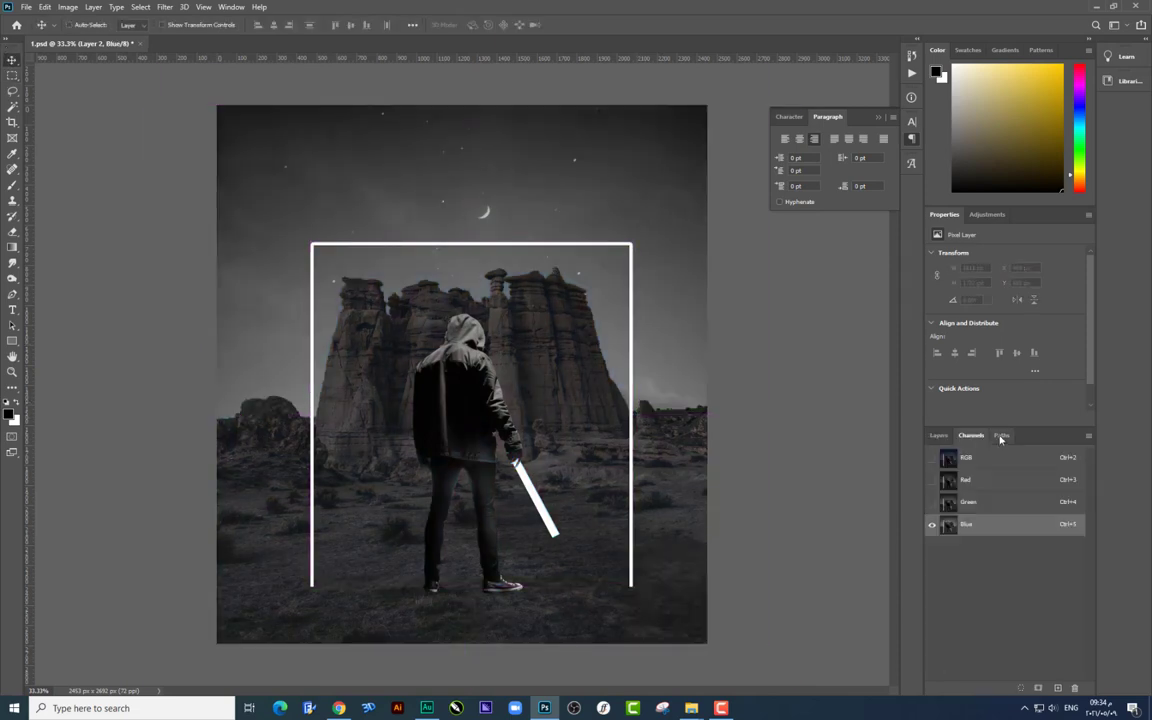
{"action": "left_click", "coordinate": [933, 458]}
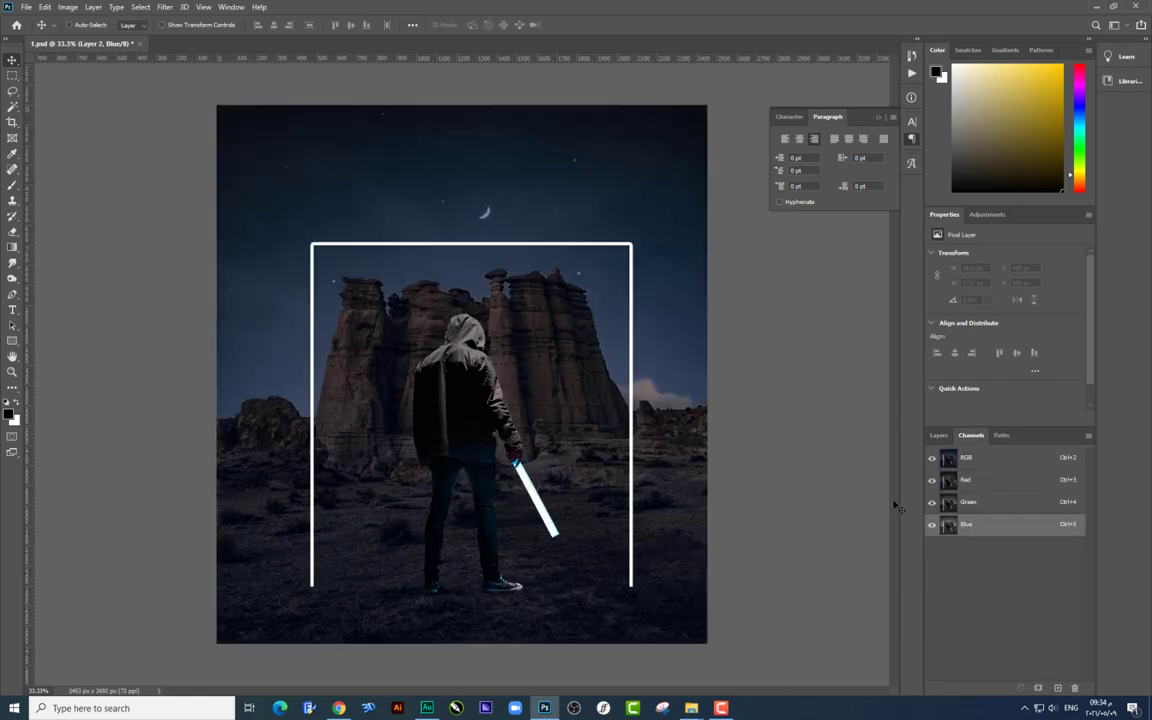
Step: Return to the Layers panel and check the frame's spacing from the canvas edges
{"action": "left_click", "coordinate": [938, 435]}
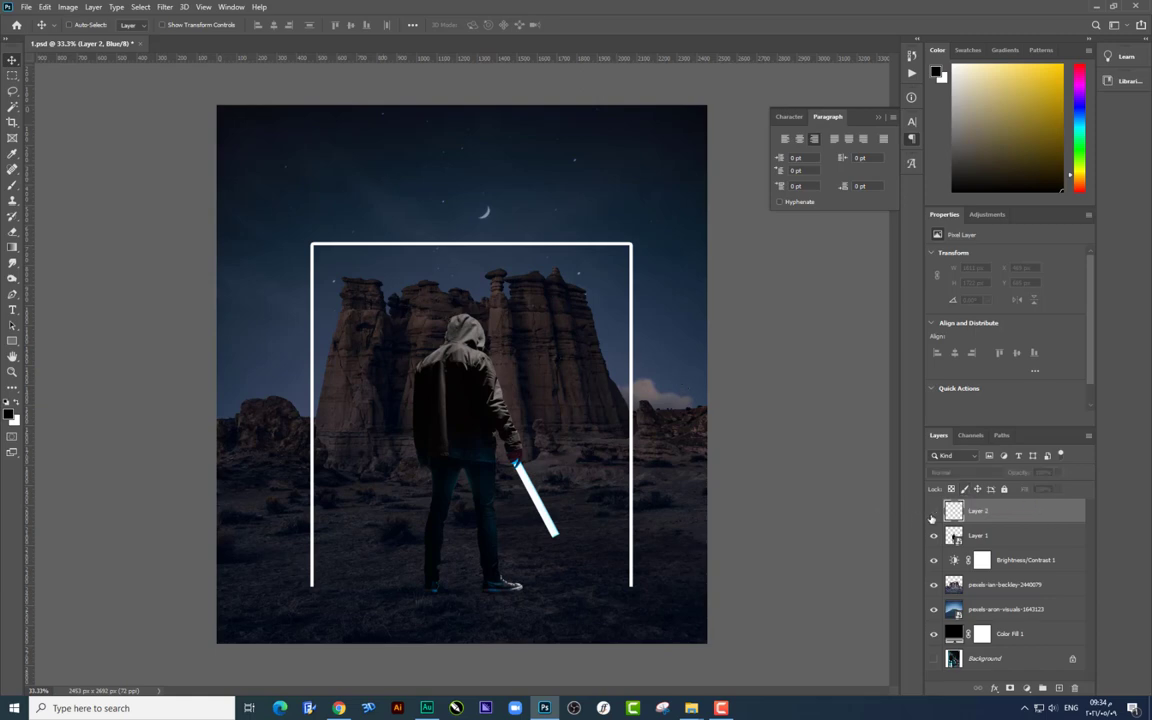
{"action": "key", "text": "ctrl"}
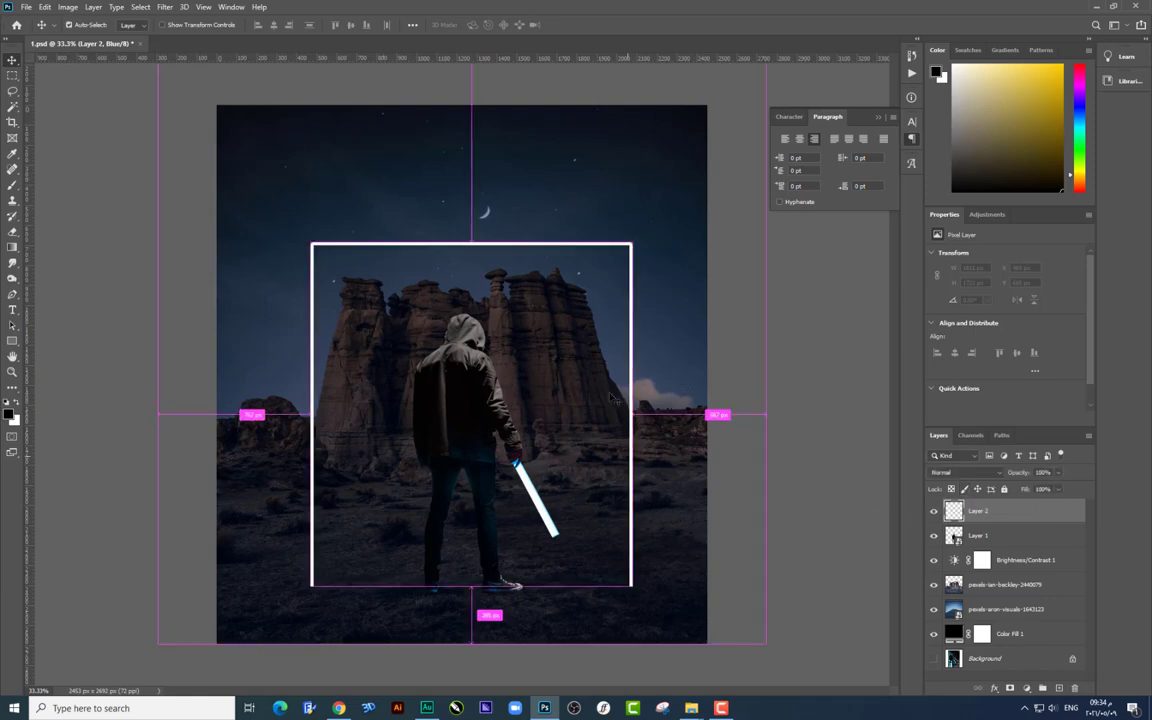
{"action": "left_click", "coordinate": [611, 398]}
{"action": "key", "text": "Return"}
{"action": "key", "text": "ctrl+2"}
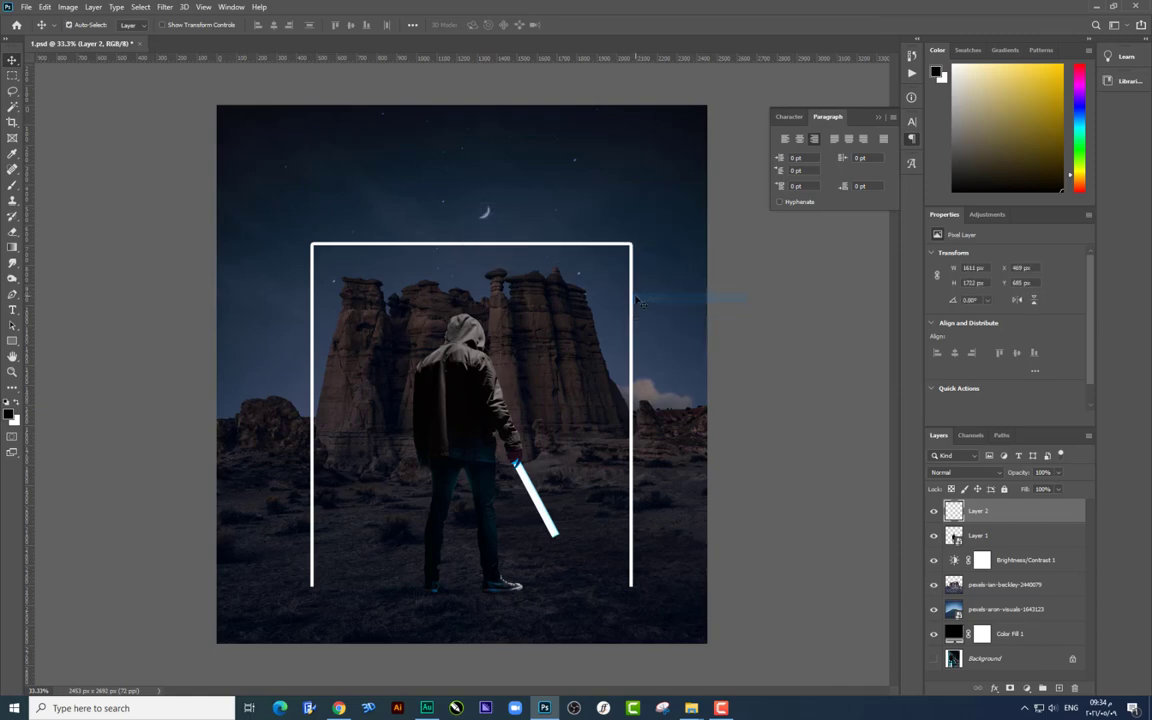
Step: Narrow the white frame to about 92% width with Free Transform
{"action": "key", "text": "ctrl+t"}
{"action": "mouse_move", "coordinate": [614, 413]}
{"action": "left_mouse_down"}
{"action": "mouse_move", "coordinate": [569, 402]}
{"action": "mouse_move", "coordinate": [613, 413]}
{"action": "left_mouse_up"}
{"action": "key", "text": "Return"}
{"action": "key", "text": "ctrl+t"}
{"action": "key", "text": "Return"}
Step: Nudge the frame and saber (Layers 1 and 2) slightly right, then zoom to the frame bottom
{"action": "left_click", "coordinate": [978, 535], "text": "shift"}
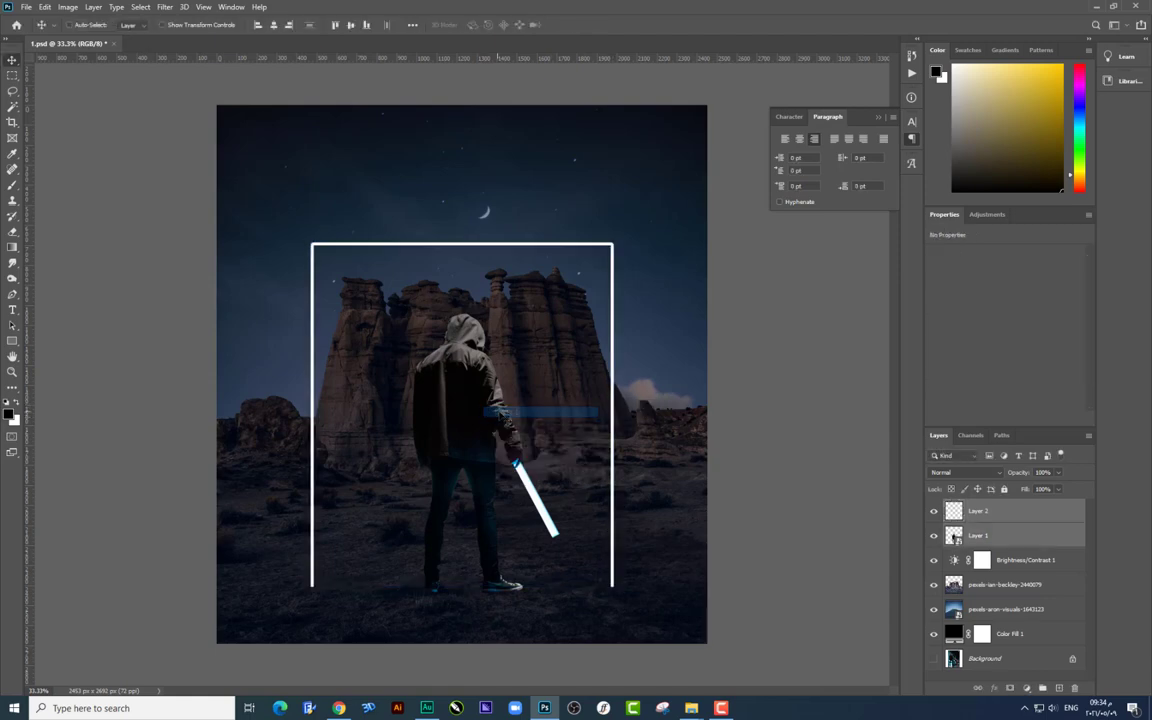
{"action": "left_click_drag", "start_coordinate": [496, 412], "coordinate": [499, 410]}
{"action": "right_click", "coordinate": [617, 408]}
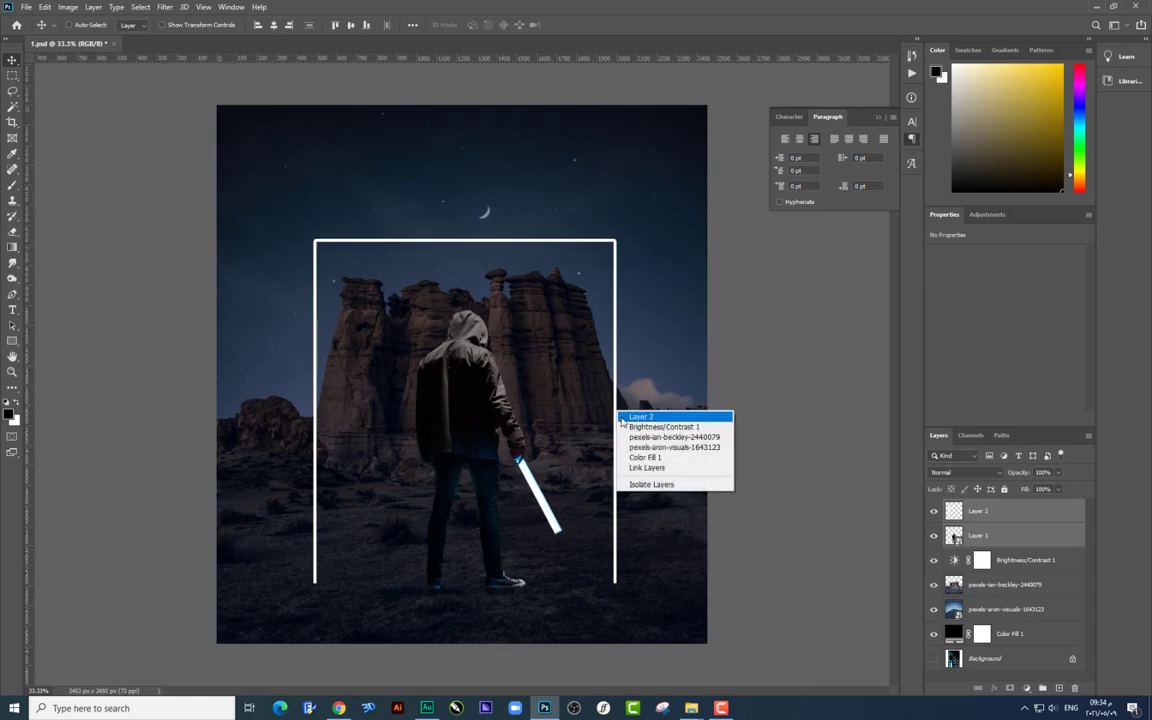
{"action": "left_click", "coordinate": [655, 414]}
{"action": "key", "text": "ctrl+plus"}
{"action": "left_click_drag", "start_coordinate": [634, 579], "coordinate": [597, 343]}
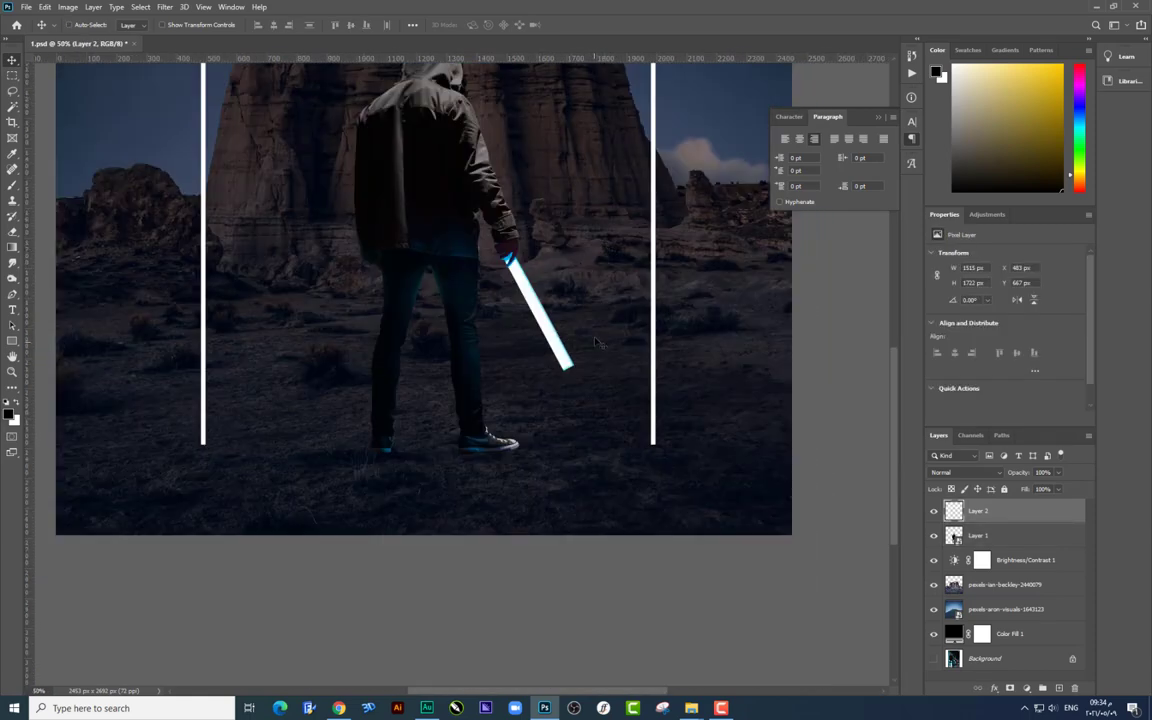
Step: Erase the bottom ends of both frame lines with a soft round eraser
{"action": "left_click", "coordinate": [12, 230]}
{"action": "right_click", "coordinate": [649, 439]}
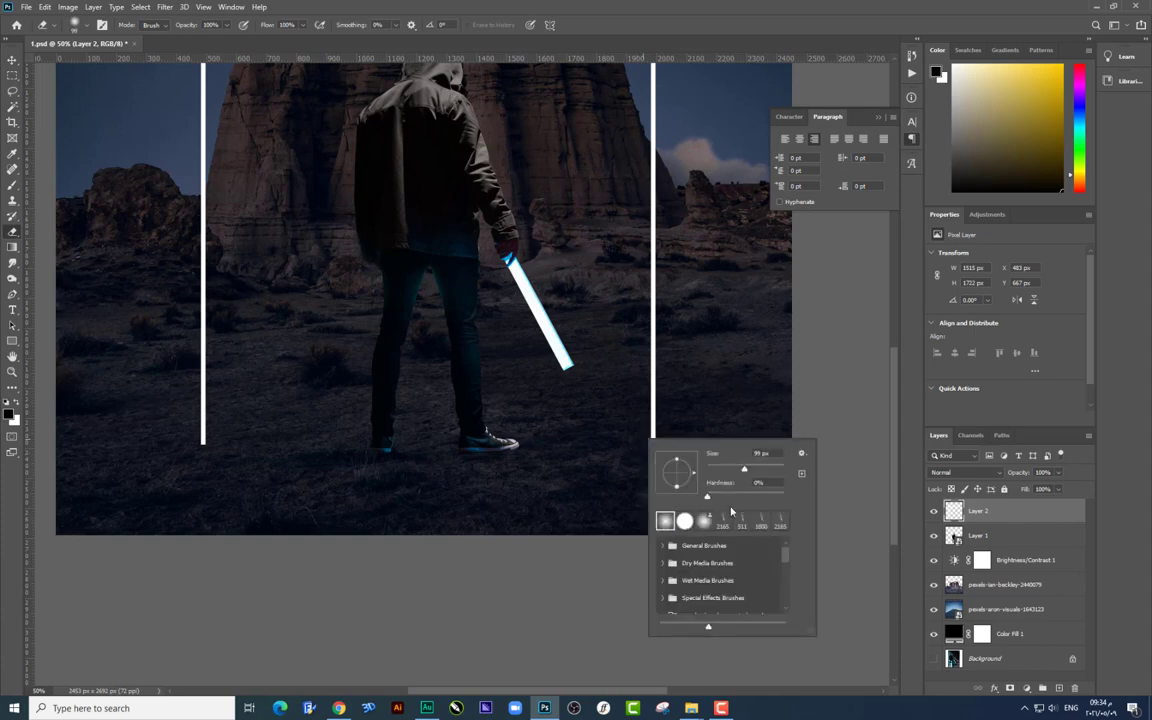
{"action": "left_click", "coordinate": [303, 30]}
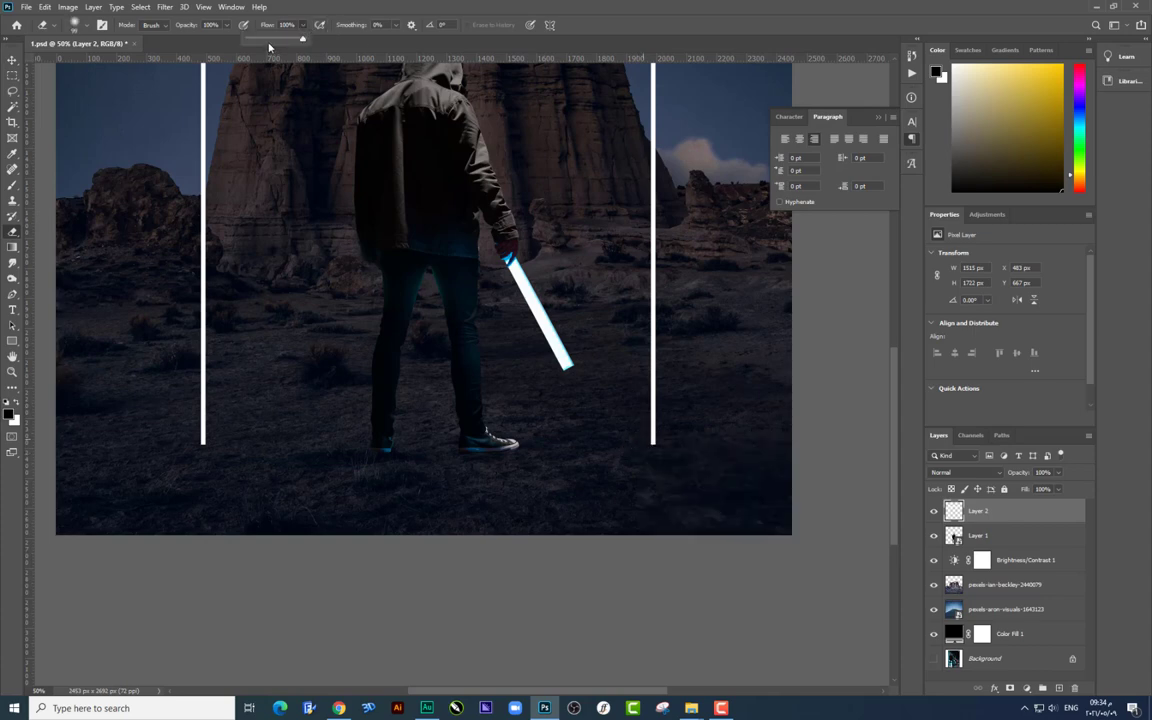
{"action": "left_click_drag", "start_coordinate": [663, 445], "coordinate": [645, 452]}
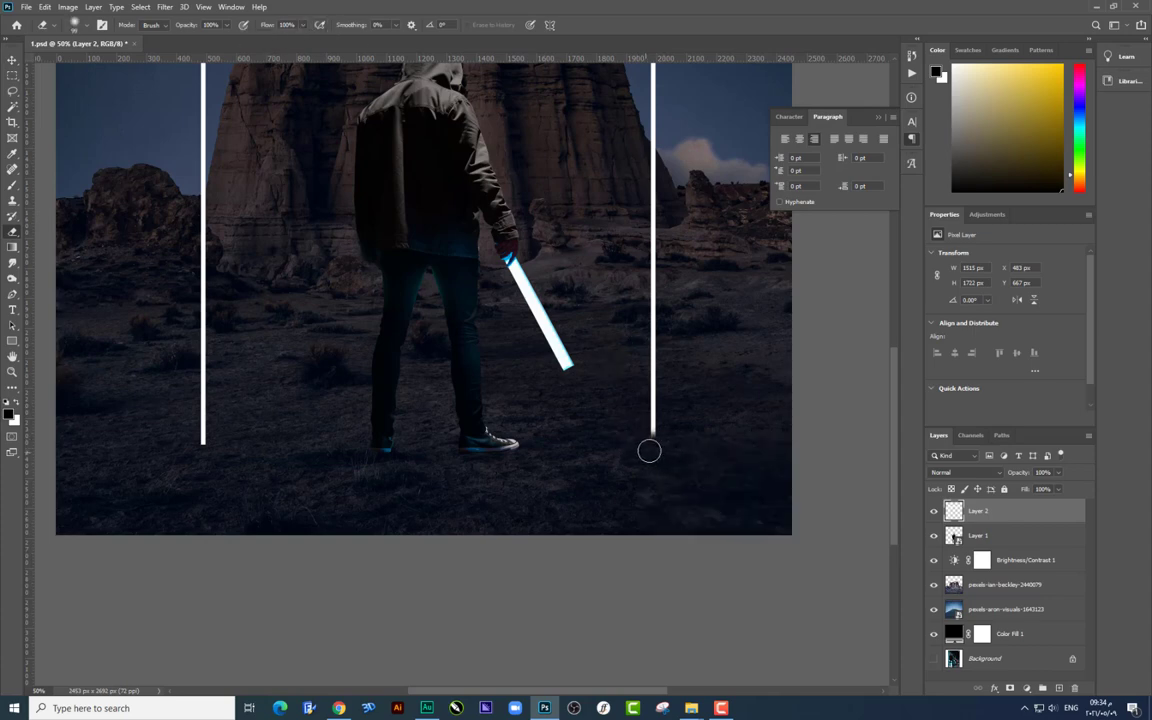
{"action": "left_click_drag", "start_coordinate": [208, 450], "coordinate": [205, 455]}
Step: Lower the eraser flow to 23% and softly fade both line bottoms into the ground
{"action": "left_click", "coordinate": [305, 26]}
{"action": "right_click", "coordinate": [806, 440]}
{"action": "key", "text": "Return"}
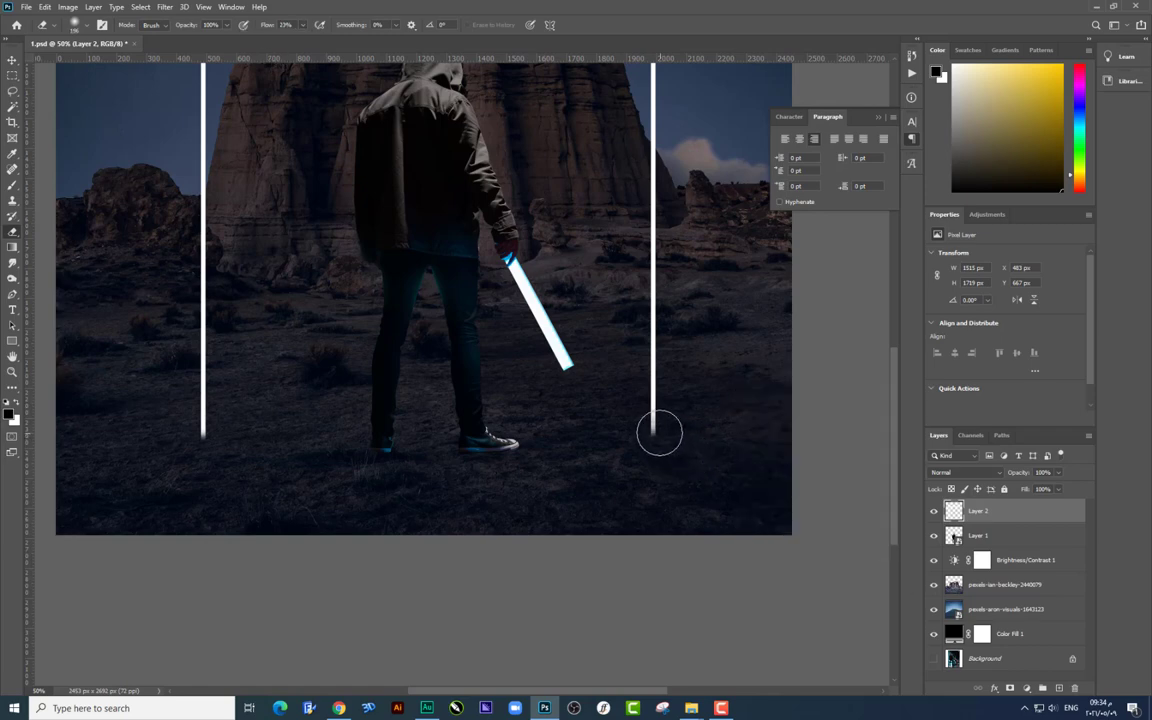
{"action": "left_click_drag", "start_coordinate": [653, 416], "coordinate": [672, 467]}
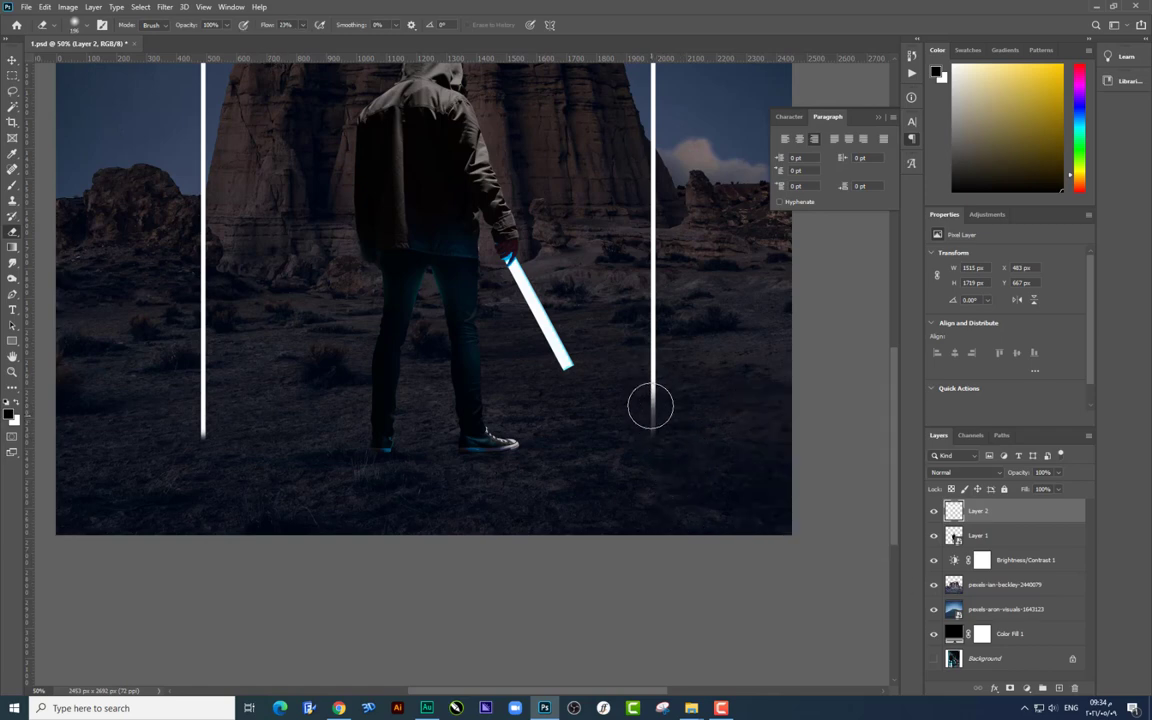
{"action": "left_click_drag", "start_coordinate": [198, 429], "coordinate": [200, 433]}
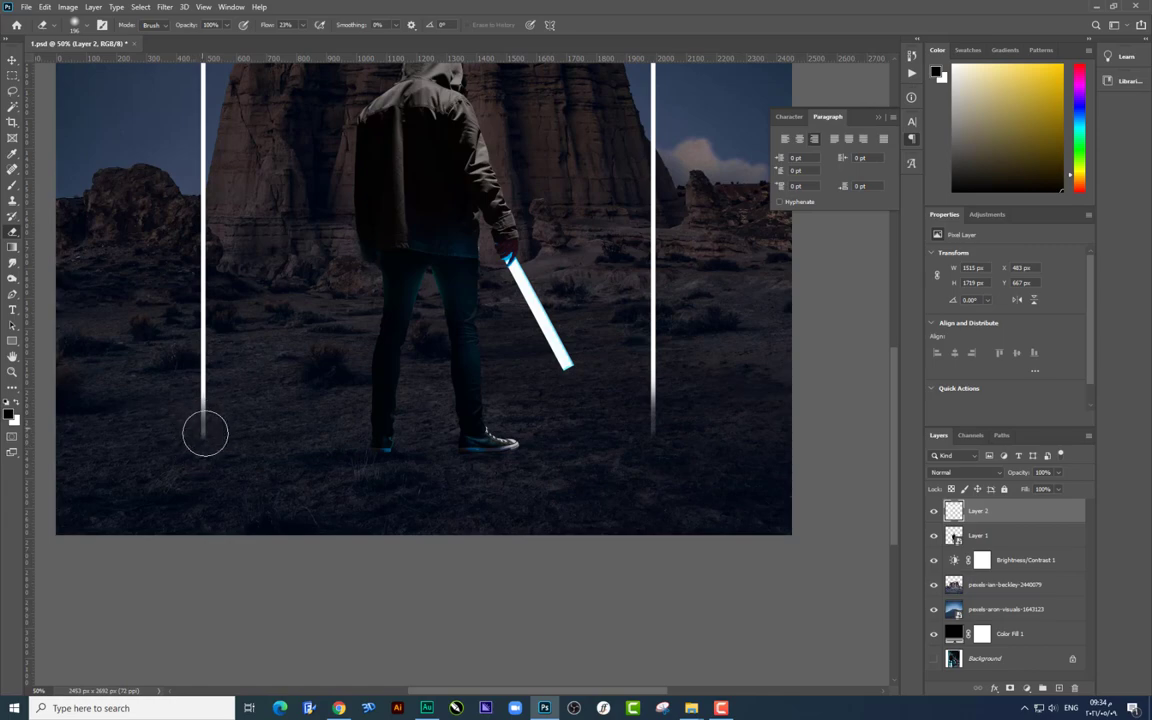
{"action": "scroll", "coordinate": [681, 484], "scroll_direction": "up", "scroll_amount": 1}
{"action": "scroll", "coordinate": [680, 482], "scroll_direction": "down", "scroll_amount": 2}
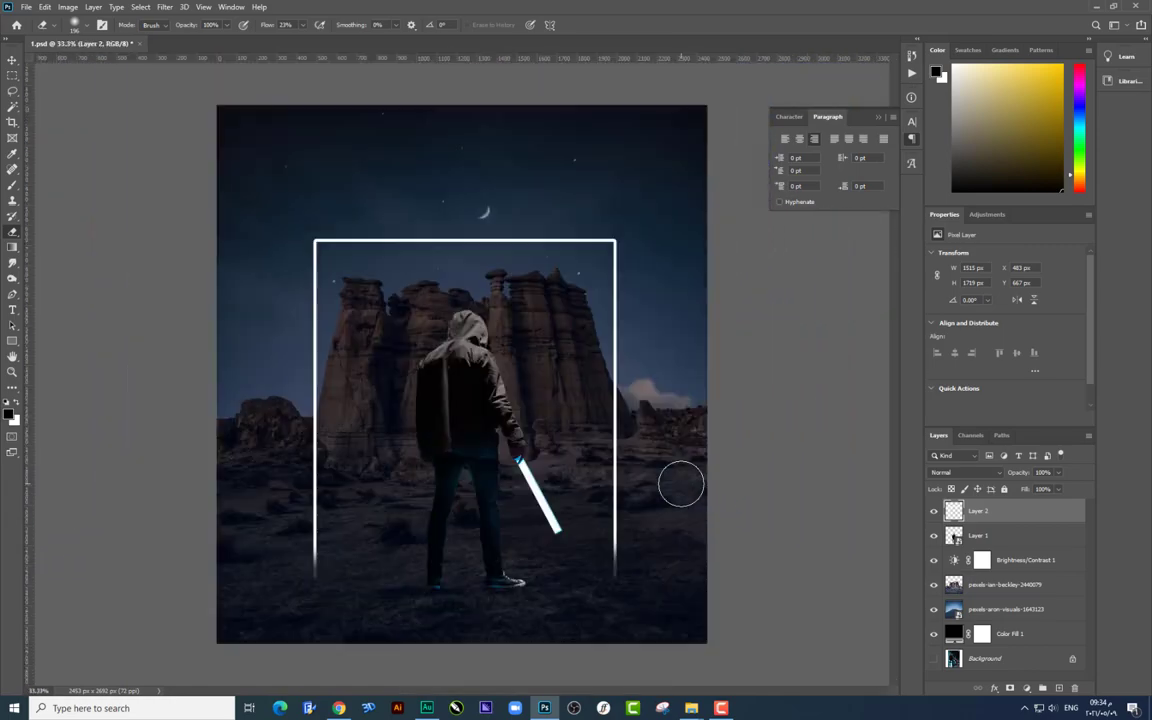
{"action": "scroll", "coordinate": [679, 480], "scroll_direction": "up", "scroll_amount": 2}
{"action": "left_click_drag", "start_coordinate": [670, 488], "coordinate": [620, 340]}
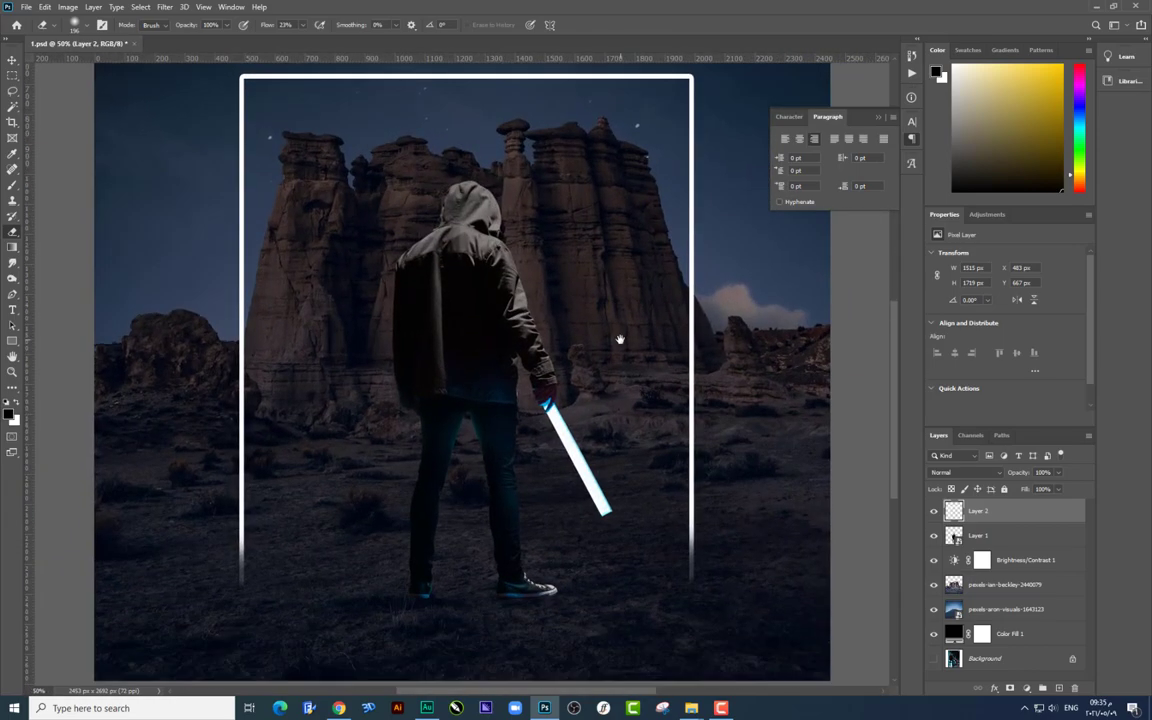
{"action": "left_click", "coordinate": [12, 60]}
{"action": "left_click_drag", "start_coordinate": [641, 405], "coordinate": [580, 310]}
{"action": "key", "text": "ctrl+0"}
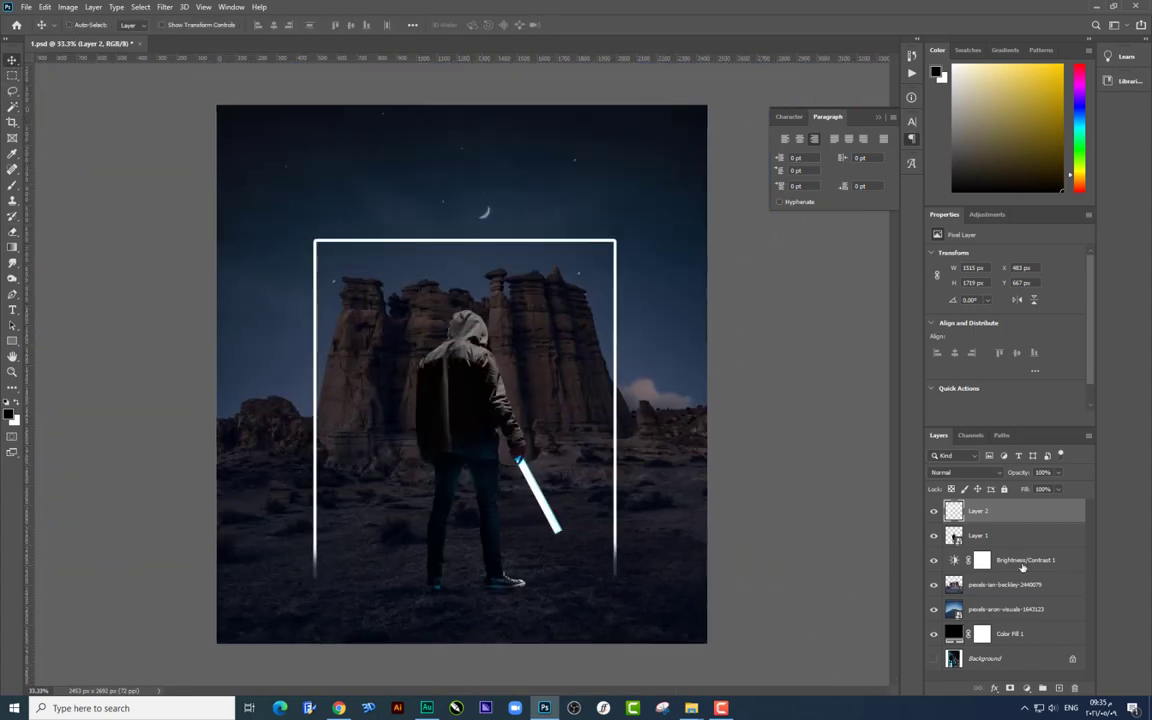
Step: Add a new Layer 3 and set the brush colour to yellow ffcc00
{"action": "right_click", "coordinate": [1003, 512]}
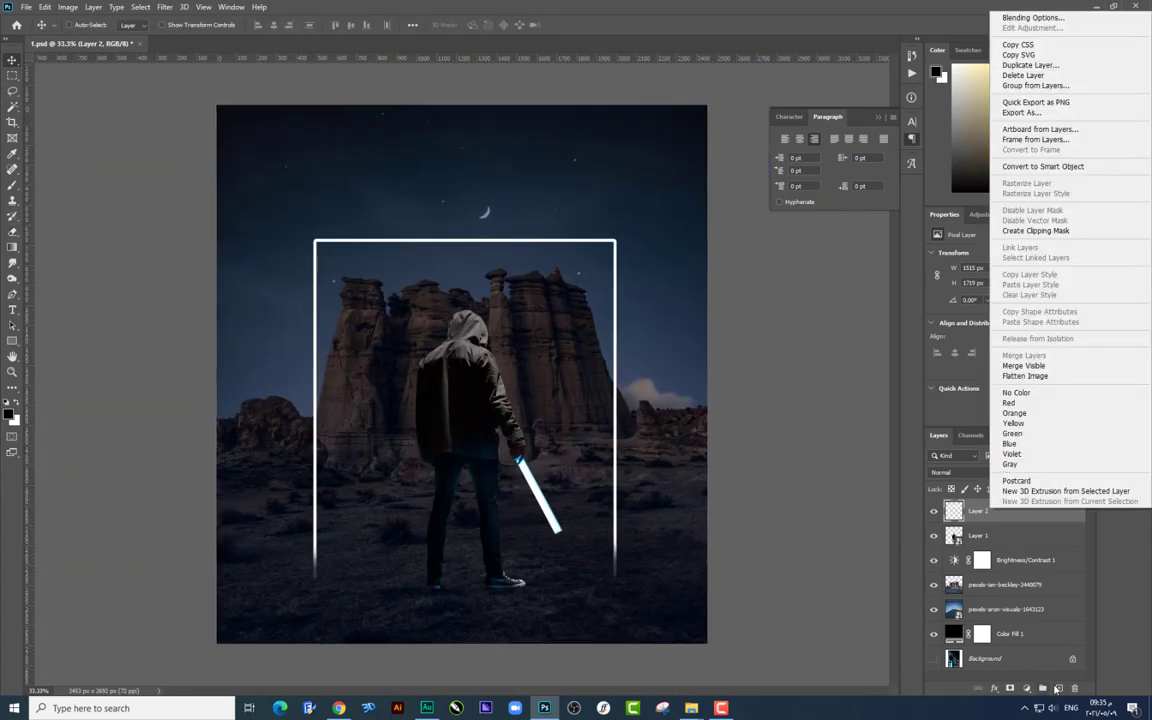
{"action": "left_click", "coordinate": [1059, 690]}
{"action": "left_click", "coordinate": [1059, 689]}
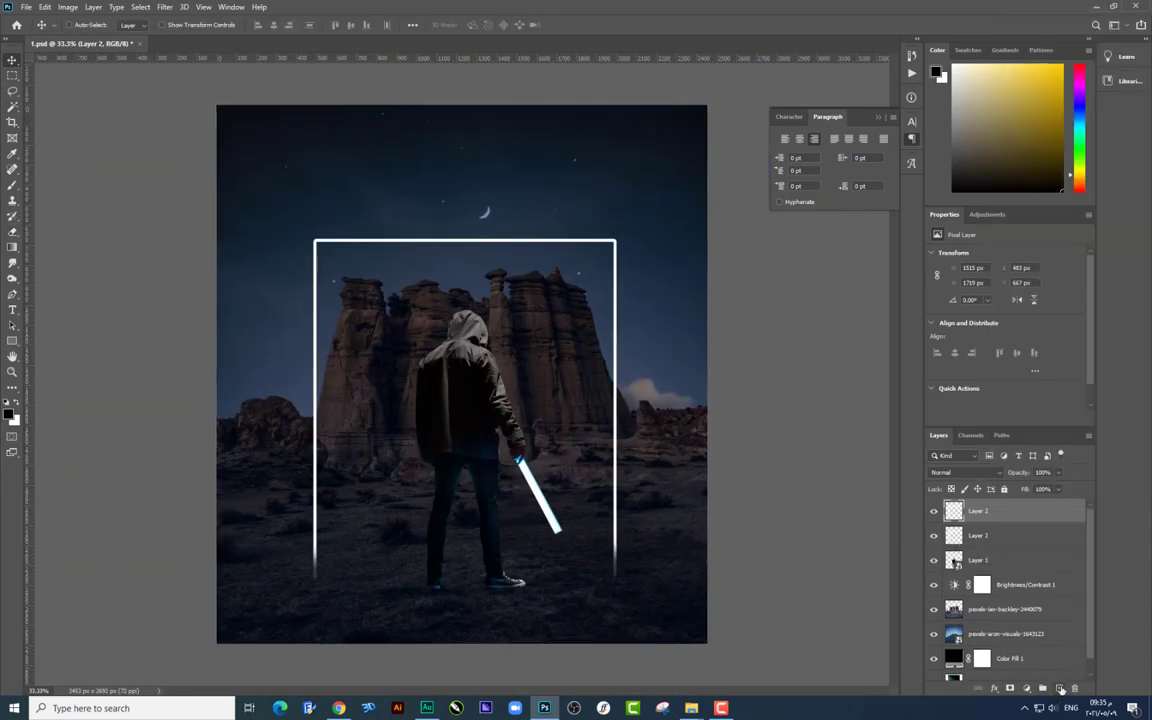
{"action": "left_click", "coordinate": [12, 190]}
{"action": "right_click", "coordinate": [530, 446]}
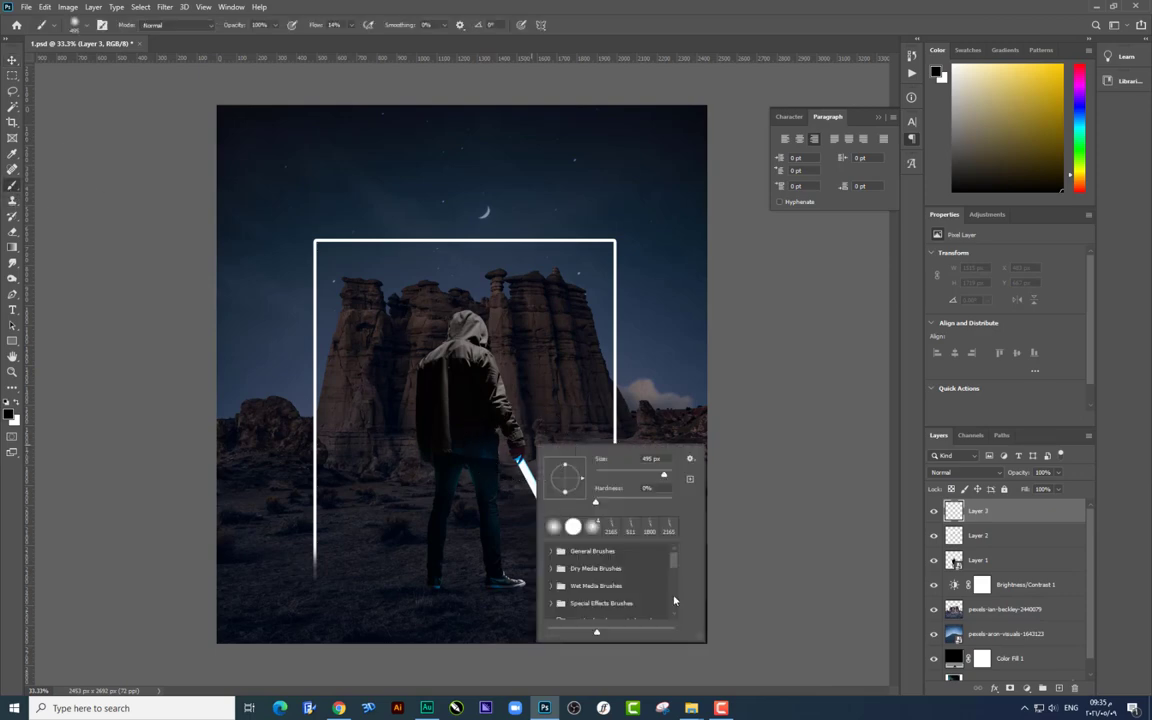
{"action": "left_click", "coordinate": [10, 414]}
{"action": "type", "text": "ffcc000"}
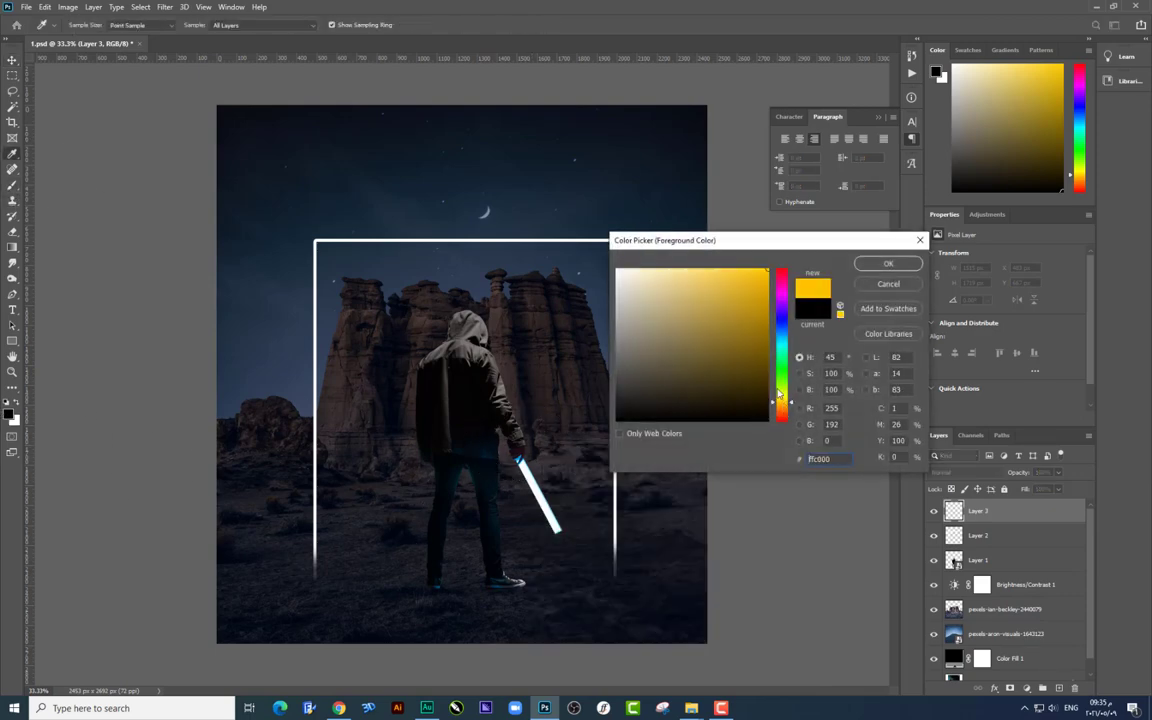
{"action": "key", "text": "Return"}
Step: Raise brush flow to 64% and test soft yellow strokes along the frame's right line
{"action": "left_click", "coordinate": [350, 25]}
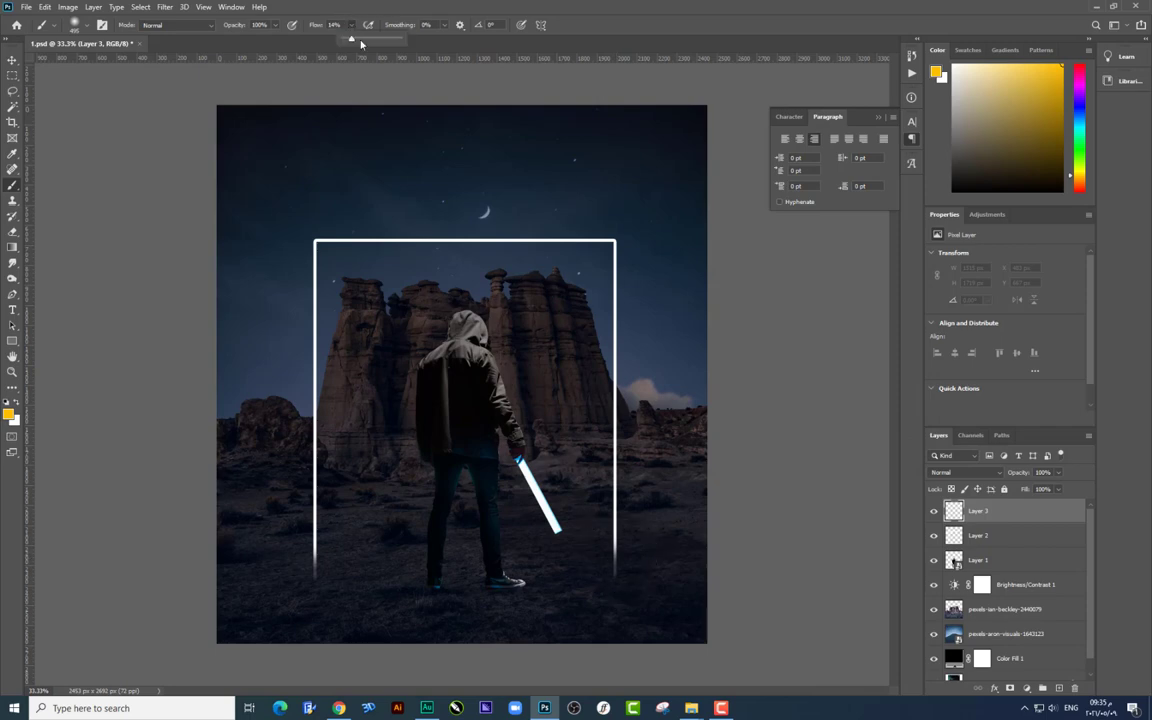
{"action": "left_click_drag", "start_coordinate": [328, 42], "coordinate": [342, 42]}
{"action": "right_click", "coordinate": [755, 500]}
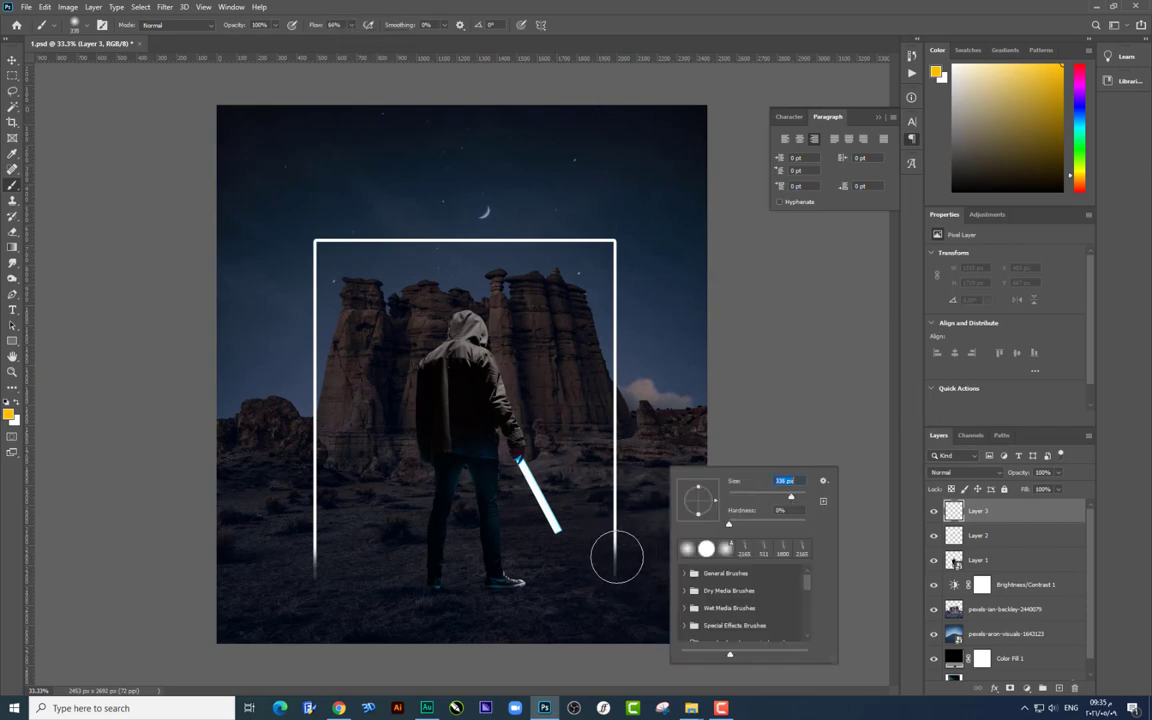
{"action": "left_click_drag", "start_coordinate": [617, 552], "coordinate": [615, 500]}
{"action": "key", "text": "ctrl+z"}
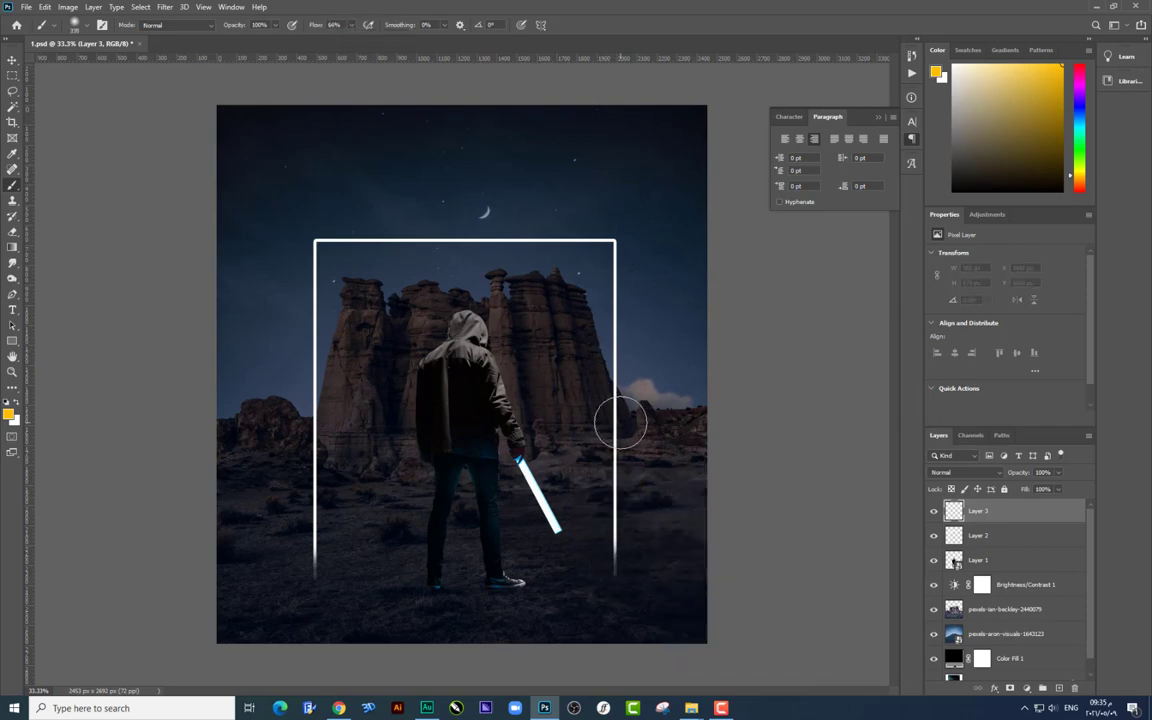
{"action": "right_click", "coordinate": [625, 420]}
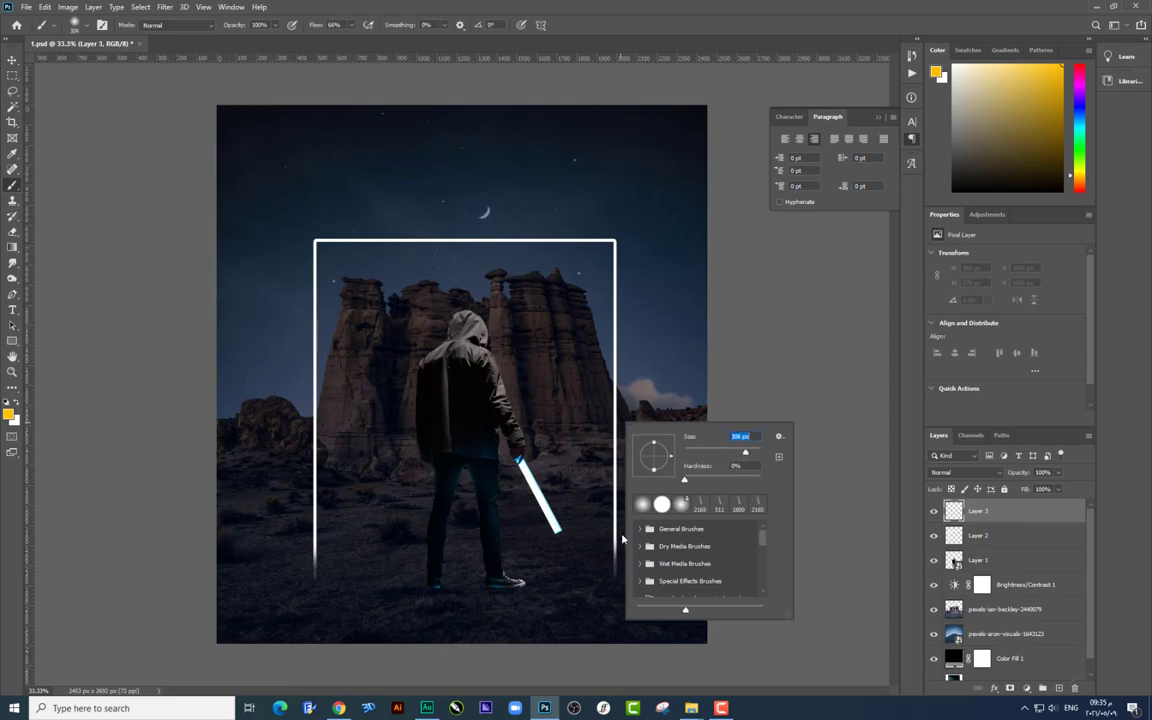
{"action": "left_click_drag", "start_coordinate": [617, 560], "coordinate": [610, 325]}
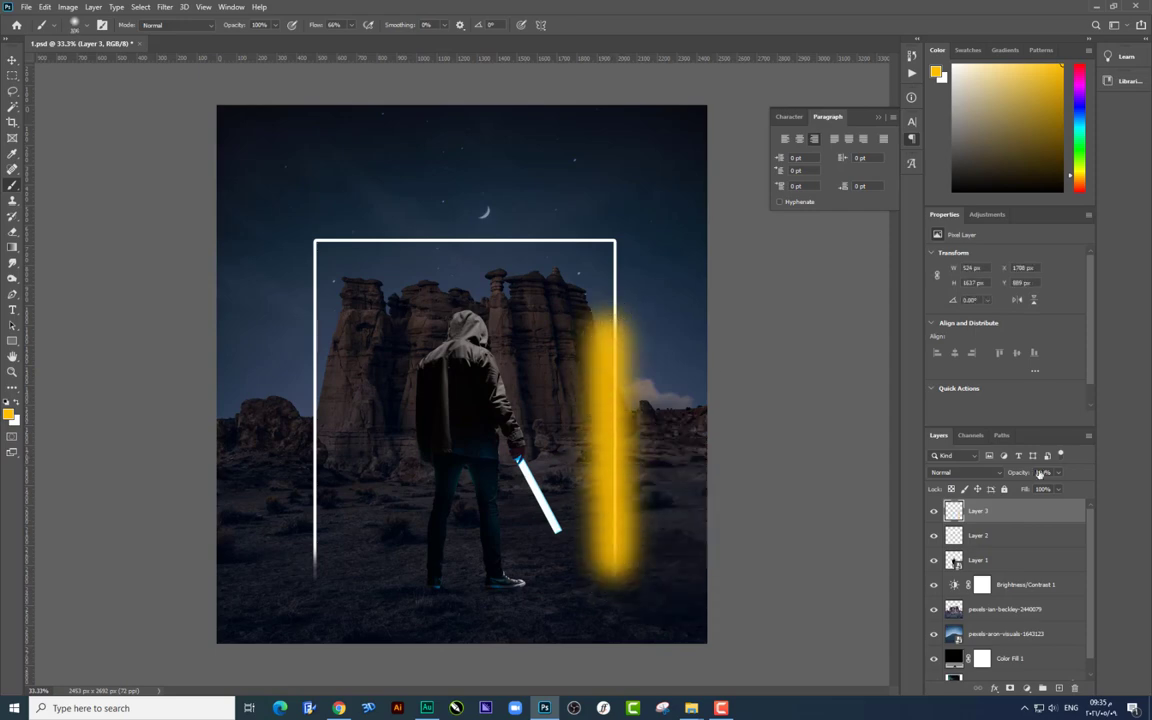
{"action": "key", "text": "ctrl+z"}
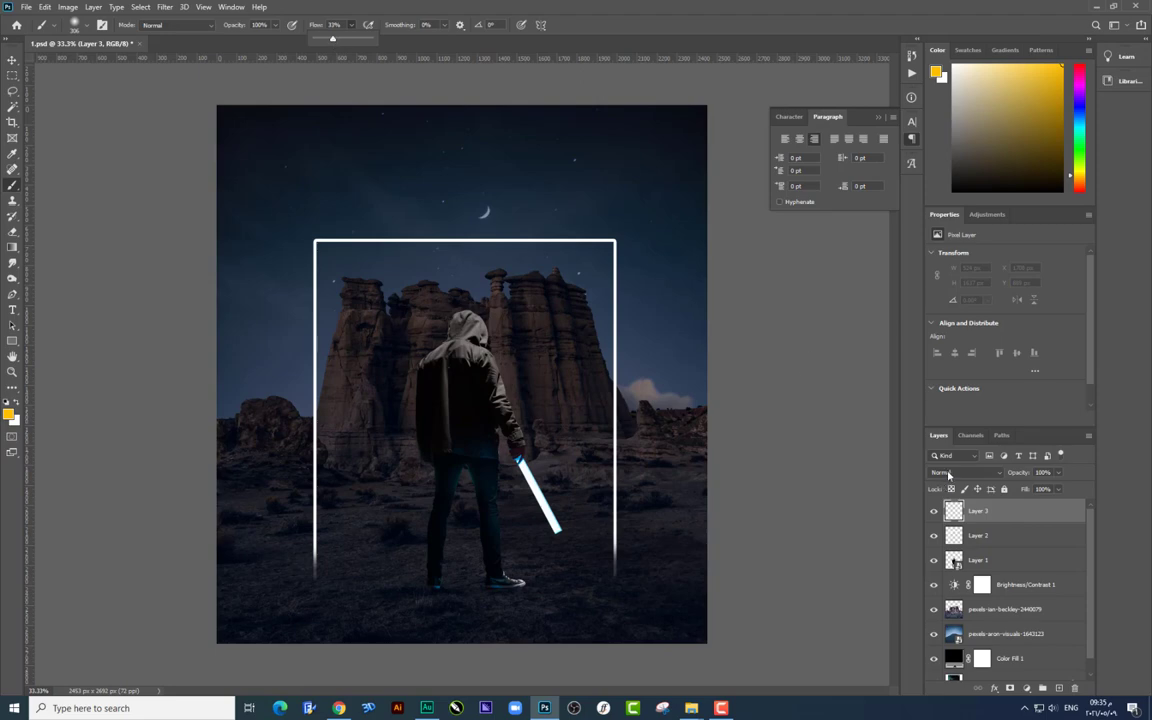
Step: Set Layer 3 to Screen and paint yellow glow along the frame's right and top edges
{"action": "left_click", "coordinate": [953, 474]}
{"action": "left_click", "coordinate": [960, 503]}
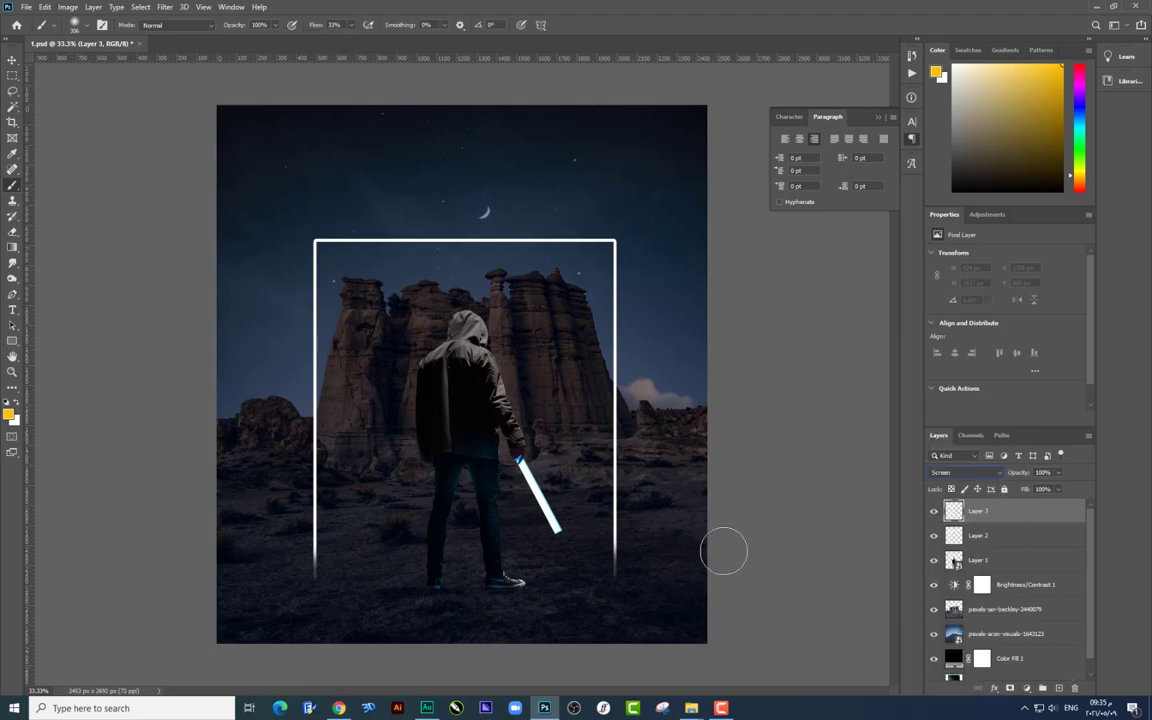
{"action": "left_click_drag", "start_coordinate": [612, 572], "coordinate": [610, 257]}
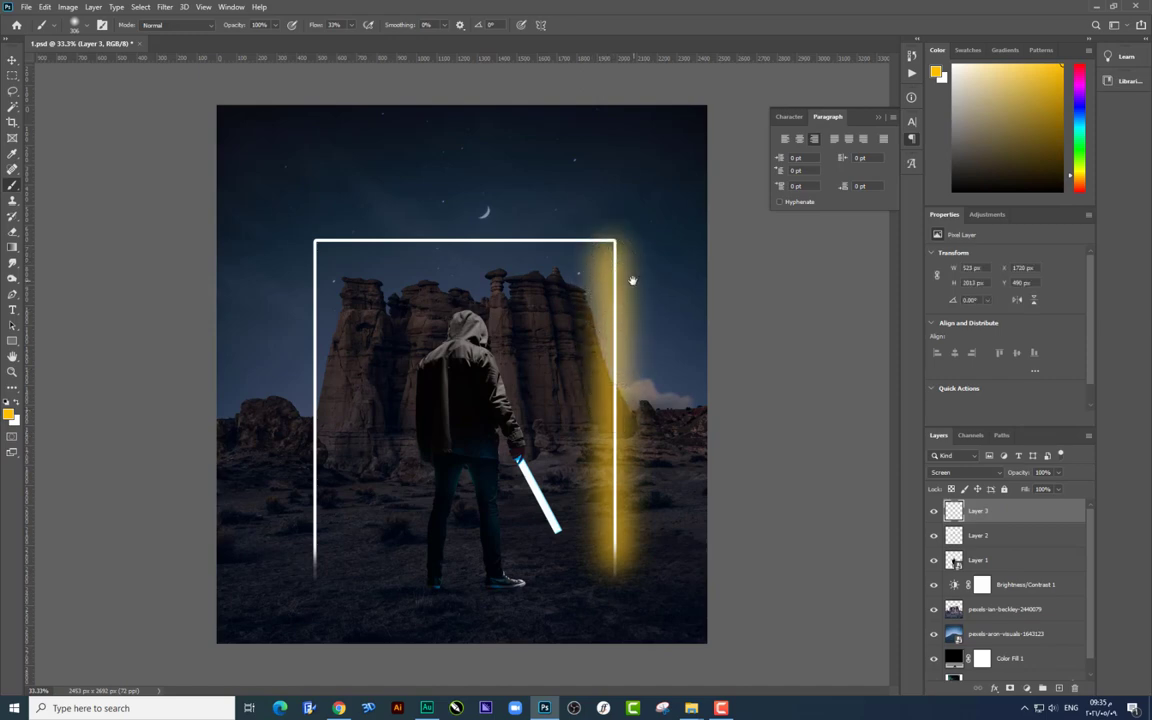
{"action": "mouse_move", "coordinate": [610, 245]}
{"action": "left_mouse_down"}
{"action": "mouse_move", "coordinate": [327, 245]}
{"action": "mouse_move", "coordinate": [307, 428]}
{"action": "mouse_move", "coordinate": [319, 550]}
{"action": "mouse_move", "coordinate": [313, 225]}
{"action": "left_mouse_up"}
{"action": "key", "text": "ctrl+z"}
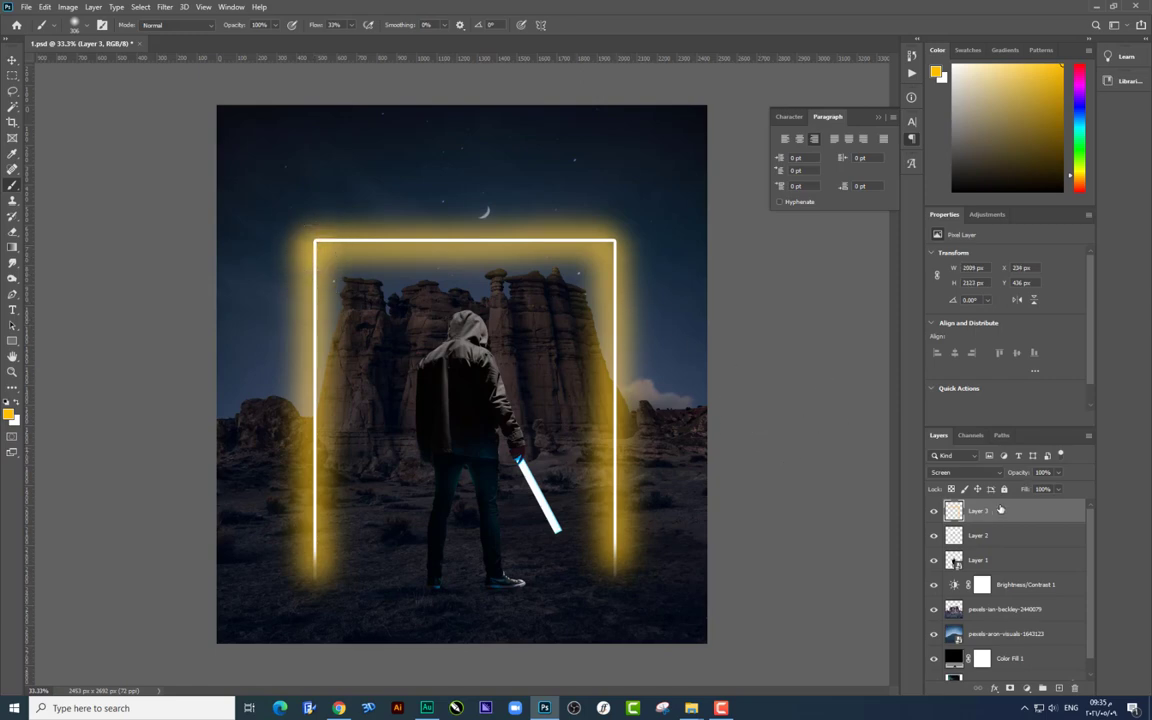
Step: Set the glow layer's opacity to 100% and review its blend mode options
{"action": "left_click", "coordinate": [1056, 474]}
{"action": "left_click_drag", "start_coordinate": [1044, 488], "coordinate": [1060, 487]}
{"action": "left_click", "coordinate": [12, 60]}
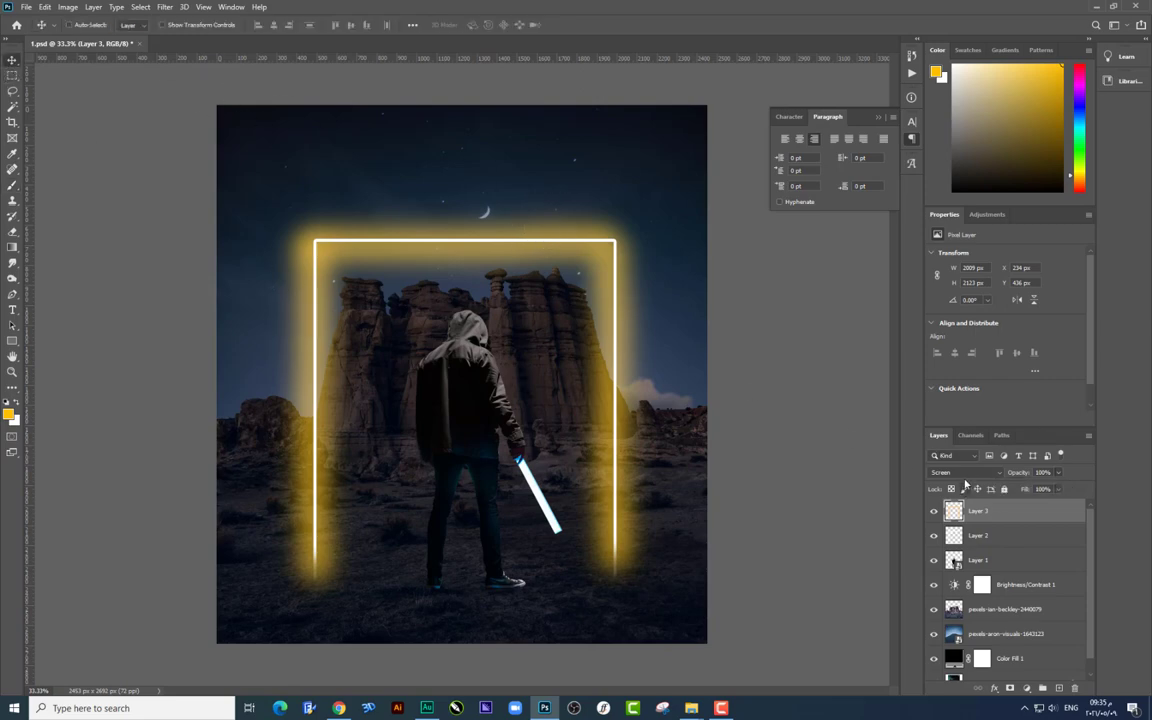
{"action": "left_click", "coordinate": [963, 472]}
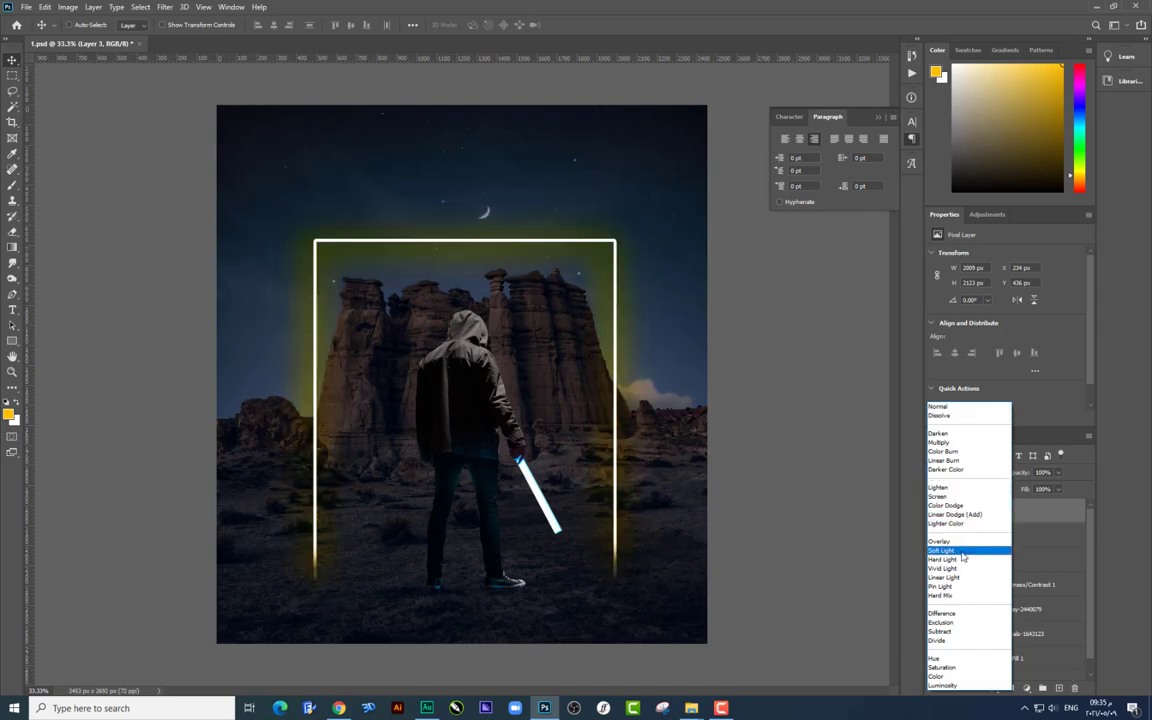
Step: Apply an S-shaped Curves adjustment to the Screen-blended glow on Layer 3 and compare before/after
{"action": "left_click", "coordinate": [958, 497]}
{"action": "key", "text": "ctrl"}
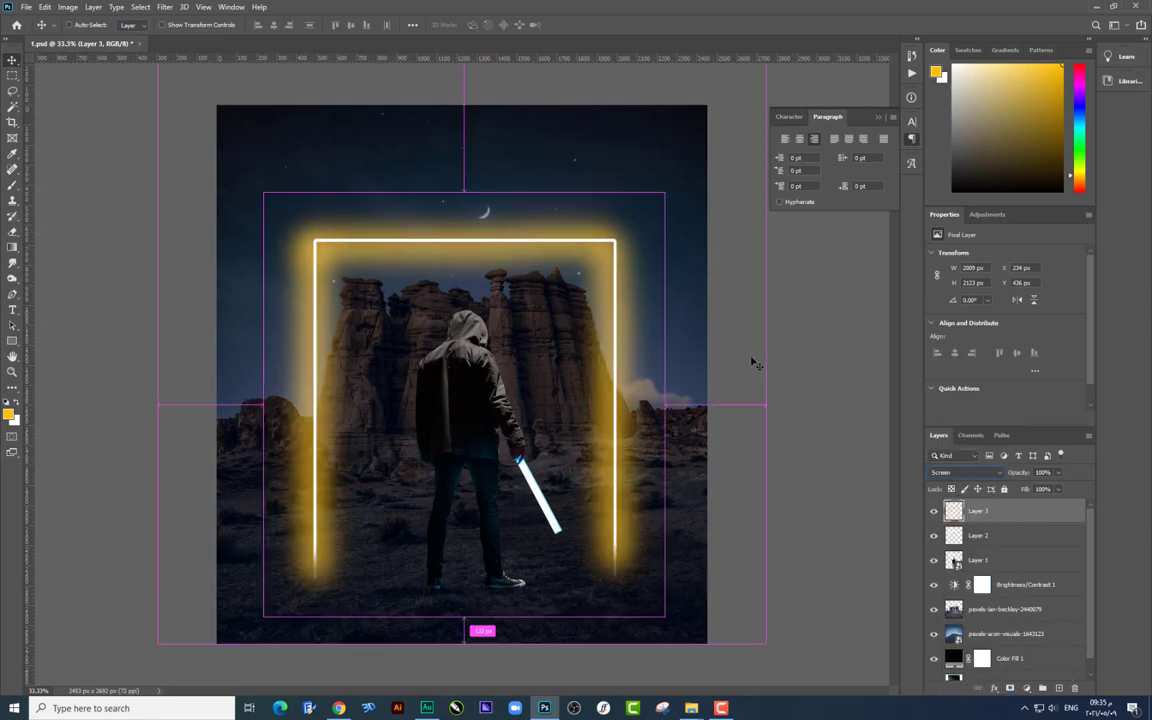
{"action": "key", "text": "ctrl+m"}
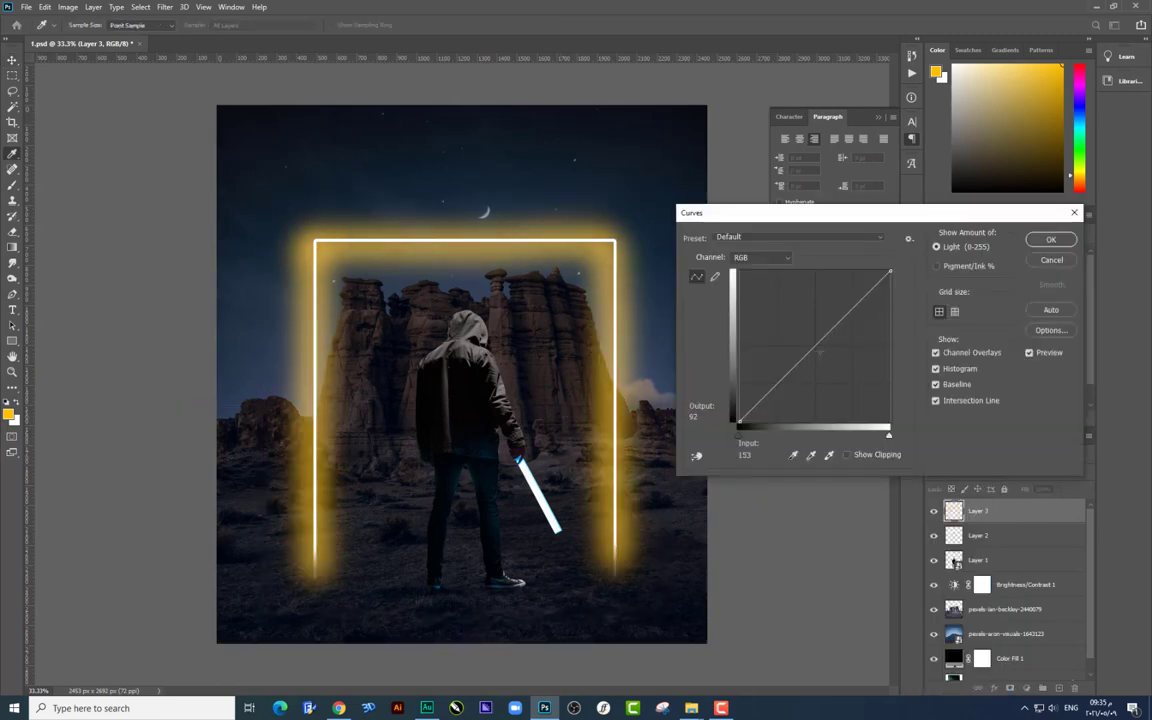
{"action": "mouse_move", "coordinate": [819, 353]}
{"action": "left_mouse_down"}
{"action": "mouse_move", "coordinate": [812, 321]}
{"action": "mouse_move", "coordinate": [819, 358]}
{"action": "mouse_move", "coordinate": [846, 318]}
{"action": "left_mouse_up"}
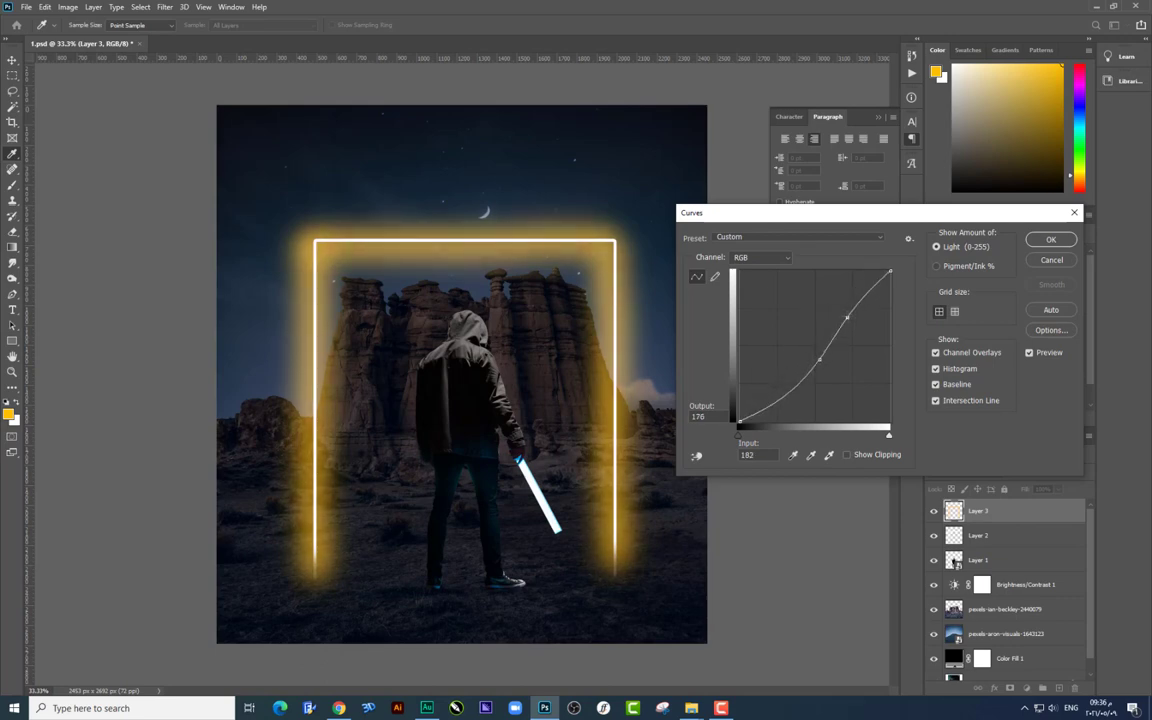
{"action": "key", "text": "Return"}
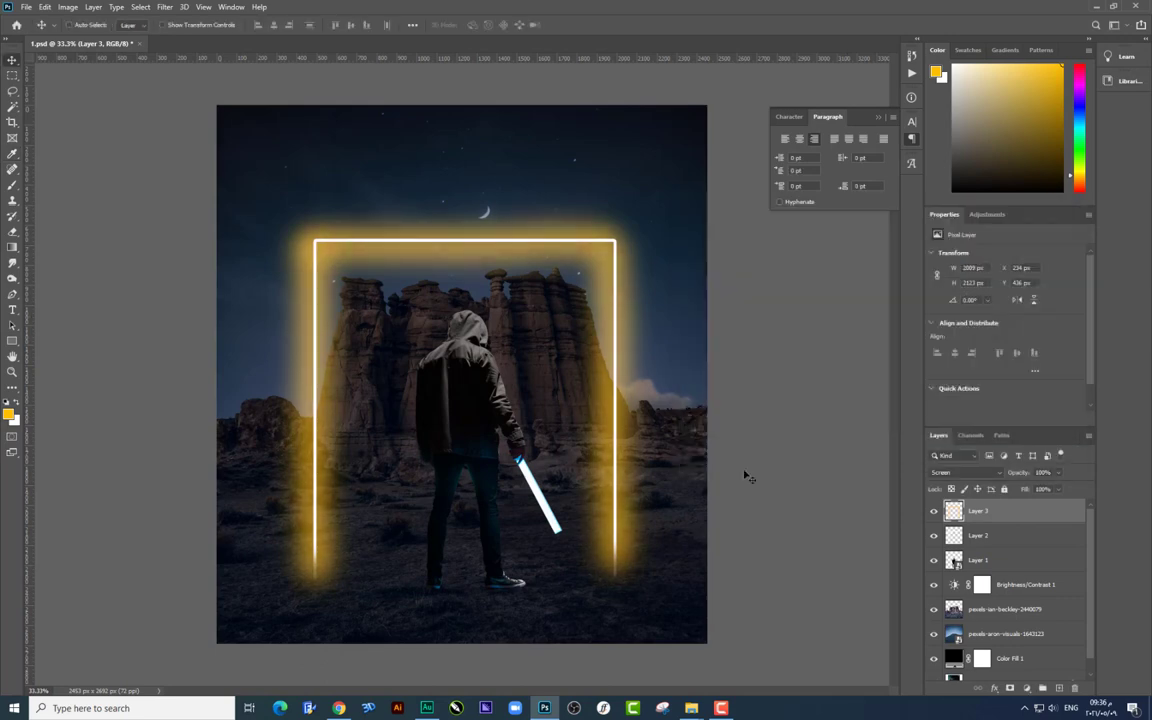
{"action": "left_click", "coordinate": [934, 512]}
{"action": "left_click", "coordinate": [934, 512]}
Step: Add Layer 4 with a pale yellow #fff2c9 foreground and a small soft round brush
{"action": "left_click", "coordinate": [1062, 687]}
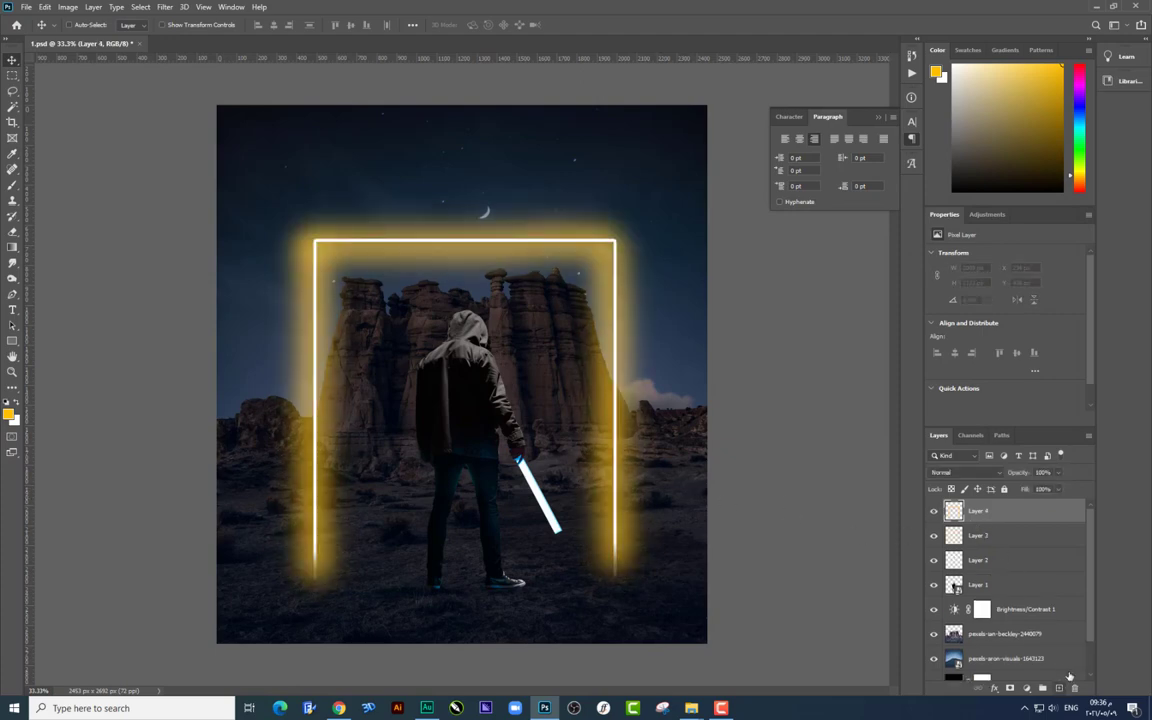
{"action": "left_click", "coordinate": [8, 414]}
{"action": "left_click_drag", "start_coordinate": [663, 288], "coordinate": [647, 268]}
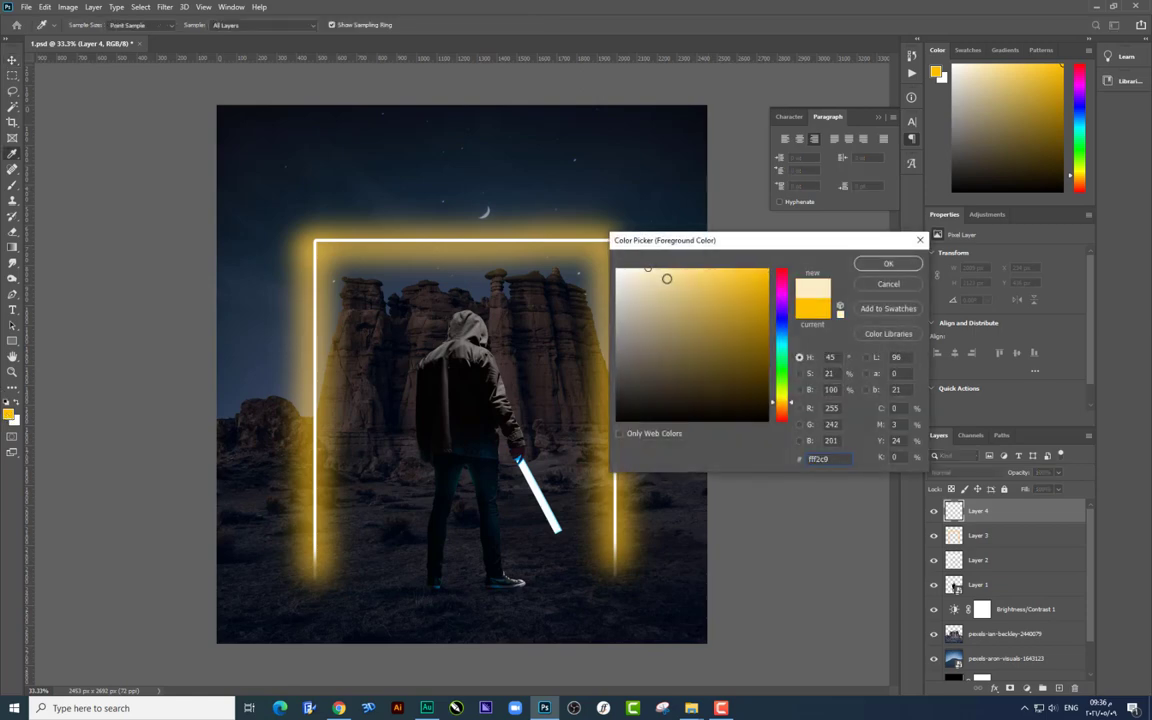
{"action": "key", "text": "Return"}
{"action": "right_click", "coordinate": [605, 389]}
{"action": "key", "text": "Escape"}
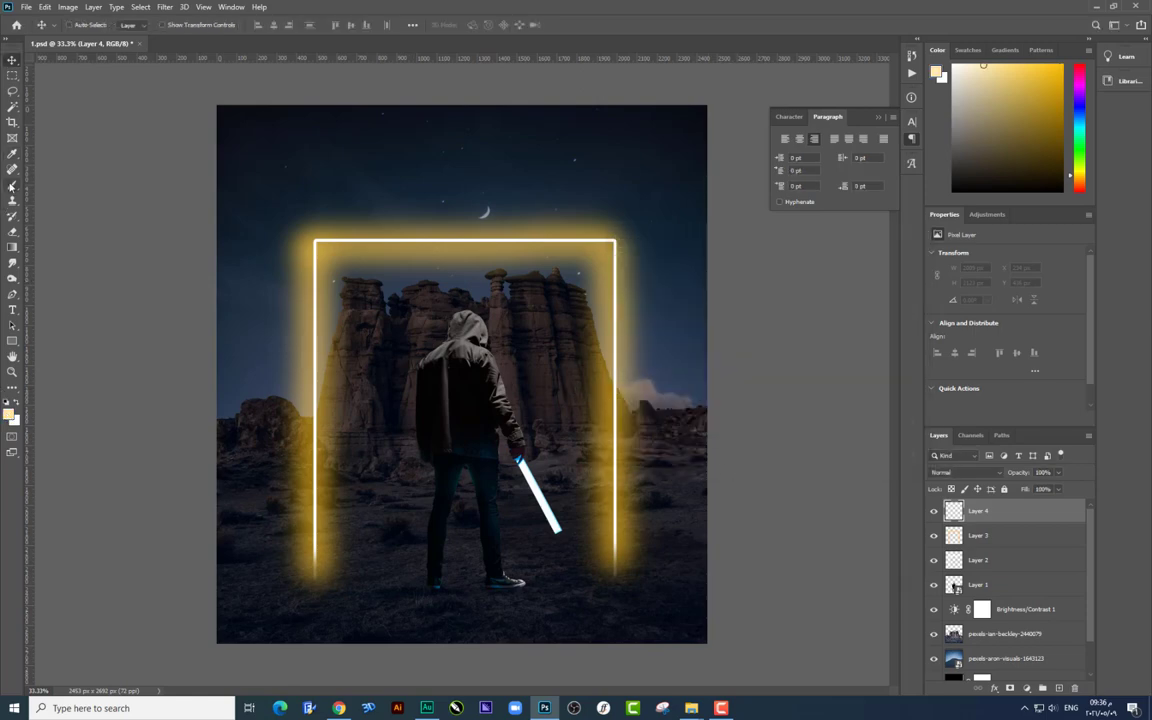
{"action": "key", "text": "b"}
{"action": "right_click", "coordinate": [577, 395]}
{"action": "left_click", "coordinate": [599, 476]}
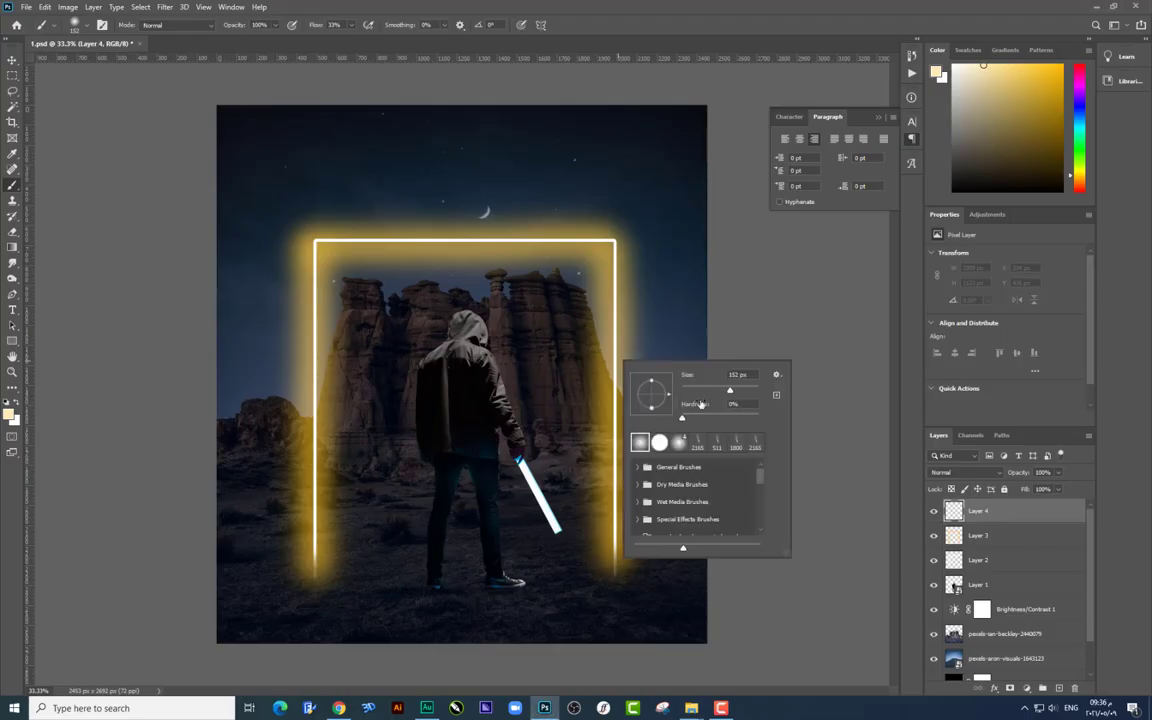
{"action": "key", "text": "Return"}
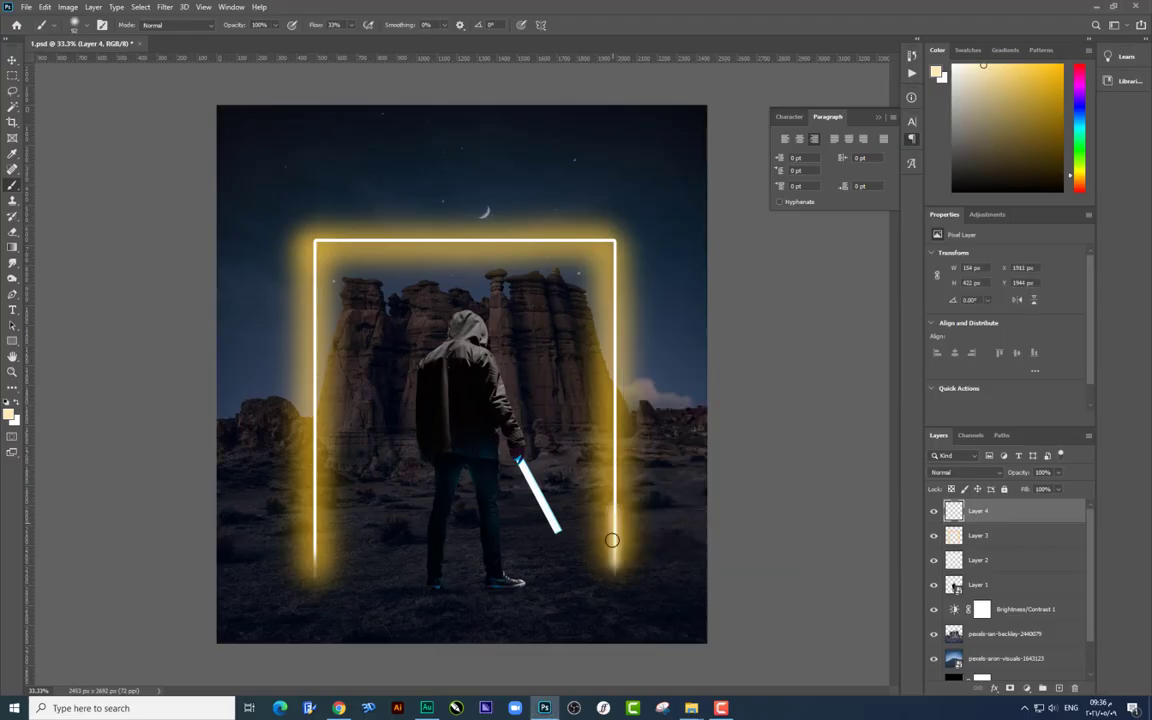
Step: Set Layer 4 to Screen and paint a bright core along the right, top and left frame edges
{"action": "left_click", "coordinate": [963, 472]}
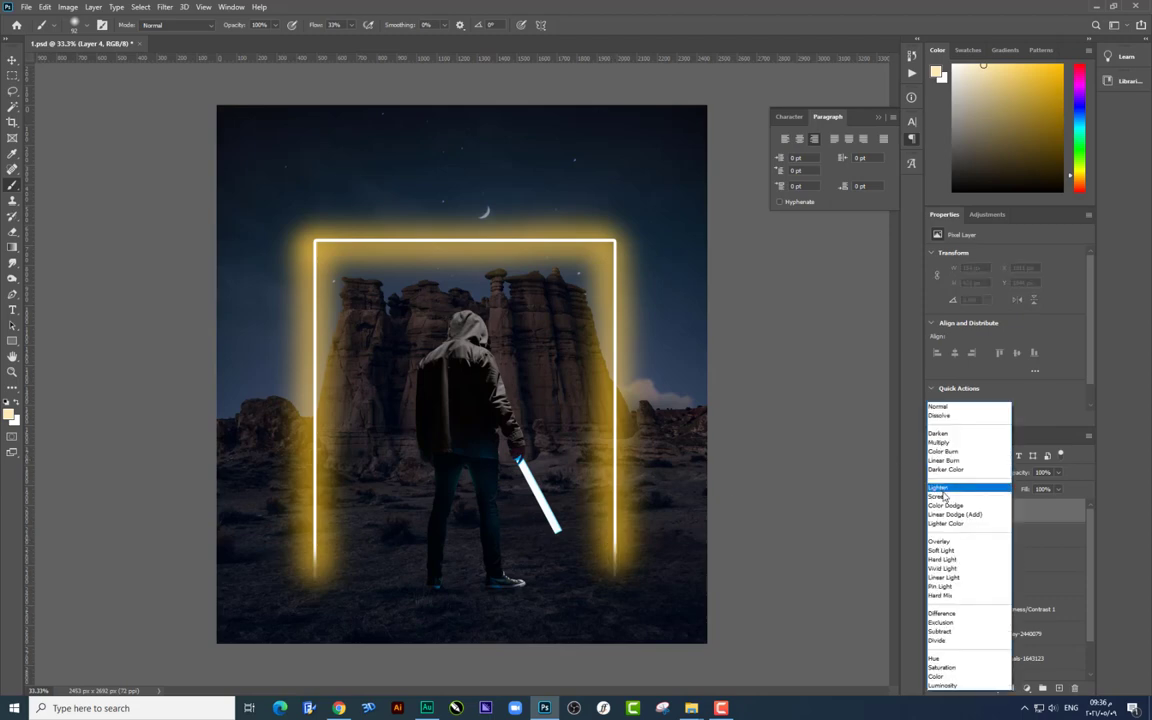
{"action": "left_click", "coordinate": [960, 488]}
{"action": "left_click_drag", "start_coordinate": [618, 561], "coordinate": [612, 408]}
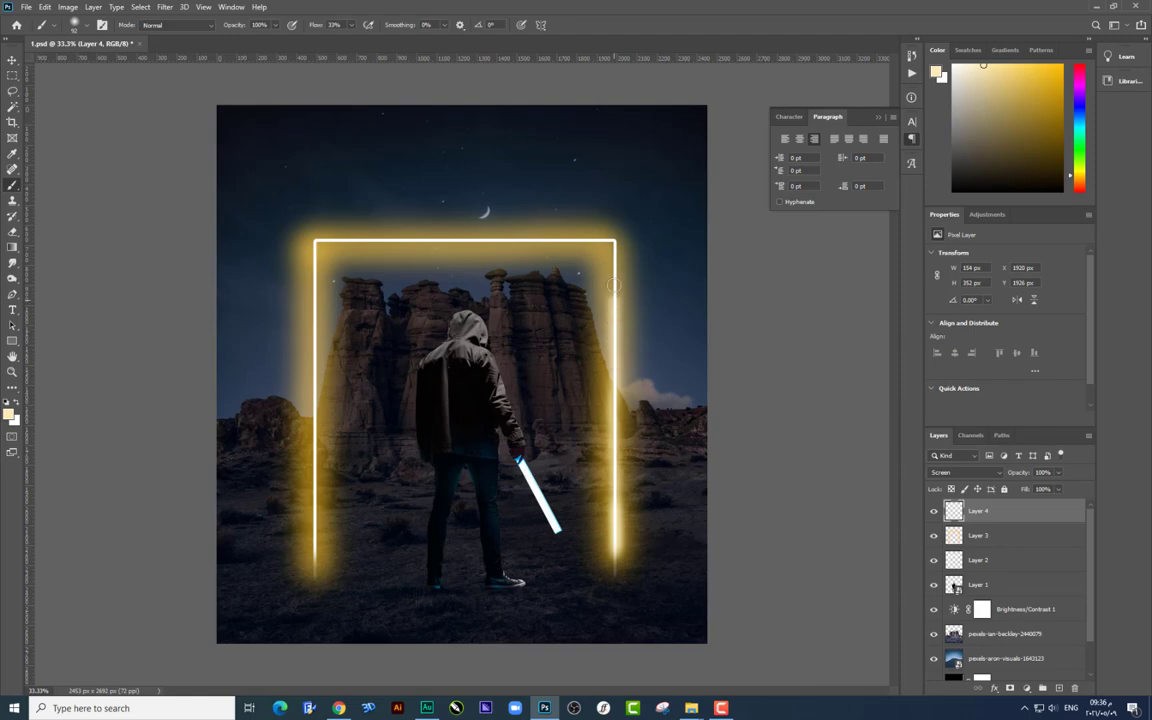
{"action": "left_click_drag", "start_coordinate": [611, 240], "coordinate": [323, 241]}
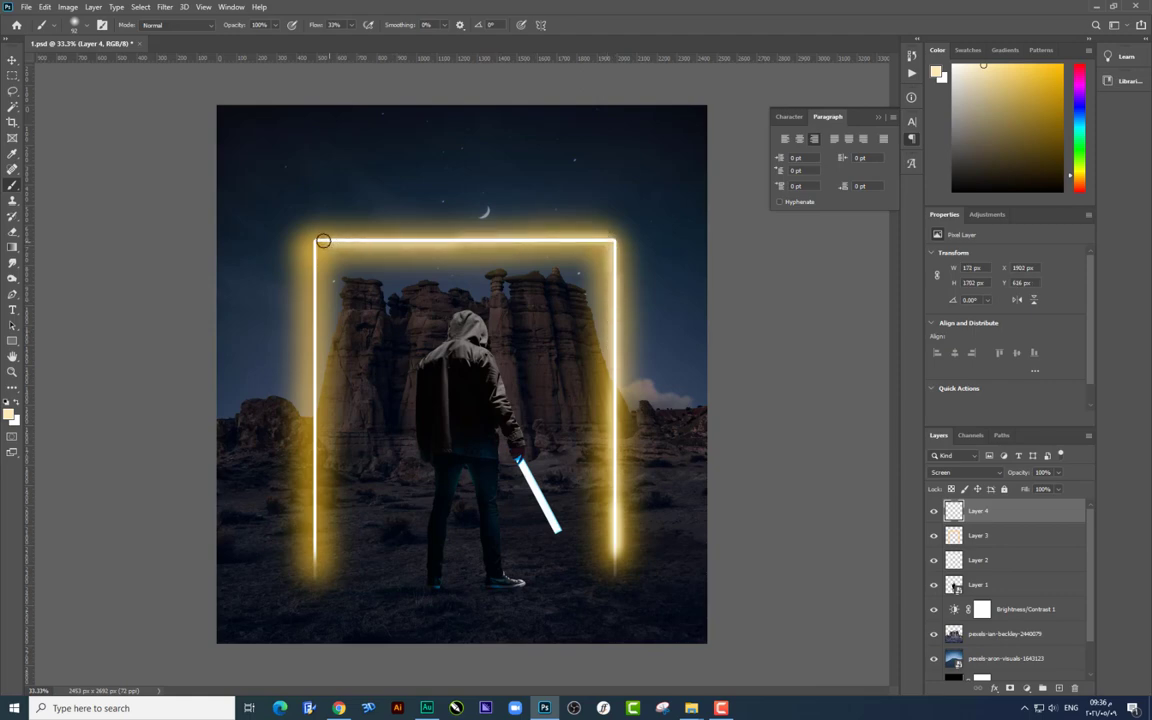
{"action": "left_click_drag", "start_coordinate": [313, 577], "coordinate": [311, 532]}
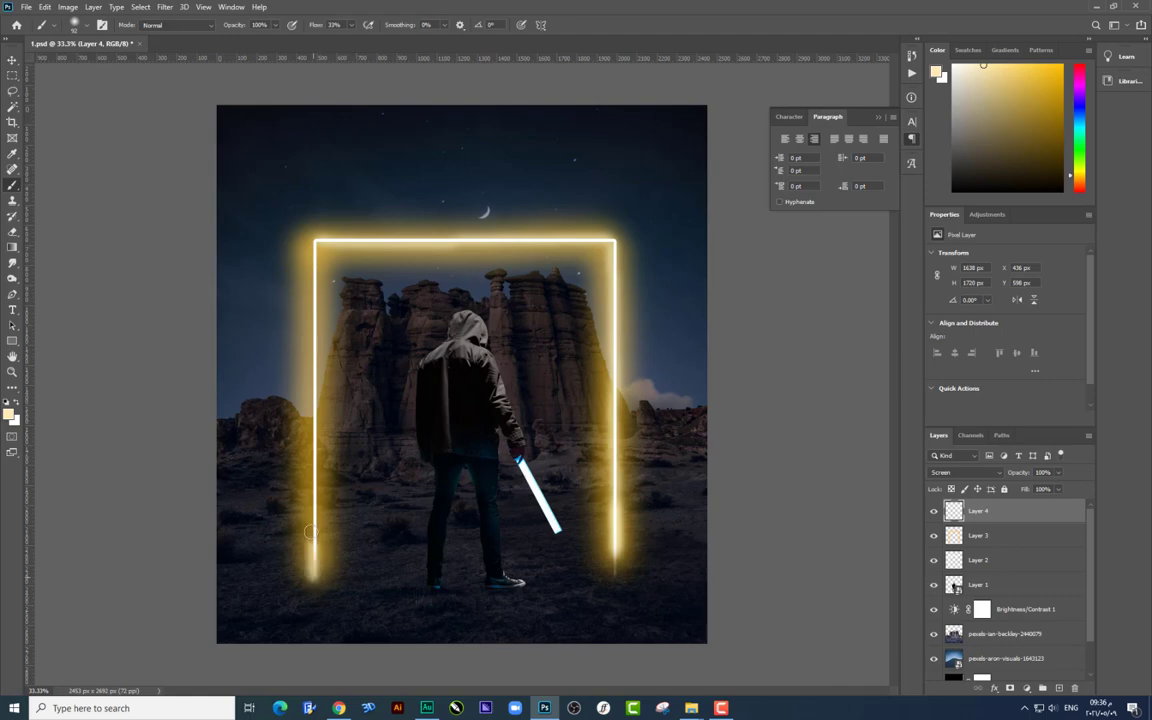
{"action": "left_click_drag", "start_coordinate": [320, 578], "coordinate": [316, 278]}
{"action": "key", "text": "ctrl+z"}
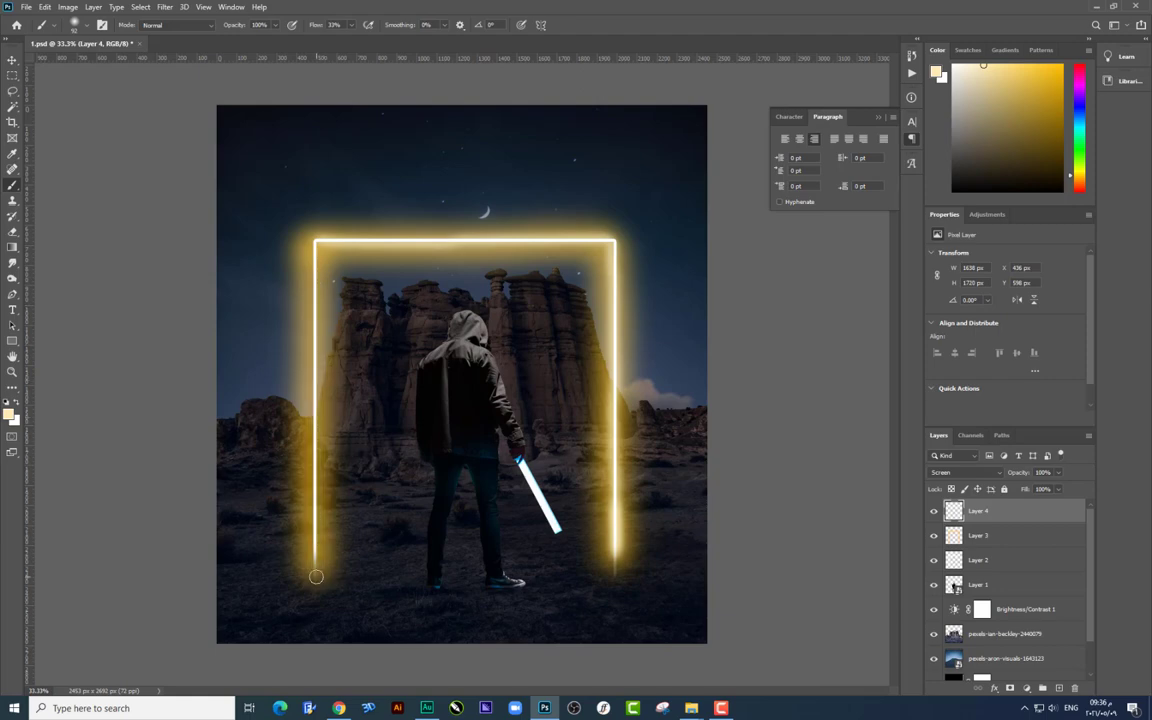
{"action": "left_click_drag", "start_coordinate": [316, 525], "coordinate": [314, 280]}
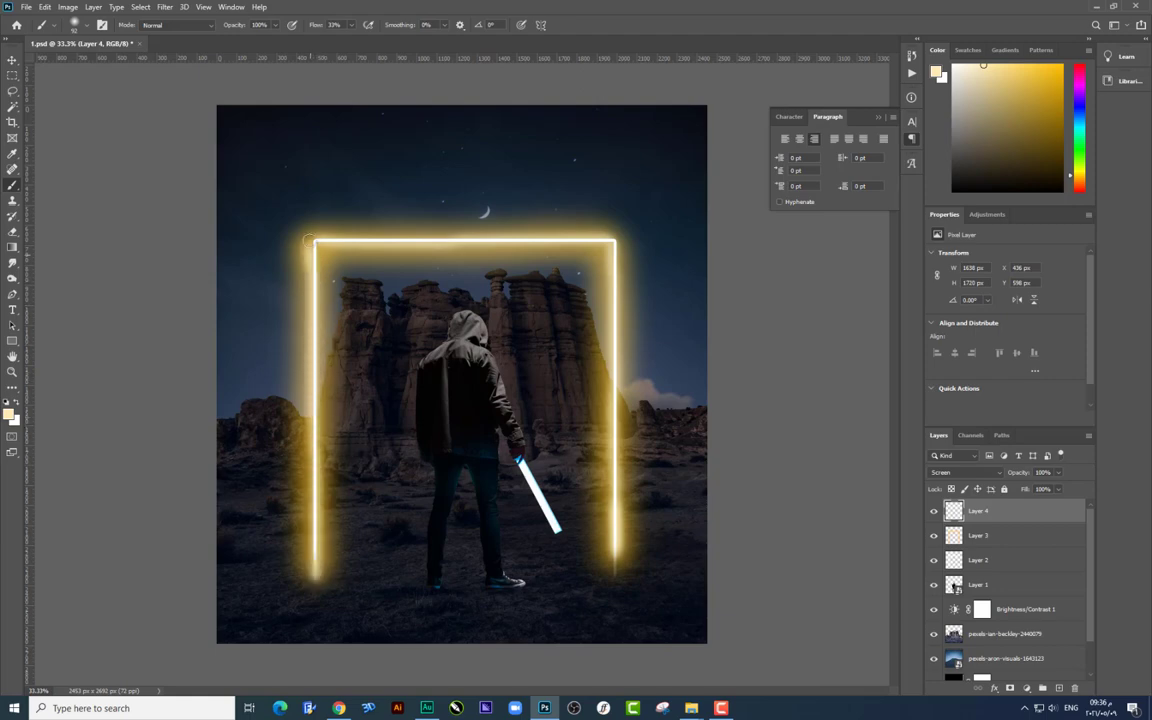
Step: Merge Layers 3 and 4 into one glow layer kept on Screen blending
{"action": "left_click", "coordinate": [12, 59]}
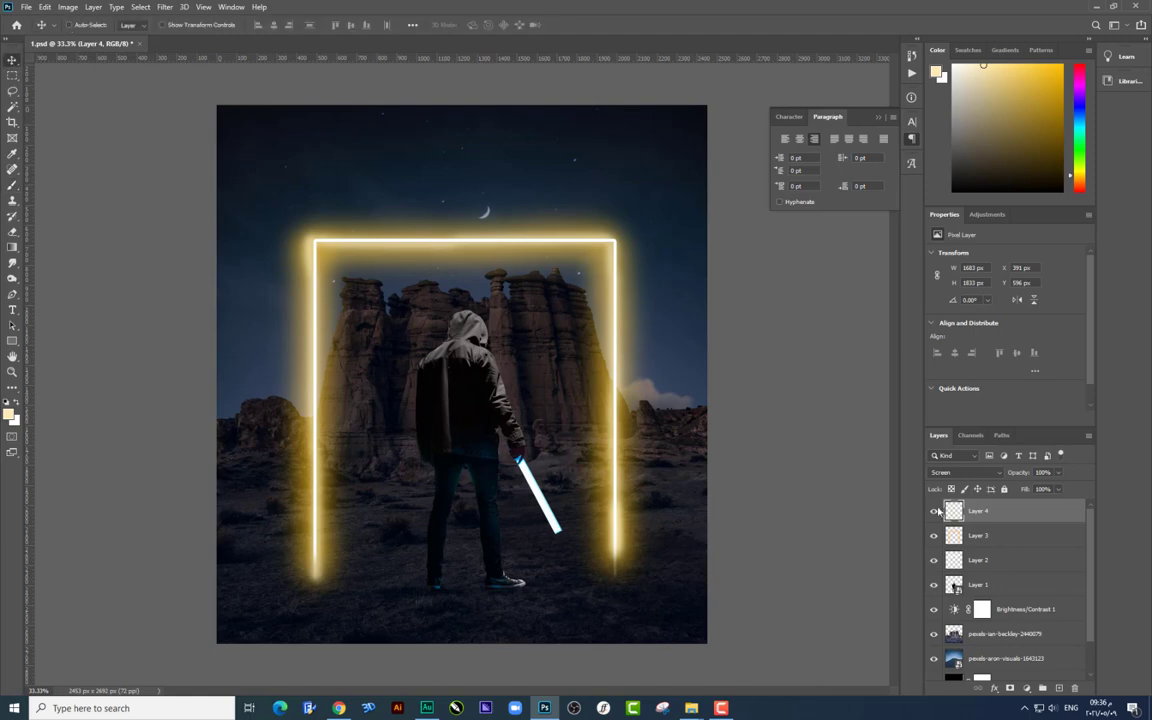
{"action": "left_click", "coordinate": [1000, 545], "text": "shift"}
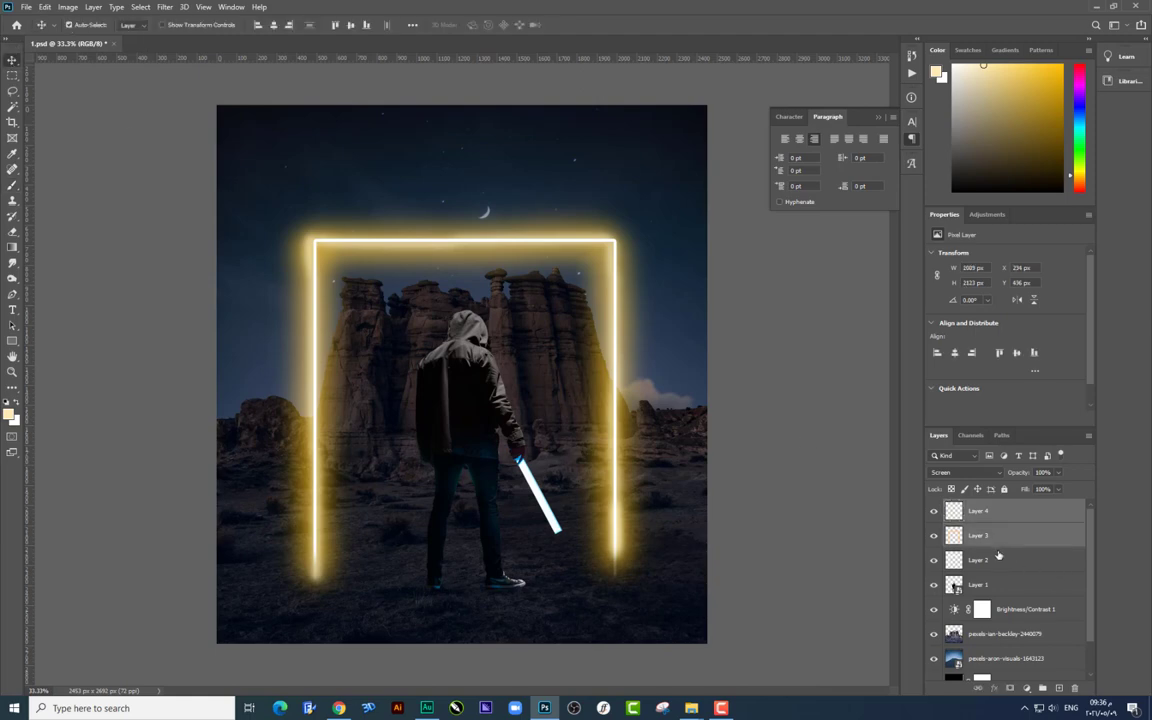
{"action": "key", "text": "ctrl+e"}
{"action": "left_click", "coordinate": [965, 472]}
{"action": "left_click", "coordinate": [945, 500]}
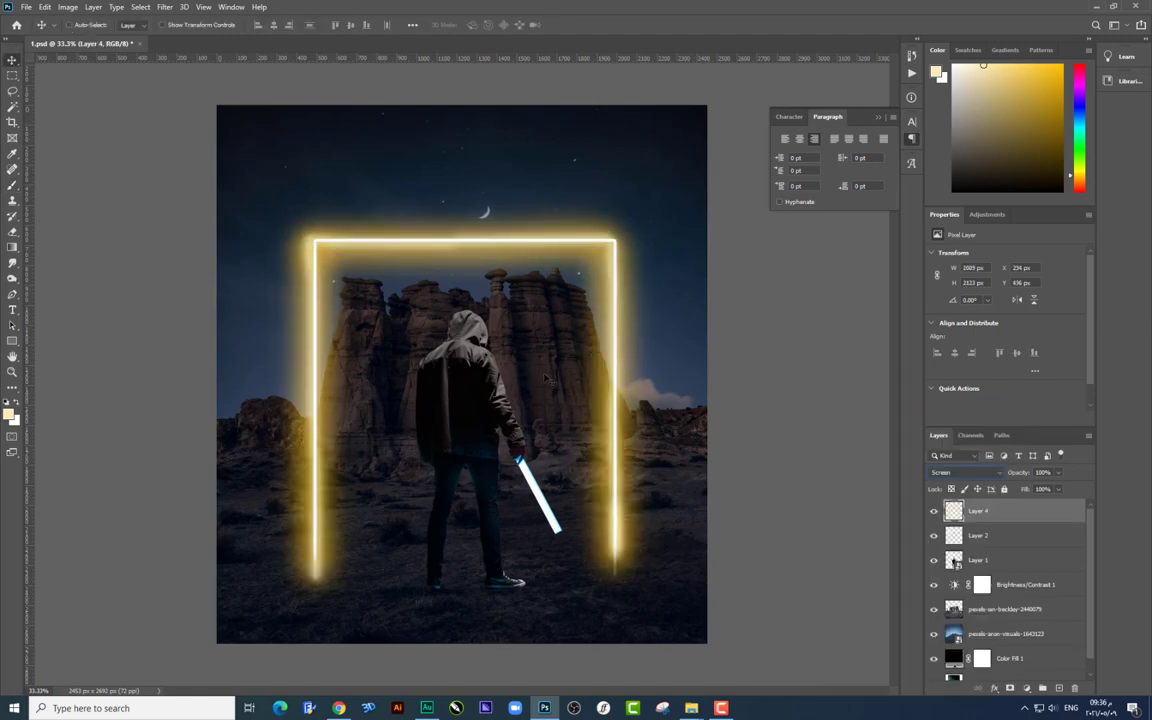
Step: Warp the merged glow so its lower edge stretches down to about 2012 × 2145 px
{"action": "key", "text": "ctrl"}
{"action": "key", "text": "ctrl+t"}
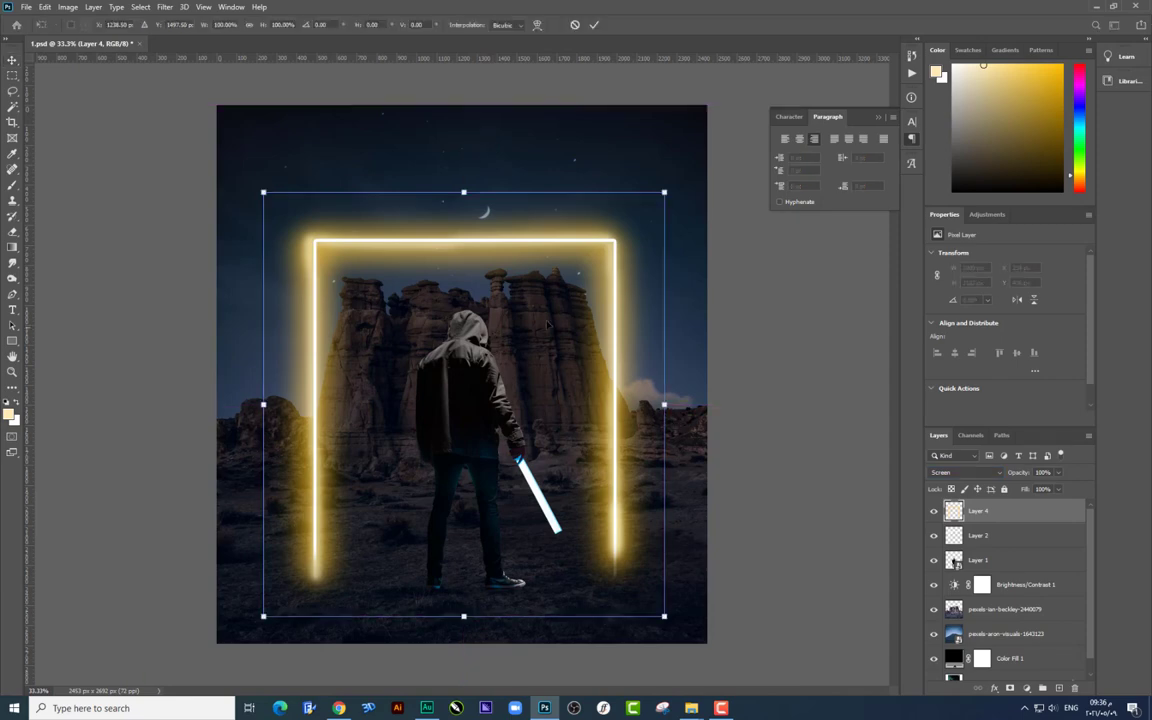
{"action": "key", "text": "Return"}
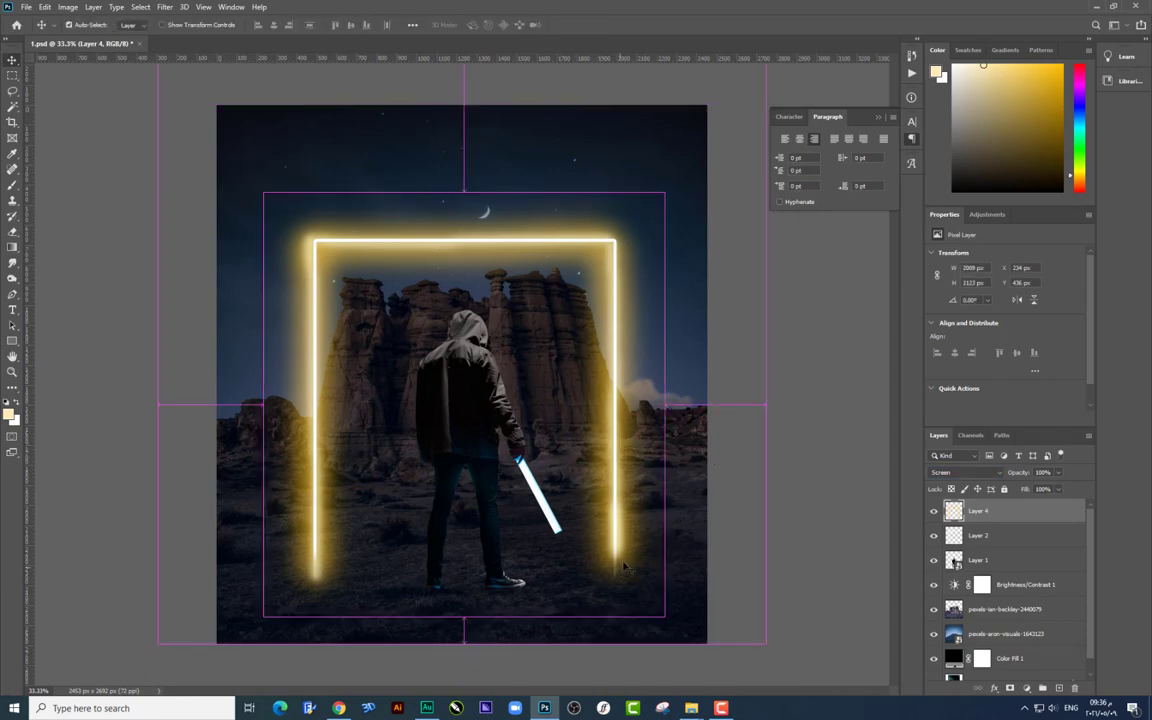
{"action": "key", "text": "ctrl+t"}
{"action": "right_click", "coordinate": [634, 336]}
{"action": "left_click", "coordinate": [565, 497]}
{"action": "key", "text": "Return"}
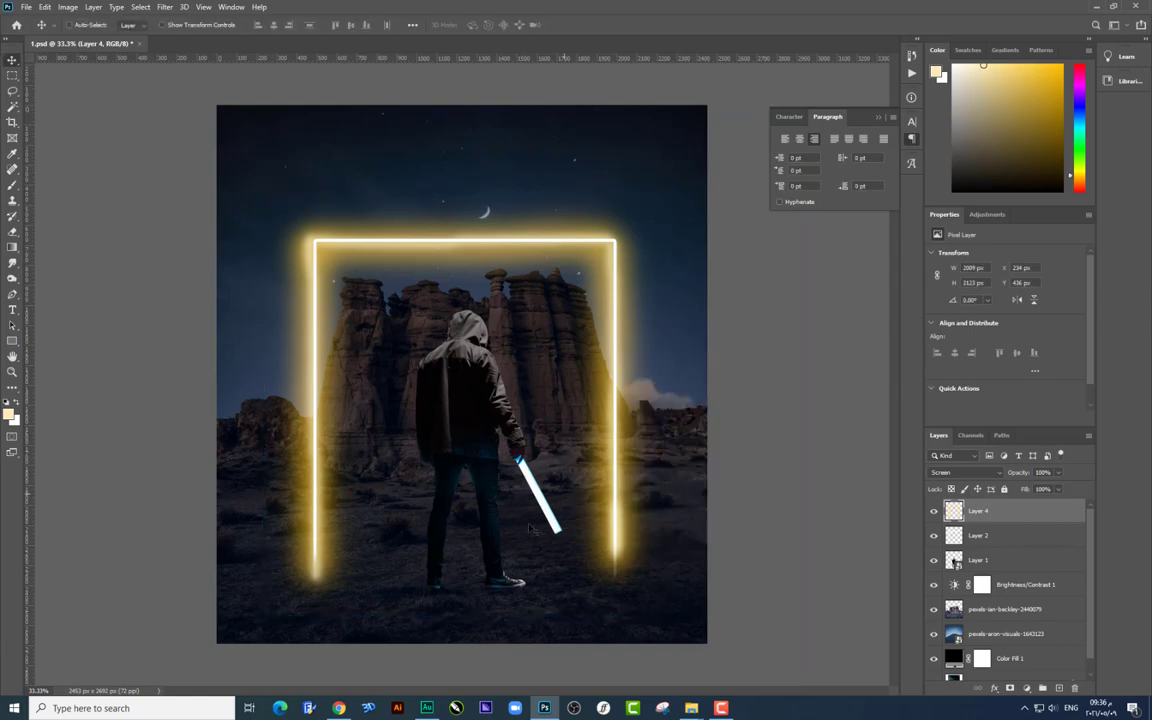
{"action": "key", "text": "ctrl+t"}
{"action": "right_click", "coordinate": [628, 552]}
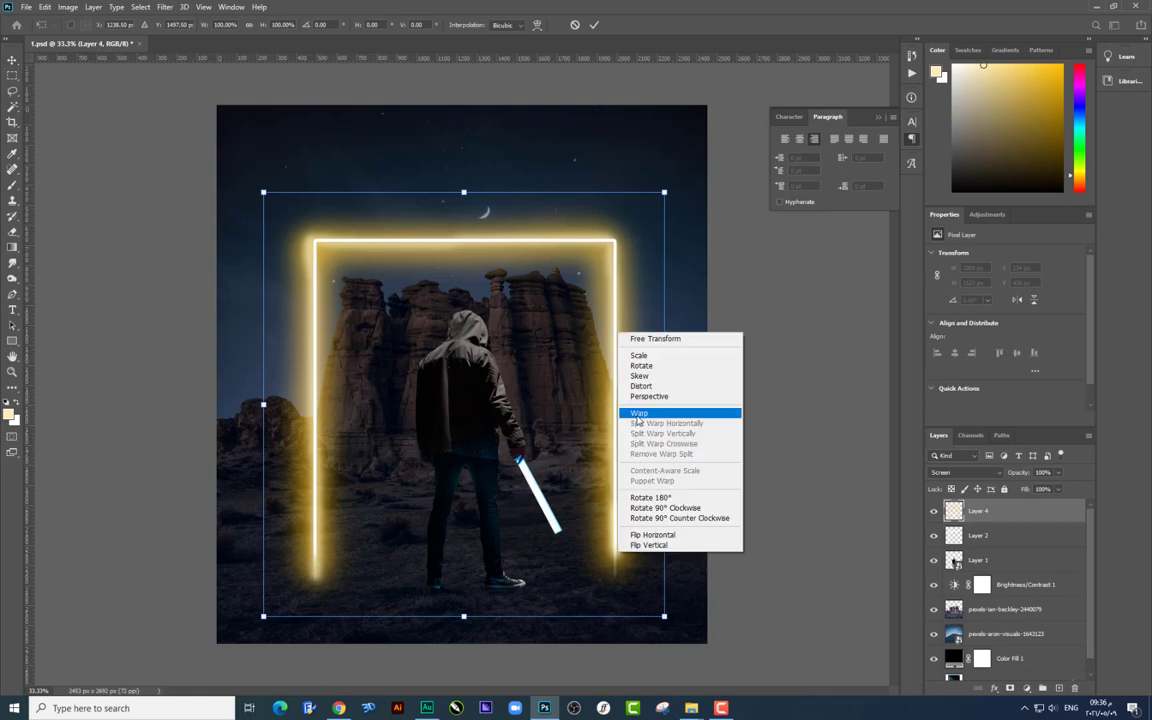
{"action": "left_click", "coordinate": [665, 412]}
{"action": "left_click_drag", "start_coordinate": [617, 577], "coordinate": [615, 580]}
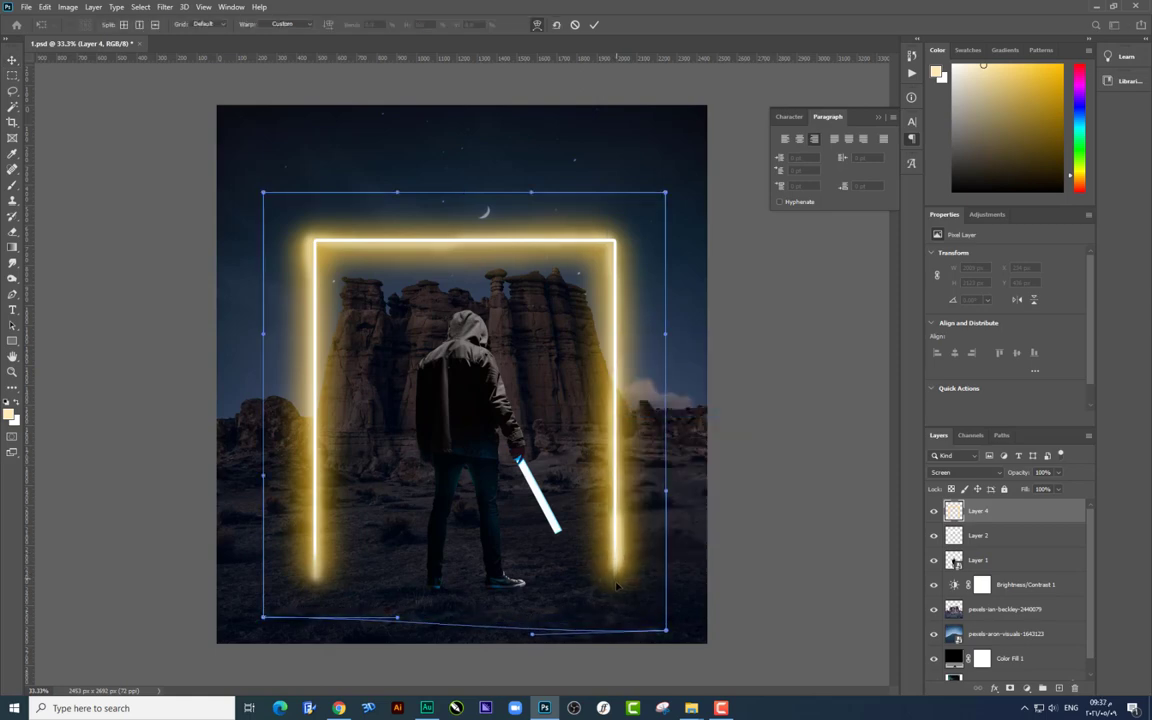
{"action": "key", "text": "Return"}
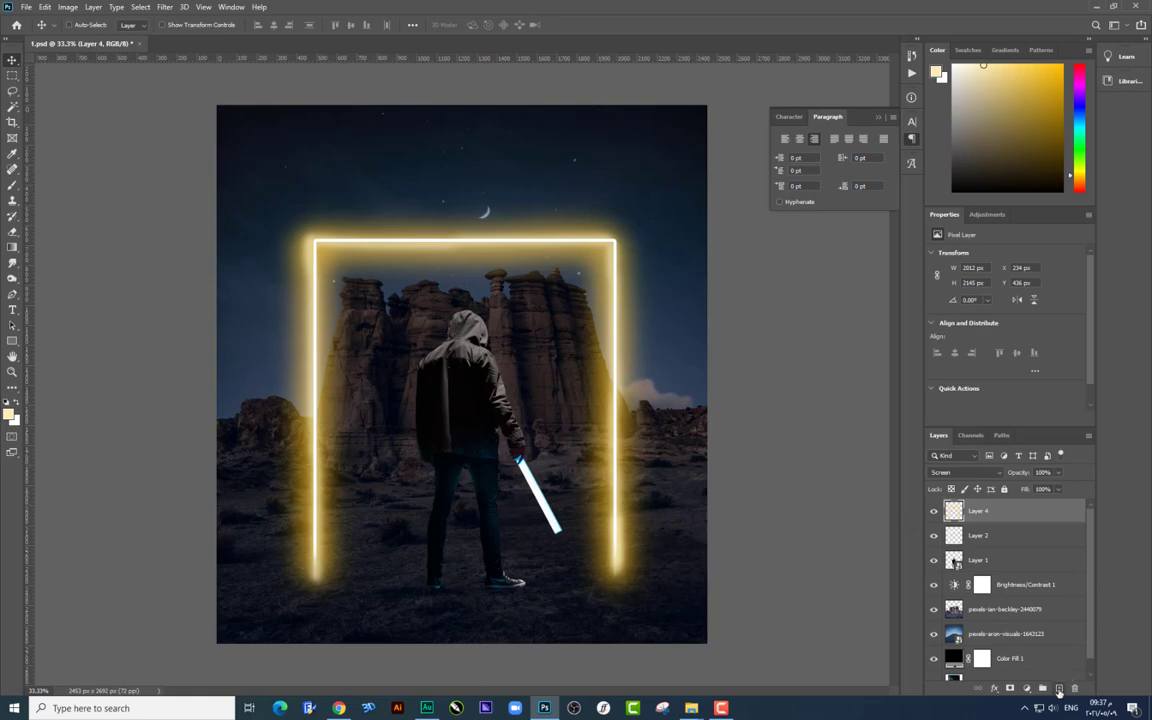
Step: Add a new layer and set the brush foreground colour to #ffba00
{"action": "left_click", "coordinate": [1059, 690]}
{"action": "left_click", "coordinate": [12, 186]}
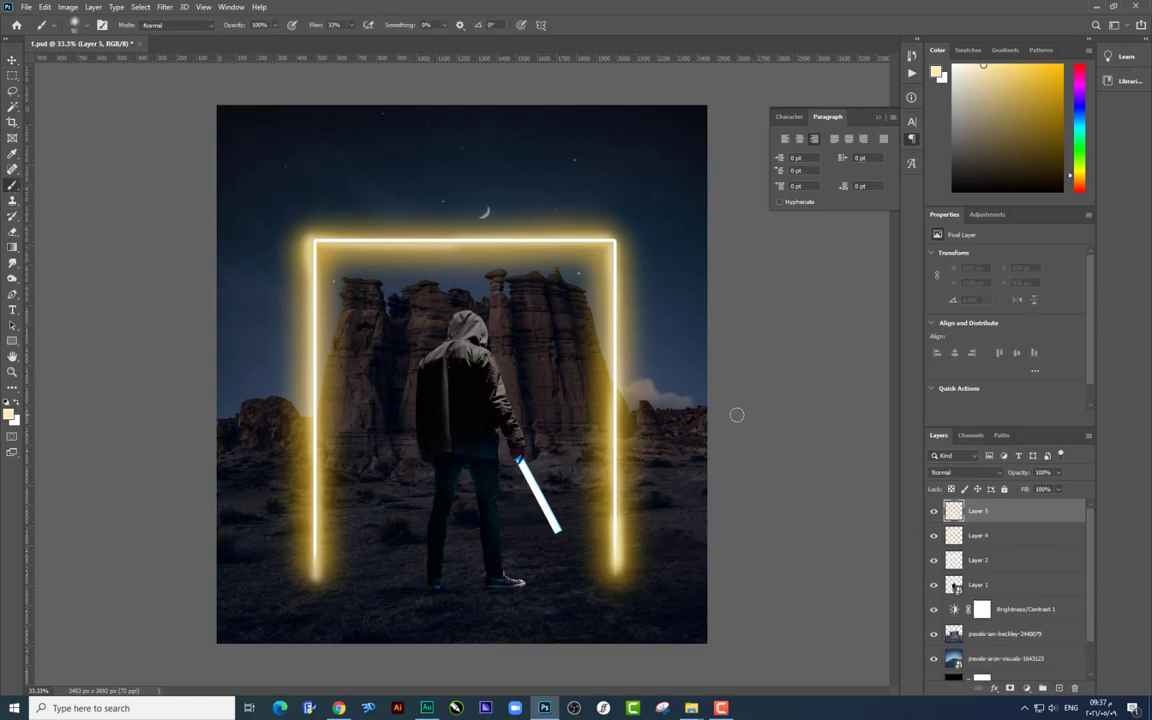
{"action": "key", "text": "d"}
{"action": "key", "text": "x"}
{"action": "left_click", "coordinate": [9, 416]}
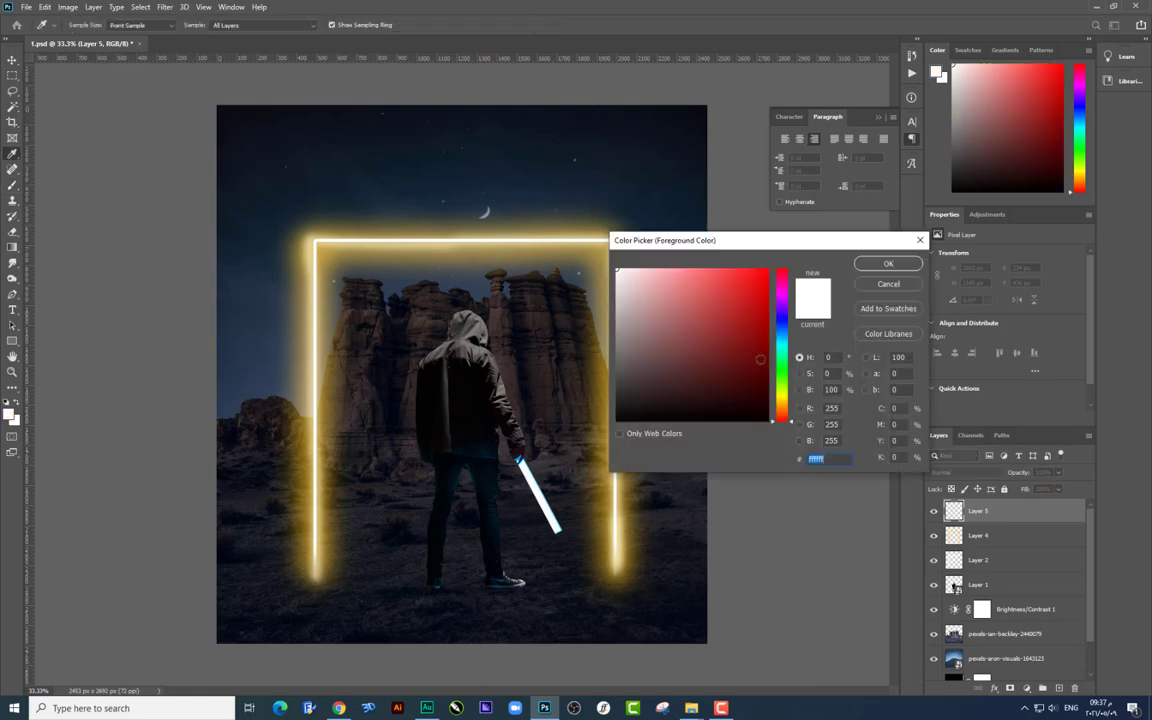
{"action": "type", "text": "ffba00"}
{"action": "key", "text": "Return"}
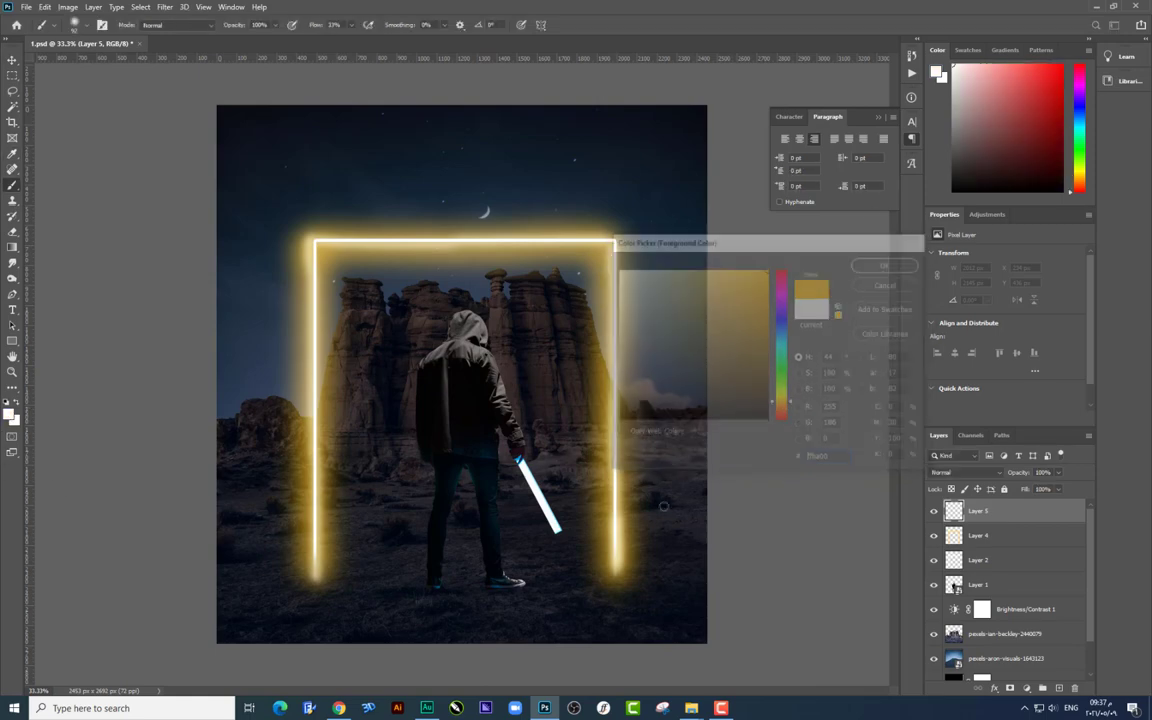
Step: Paint yellow-orange glow streaks on the ground below the right and left pillars
{"action": "right_click", "coordinate": [662, 500]}
{"action": "left_click_drag", "start_coordinate": [612, 576], "coordinate": [700, 640]}
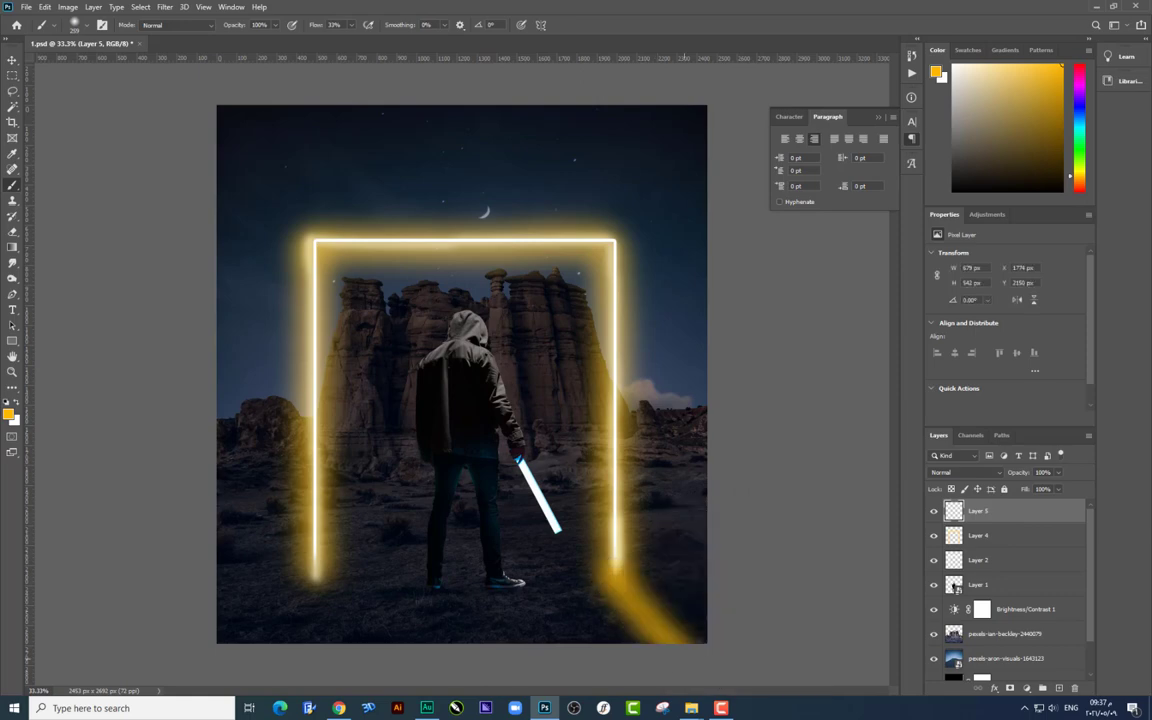
{"action": "key", "text": "ctrl+z"}
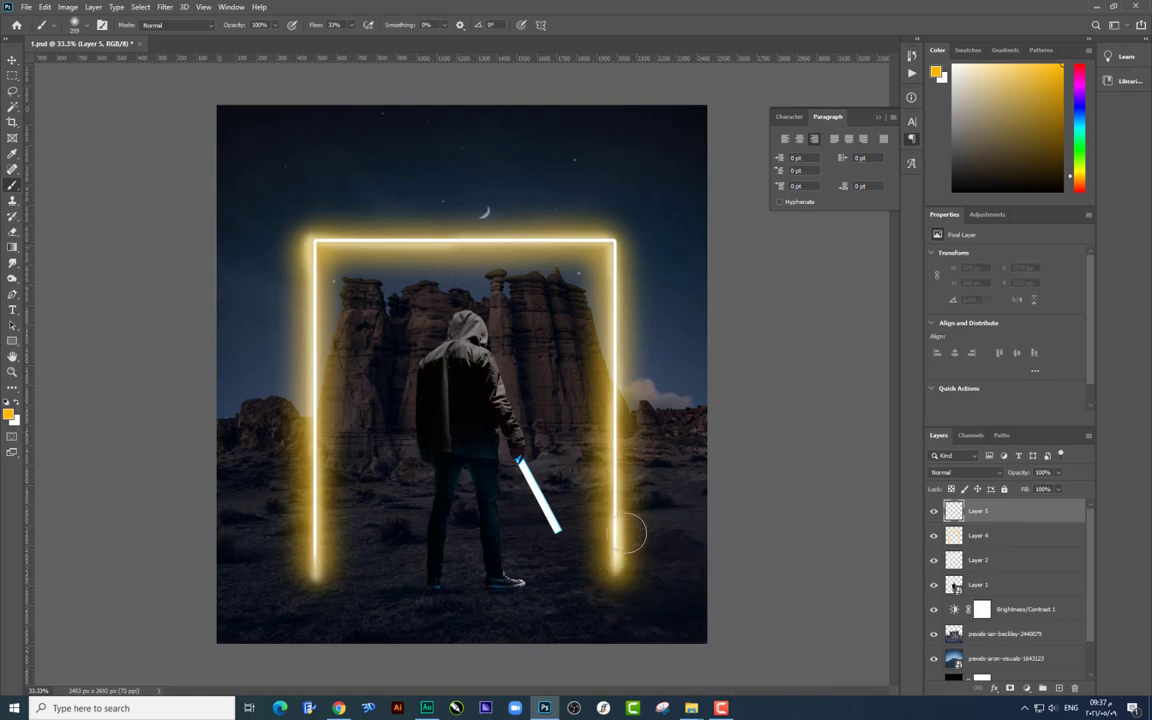
{"action": "left_click_drag", "start_coordinate": [614, 585], "coordinate": [692, 626]}
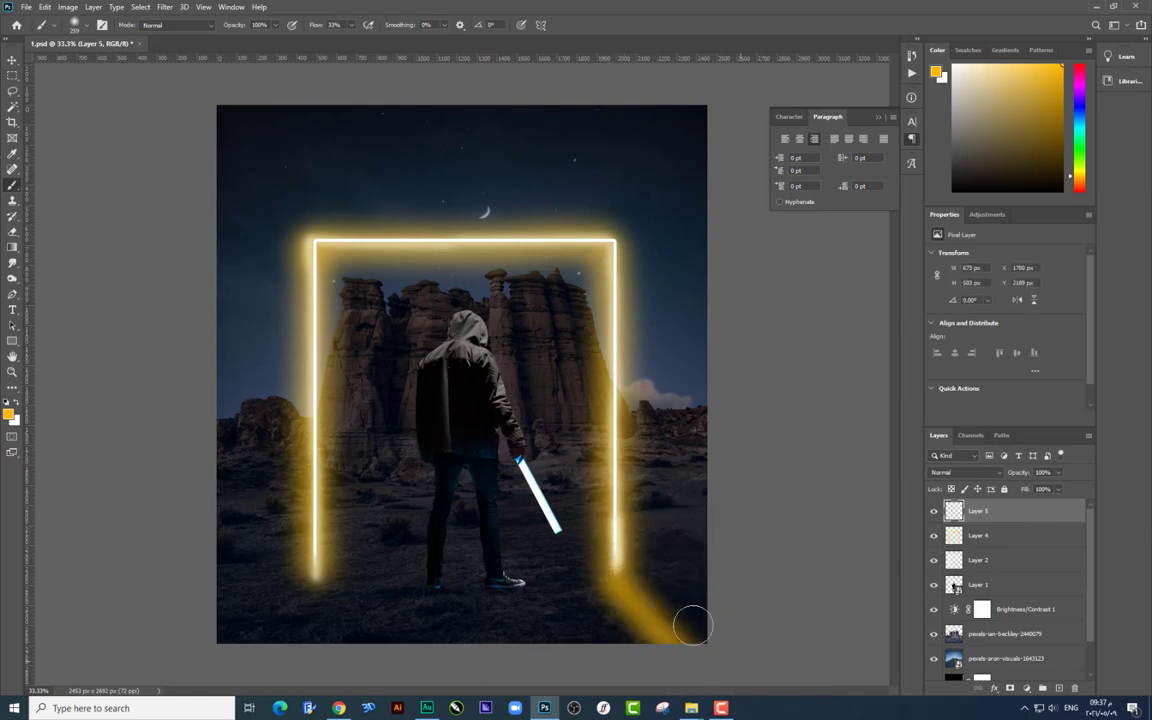
{"action": "left_click_drag", "start_coordinate": [610, 572], "coordinate": [667, 632]}
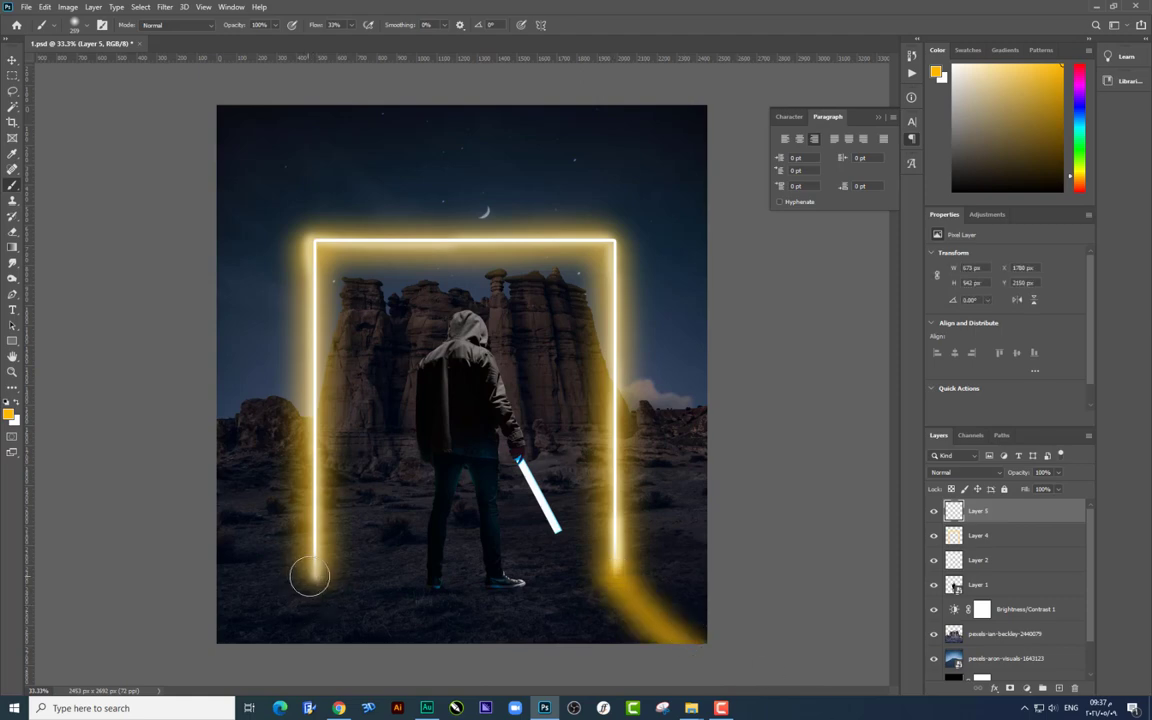
{"action": "left_click_drag", "start_coordinate": [310, 576], "coordinate": [262, 632]}
{"action": "key", "text": "ctrl+z"}
{"action": "left_click_drag", "start_coordinate": [309, 586], "coordinate": [261, 633]}
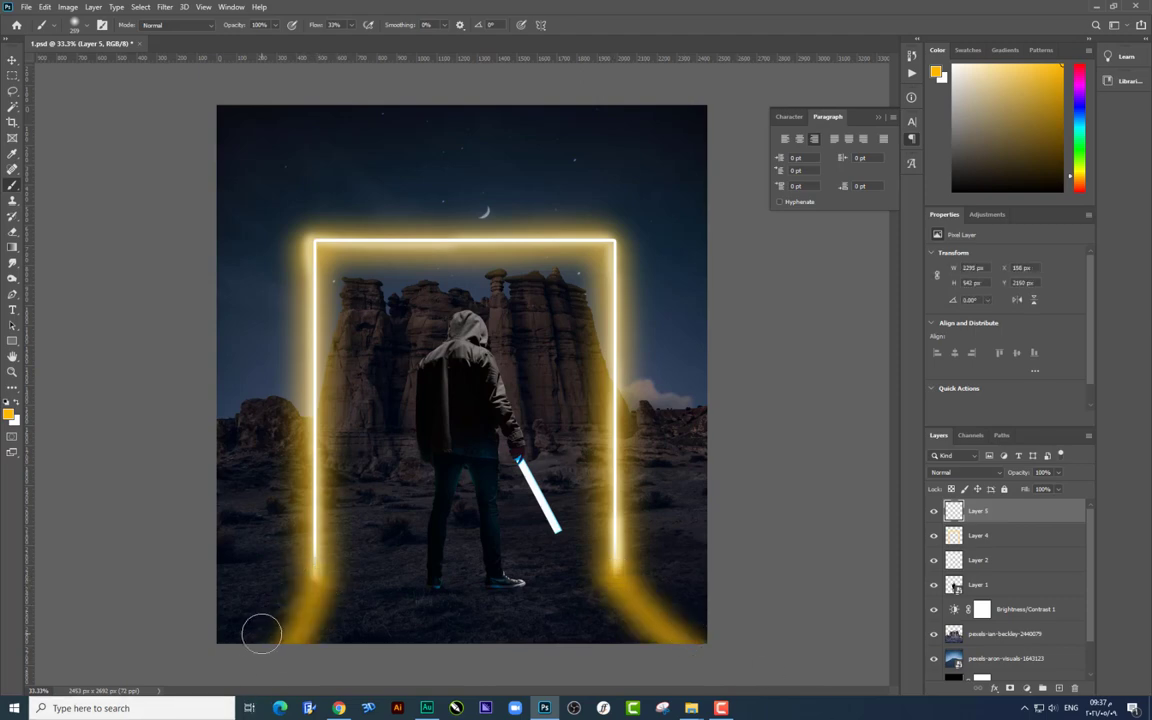
Step: Set the glow layer to Screen and split the Underlying Layer black slider near 51
{"action": "left_click", "coordinate": [980, 471]}
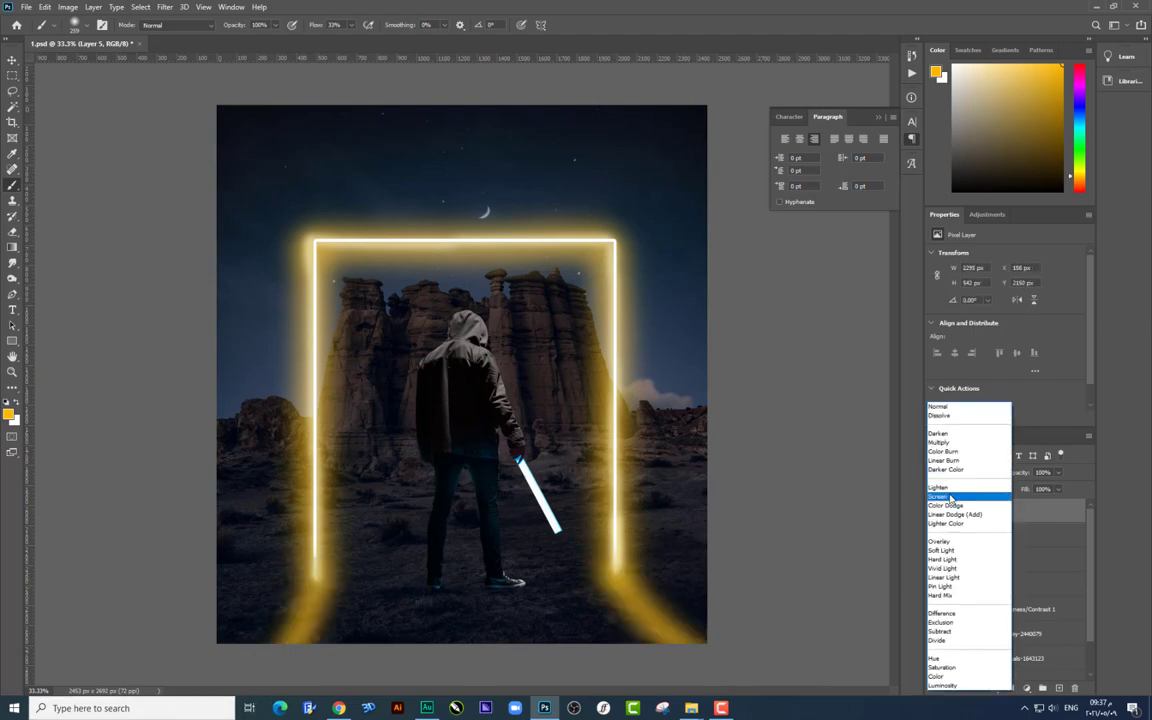
{"action": "left_click", "coordinate": [951, 497]}
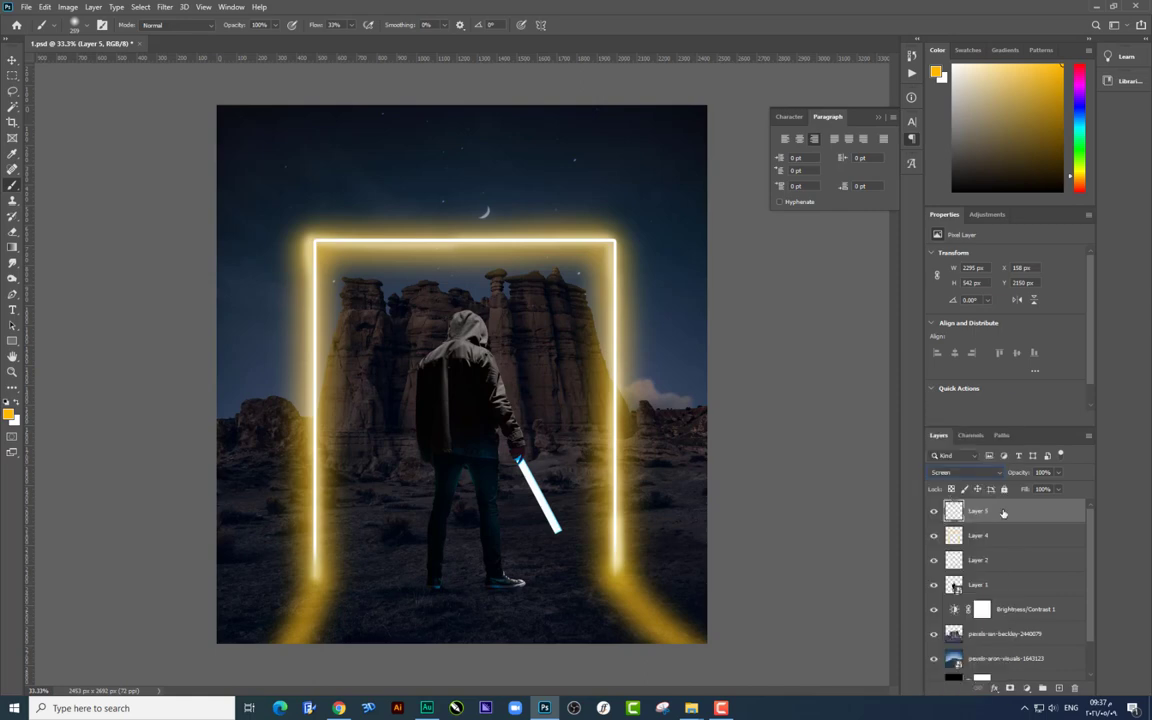
{"action": "right_click", "coordinate": [1003, 513]}
{"action": "left_click", "coordinate": [1051, 148]}
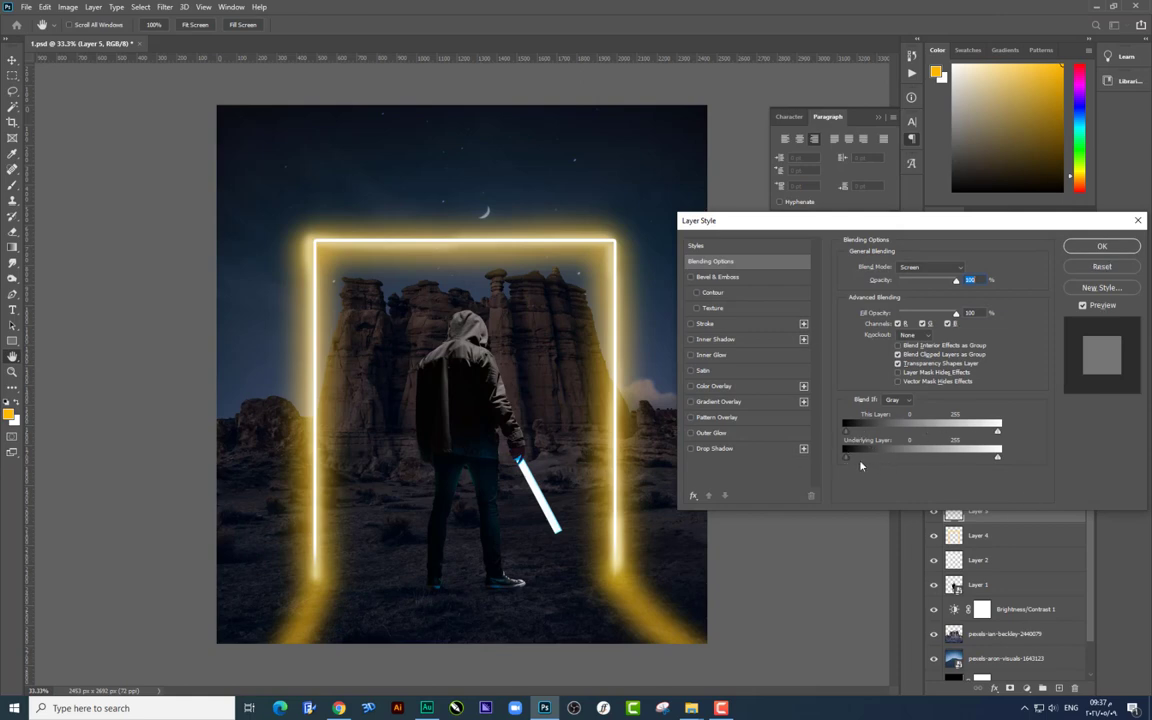
{"action": "left_click_drag", "start_coordinate": [857, 460], "coordinate": [881, 462]}
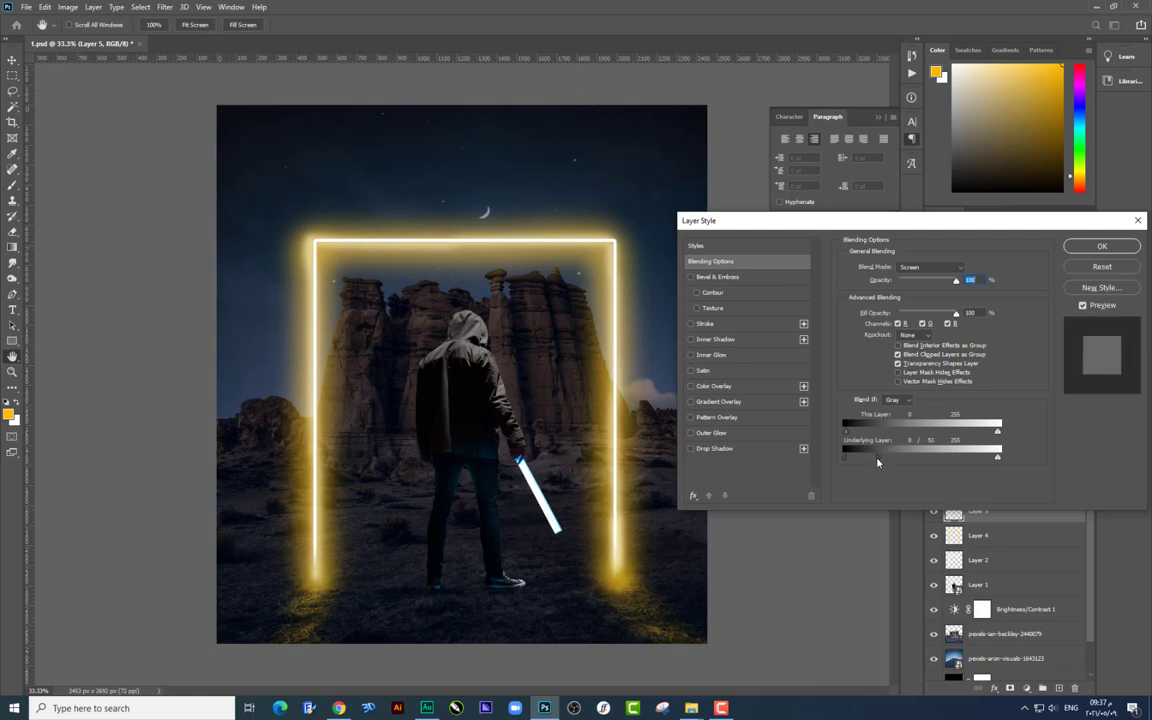
{"action": "key", "text": "Return"}
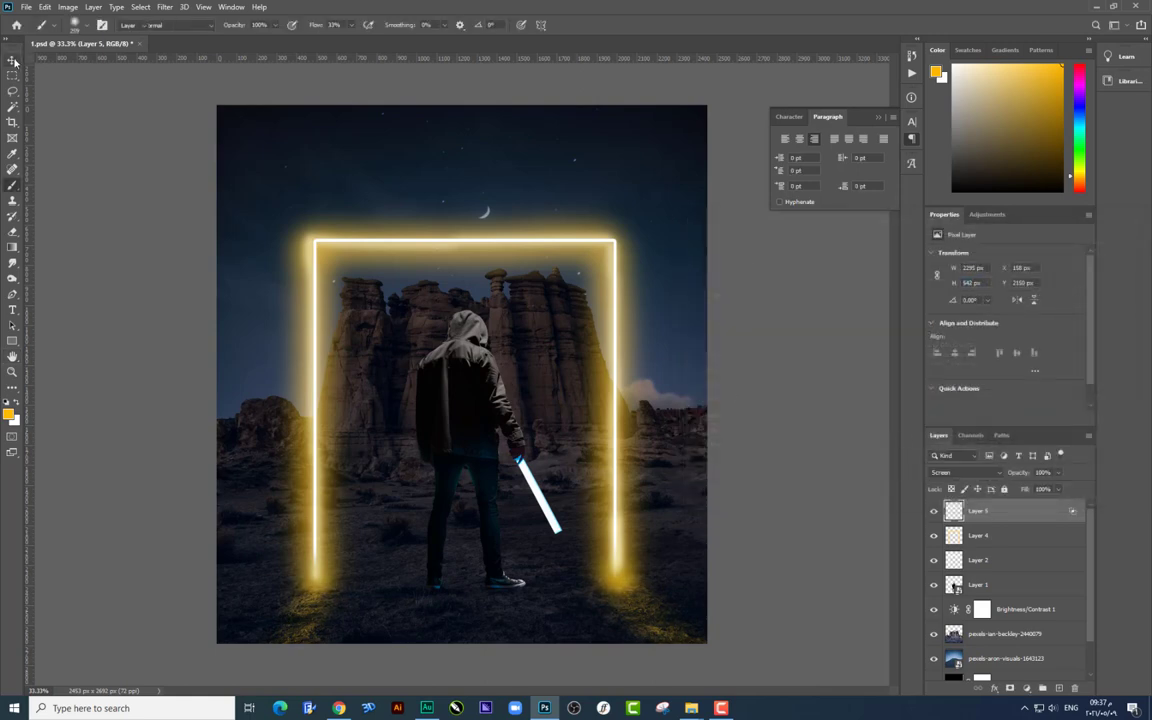
Step: Select Layer 4's yellow glow and nudge it into line with the frame
{"action": "left_click", "coordinate": [14, 62]}
{"action": "right_click", "coordinate": [630, 436]}
{"action": "left_click", "coordinate": [660, 442]}
{"action": "mouse_move", "coordinate": [640, 448]}
{"action": "left_mouse_down"}
{"action": "mouse_move", "coordinate": [630, 420]}
{"action": "mouse_move", "coordinate": [630, 450]}
{"action": "left_mouse_up"}
Step: Softly erase Layer 4's glow at both pillar bases with a large soft eraser at 14% flow
{"action": "key", "text": "b"}
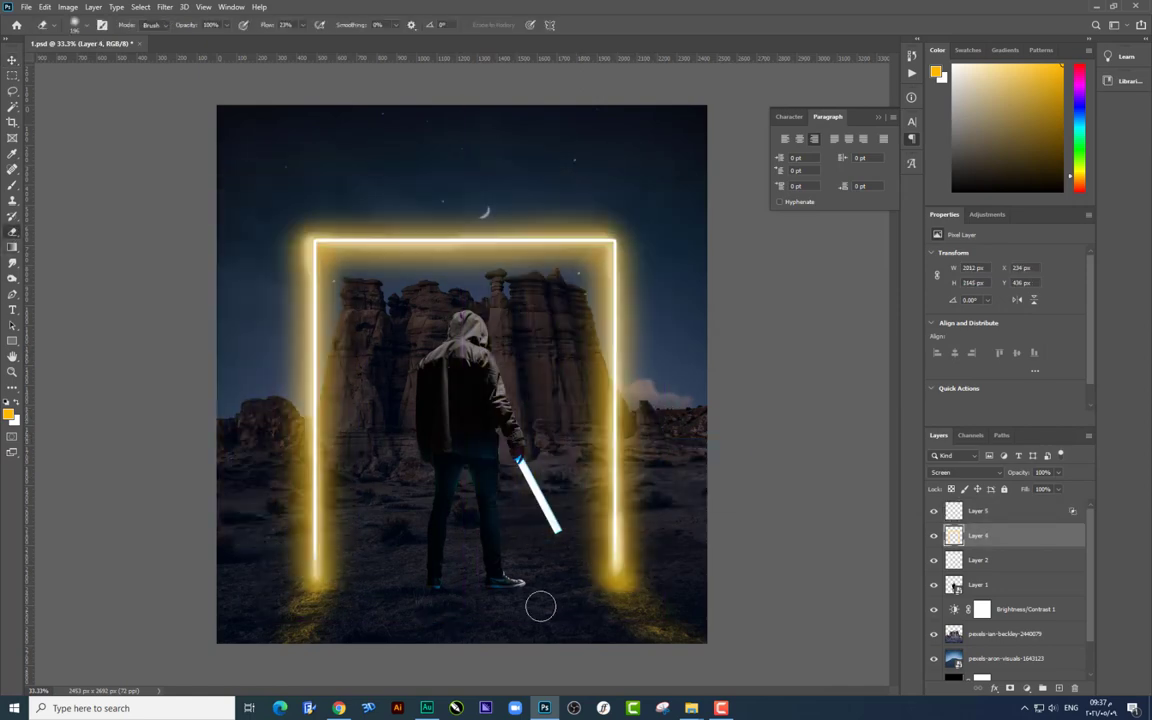
{"action": "right_click", "coordinate": [487, 546]}
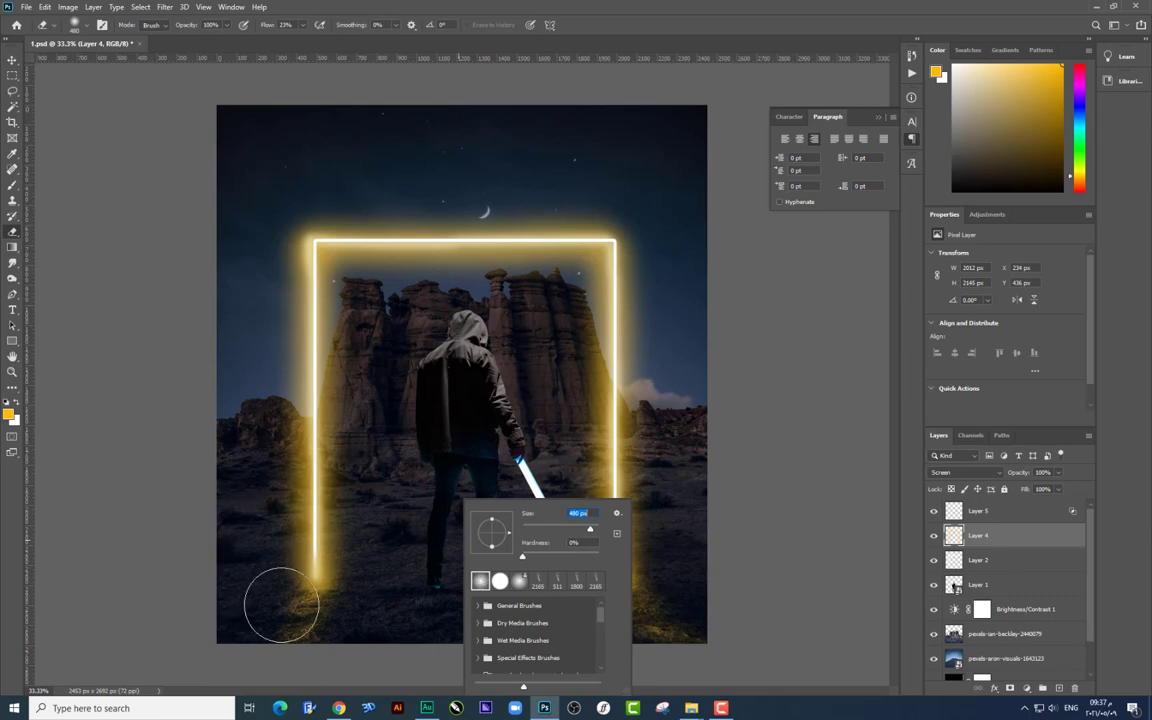
{"action": "left_click", "coordinate": [291, 25]}
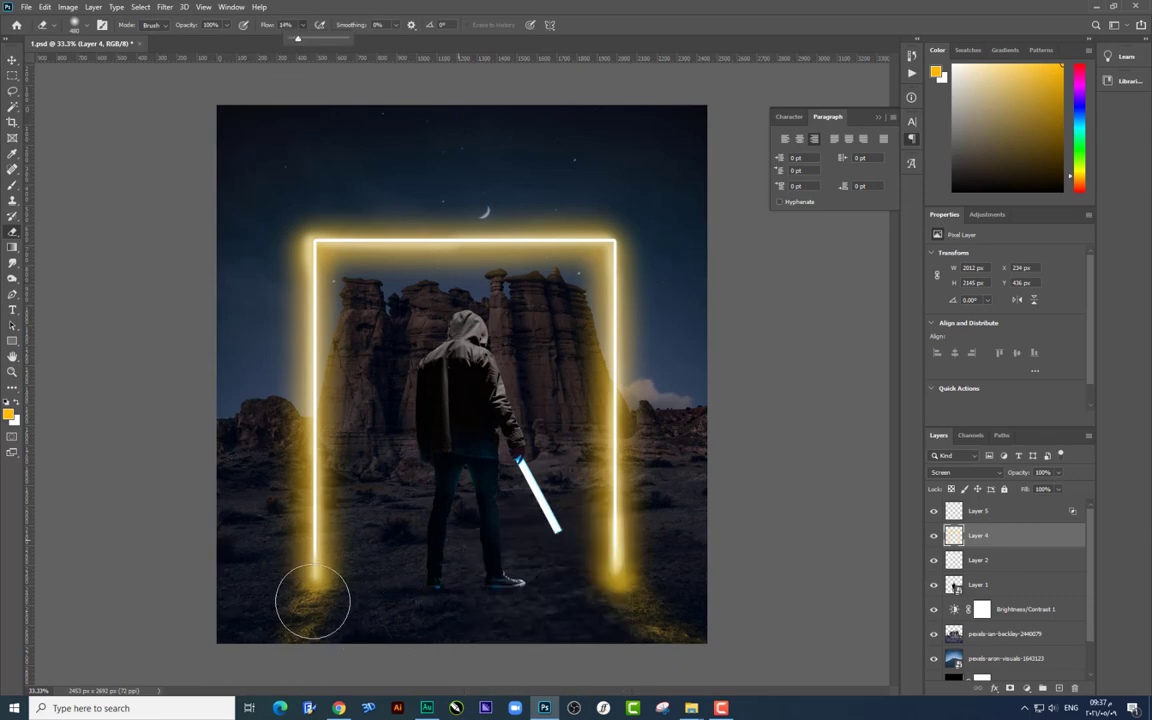
{"action": "left_click_drag", "start_coordinate": [310, 592], "coordinate": [280, 563]}
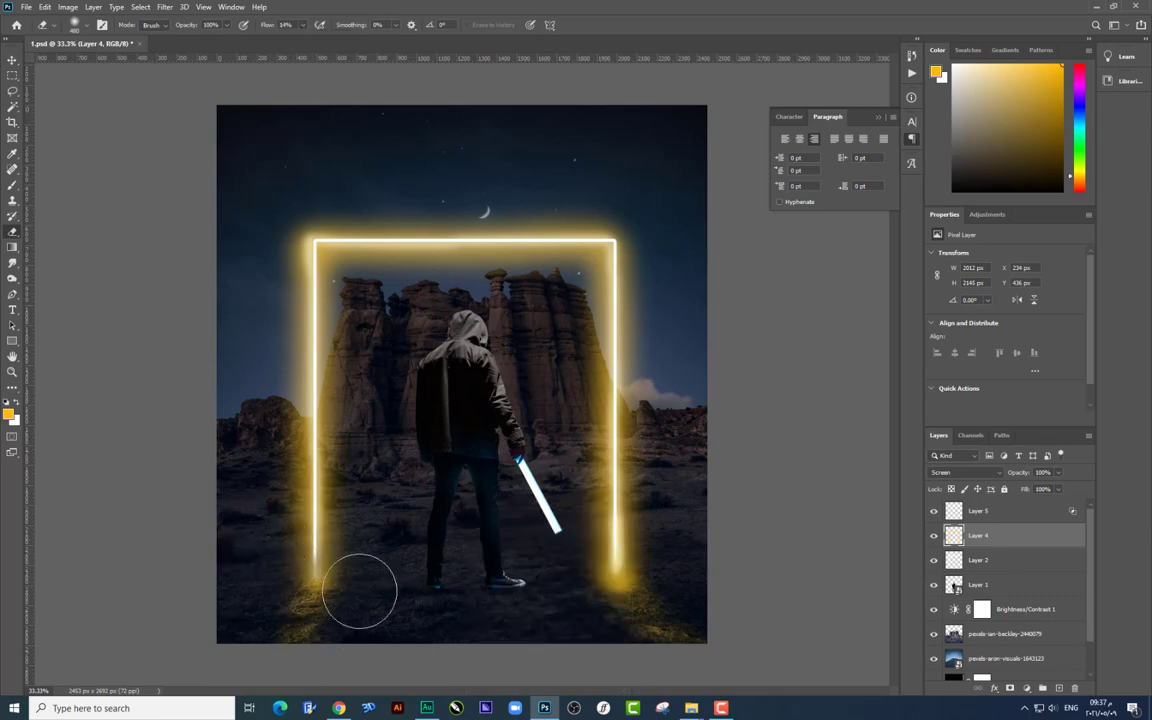
{"action": "mouse_move", "coordinate": [750, 632]}
{"action": "left_mouse_down"}
{"action": "mouse_move", "coordinate": [670, 558]}
{"action": "mouse_move", "coordinate": [620, 597]}
{"action": "mouse_move", "coordinate": [584, 553]}
{"action": "mouse_move", "coordinate": [656, 584]}
{"action": "mouse_move", "coordinate": [670, 520]}
{"action": "left_mouse_up"}
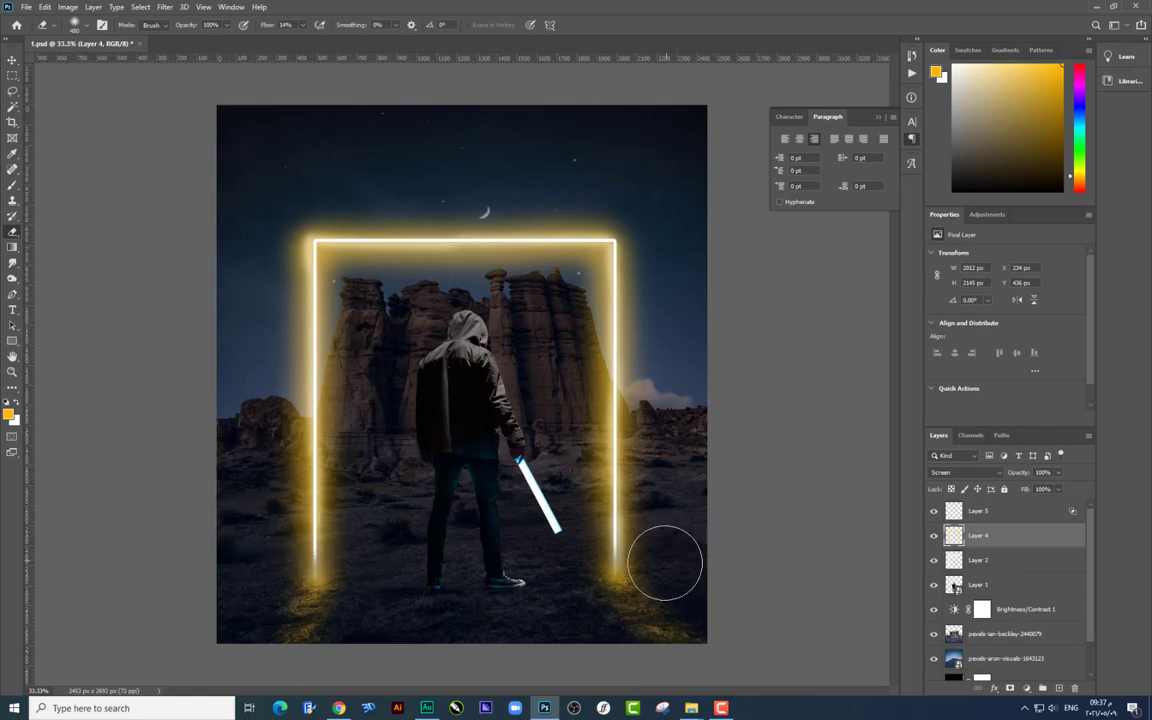
Step: Duplicate the Brightness/Contrast 1 adjustment and set the copy's opacity to 47%
{"action": "left_click", "coordinate": [14, 62]}
{"action": "left_click", "coordinate": [598, 152]}
{"action": "right_click", "coordinate": [598, 152]}
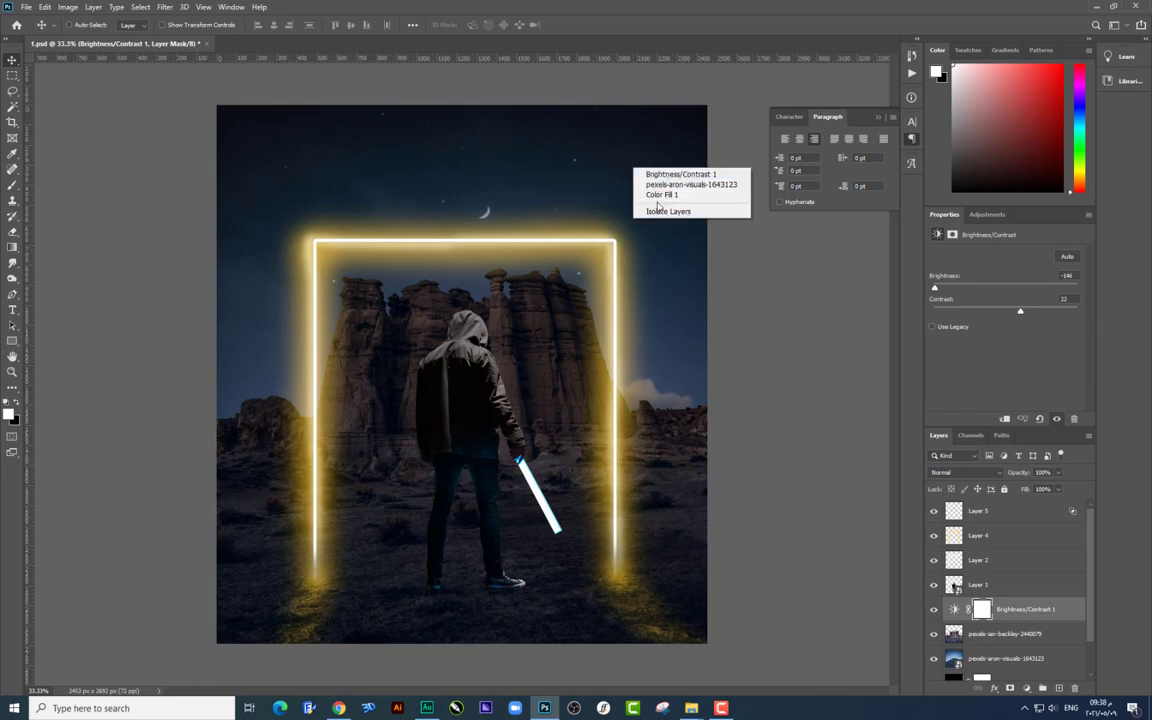
{"action": "left_click", "coordinate": [652, 185]}
{"action": "left_click", "coordinate": [652, 185]}
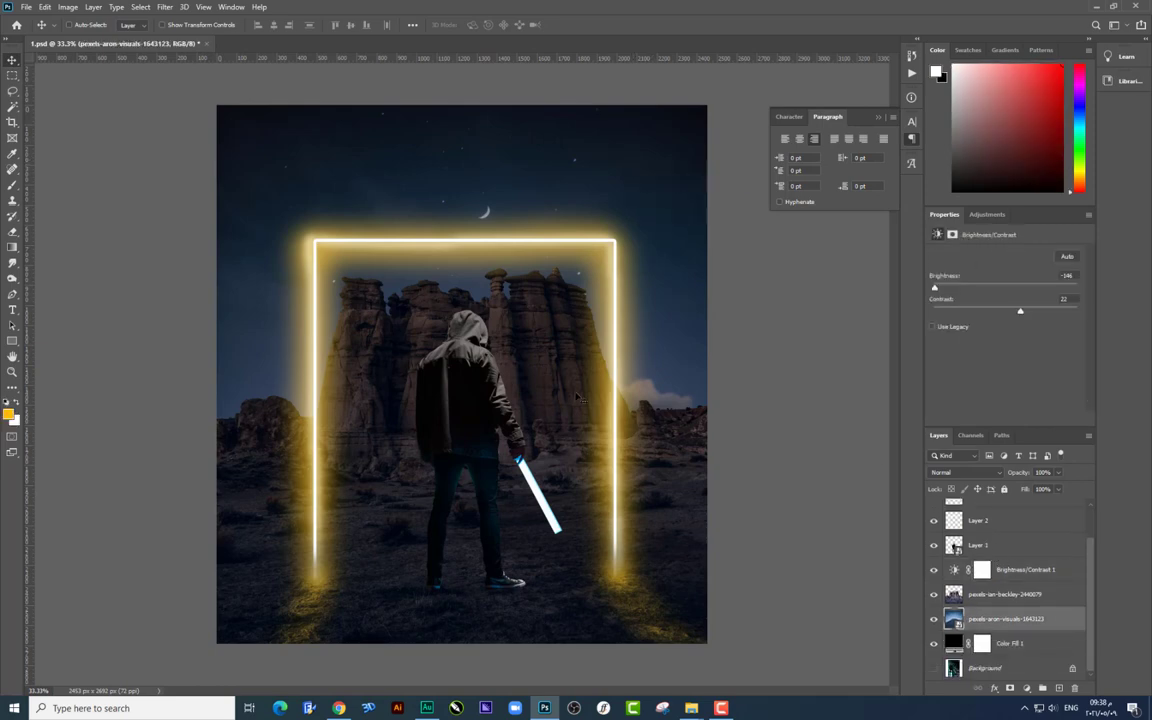
{"action": "left_click_drag", "start_coordinate": [568, 357], "coordinate": [590, 366]}
{"action": "key", "text": "ctrl+j"}
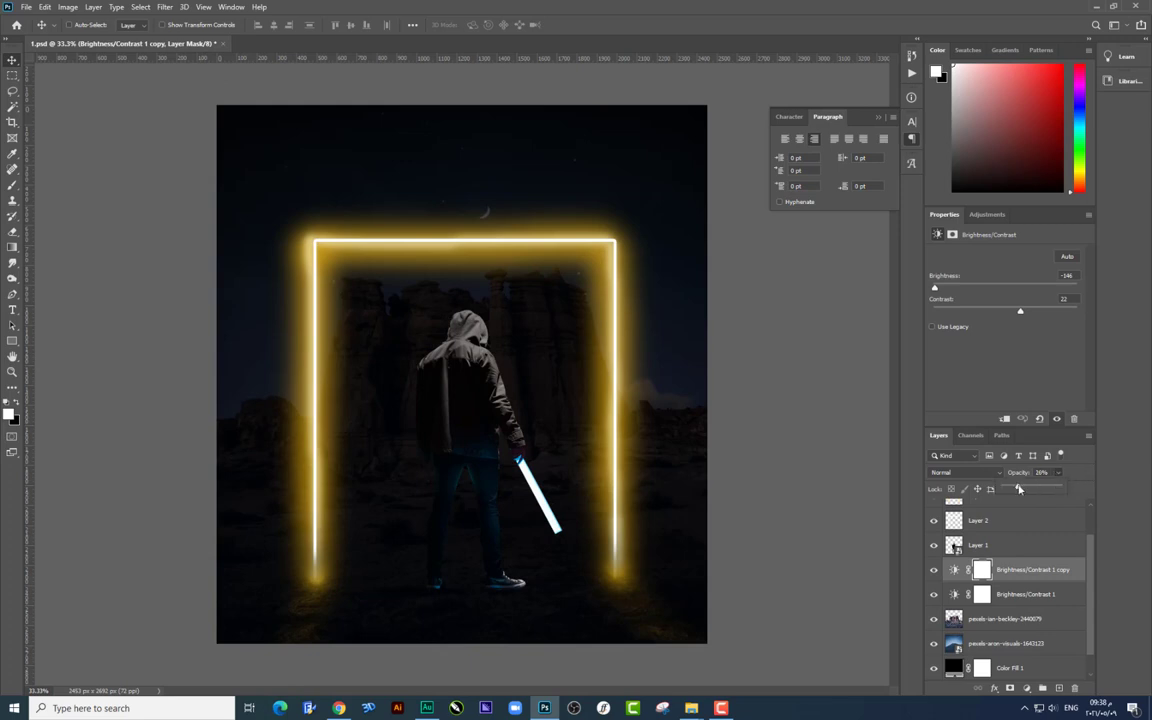
{"action": "left_click_drag", "start_coordinate": [1019, 489], "coordinate": [1031, 489]}
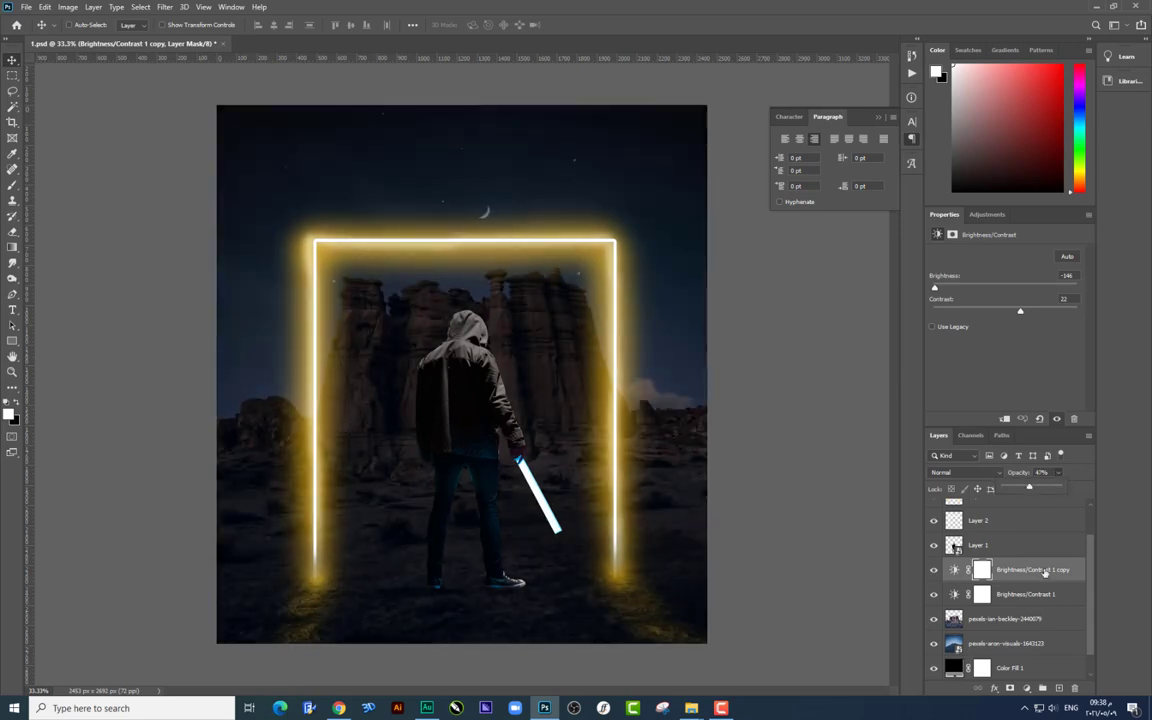
{"action": "left_click", "coordinate": [954, 569]}
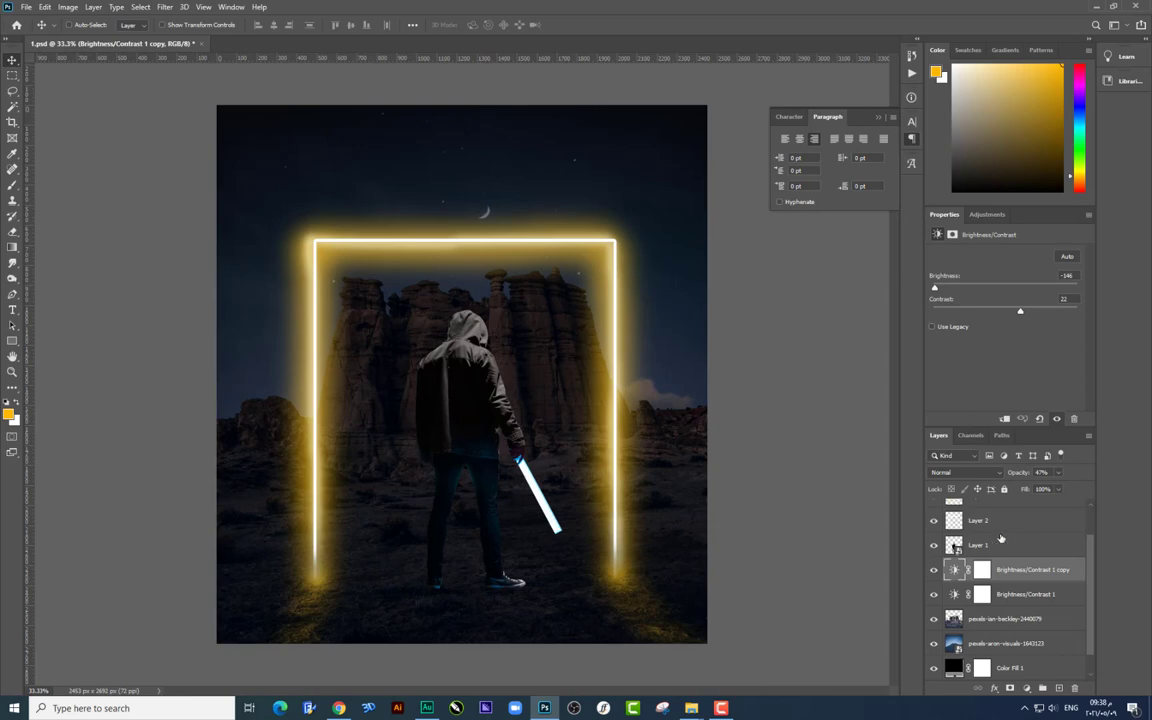
Step: Attempt erasing on the adjustment copy, dismiss the errors, and select its layer mask
{"action": "left_click", "coordinate": [11, 239]}
{"action": "left_click", "coordinate": [522, 448]}
{"action": "left_click", "coordinate": [563, 260]}
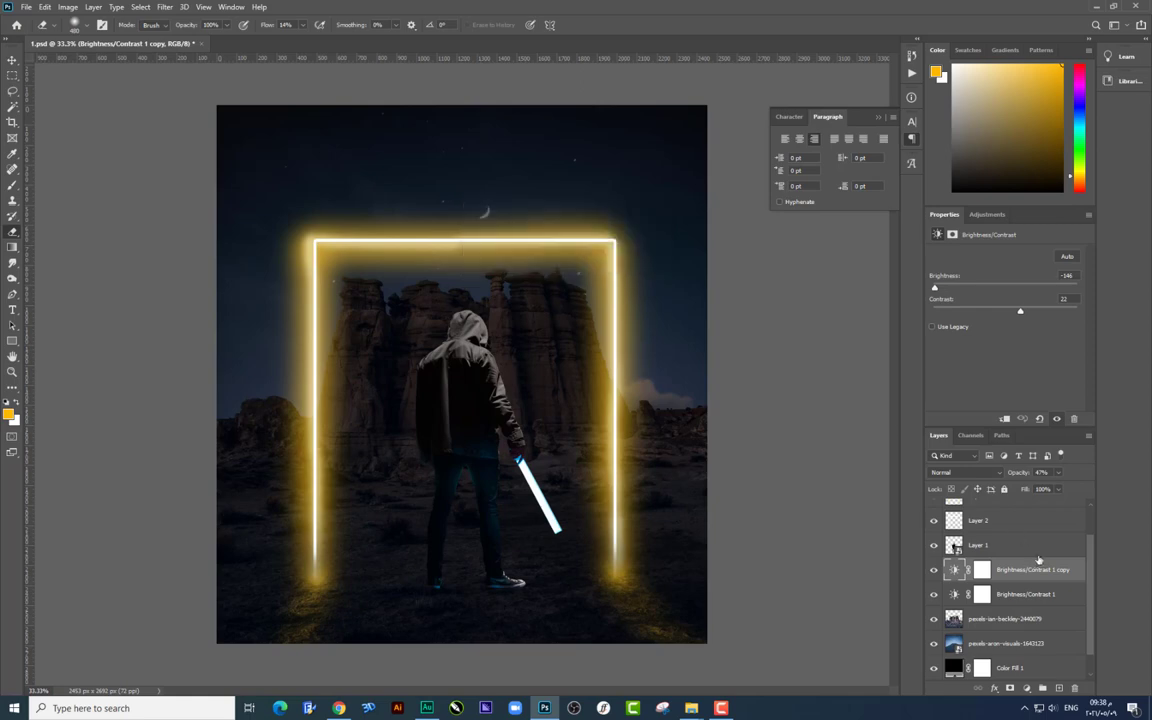
{"action": "right_click", "coordinate": [1039, 561]}
{"action": "left_click", "coordinate": [452, 317]}
{"action": "left_click", "coordinate": [452, 317]}
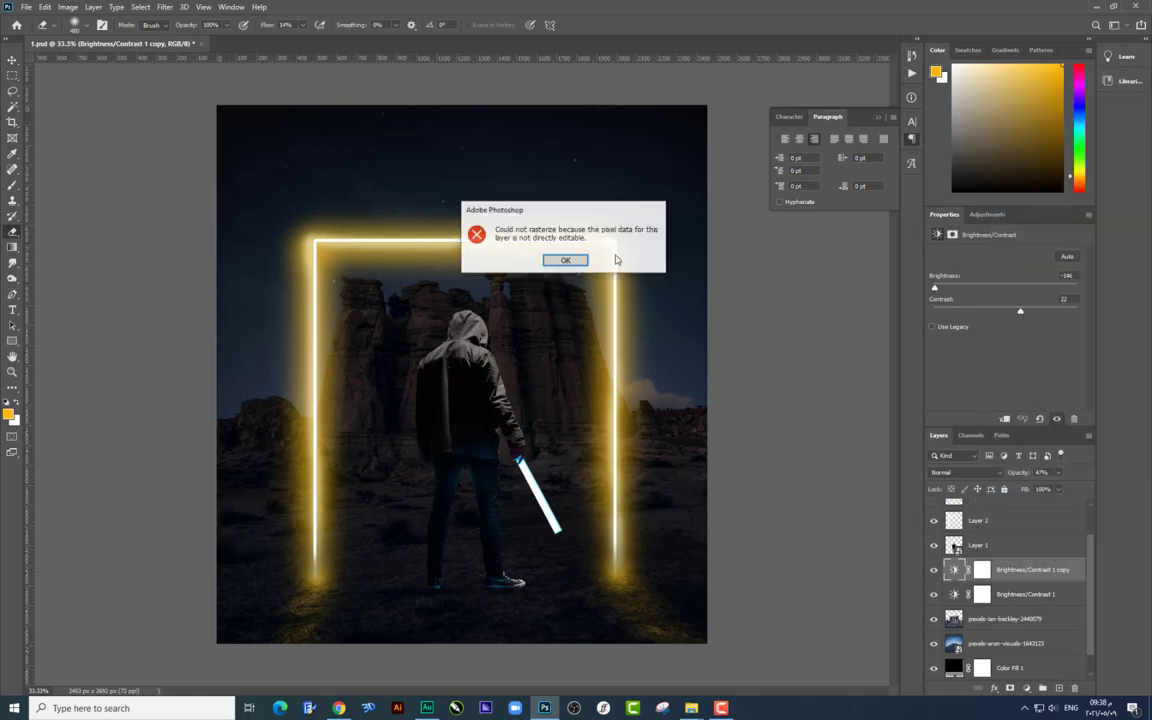
{"action": "left_click", "coordinate": [527, 234]}
{"action": "left_click", "coordinate": [981, 569]}
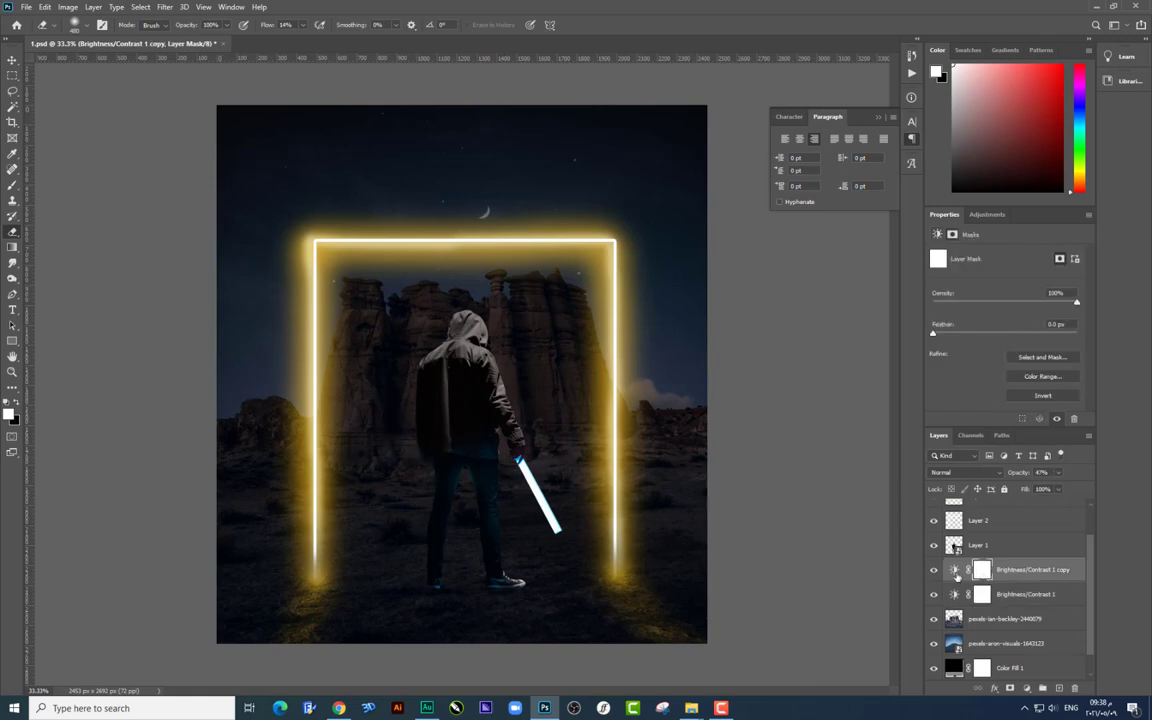
Step: Target the Brightness/Contrast 1 copy's mask with a brush enlarged to about 1300 px
{"action": "left_click", "coordinate": [955, 571]}
{"action": "left_click", "coordinate": [983, 570]}
{"action": "right_click", "coordinate": [548, 437]}
{"action": "left_click_drag", "start_coordinate": [677, 466], "coordinate": [673, 460]}
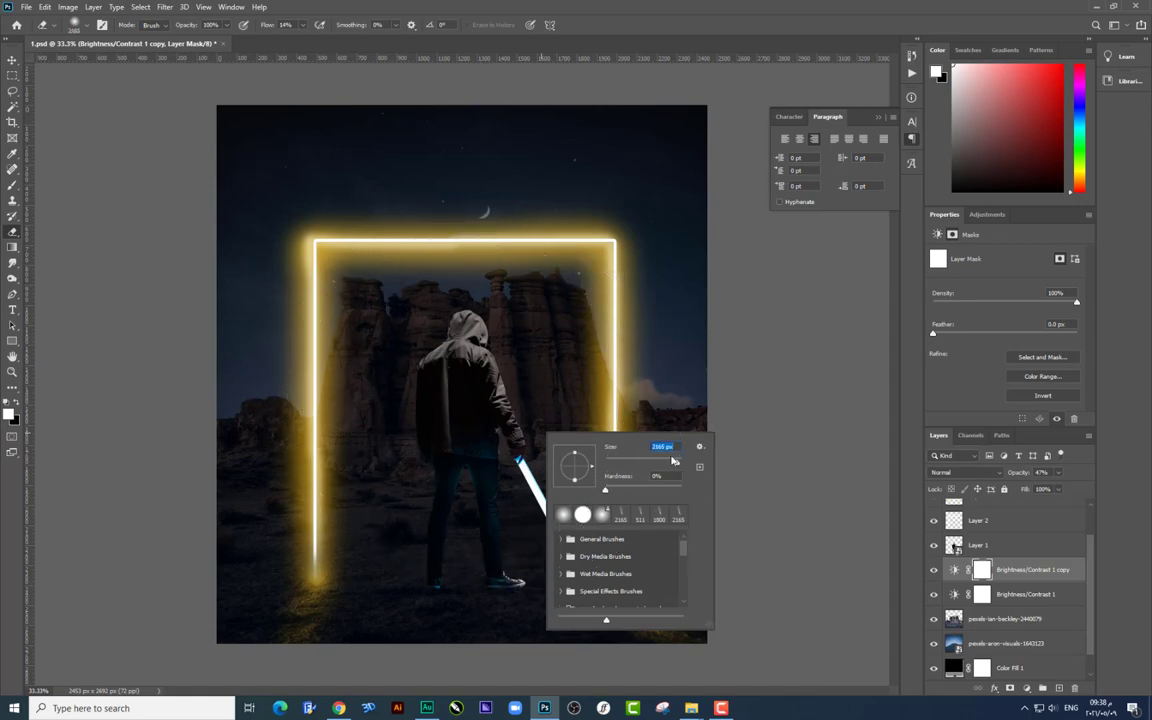
{"action": "left_click", "coordinate": [472, 375]}
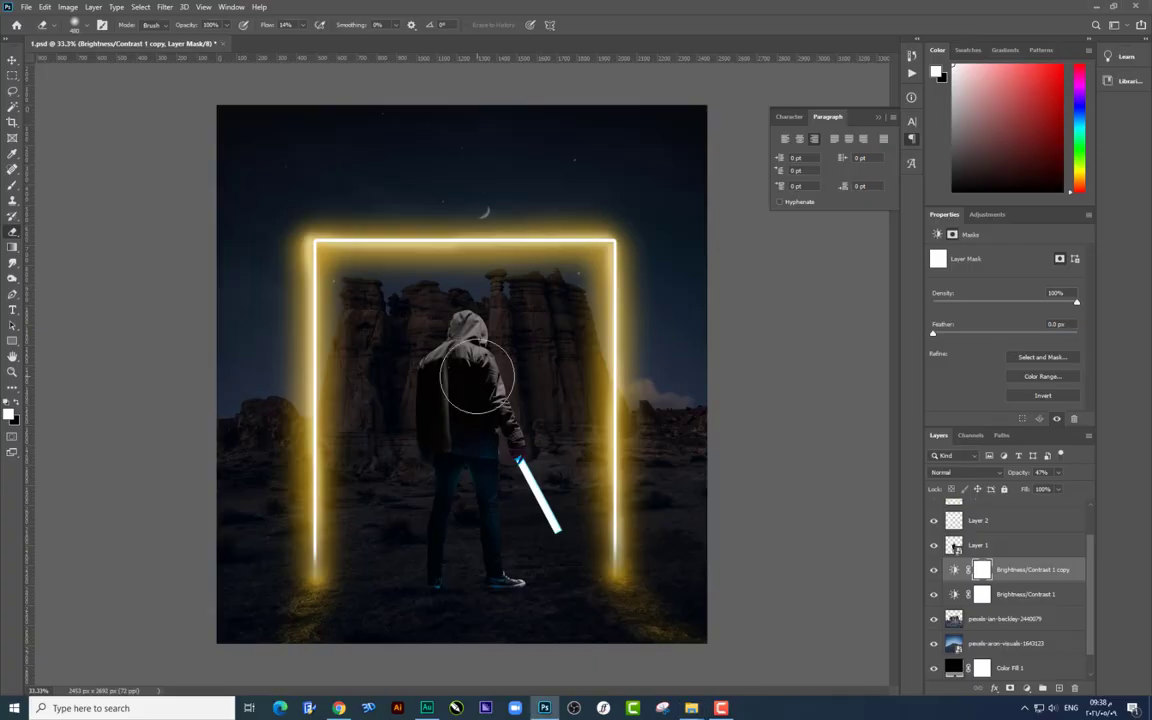
{"action": "key", "text": "bracketright"}
{"action": "key", "text": "bracketright"}
{"action": "key", "text": "bracketright"}
{"action": "key", "text": "bracketright"}
{"action": "key", "text": "bracketright"}
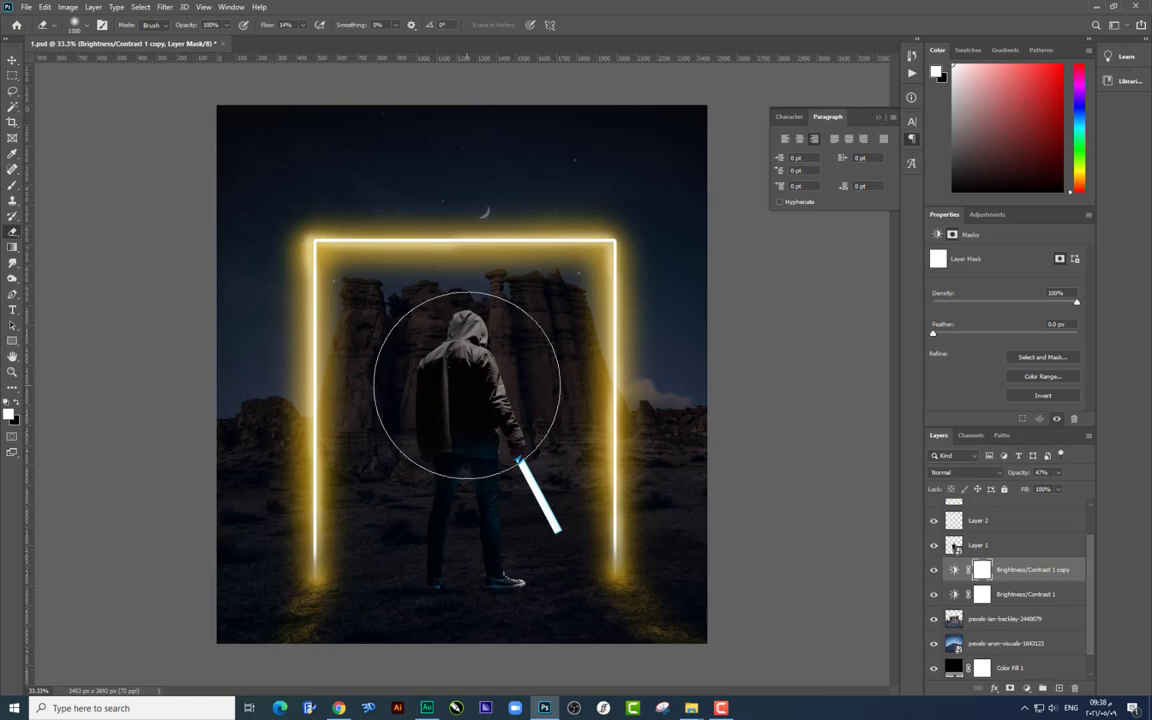
{"action": "key", "text": "bracketright"}
{"action": "key", "text": "bracketright"}
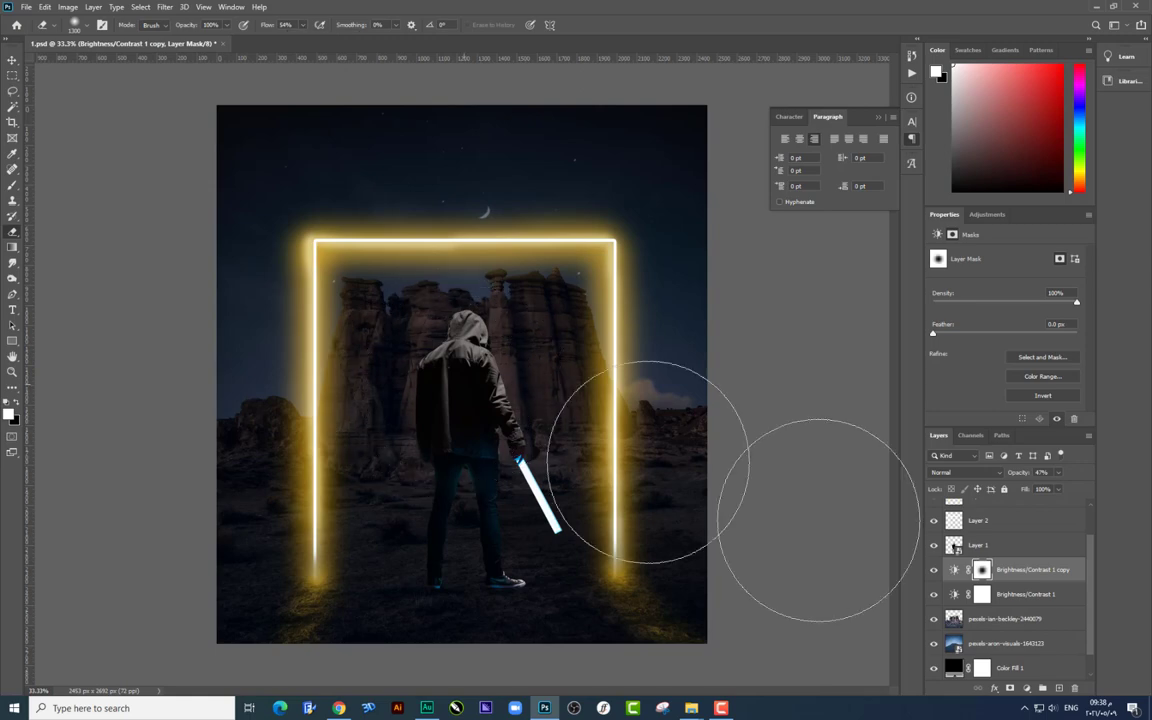
Step: Use 29% flow on the Brightness/Contrast masks around the figure, then zoom in
{"action": "left_click", "coordinate": [1010, 596]}
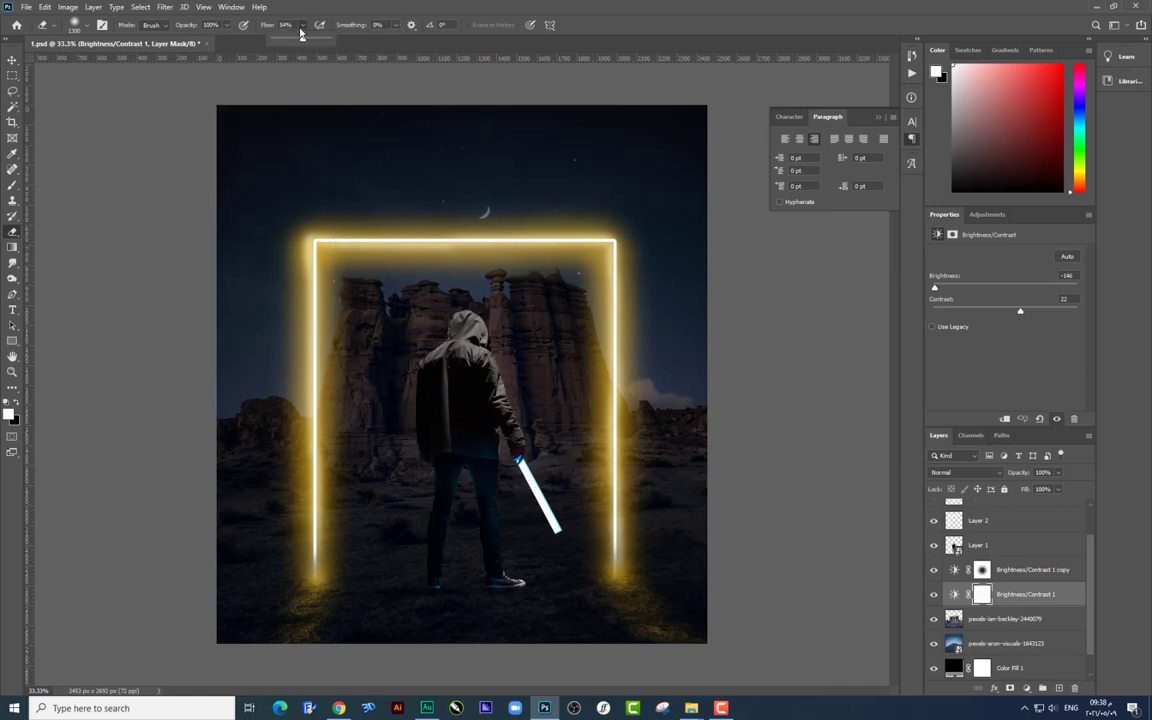
{"action": "left_click", "coordinate": [415, 408]}
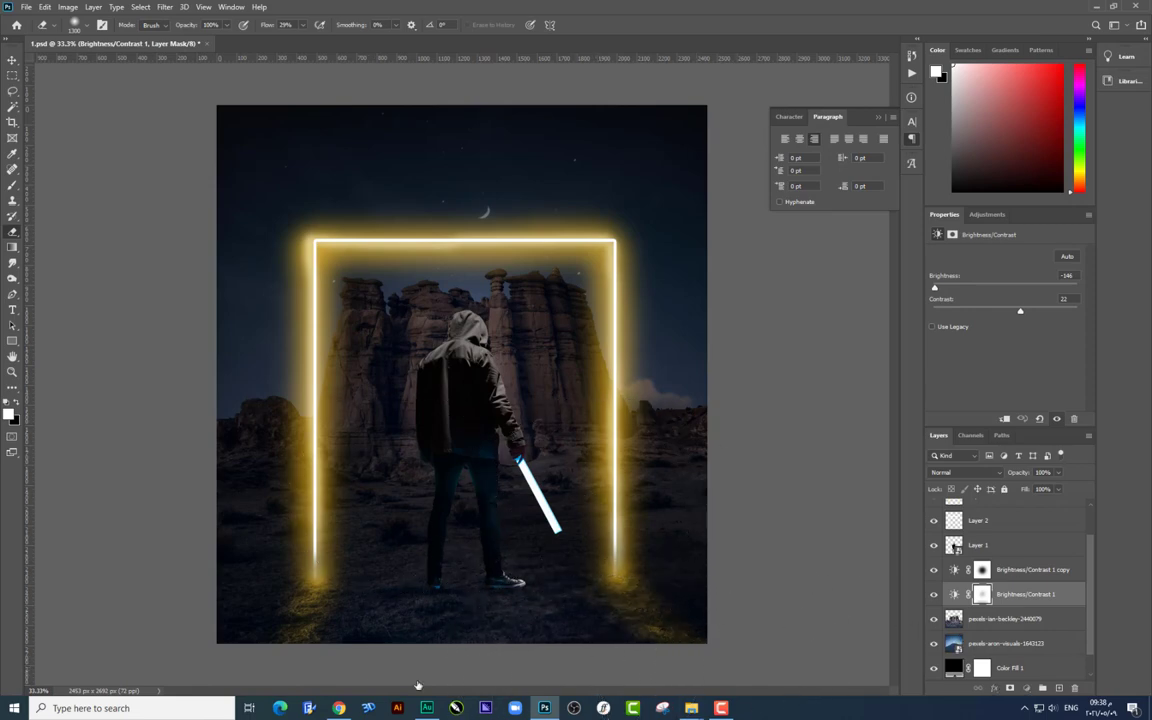
{"action": "key", "text": "alt+bracketright"}
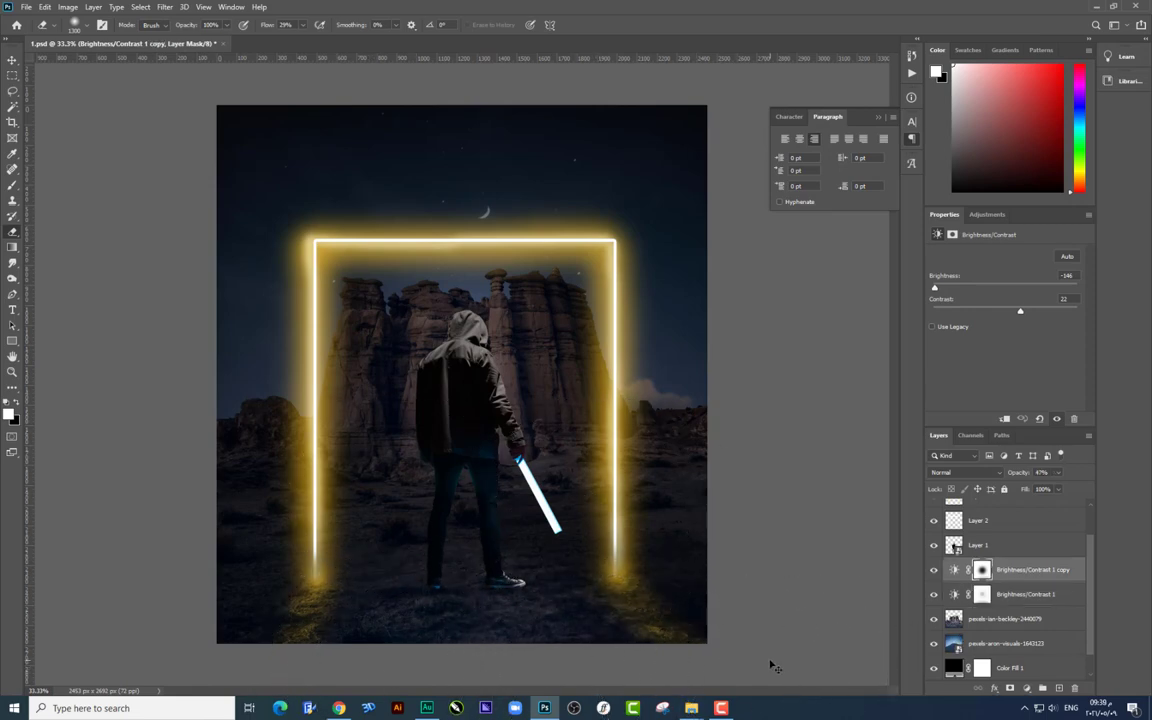
{"action": "key", "text": "ctrl+minus"}
{"action": "key", "text": "ctrl+plus"}
Step: Add a new layer above Layer 5 and sample the saber's cyan as foreground colour
{"action": "key", "text": "ctrl+plus"}
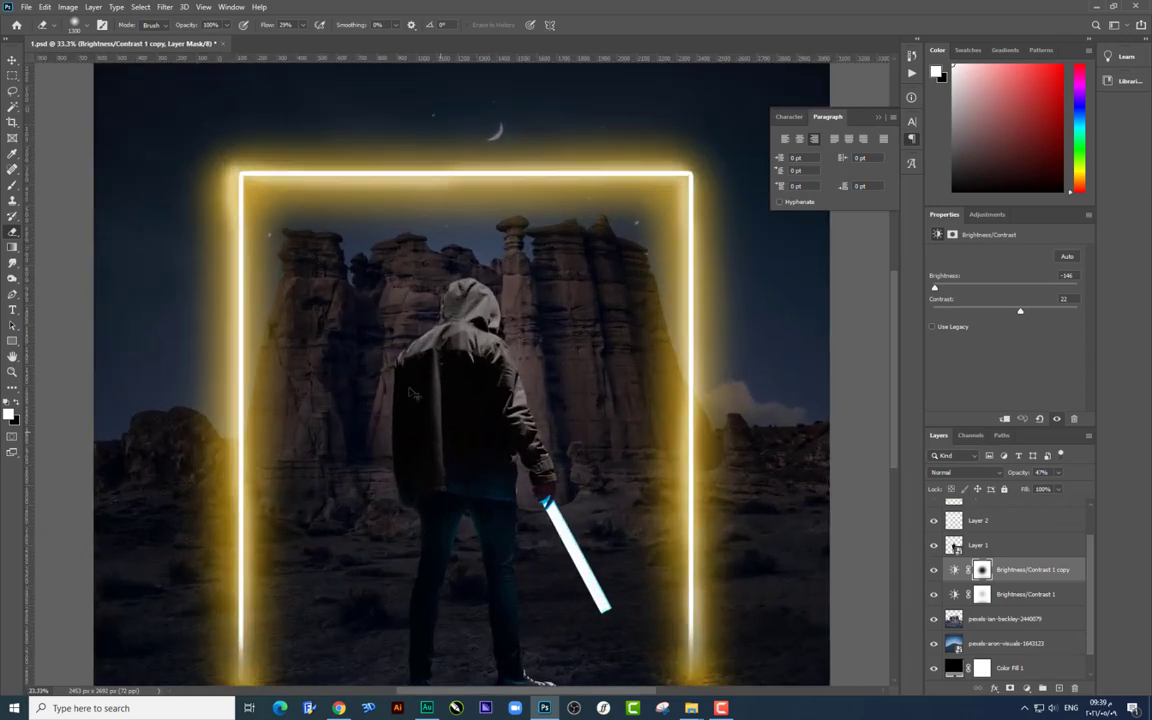
{"action": "key", "text": "ctrl+plus"}
{"action": "key", "text": "ctrl+plus"}
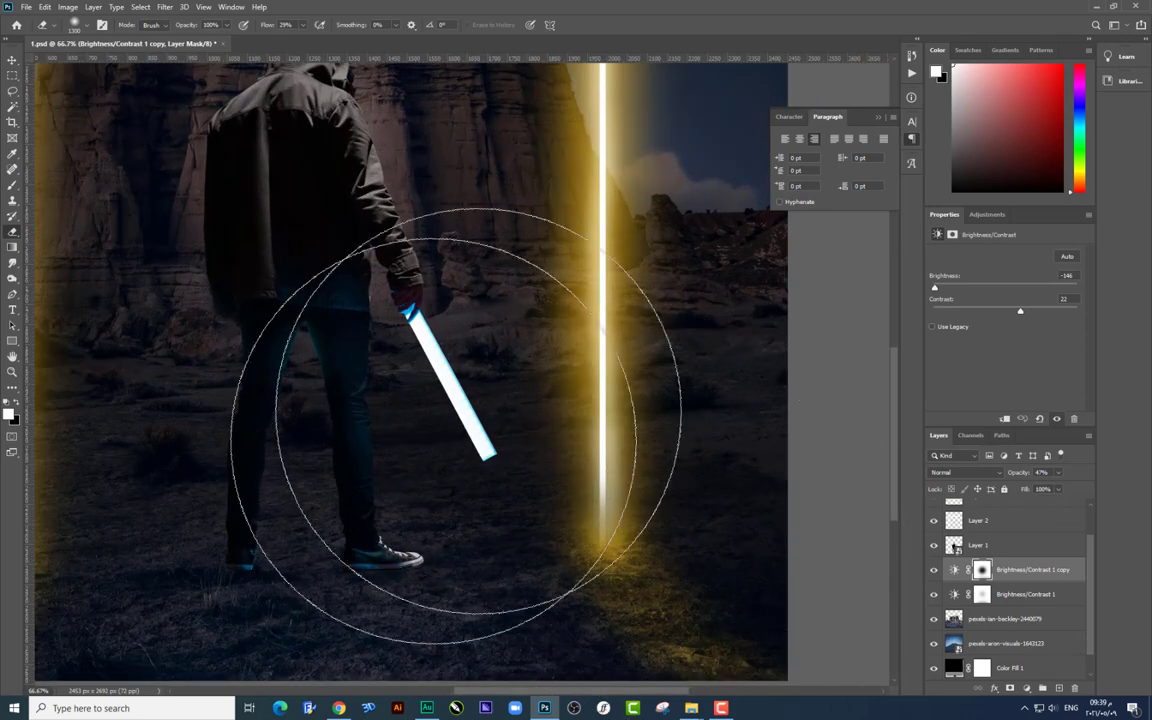
{"action": "scroll", "coordinate": [1005, 548], "scroll_direction": "up", "scroll_amount": 2}
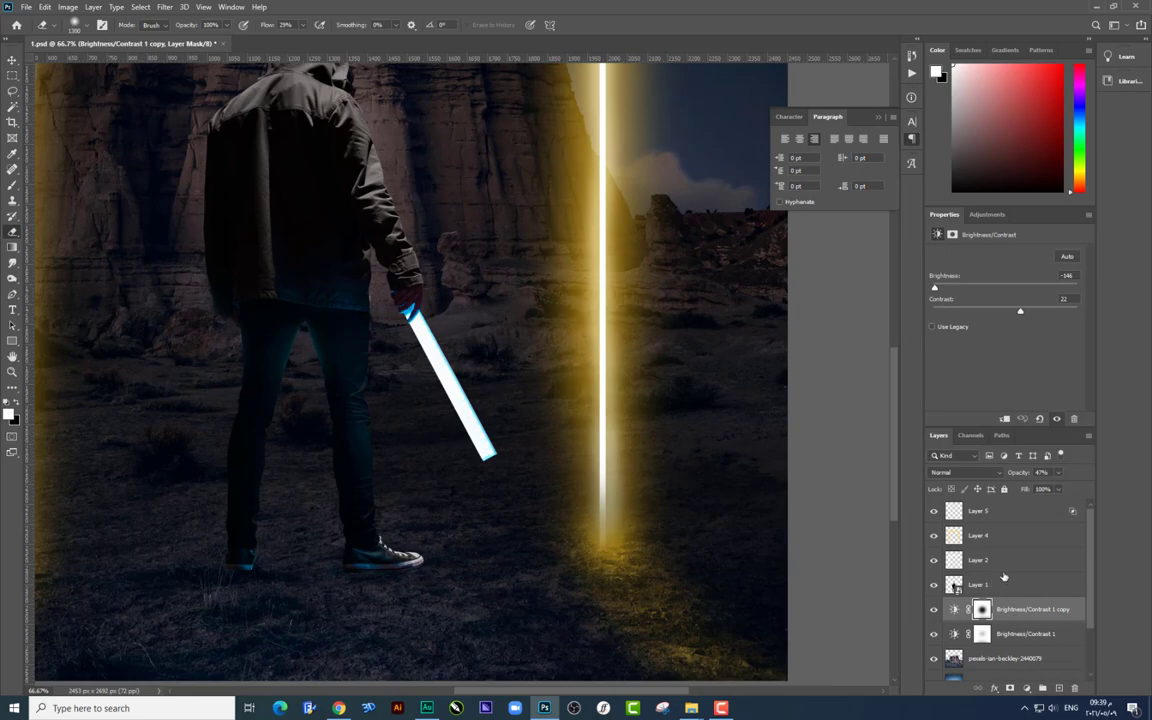
{"action": "left_click", "coordinate": [995, 516]}
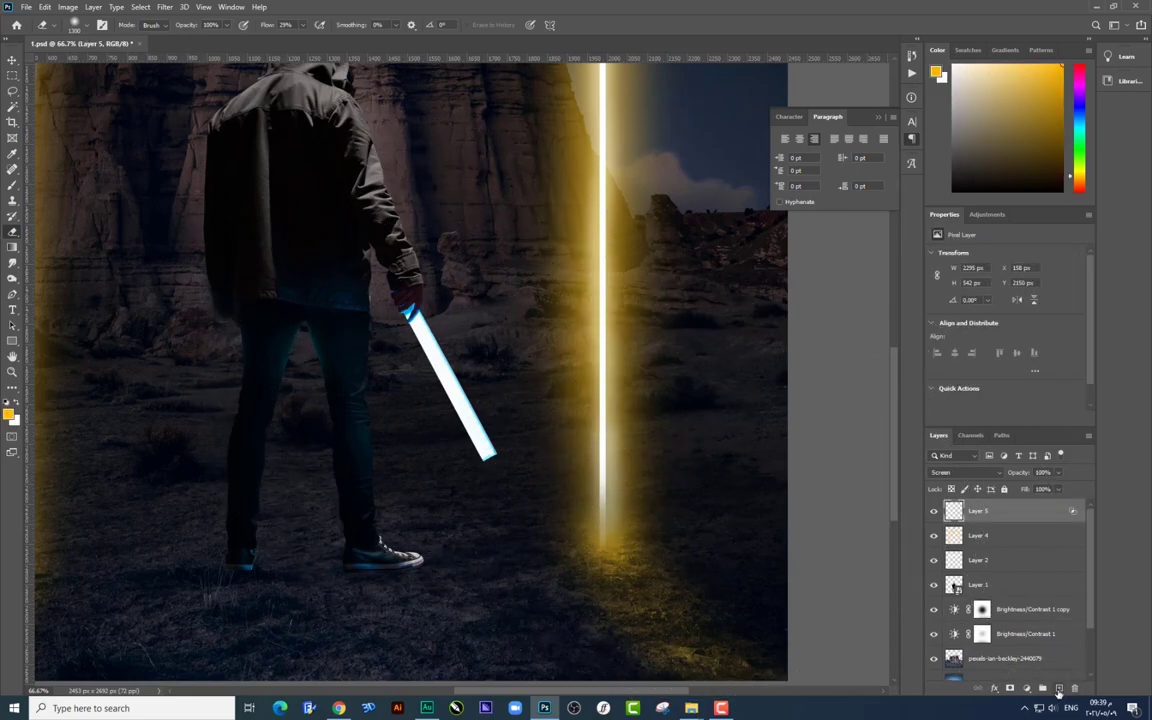
{"action": "left_click", "coordinate": [1058, 689]}
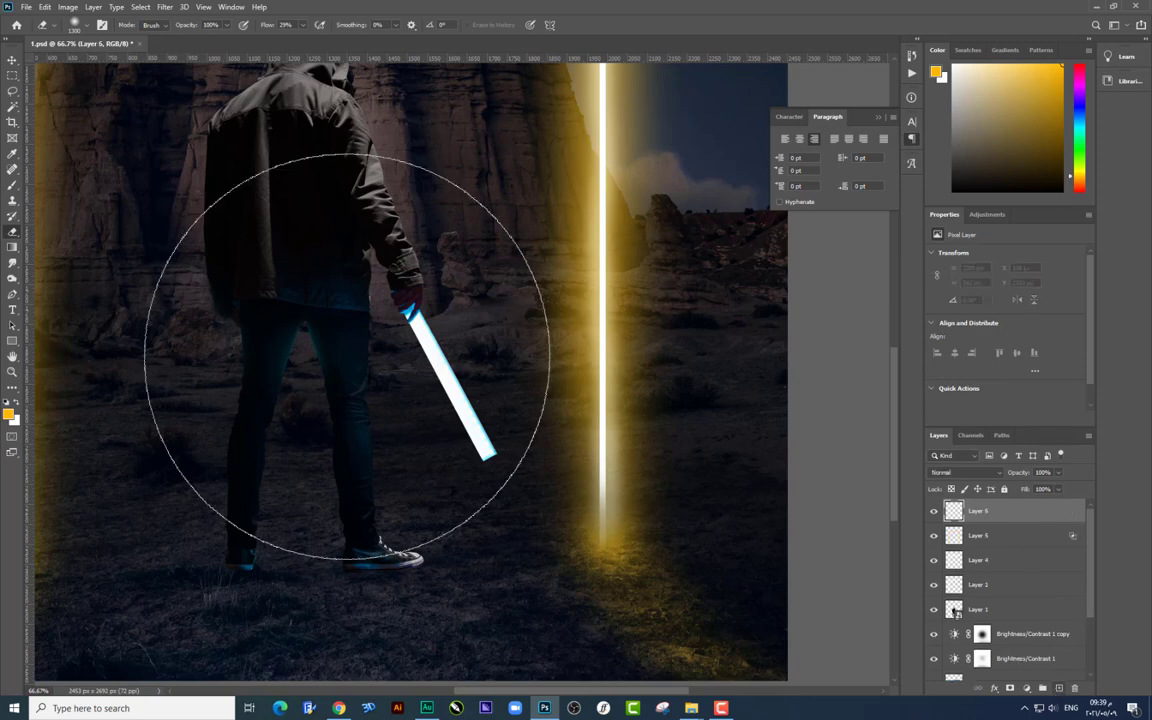
{"action": "left_click", "coordinate": [13, 186]}
{"action": "left_click_drag", "start_coordinate": [348, 291], "coordinate": [389, 316]}
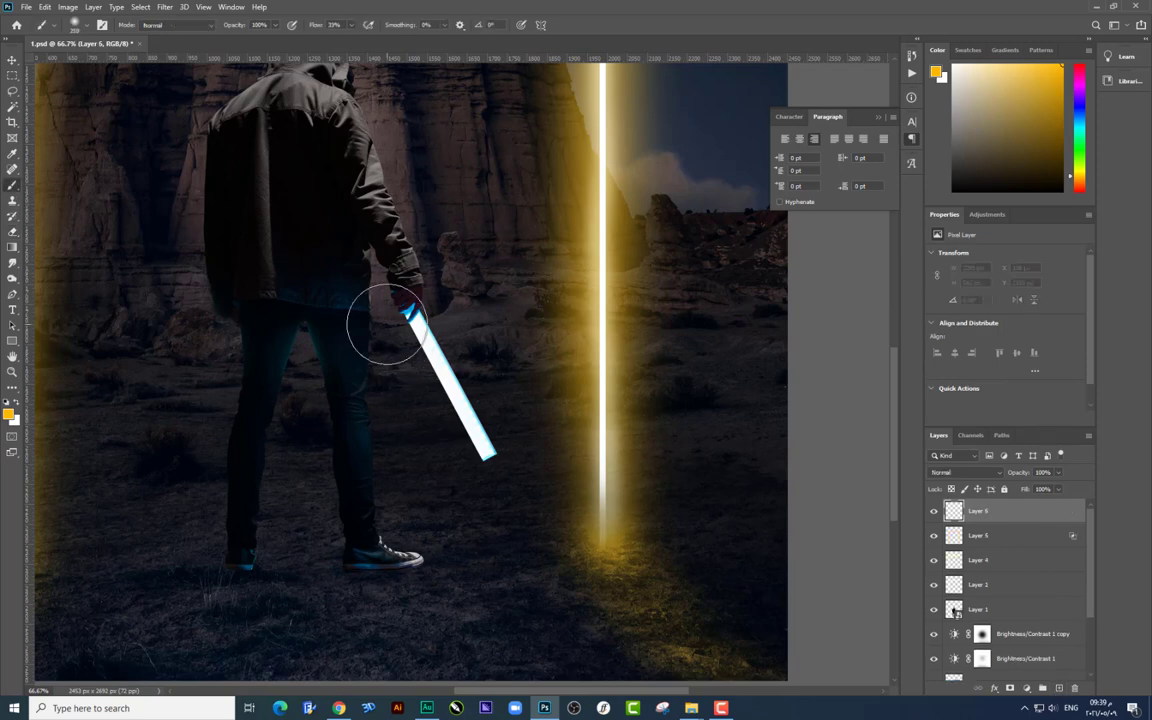
{"action": "left_click", "coordinate": [8, 413]}
{"action": "type", "text": "00ffff"}
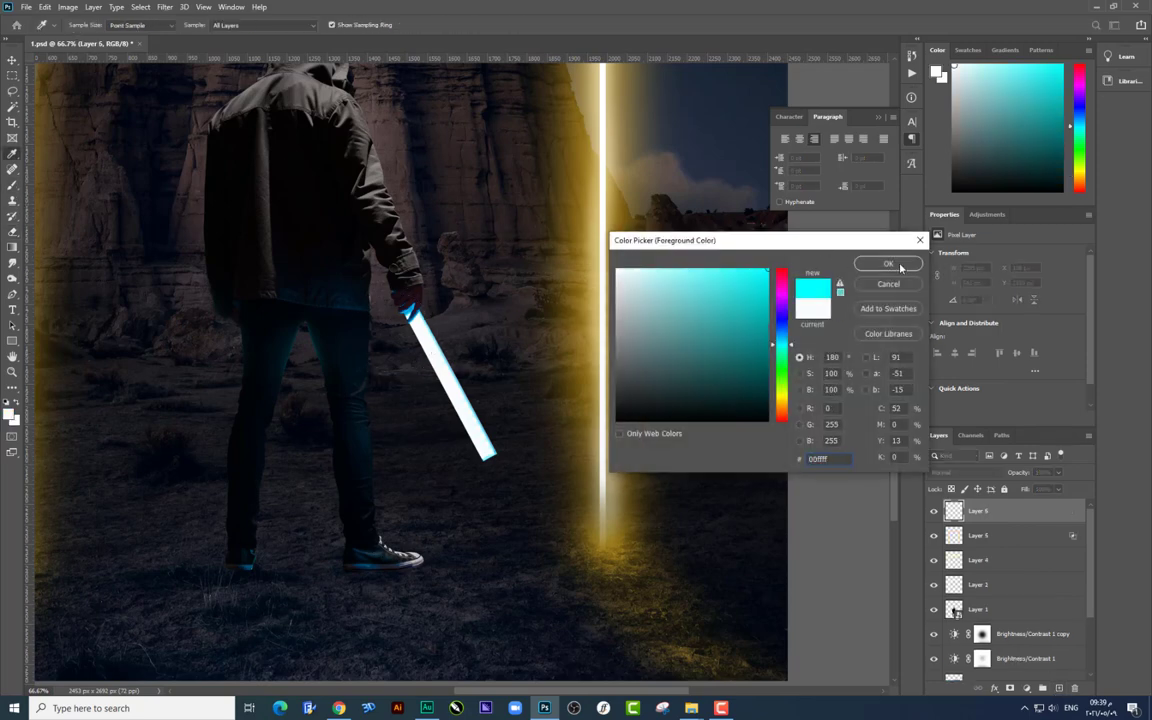
{"action": "left_click", "coordinate": [888, 264]}
Step: Paint a soft 190 px, 54% flow cyan glow along the blade and set it to Screen
{"action": "key", "text": "b"}
{"action": "left_click_drag", "start_coordinate": [351, 31], "coordinate": [330, 40]}
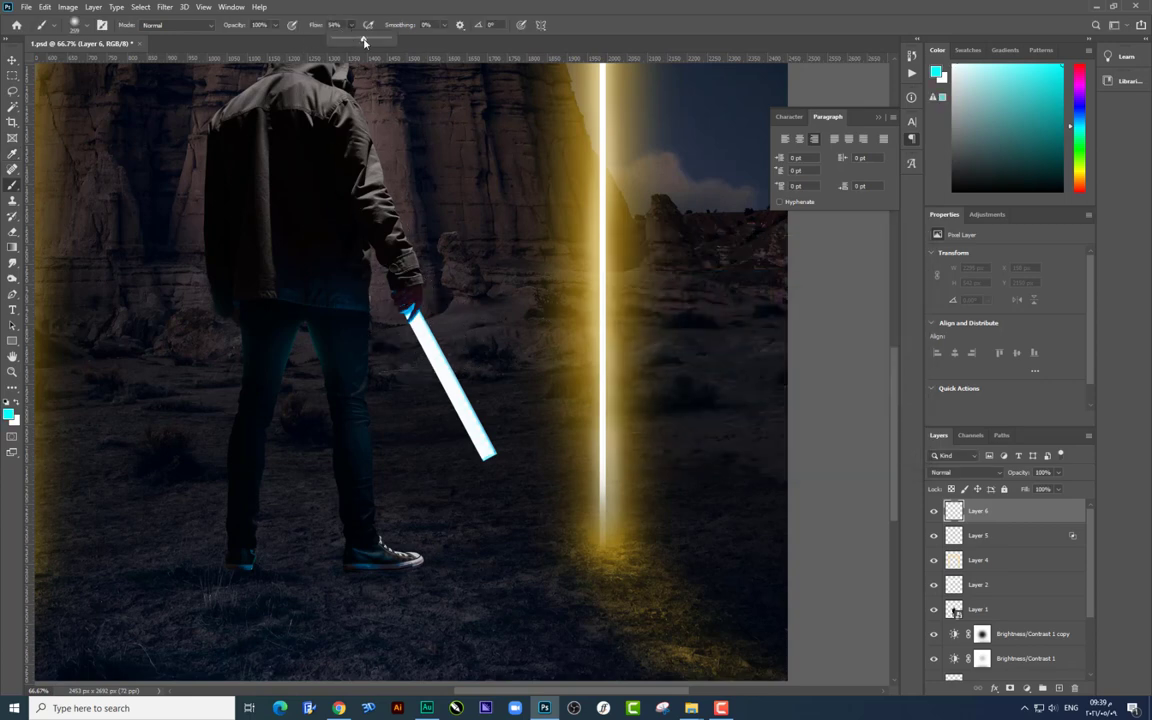
{"action": "right_click", "coordinate": [460, 412]}
{"action": "left_click", "coordinate": [427, 347]}
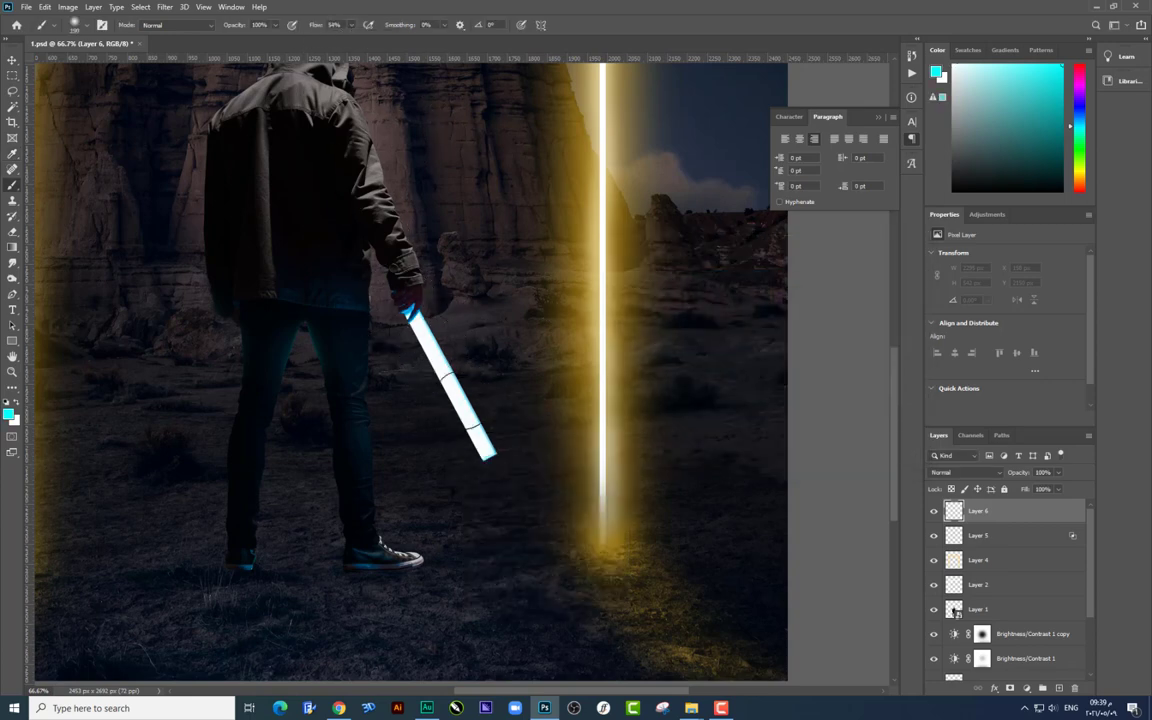
{"action": "left_click_drag", "start_coordinate": [410, 318], "coordinate": [465, 420]}
{"action": "key", "text": "ctrl+z"}
{"action": "left_click_drag", "start_coordinate": [410, 318], "coordinate": [497, 493]}
{"action": "key", "text": "ctrl+z"}
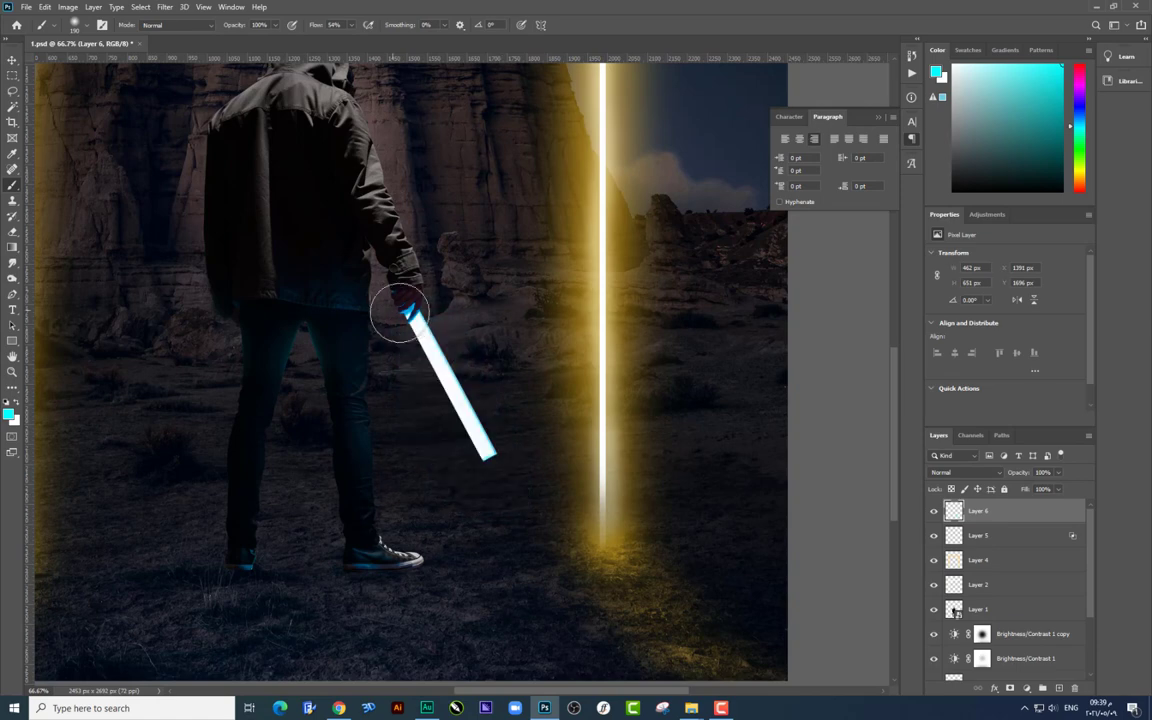
{"action": "left_click_drag", "start_coordinate": [399, 309], "coordinate": [506, 458]}
{"action": "left_click", "coordinate": [965, 472]}
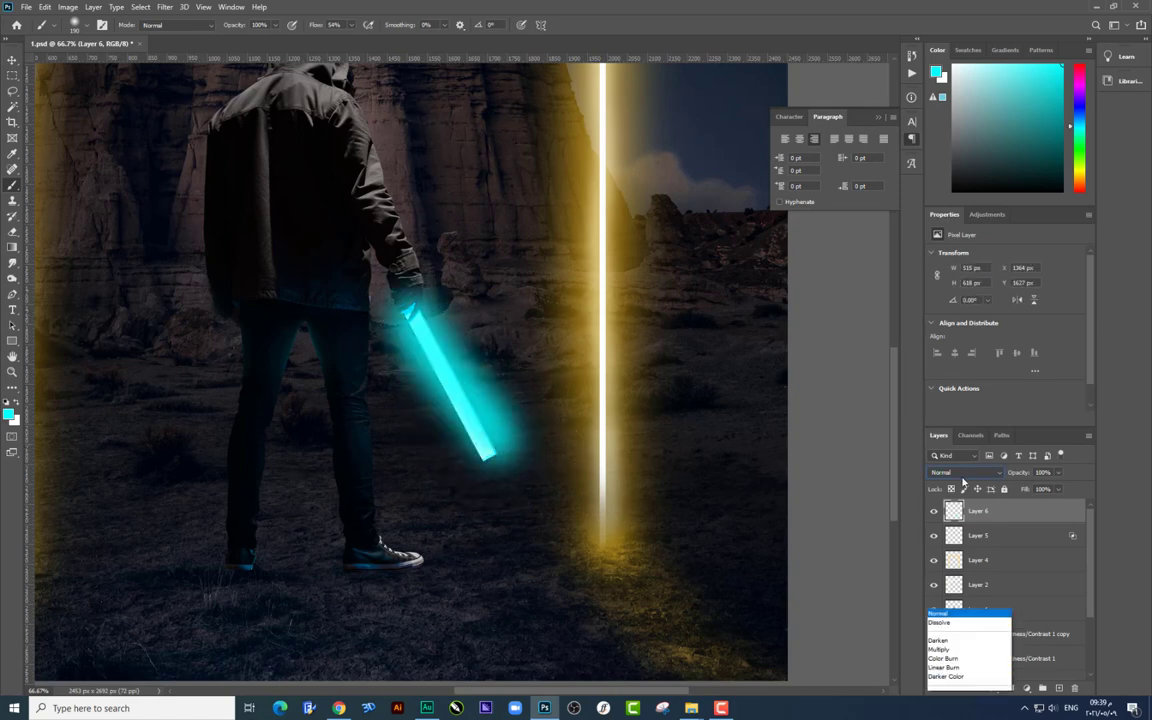
{"action": "left_click", "coordinate": [989, 521]}
Step: Split Layer 6's Underlying Layer black slider to 0/30 so the glow fades over dark areas
{"action": "right_click", "coordinate": [989, 515]}
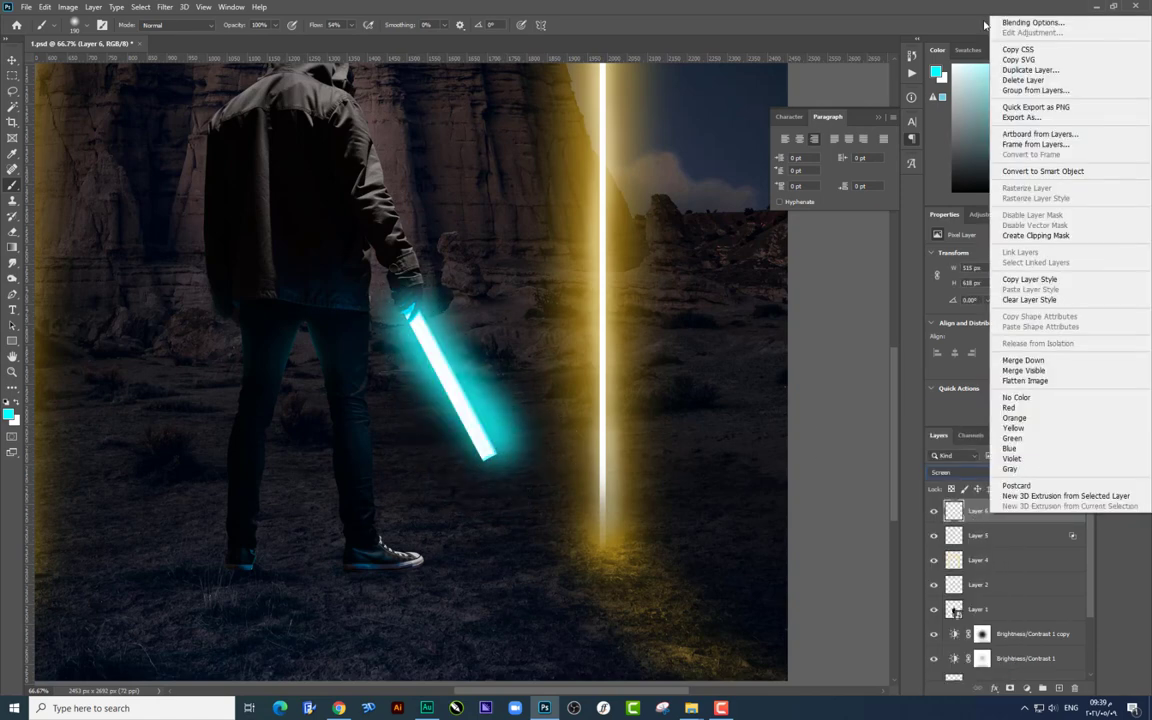
{"action": "left_click", "coordinate": [750, 387]}
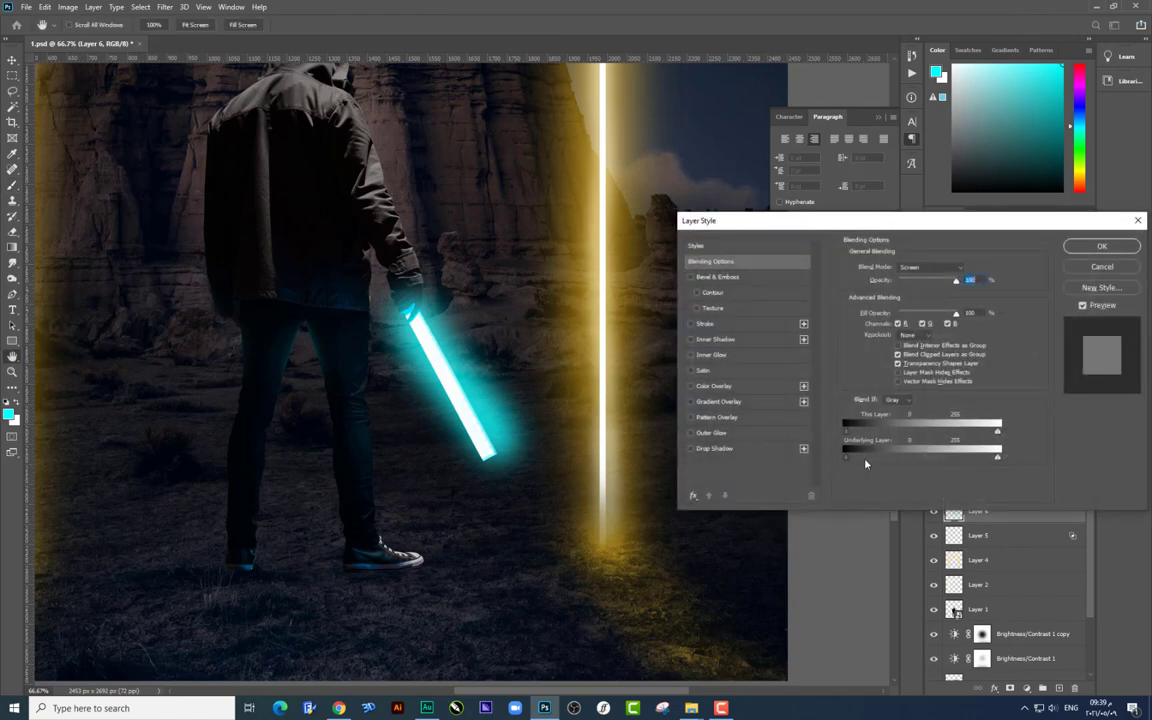
{"action": "left_click_drag", "start_coordinate": [876, 458], "coordinate": [881, 455]}
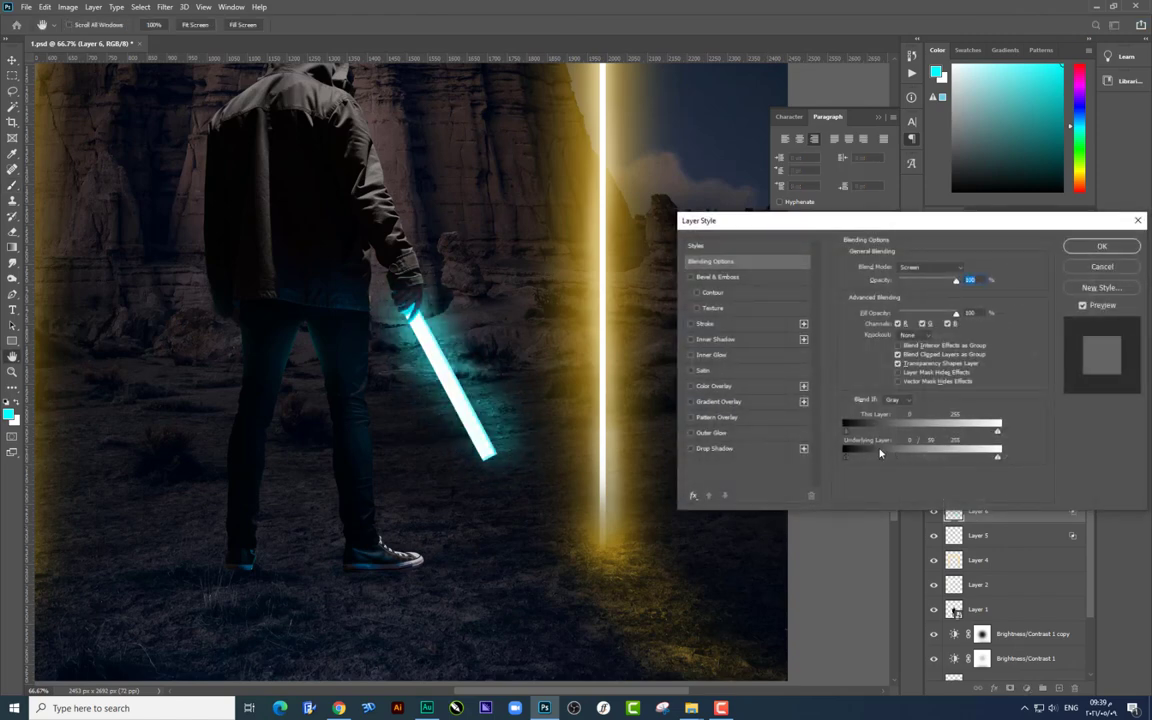
{"action": "key", "text": "Return"}
Step: Distort the cyan glow's corners with Free Transform so it hugs the saber blade
{"action": "key", "text": "ctrl+t"}
{"action": "left_click_drag", "start_coordinate": [557, 255], "coordinate": [519, 268]}
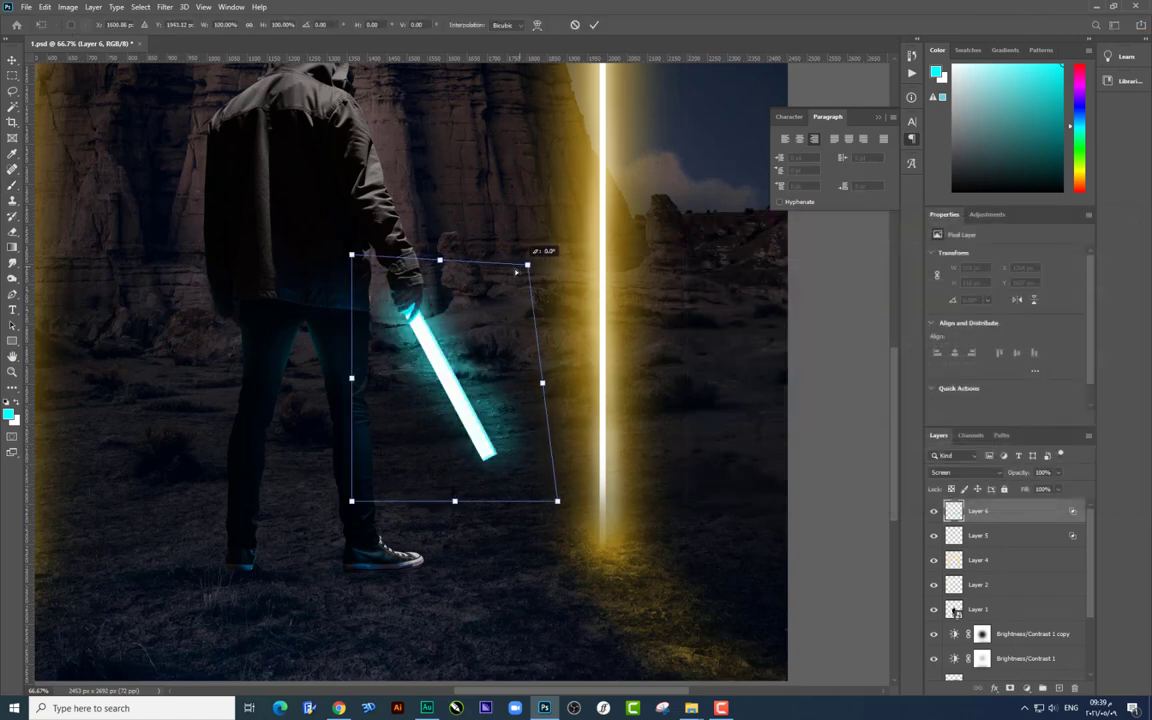
{"action": "left_click_drag", "start_coordinate": [352, 500], "coordinate": [392, 511]}
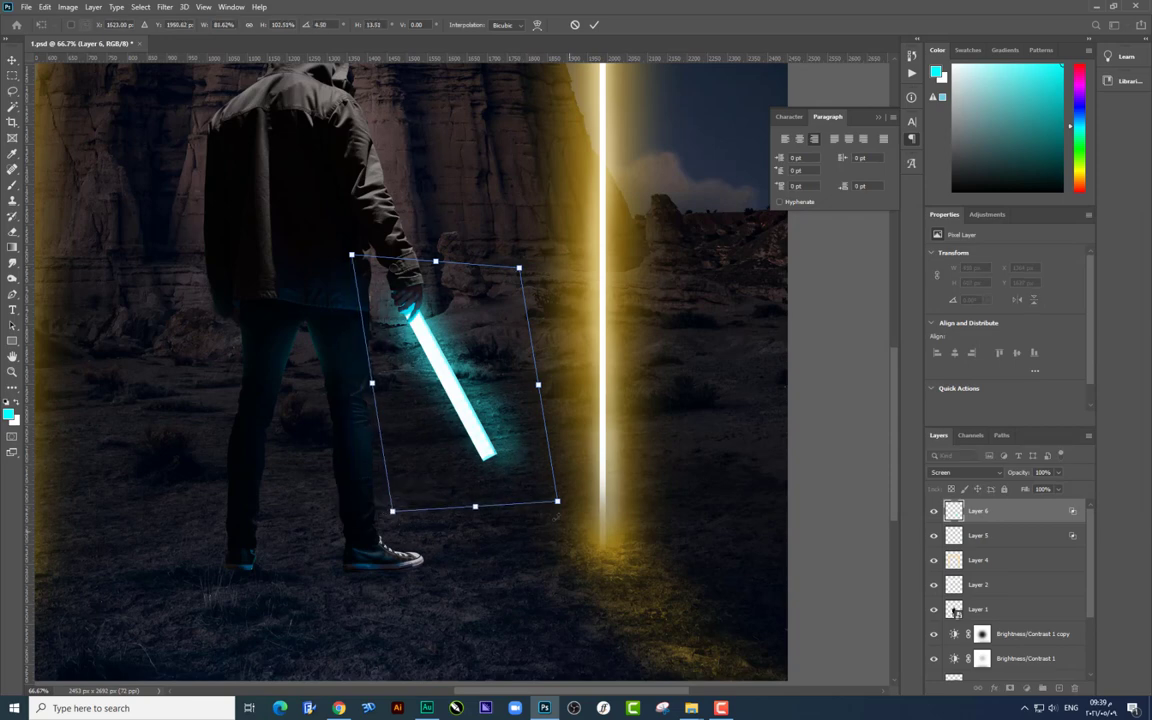
{"action": "left_click_drag", "start_coordinate": [556, 501], "coordinate": [541, 511]}
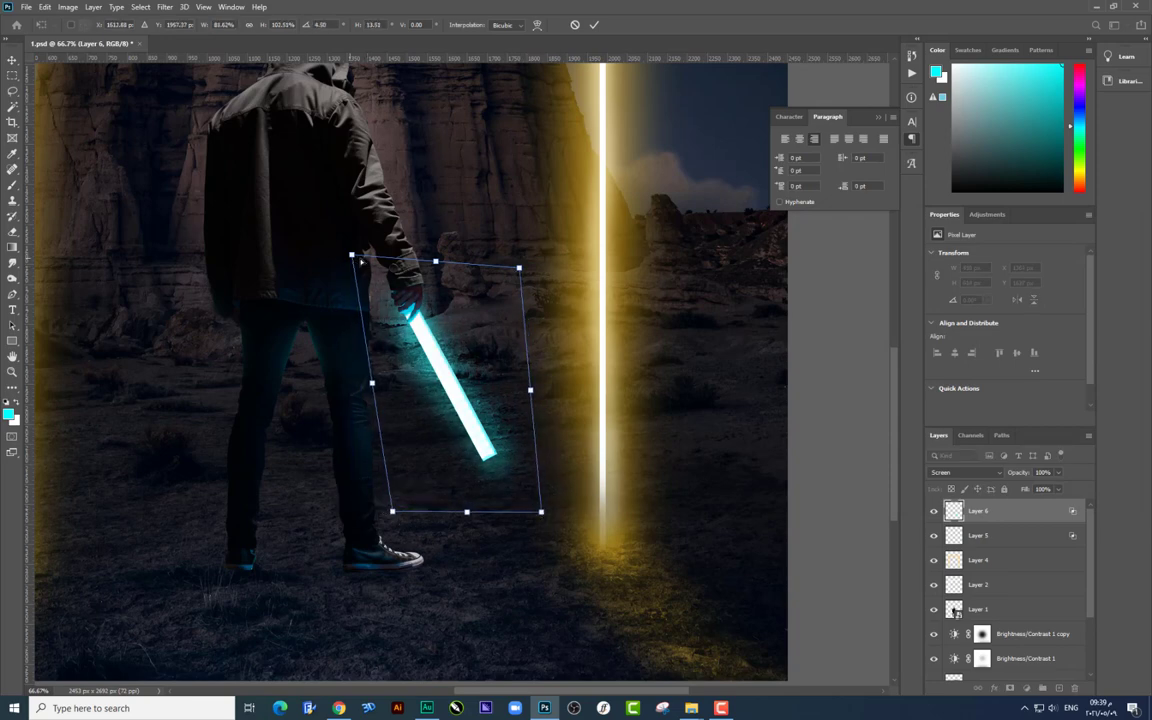
{"action": "left_click_drag", "start_coordinate": [359, 261], "coordinate": [372, 260]}
{"action": "left_click_drag", "start_coordinate": [517, 271], "coordinate": [514, 250]}
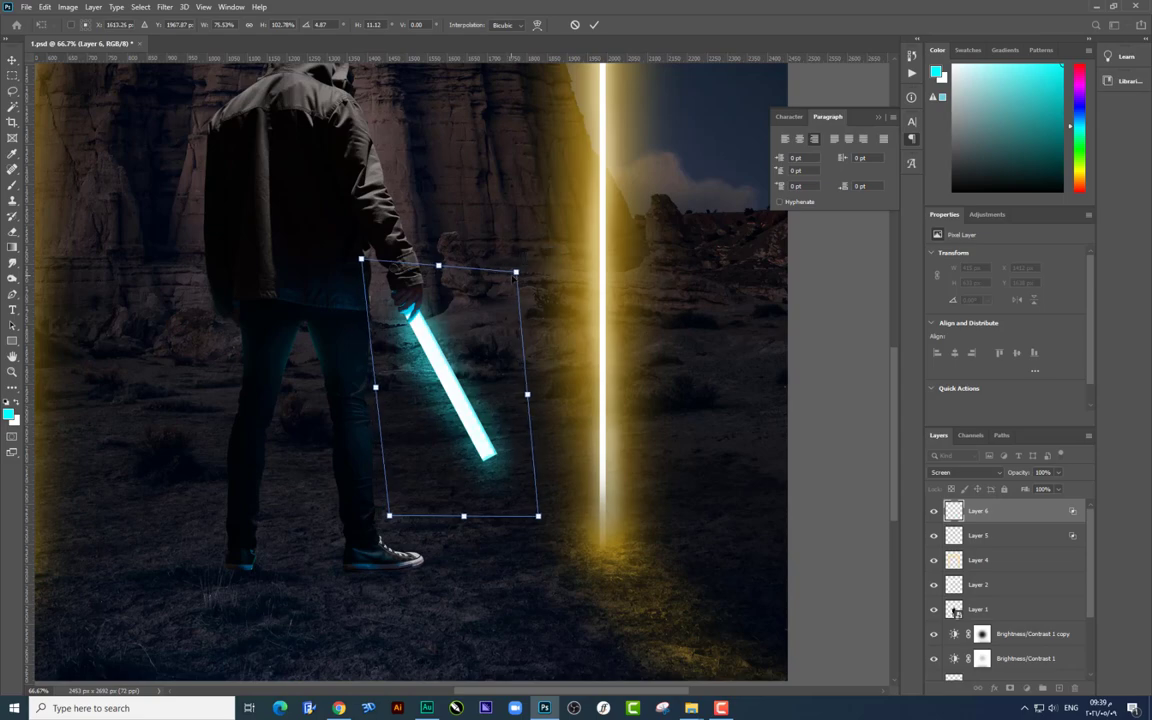
{"action": "key", "text": "Return"}
{"action": "key", "text": "b"}
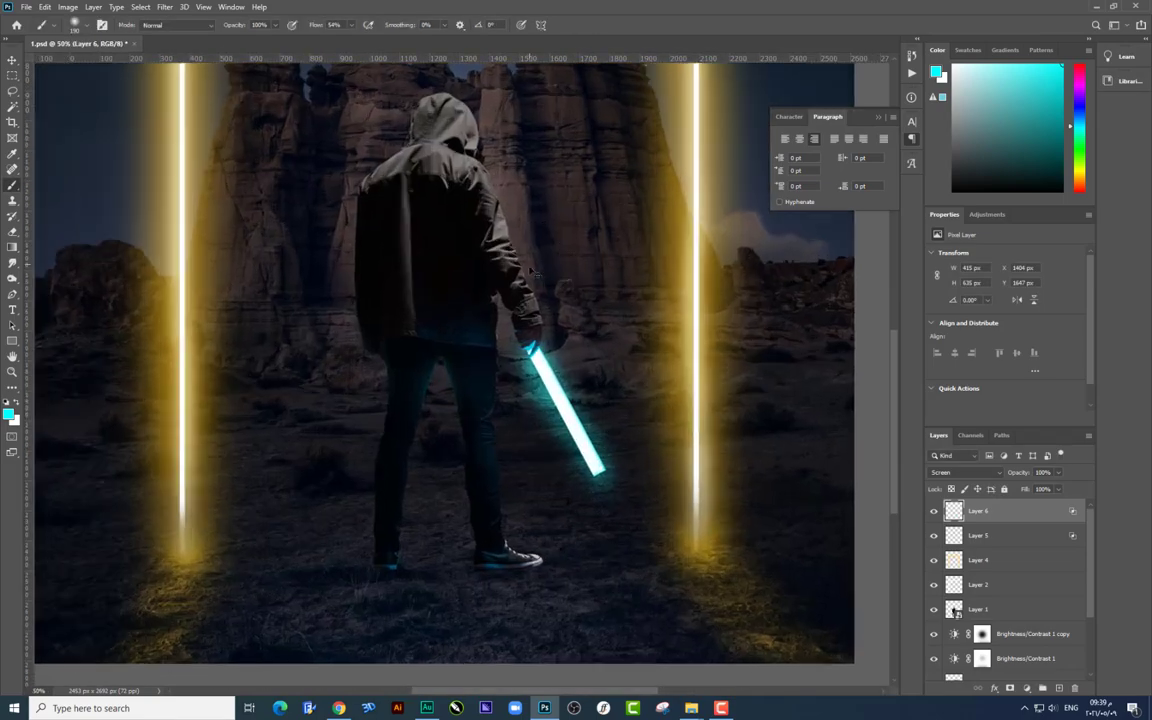
Step: Select Layer 1, the hooded figure, and open the new fill or adjustment layer menu
{"action": "scroll", "coordinate": [534, 270], "scroll_direction": "up", "scroll_amount": 2}
{"action": "left_click_drag", "start_coordinate": [550, 314], "coordinate": [538, 395]}
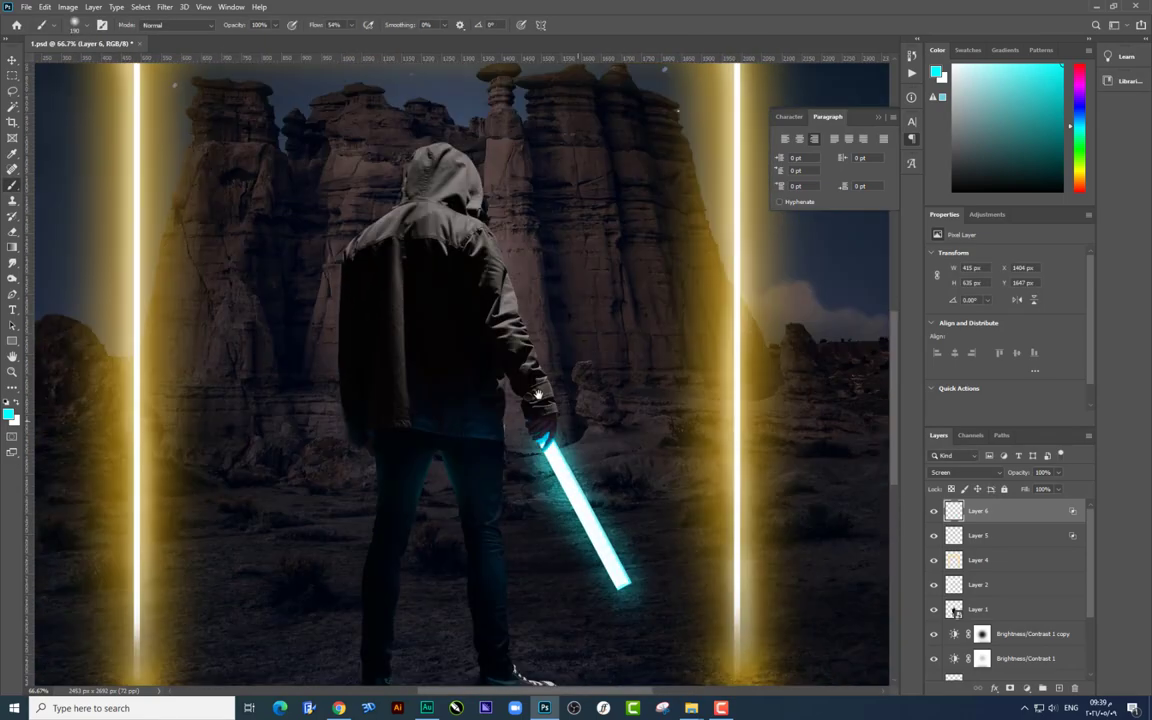
{"action": "left_click", "coordinate": [12, 59]}
{"action": "right_click", "coordinate": [430, 270]}
{"action": "left_click", "coordinate": [445, 278]}
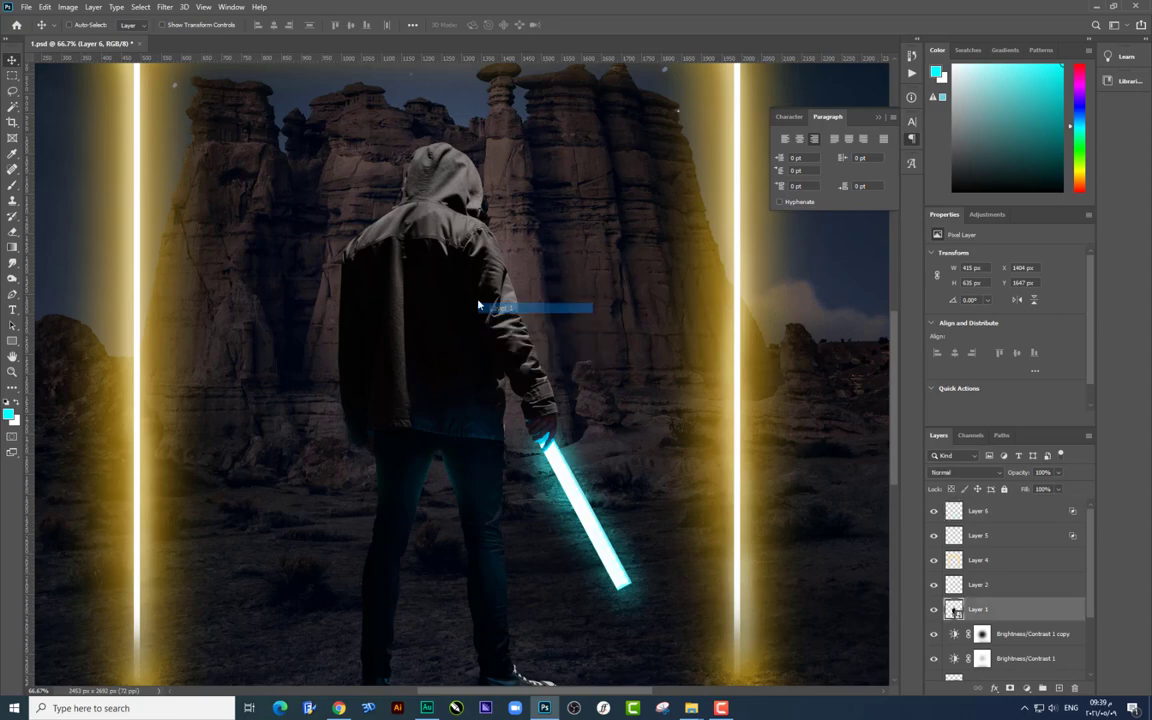
{"action": "mouse_move", "coordinate": [488, 306]}
{"action": "left_mouse_down"}
{"action": "mouse_move", "coordinate": [488, 291]}
{"action": "mouse_move", "coordinate": [488, 306]}
{"action": "left_mouse_up"}
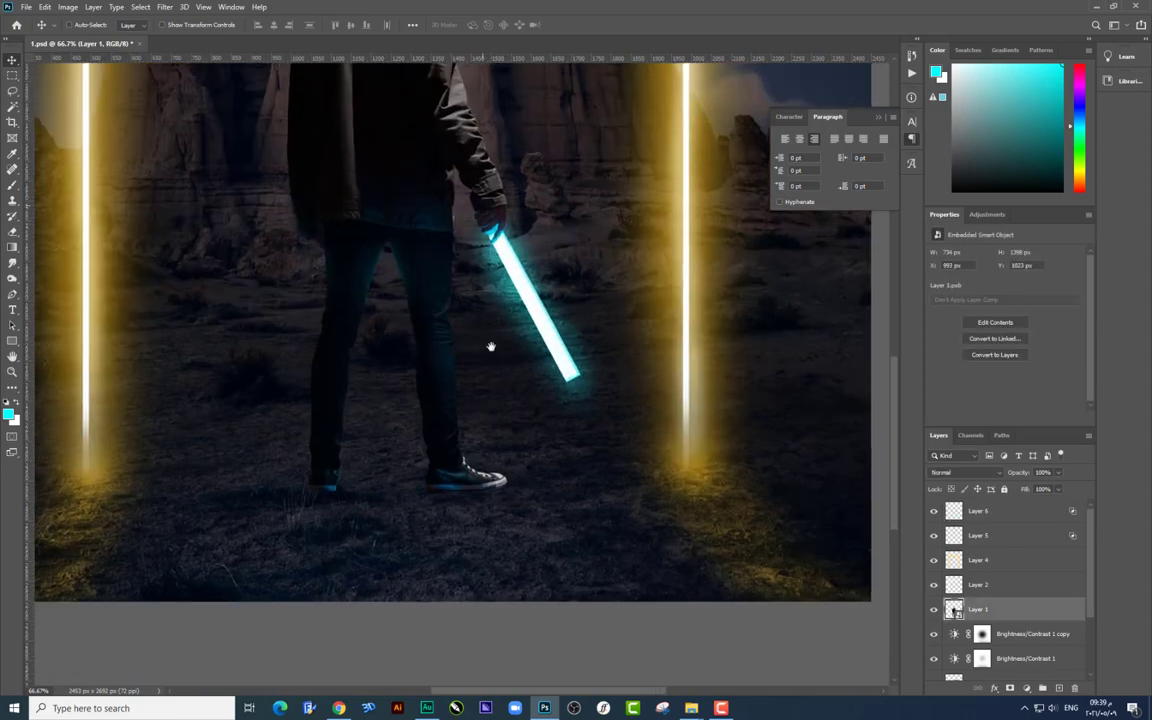
{"action": "left_click_drag", "start_coordinate": [495, 196], "coordinate": [511, 361]}
{"action": "left_click", "coordinate": [1026, 688]}
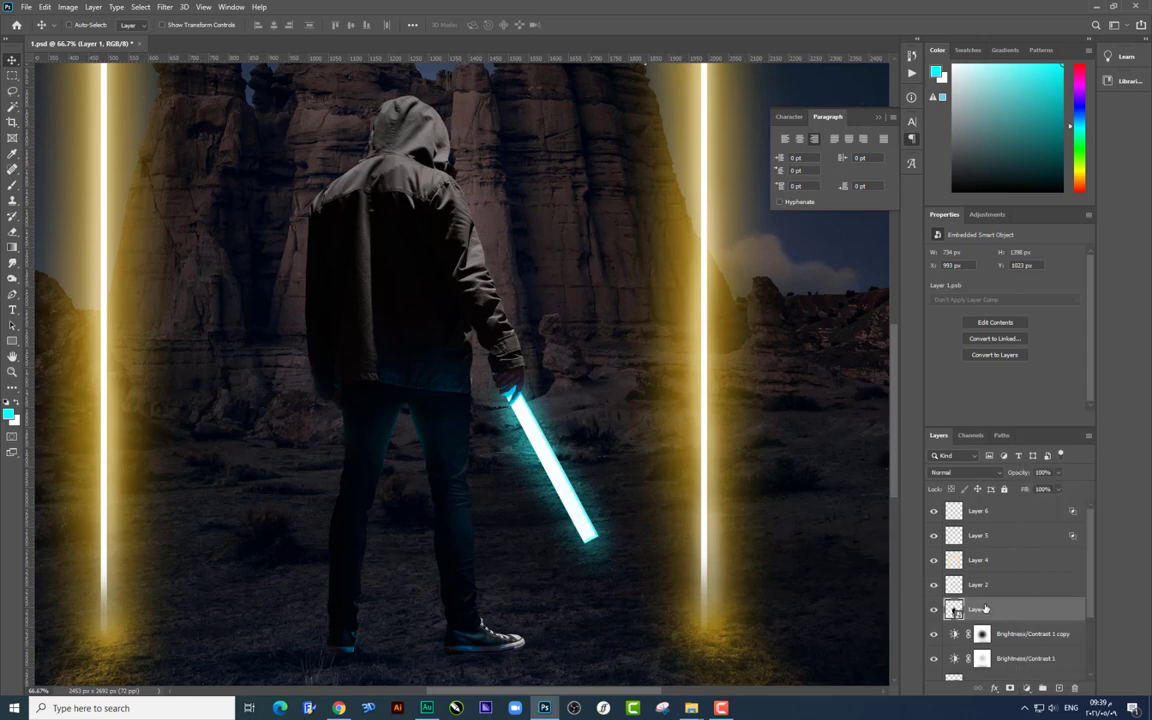
Step: Add a Brightness/Contrast adjustment clipped to the figure and raise Brightness to 48
{"action": "left_click", "coordinate": [1066, 510]}
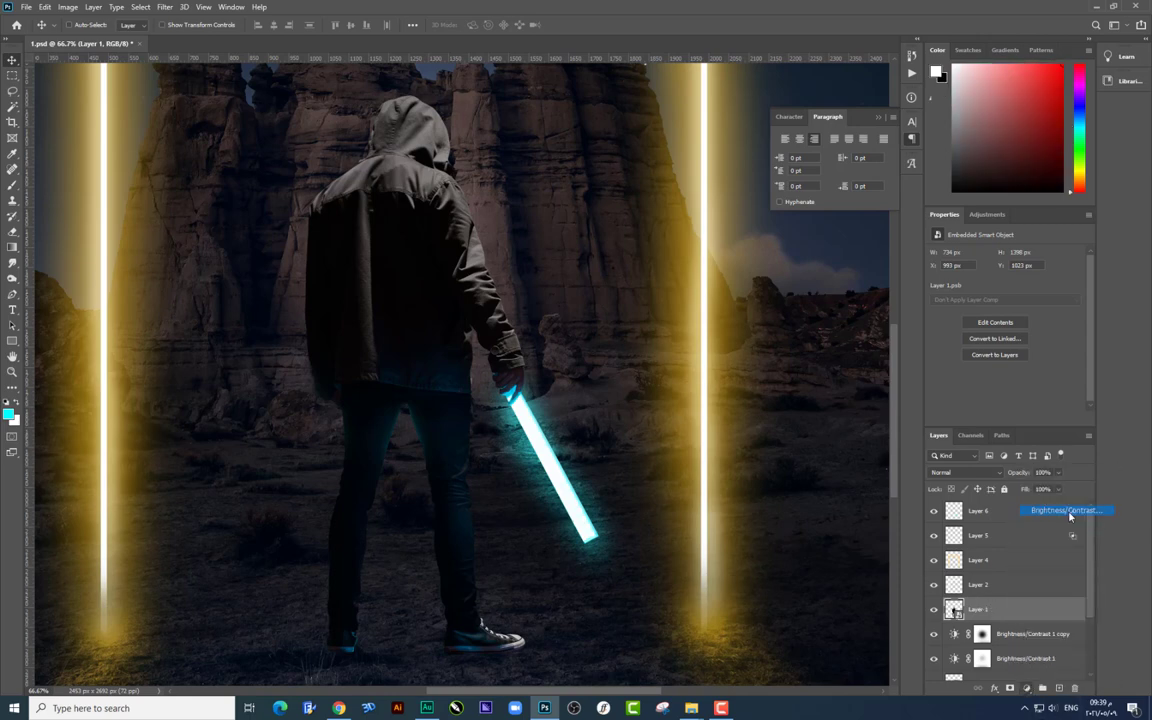
{"action": "left_click", "coordinate": [985, 621], "text": "alt"}
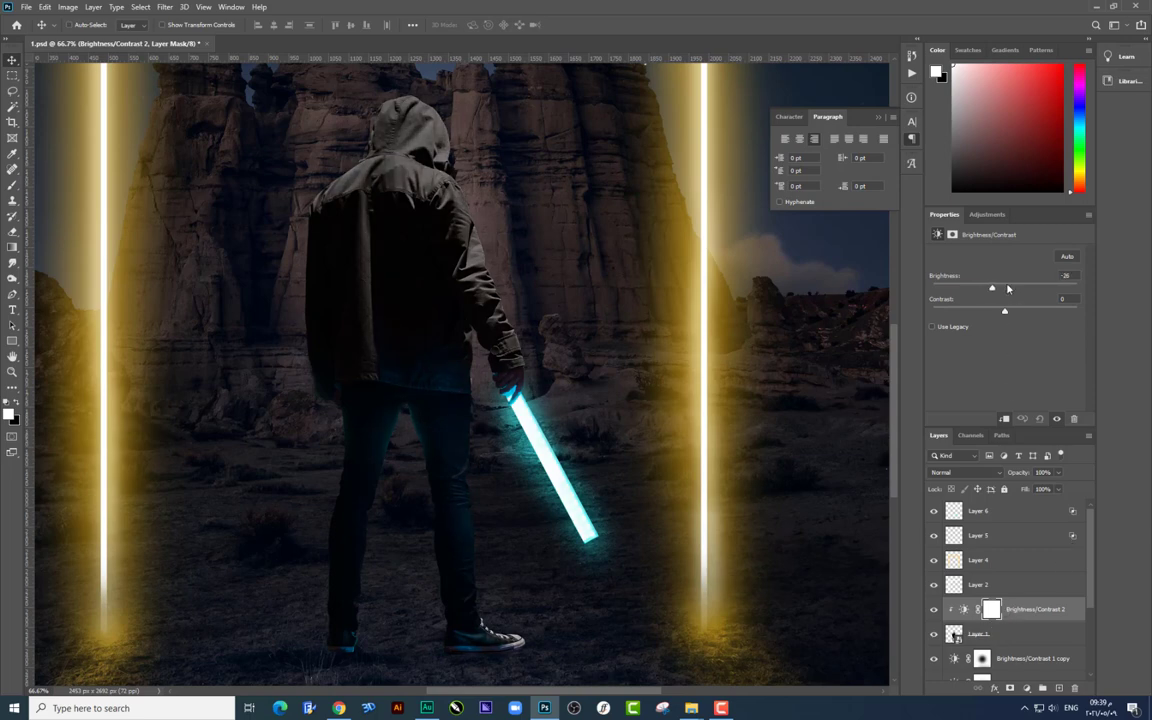
{"action": "left_click_drag", "start_coordinate": [1015, 289], "coordinate": [945, 313]}
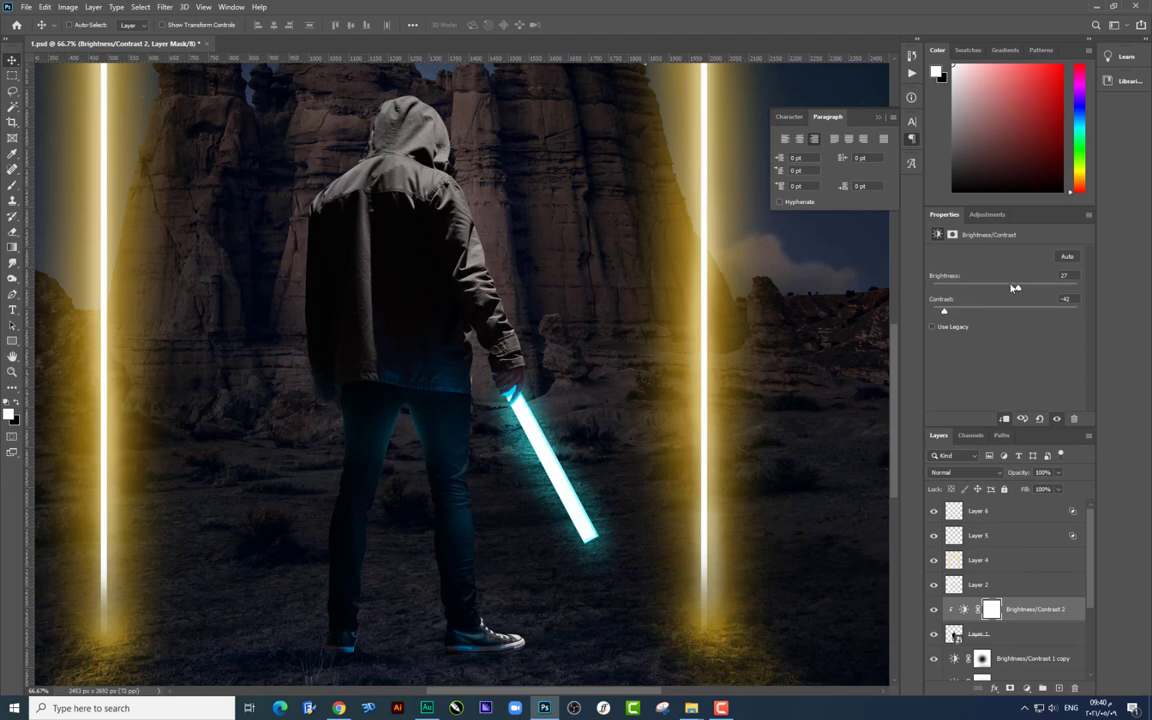
{"action": "left_click_drag", "start_coordinate": [1014, 288], "coordinate": [1040, 290]}
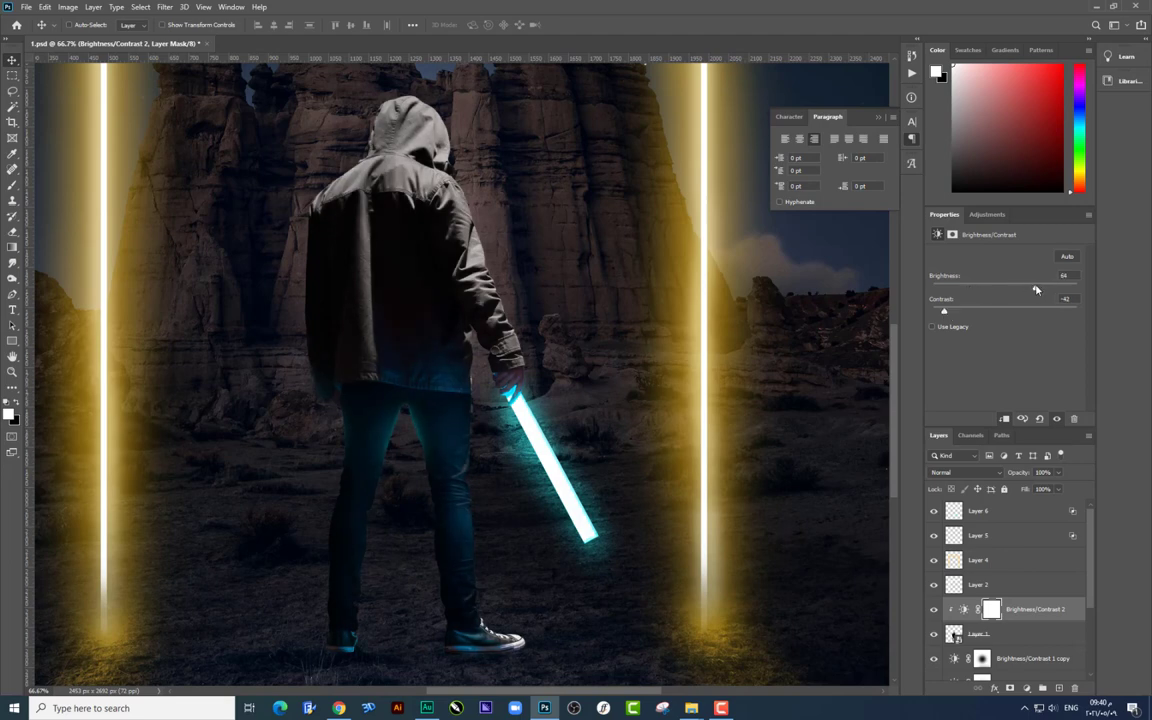
Step: Inspect the legs and saber up close, then merge Brightness/Contrast 2 into Layer 1
{"action": "scroll", "coordinate": [454, 338], "scroll_direction": "down", "scroll_amount": 2}
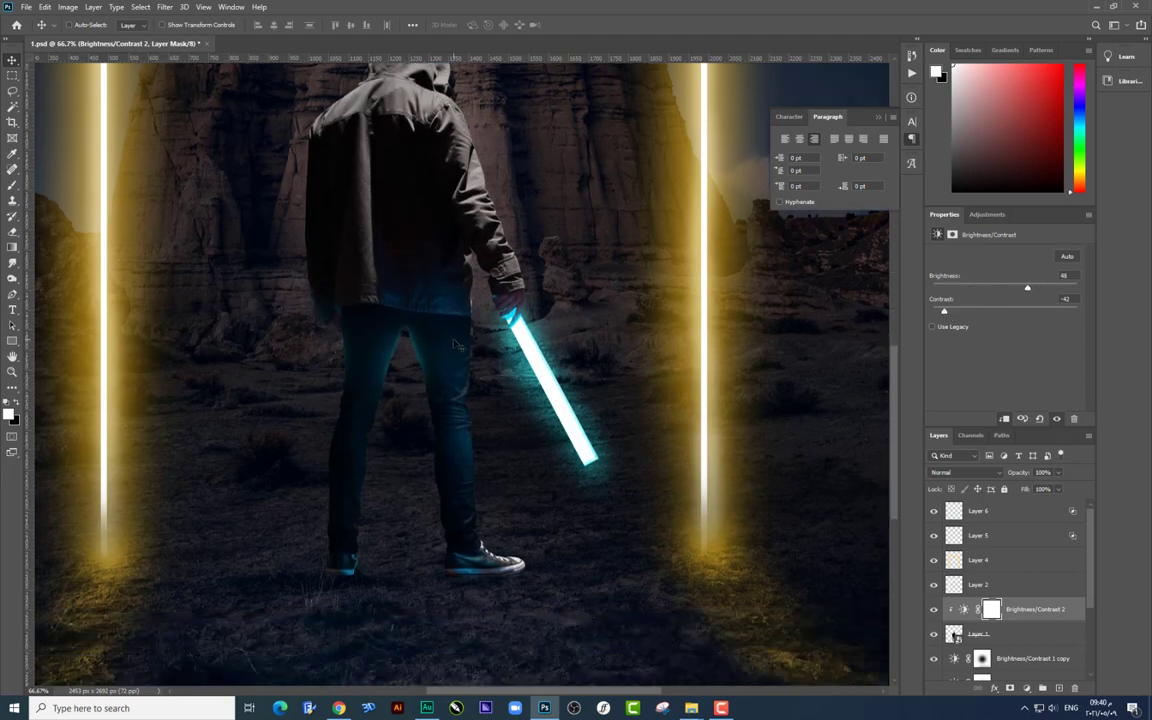
{"action": "key", "text": "ctrl+plus"}
{"action": "scroll", "coordinate": [416, 314], "scroll_direction": "down", "scroll_amount": 2}
{"action": "scroll", "coordinate": [533, 361], "scroll_direction": "down", "scroll_amount": 1}
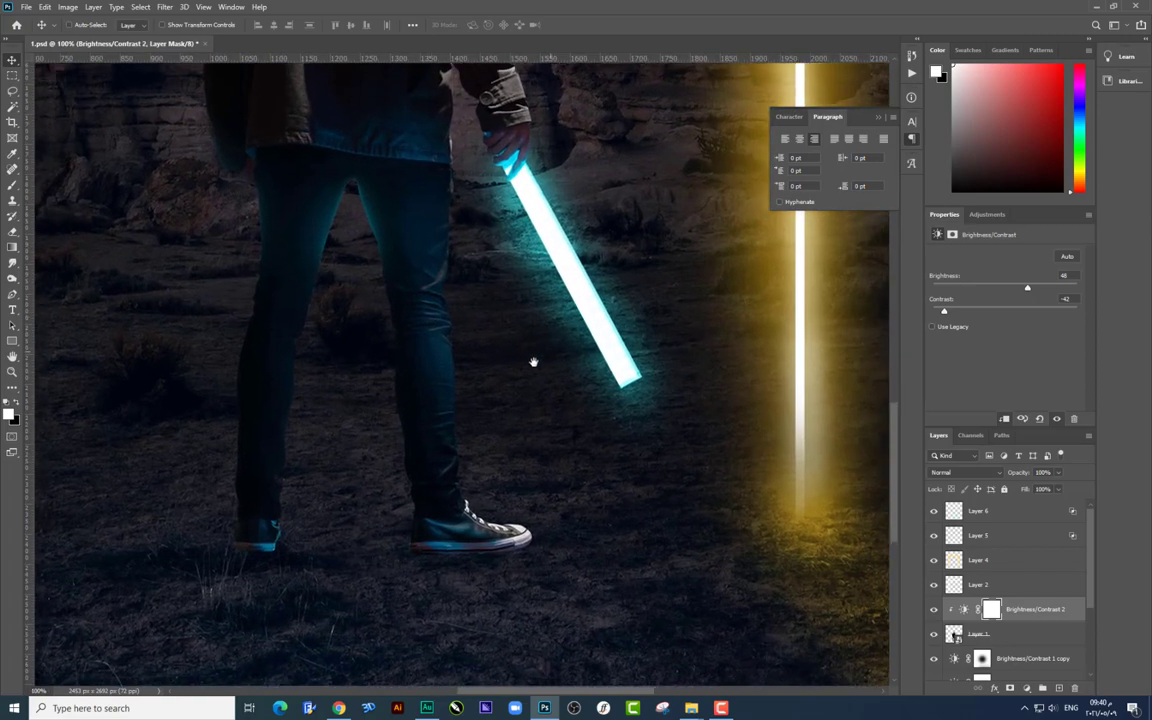
{"action": "scroll", "coordinate": [525, 320], "scroll_direction": "up", "scroll_amount": 1}
{"action": "scroll", "coordinate": [530, 300], "scroll_direction": "up", "scroll_amount": 2}
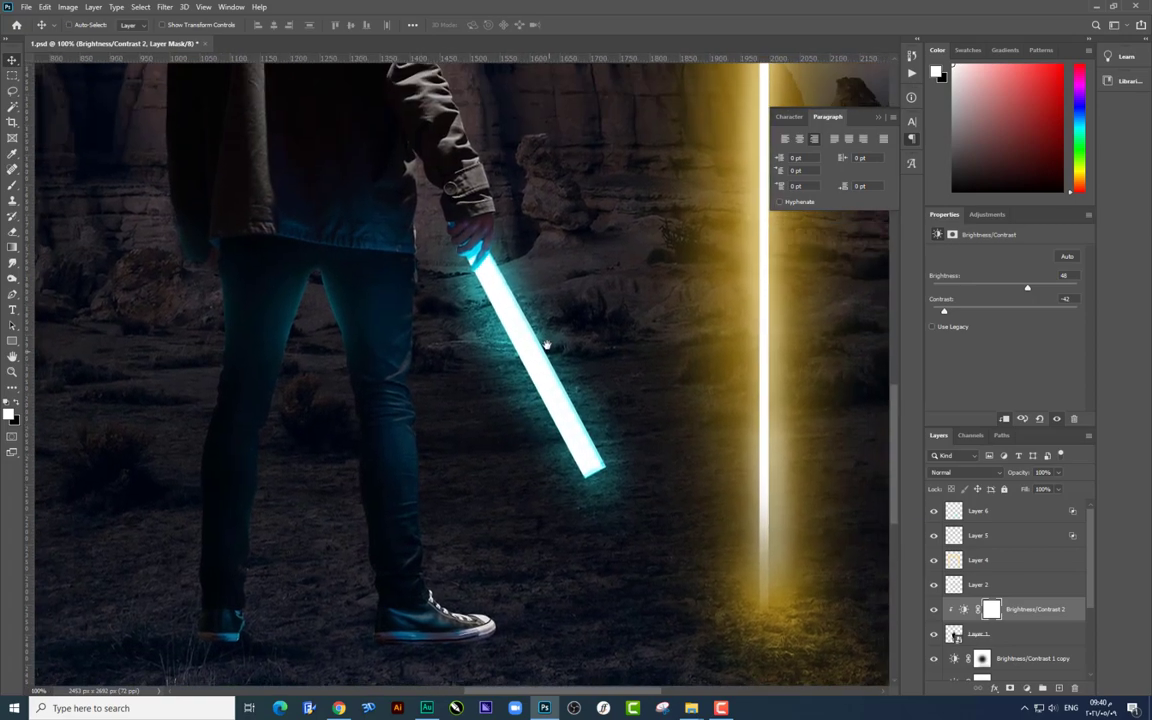
{"action": "left_click_drag", "start_coordinate": [547, 345], "coordinate": [548, 340]}
{"action": "scroll", "coordinate": [744, 519], "scroll_direction": "down", "scroll_amount": 1}
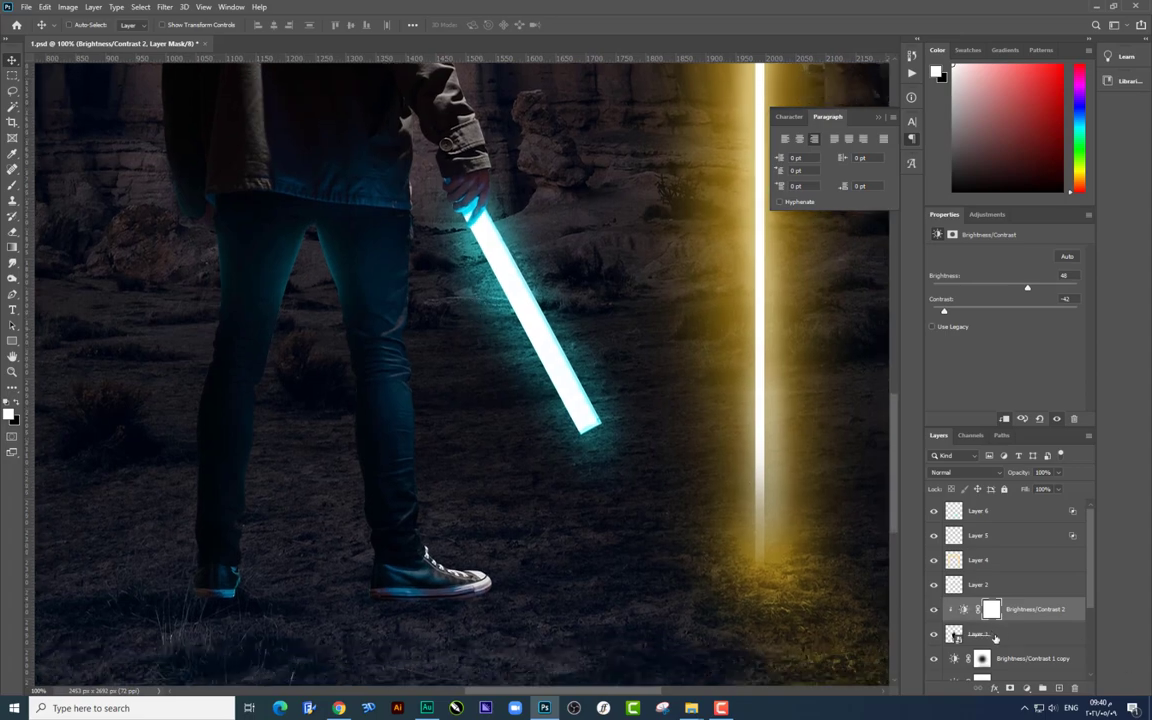
{"action": "key", "text": "ctrl+e"}
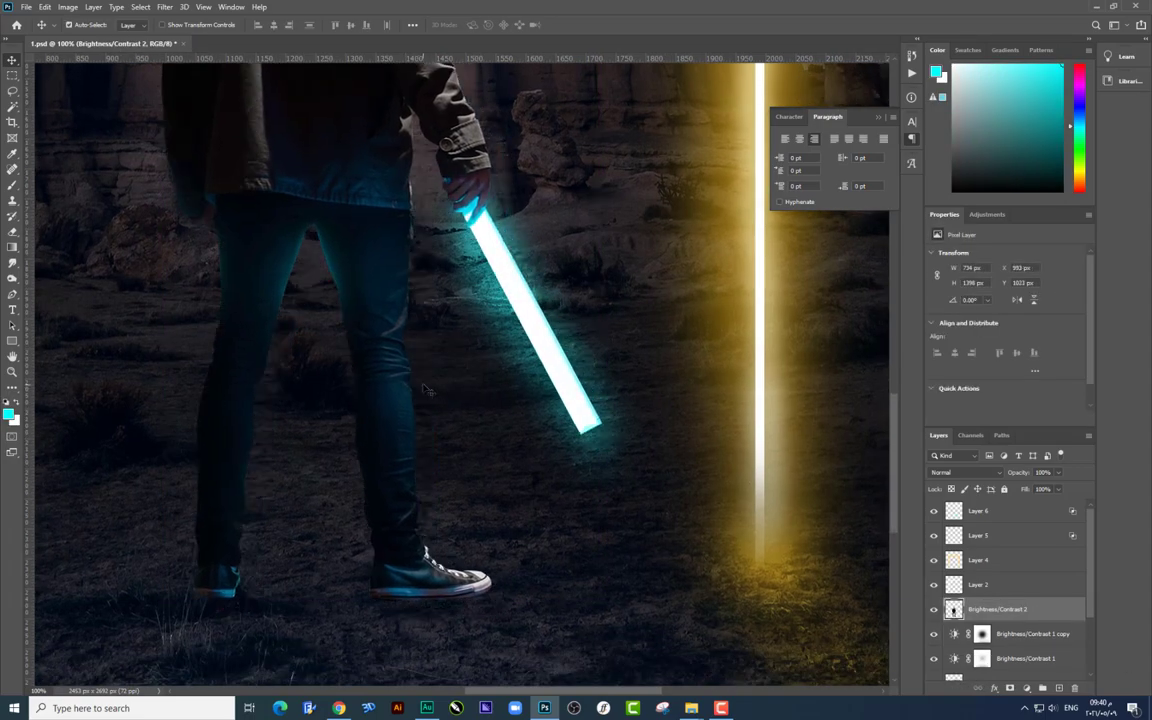
{"action": "scroll", "coordinate": [424, 389], "scroll_direction": "up", "scroll_amount": 5}
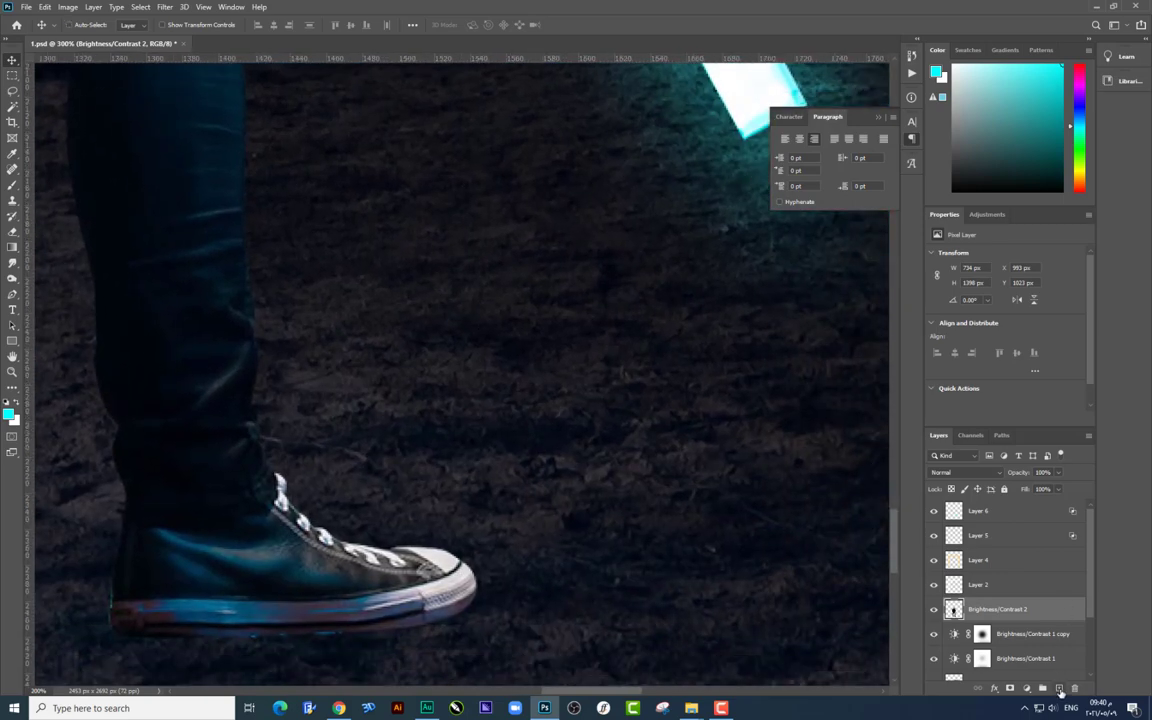
Step: Add a new layer clipped to the figure and pick light cyan #00e1ff for the brush
{"action": "left_click", "coordinate": [1059, 689]}
{"action": "left_click", "coordinate": [955, 622], "text": "alt"}
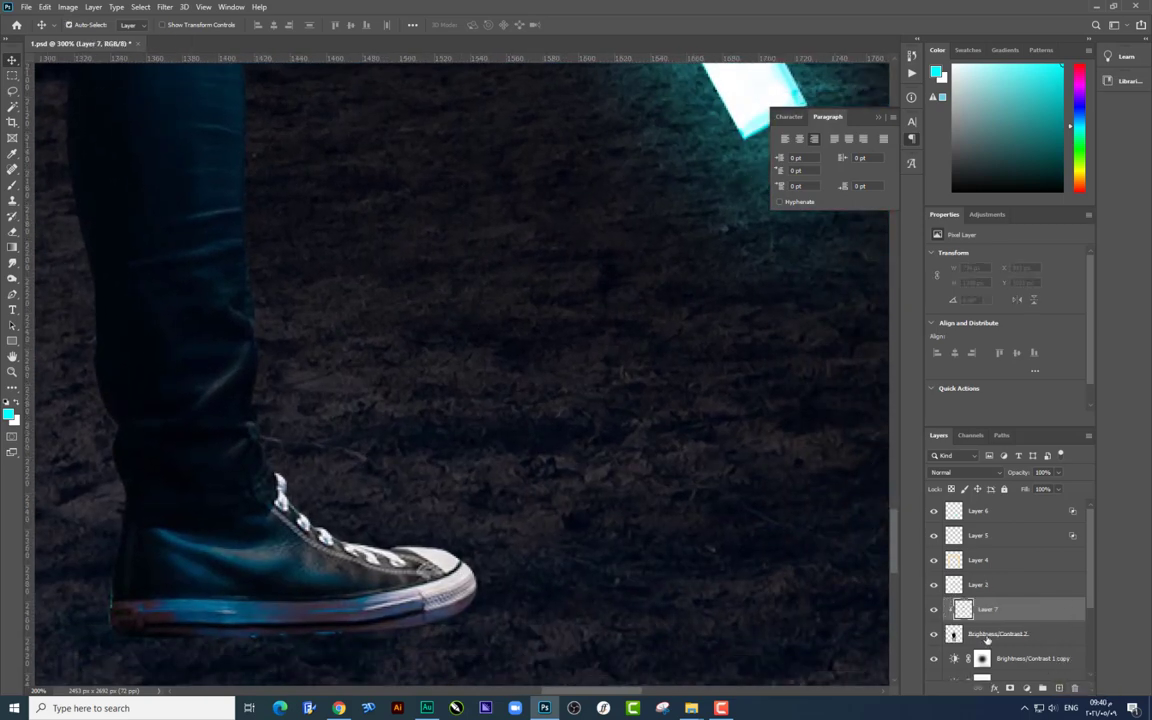
{"action": "left_click", "coordinate": [12, 185]}
{"action": "right_click", "coordinate": [355, 345]}
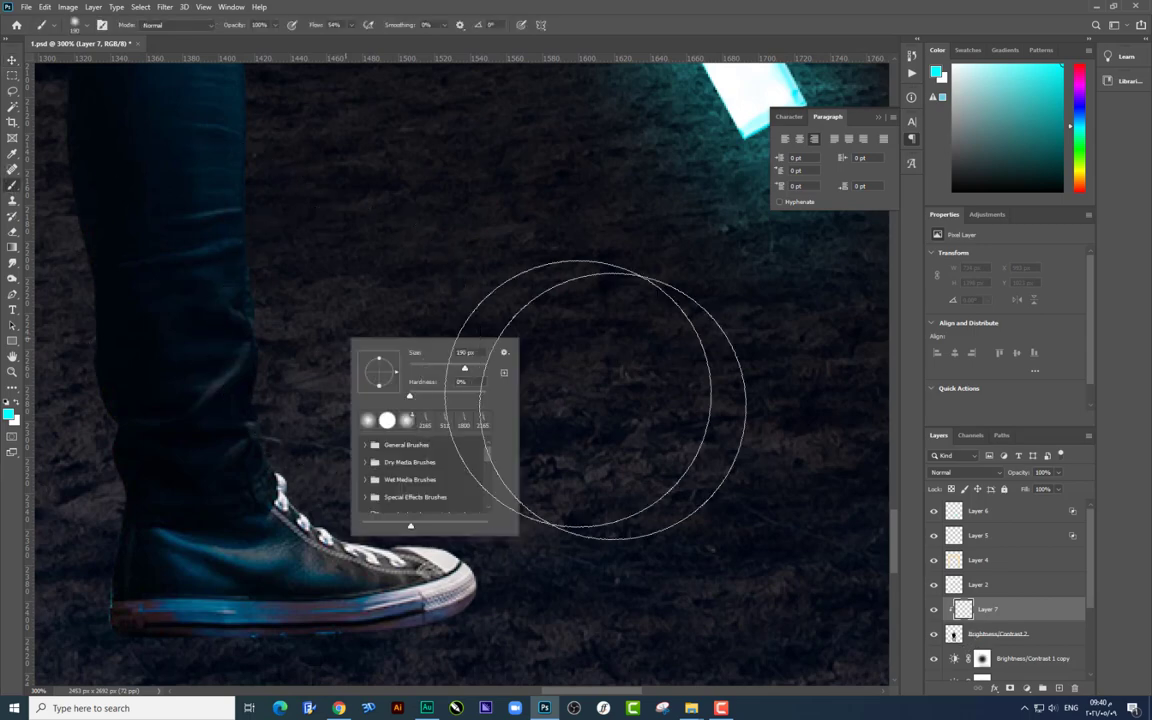
{"action": "key", "text": "Return"}
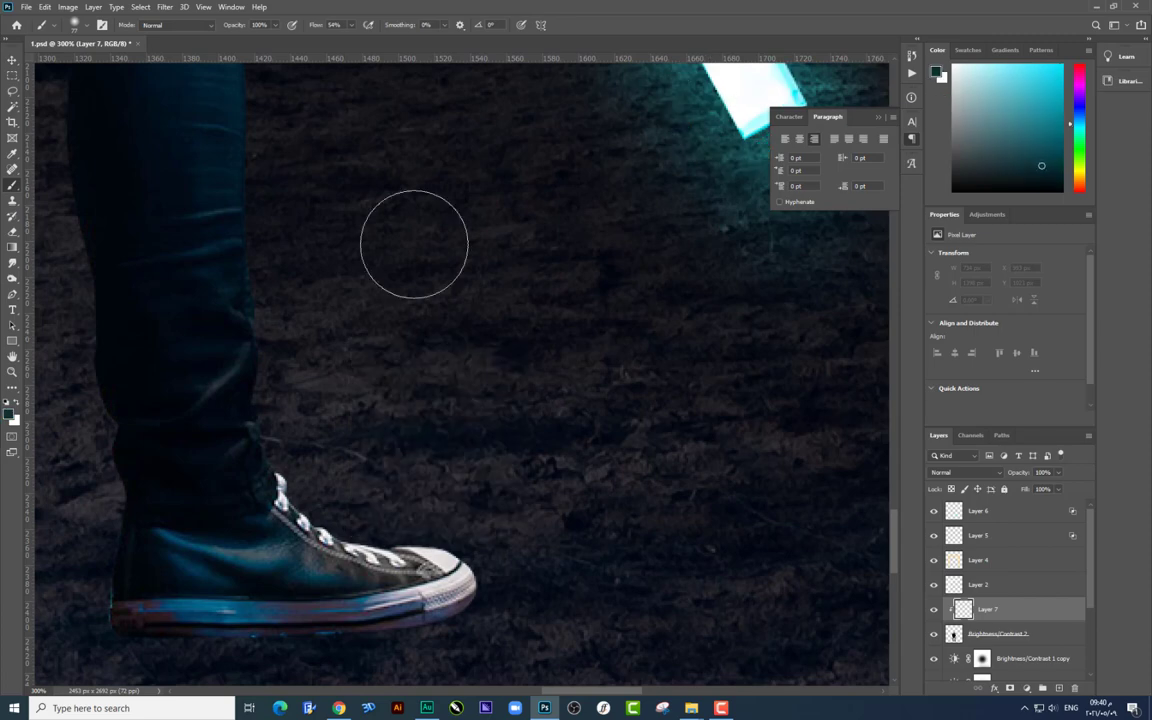
{"action": "left_click", "coordinate": [9, 413]}
{"action": "left_click", "coordinate": [735, 295]}
{"action": "type", "text": "00e1ff"}
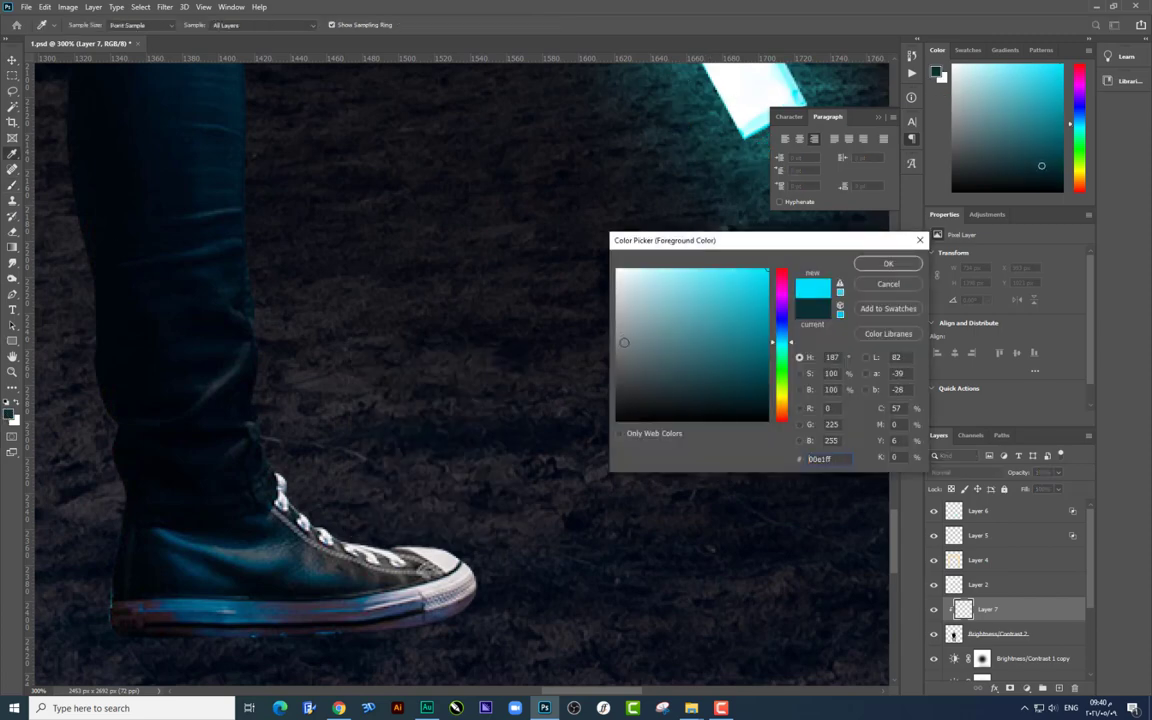
{"action": "key", "text": "Return"}
Step: Paint cyan light over the shoe toe with a 50 px brush, then raise flow to 100%
{"action": "right_click", "coordinate": [600, 426]}
{"action": "left_click_drag", "start_coordinate": [685, 462], "coordinate": [677, 460]}
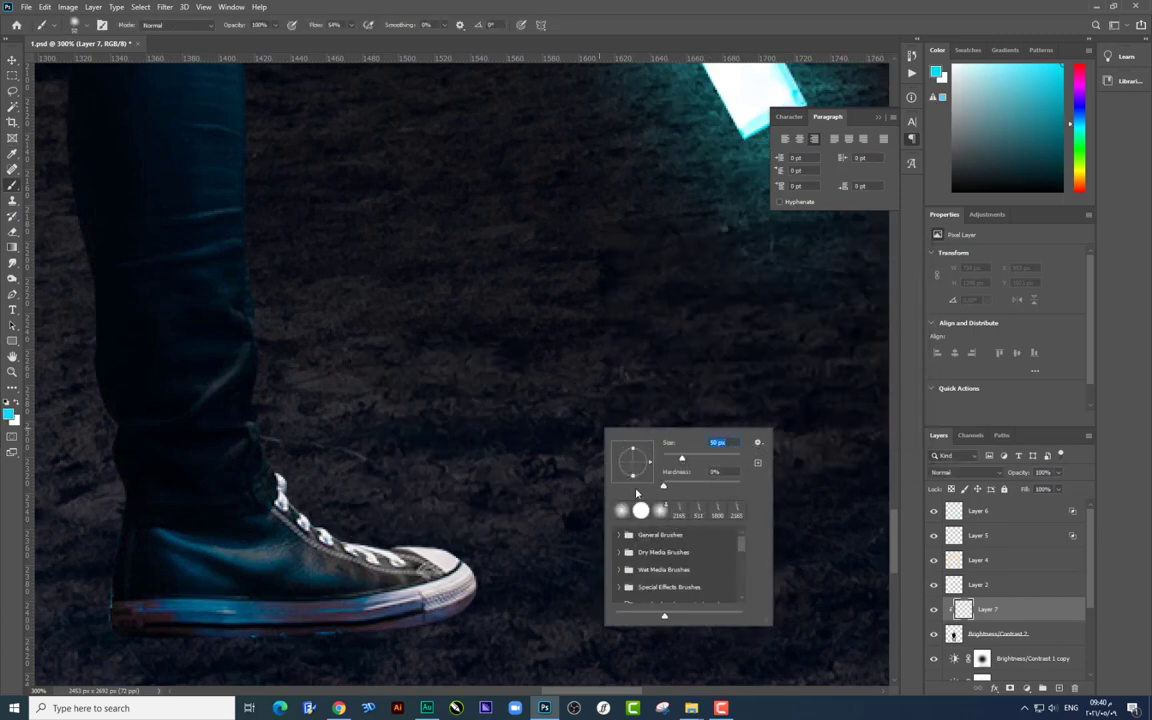
{"action": "key", "text": "Return"}
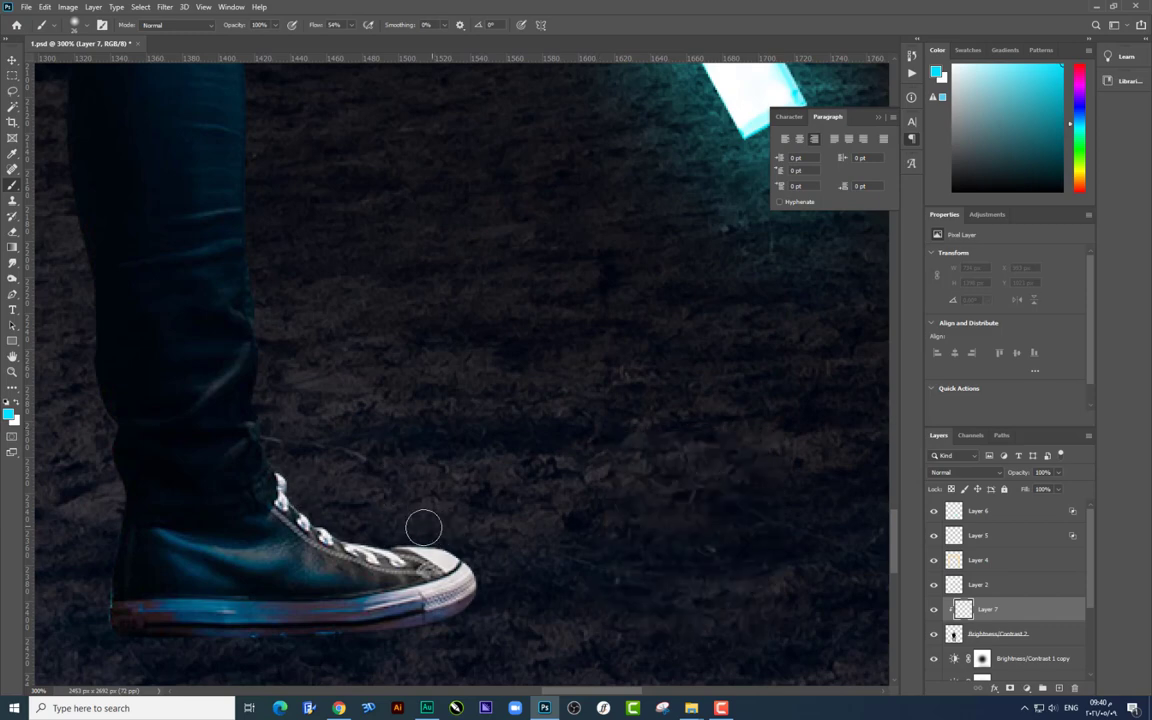
{"action": "mouse_move", "coordinate": [418, 548]}
{"action": "left_mouse_down"}
{"action": "mouse_move", "coordinate": [430, 537]}
{"action": "mouse_move", "coordinate": [321, 506]}
{"action": "left_mouse_up"}
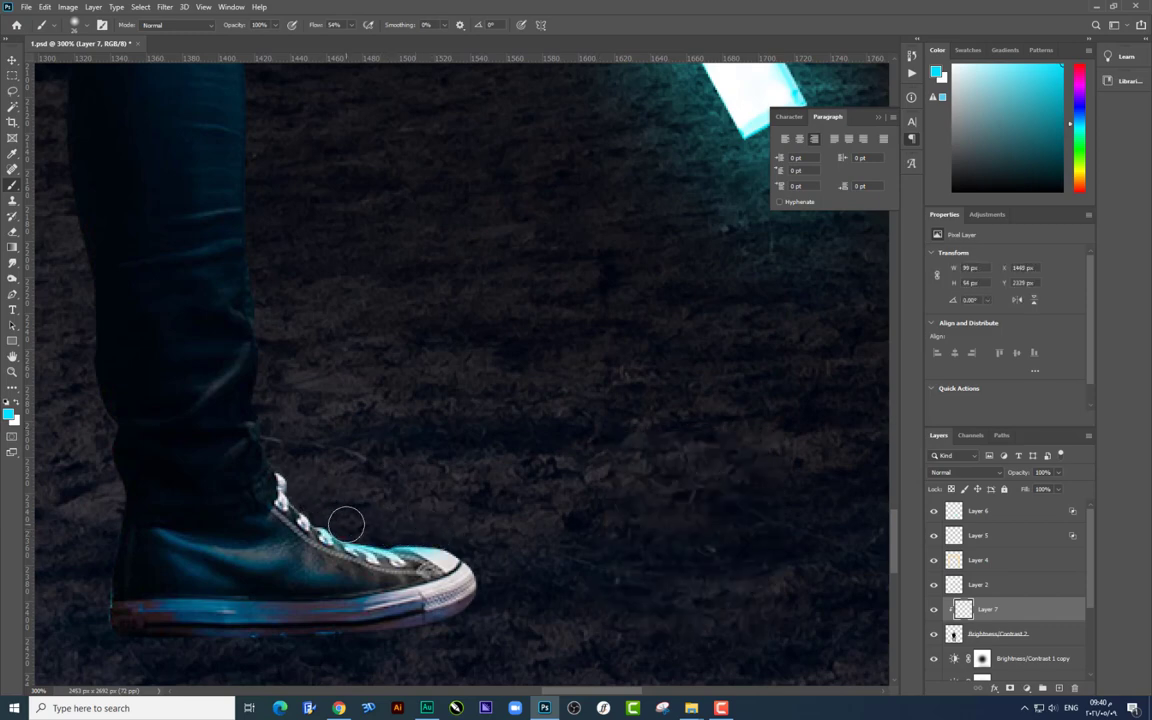
{"action": "left_click", "coordinate": [350, 25]}
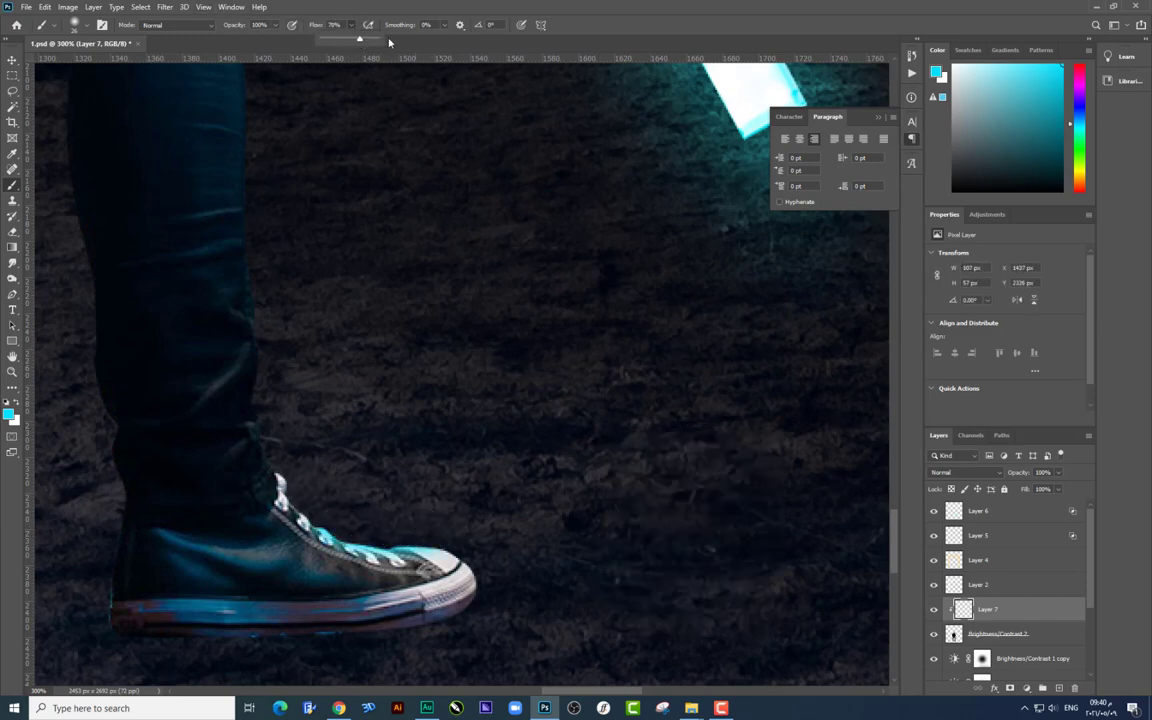
{"action": "left_click_drag", "start_coordinate": [389, 42], "coordinate": [402, 41]}
{"action": "right_click", "coordinate": [467, 489]}
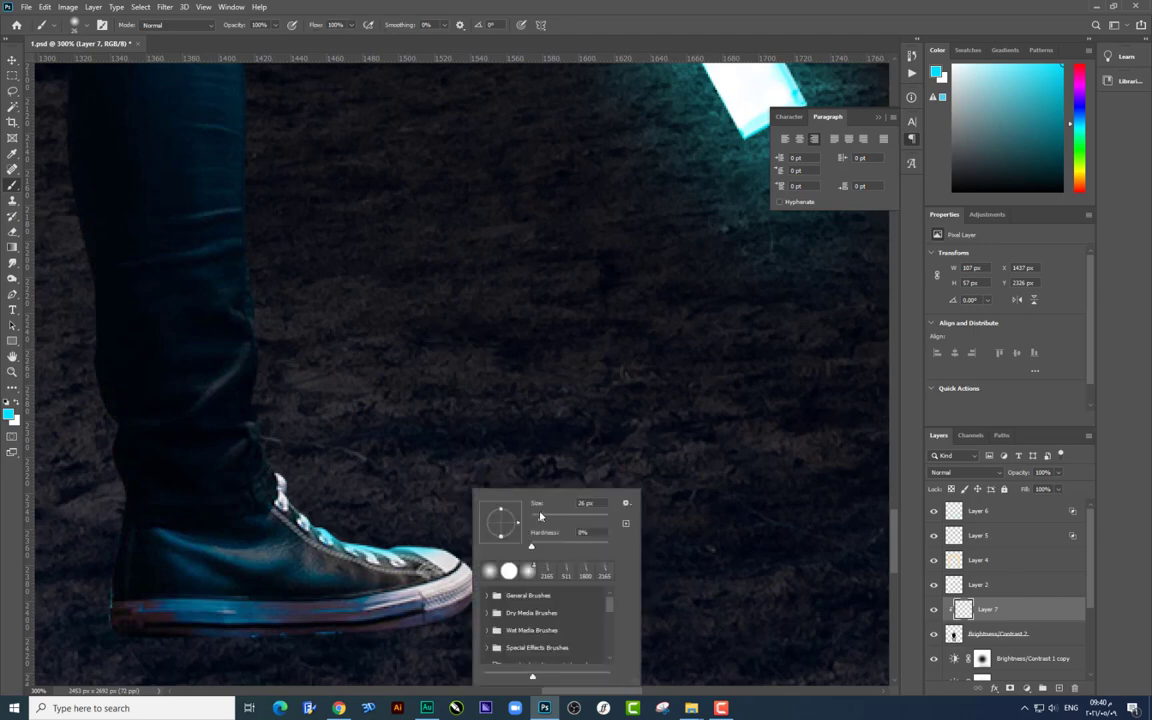
Step: Paint thin cyan strokes over the shoe laces and up the leg's right edge
{"action": "left_click", "coordinate": [438, 538]}
{"action": "mouse_move", "coordinate": [280, 498]}
{"action": "left_mouse_down"}
{"action": "mouse_move", "coordinate": [281, 478]}
{"action": "mouse_move", "coordinate": [384, 541]}
{"action": "mouse_move", "coordinate": [367, 466]}
{"action": "mouse_move", "coordinate": [384, 575]}
{"action": "mouse_move", "coordinate": [399, 534]}
{"action": "mouse_move", "coordinate": [378, 488]}
{"action": "left_mouse_up"}
{"action": "key", "text": "ctrl+z"}
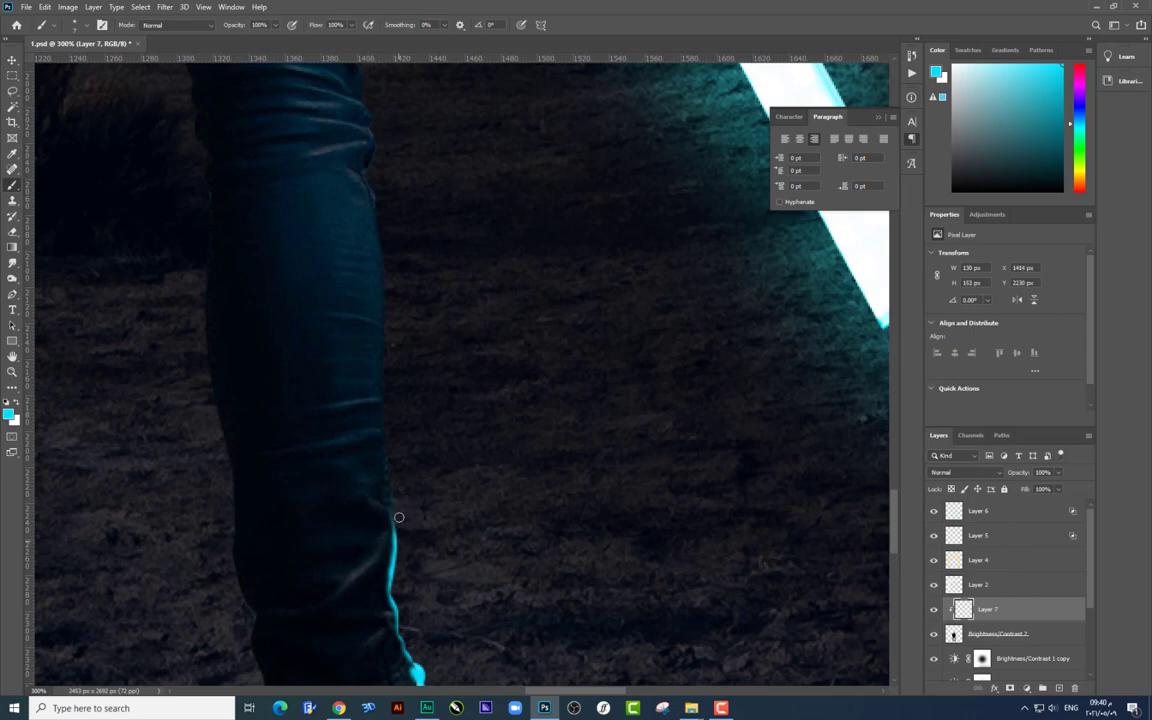
{"action": "mouse_move", "coordinate": [394, 467]}
{"action": "left_mouse_down"}
{"action": "mouse_move", "coordinate": [396, 600]}
{"action": "mouse_move", "coordinate": [396, 548]}
{"action": "left_mouse_up"}
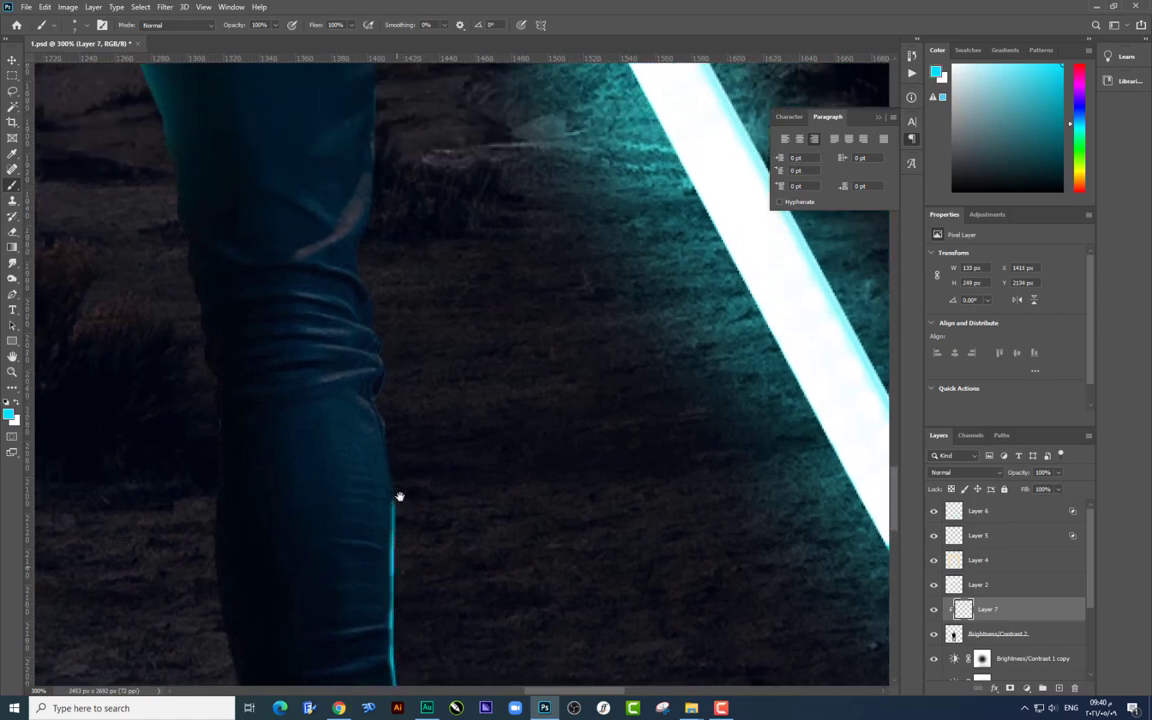
Step: Replace the previous leg stroke with a fresh cyan rim along the leg edge
{"action": "left_click_drag", "start_coordinate": [398, 496], "coordinate": [389, 557]}
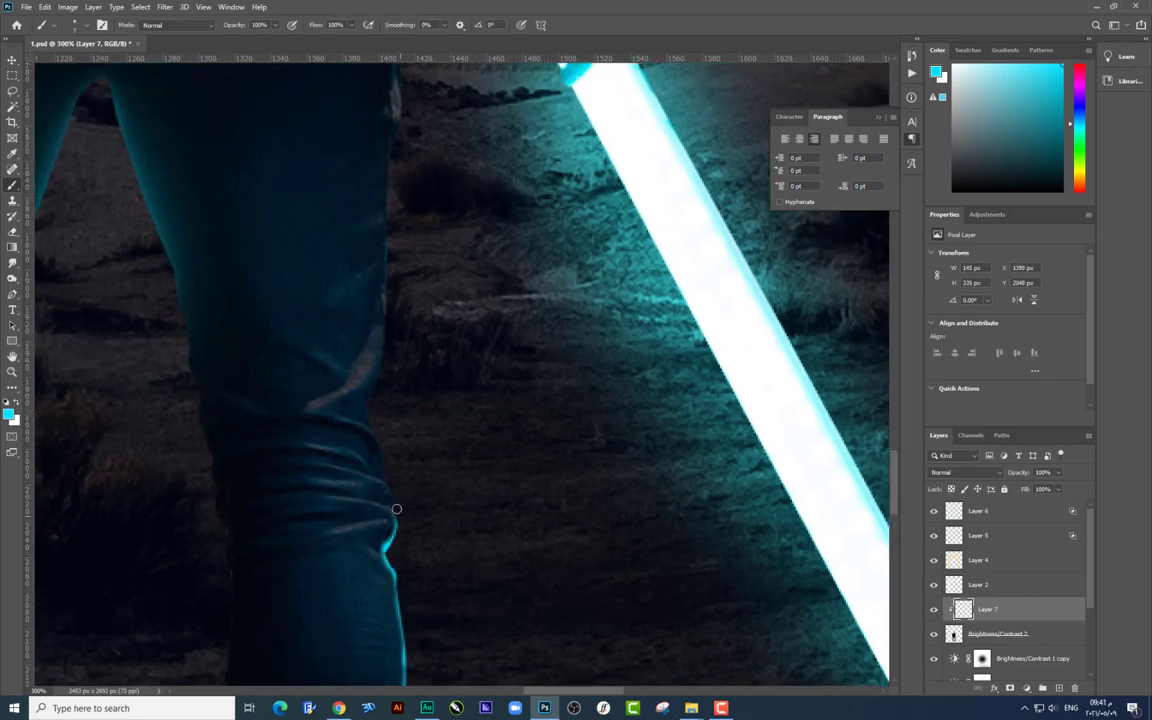
{"action": "left_click_drag", "start_coordinate": [396, 509], "coordinate": [392, 538]}
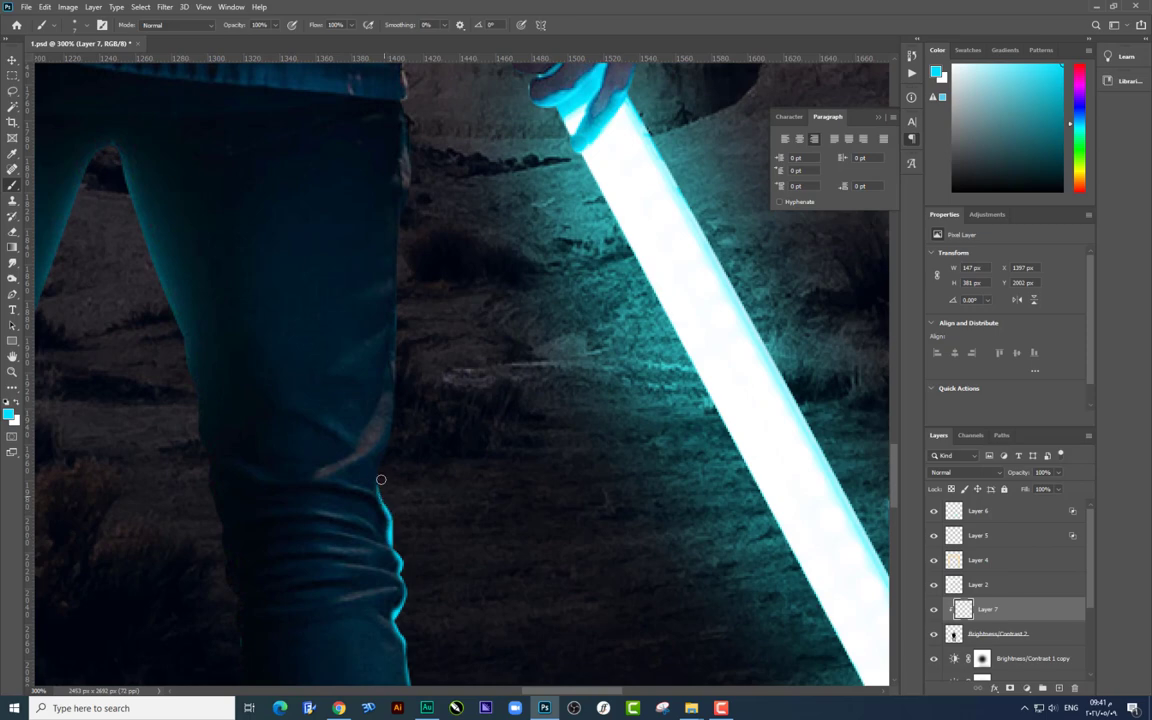
{"action": "left_click_drag", "start_coordinate": [381, 480], "coordinate": [377, 558]}
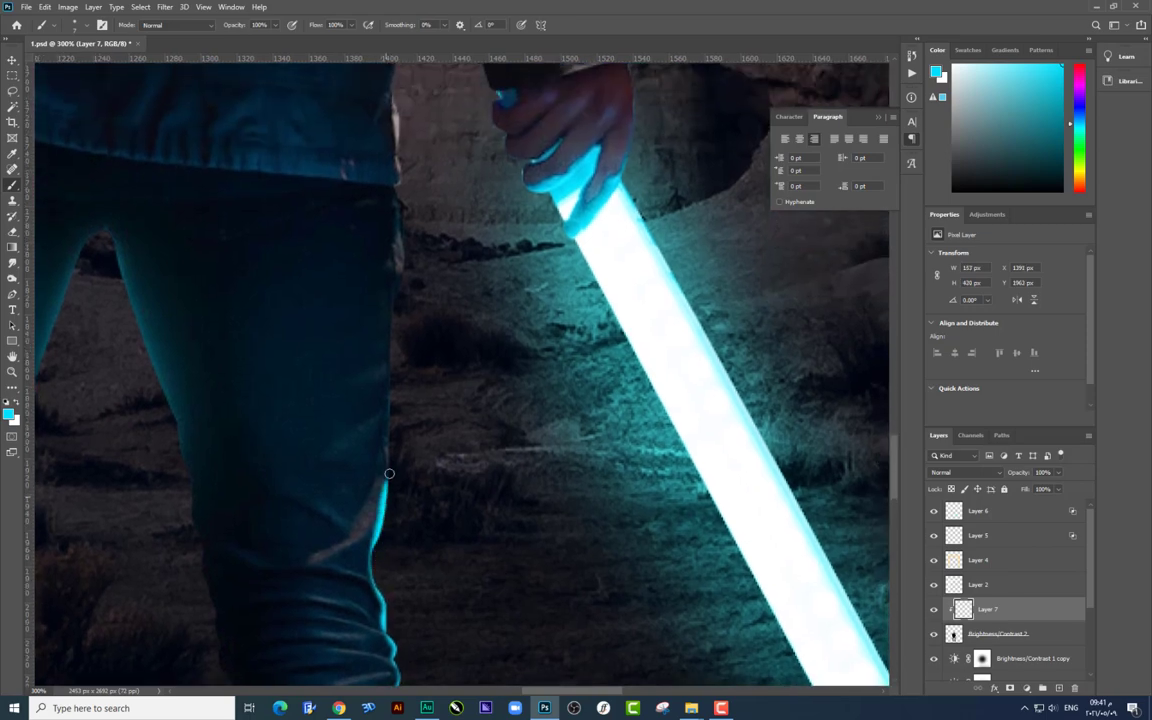
{"action": "key", "text": "ctrl+z"}
{"action": "left_click_drag", "start_coordinate": [393, 458], "coordinate": [379, 601]}
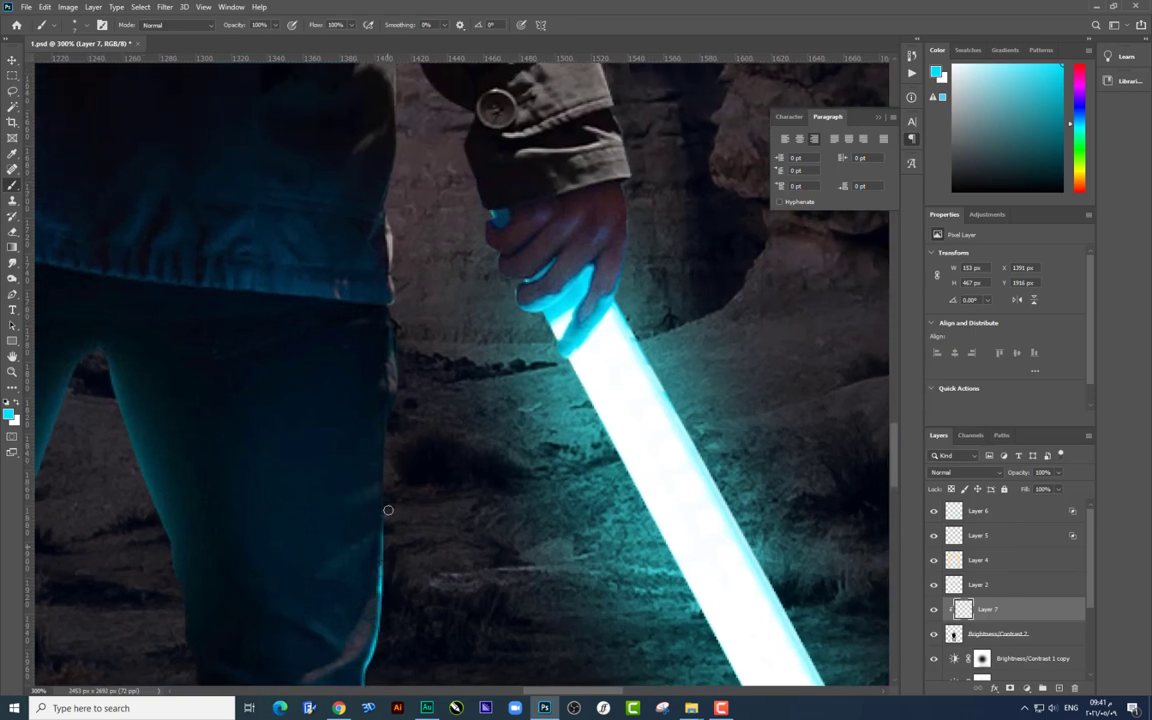
{"action": "left_click_drag", "start_coordinate": [385, 573], "coordinate": [388, 380]}
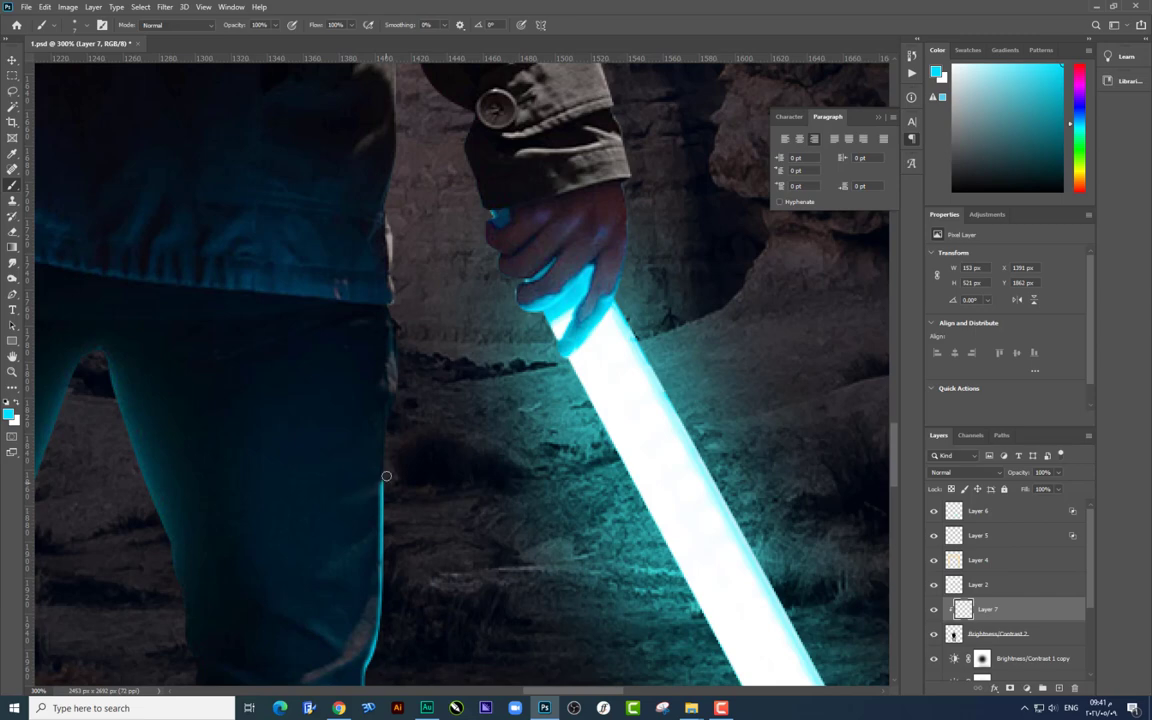
Step: Extend the cyan rim light further up the leg and onto the jacket edge
{"action": "scroll", "coordinate": [382, 513], "scroll_direction": "up", "scroll_amount": 2}
{"action": "scroll", "coordinate": [382, 513], "scroll_direction": "up", "scroll_amount": 1}
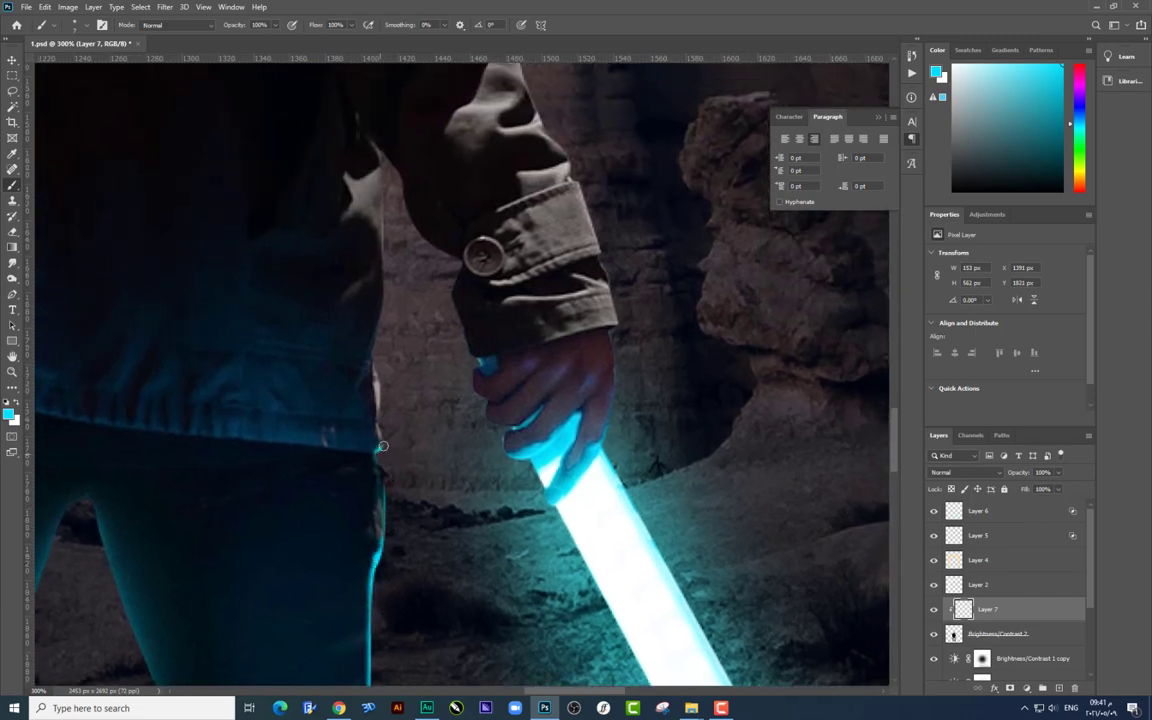
{"action": "scroll", "coordinate": [384, 448], "scroll_direction": "up", "scroll_amount": 1}
{"action": "scroll", "coordinate": [384, 448], "scroll_direction": "up", "scroll_amount": 1}
{"action": "left_click_drag", "start_coordinate": [381, 530], "coordinate": [381, 406]}
{"action": "scroll", "coordinate": [381, 406], "scroll_direction": "up", "scroll_amount": 2}
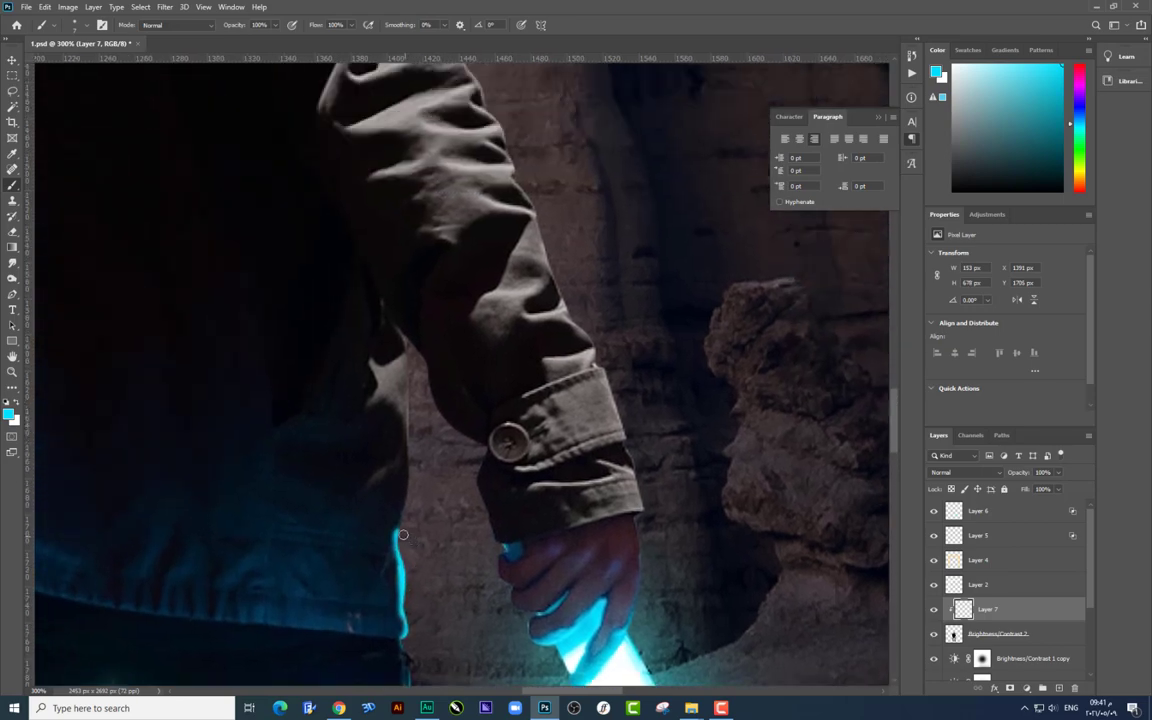
{"action": "left_click_drag", "start_coordinate": [403, 535], "coordinate": [405, 368]}
{"action": "scroll", "coordinate": [422, 471], "scroll_direction": "up", "scroll_amount": 1}
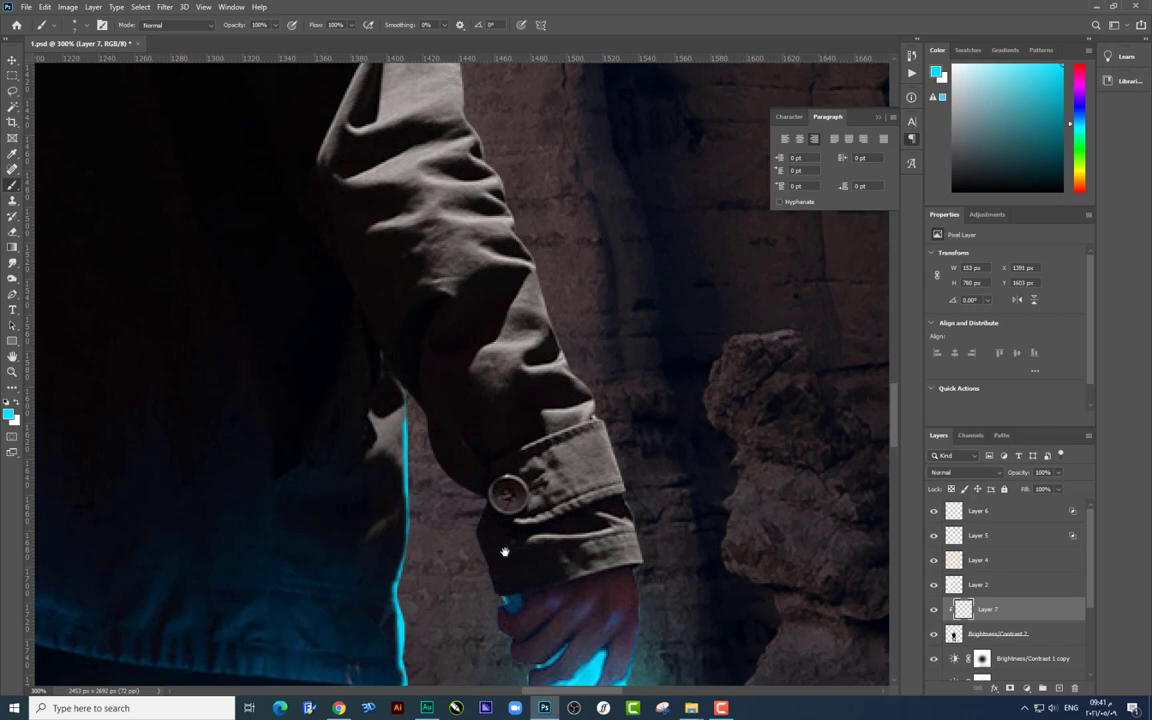
{"action": "left_click_drag", "start_coordinate": [504, 552], "coordinate": [490, 473]}
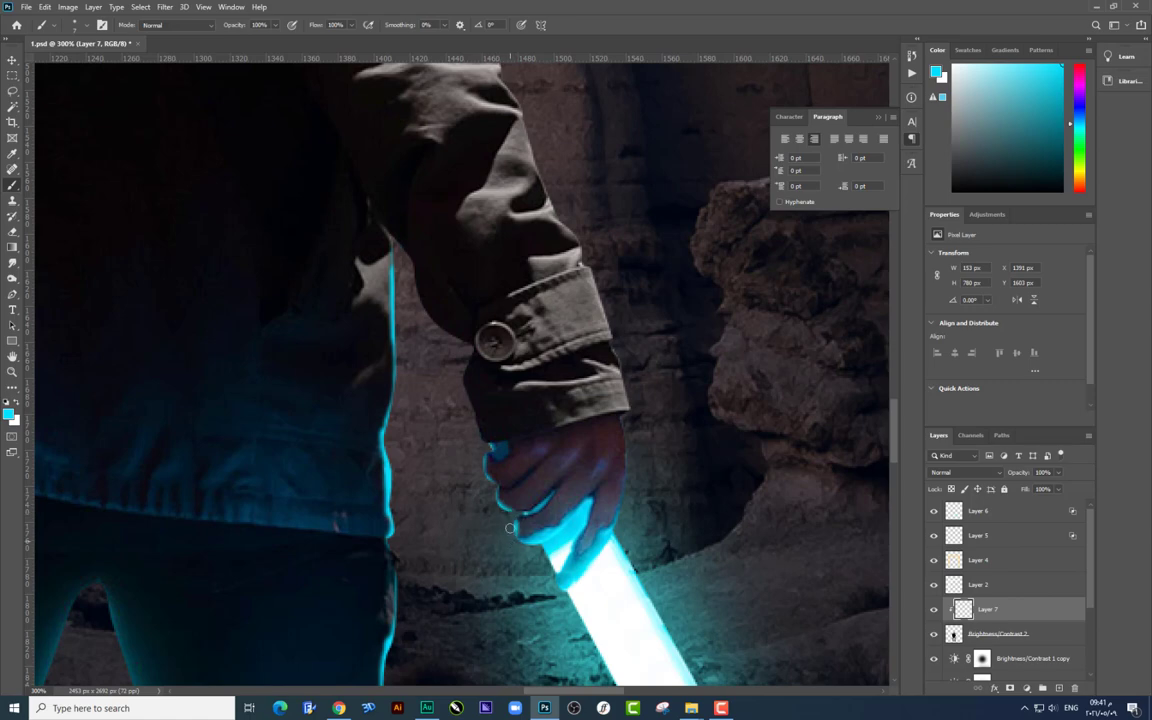
Step: Paint a cyan glow along the edge of the hand gripping the saber on Layer 7
{"action": "scroll", "coordinate": [520, 468], "scroll_direction": "down", "scroll_amount": 1}
{"action": "scroll", "coordinate": [520, 468], "scroll_direction": "right", "scroll_amount": 1}
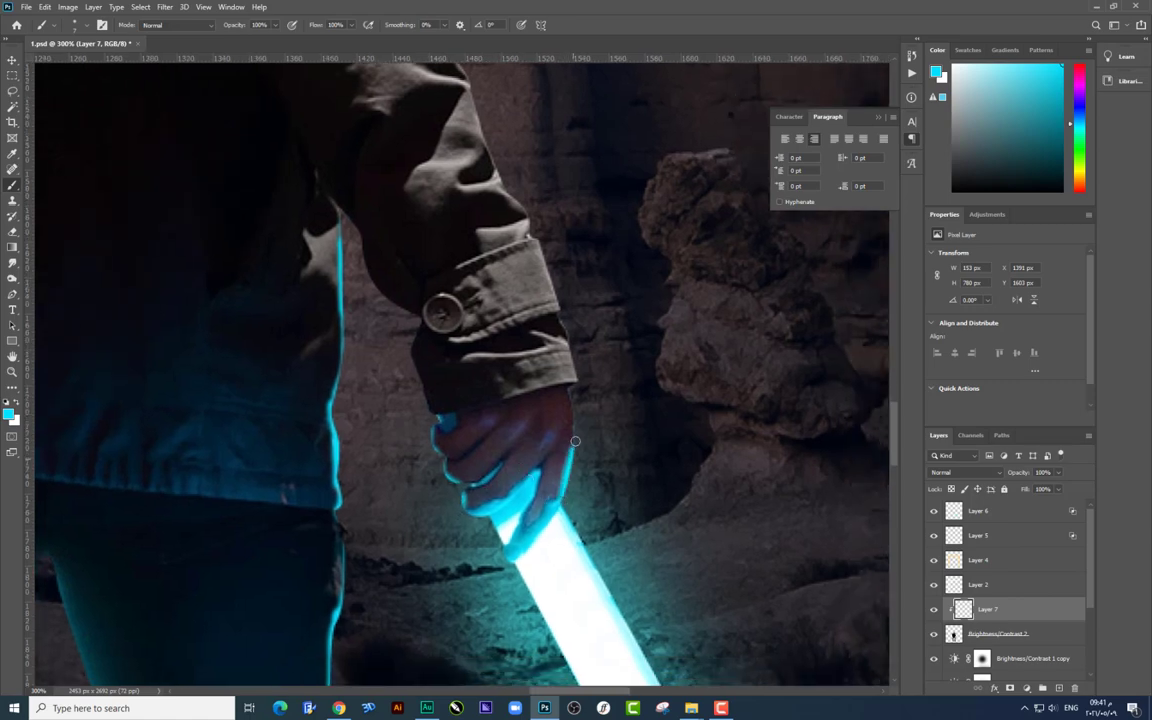
{"action": "left_click_drag", "start_coordinate": [568, 507], "coordinate": [579, 407]}
Step: Zoom out and pan to bring the whole hooded figure and portal into view
{"action": "scroll", "coordinate": [577, 403], "scroll_direction": "down", "scroll_amount": 1}
{"action": "scroll", "coordinate": [578, 405], "scroll_direction": "down", "scroll_amount": 1}
{"action": "scroll", "coordinate": [579, 407], "scroll_direction": "down", "scroll_amount": 1}
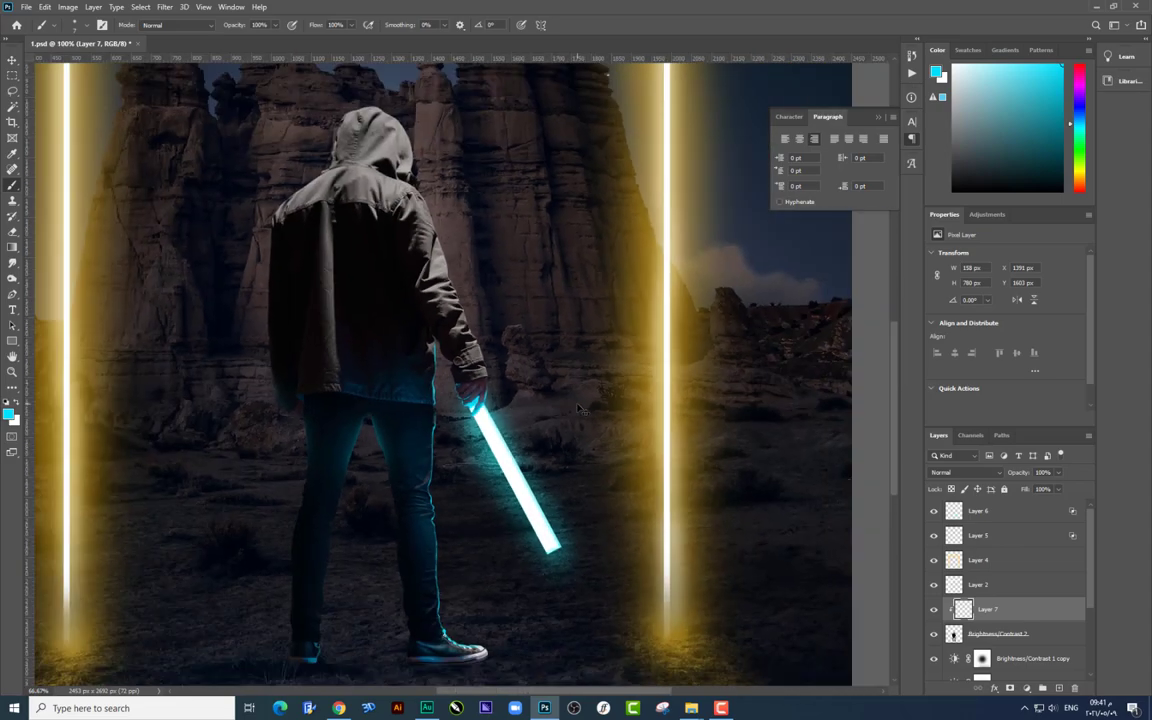
{"action": "scroll", "coordinate": [580, 410], "scroll_direction": "down", "scroll_amount": 1}
{"action": "scroll", "coordinate": [580, 410], "scroll_direction": "up", "scroll_amount": 1}
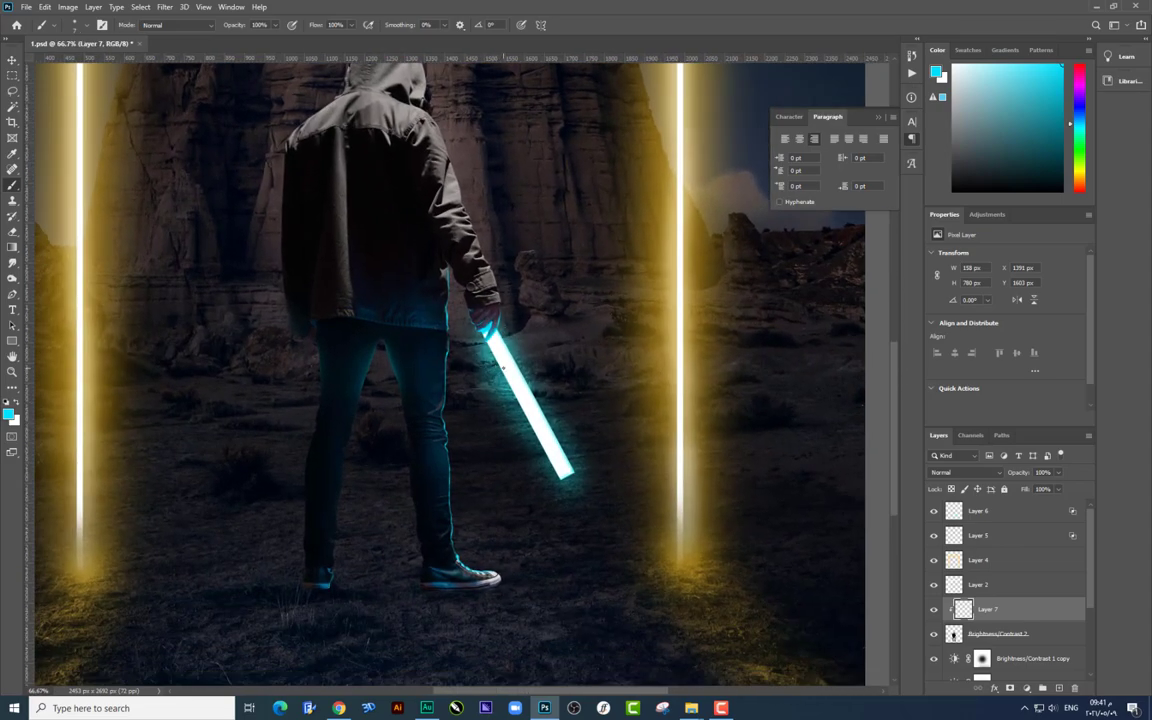
{"action": "scroll", "coordinate": [490, 343], "scroll_direction": "down", "scroll_amount": 1}
{"action": "scroll", "coordinate": [488, 320], "scroll_direction": "up", "scroll_amount": 1}
{"action": "scroll", "coordinate": [480, 197], "scroll_direction": "down", "scroll_amount": 5}
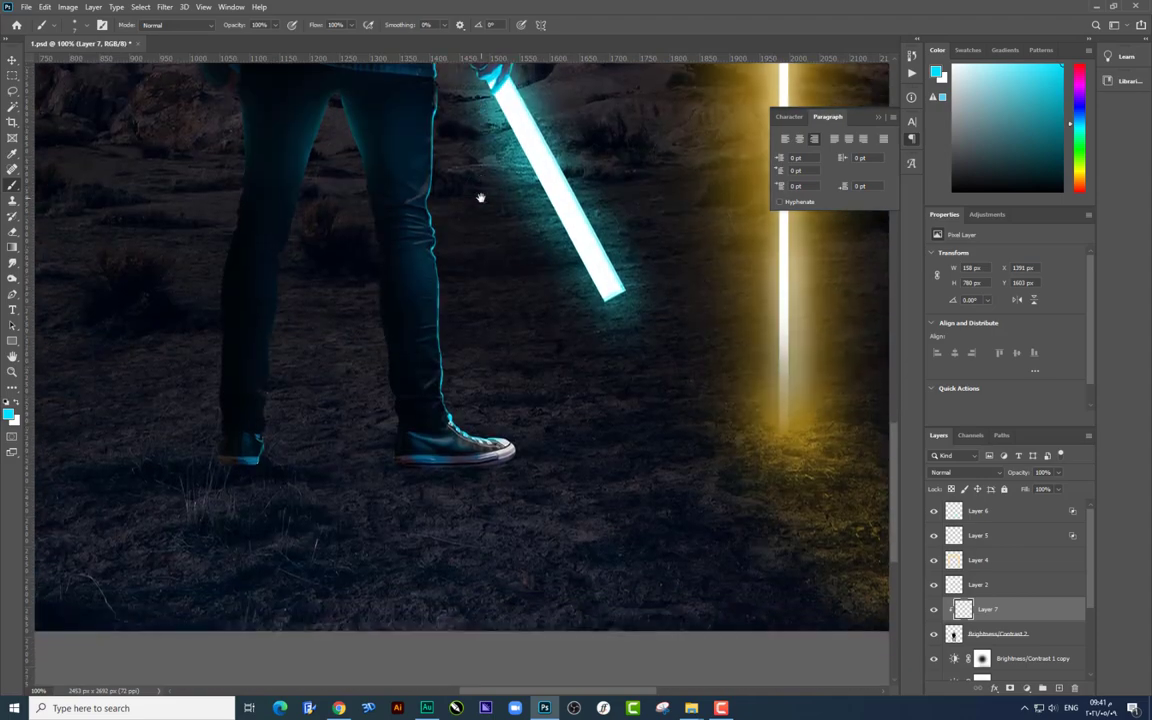
{"action": "scroll", "coordinate": [480, 228], "scroll_direction": "down", "scroll_amount": 1}
{"action": "scroll", "coordinate": [520, 235], "scroll_direction": "down", "scroll_amount": 1}
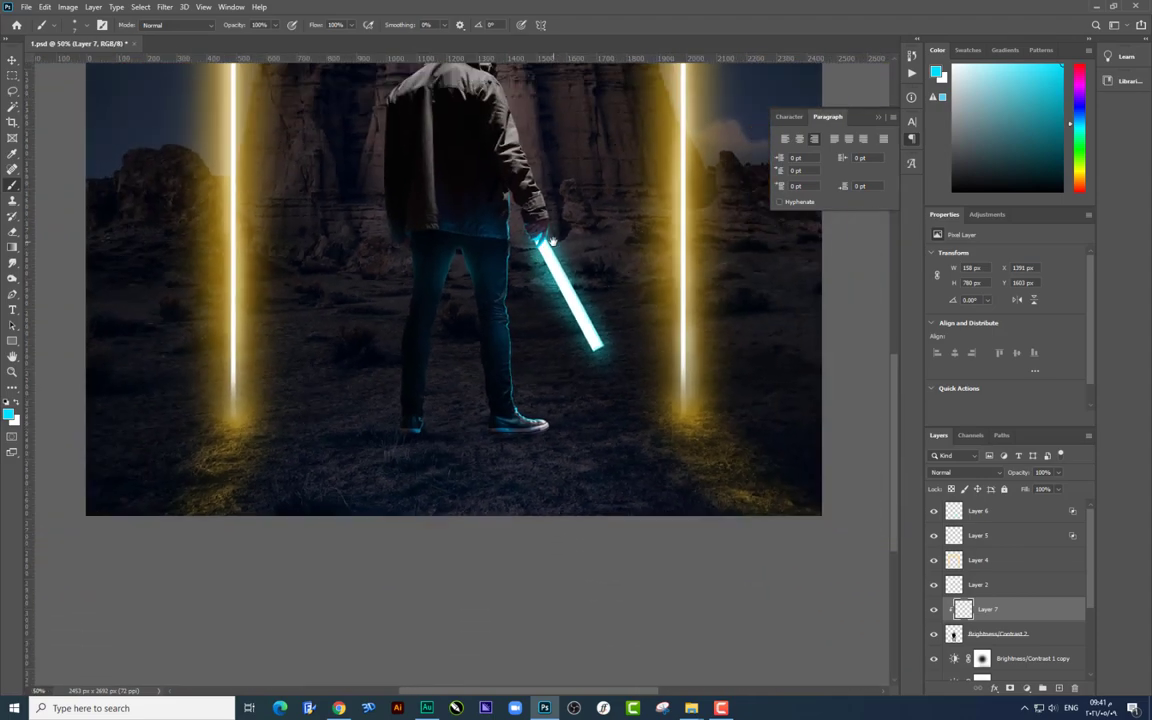
{"action": "scroll", "coordinate": [552, 241], "scroll_direction": "down", "scroll_amount": 1}
{"action": "scroll", "coordinate": [552, 241], "scroll_direction": "up", "scroll_amount": 1}
{"action": "left_click_drag", "start_coordinate": [576, 314], "coordinate": [561, 218]}
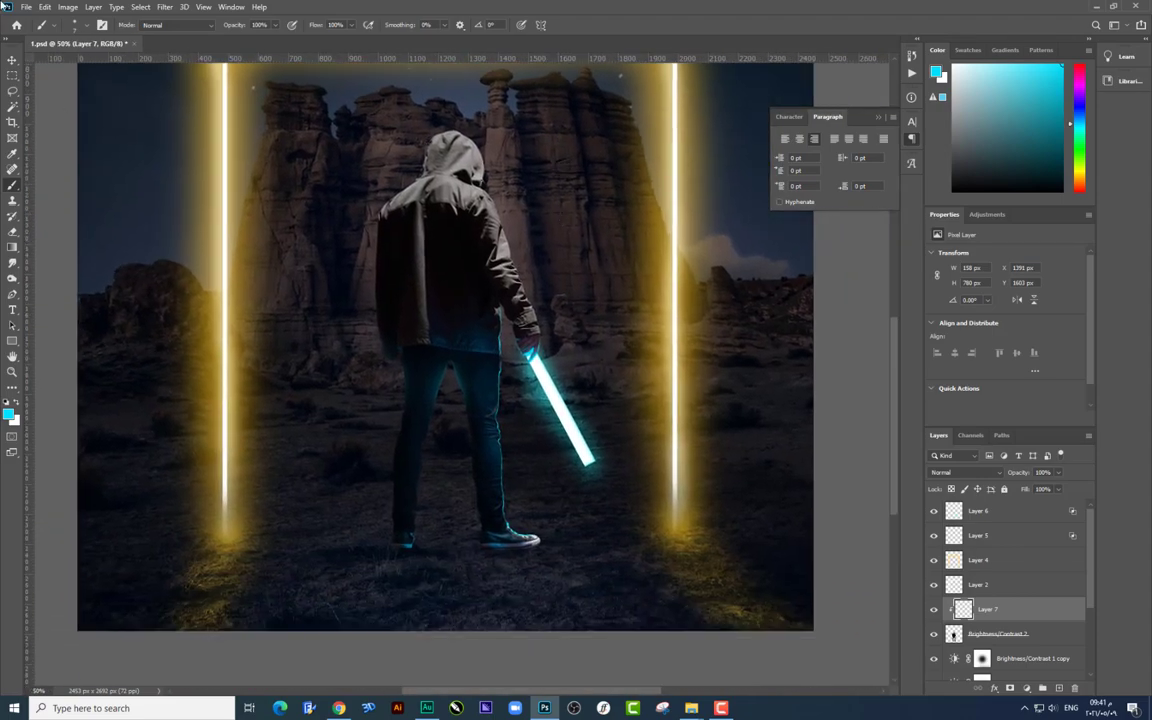
Step: Duplicate the figure's Brightness/Contrast 2 layer
{"action": "left_click", "coordinate": [12, 60]}
{"action": "right_click", "coordinate": [410, 177]}
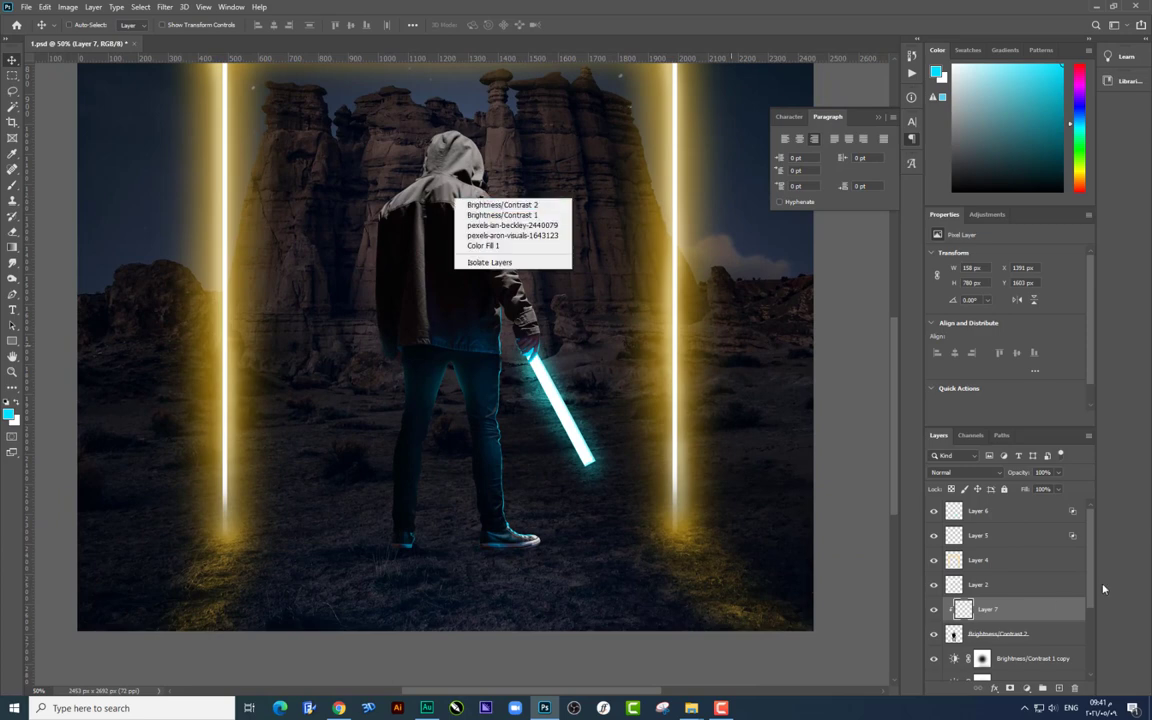
{"action": "scroll", "coordinate": [991, 640], "scroll_direction": "down", "scroll_amount": 1}
{"action": "left_click", "coordinate": [998, 612]}
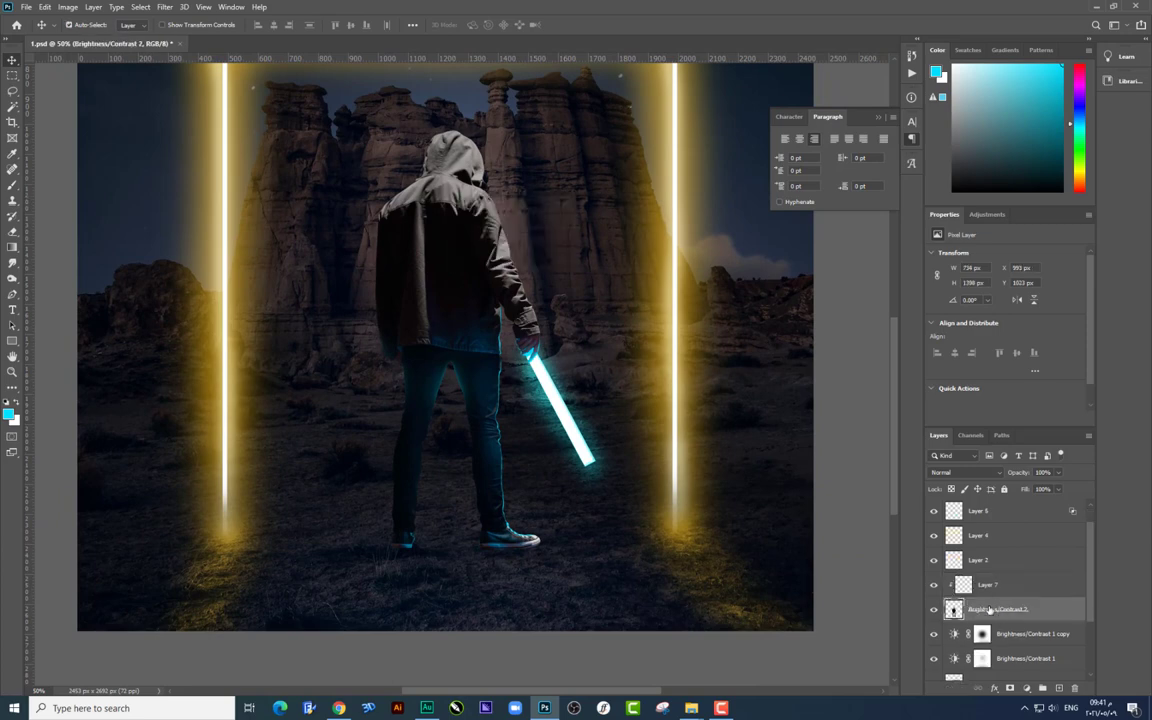
{"action": "key", "text": "ctrl+j"}
Step: Flip the original figure layer upside down beneath the feet and align it as a reflection
{"action": "left_click", "coordinate": [1020, 638]}
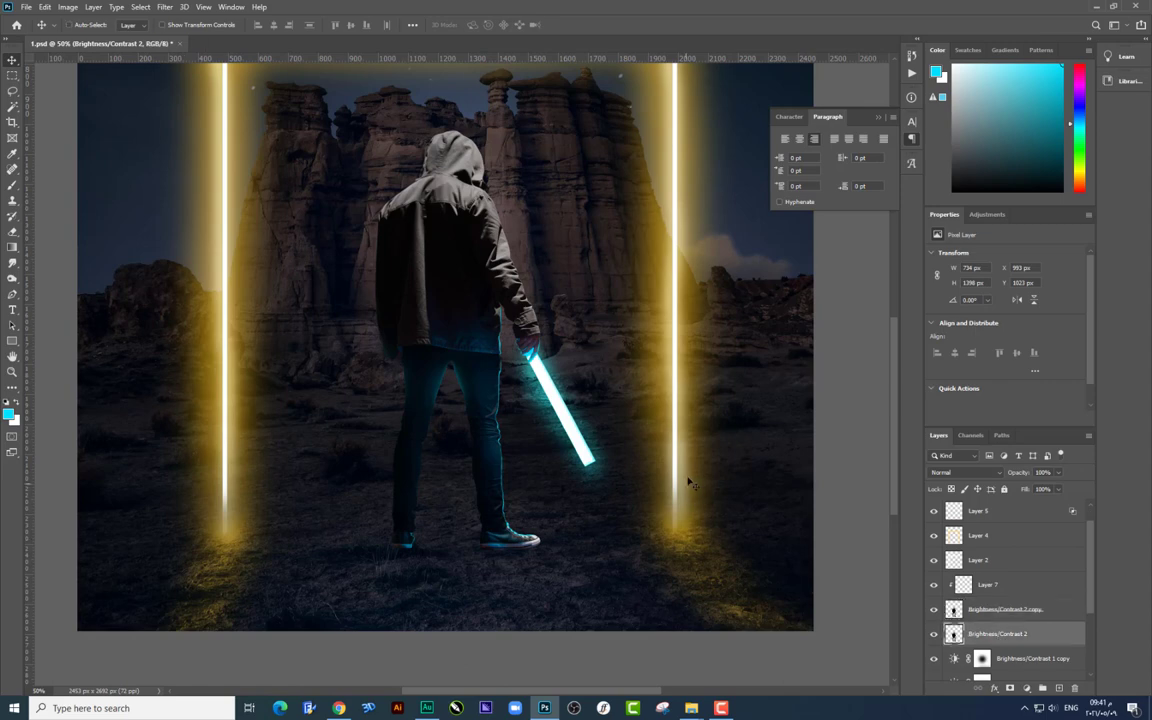
{"action": "mouse_move", "coordinate": [684, 478]}
{"action": "left_mouse_down"}
{"action": "mouse_move", "coordinate": [580, 478]}
{"action": "mouse_move", "coordinate": [684, 478]}
{"action": "left_mouse_up"}
{"action": "key", "text": "ctrl+minus"}
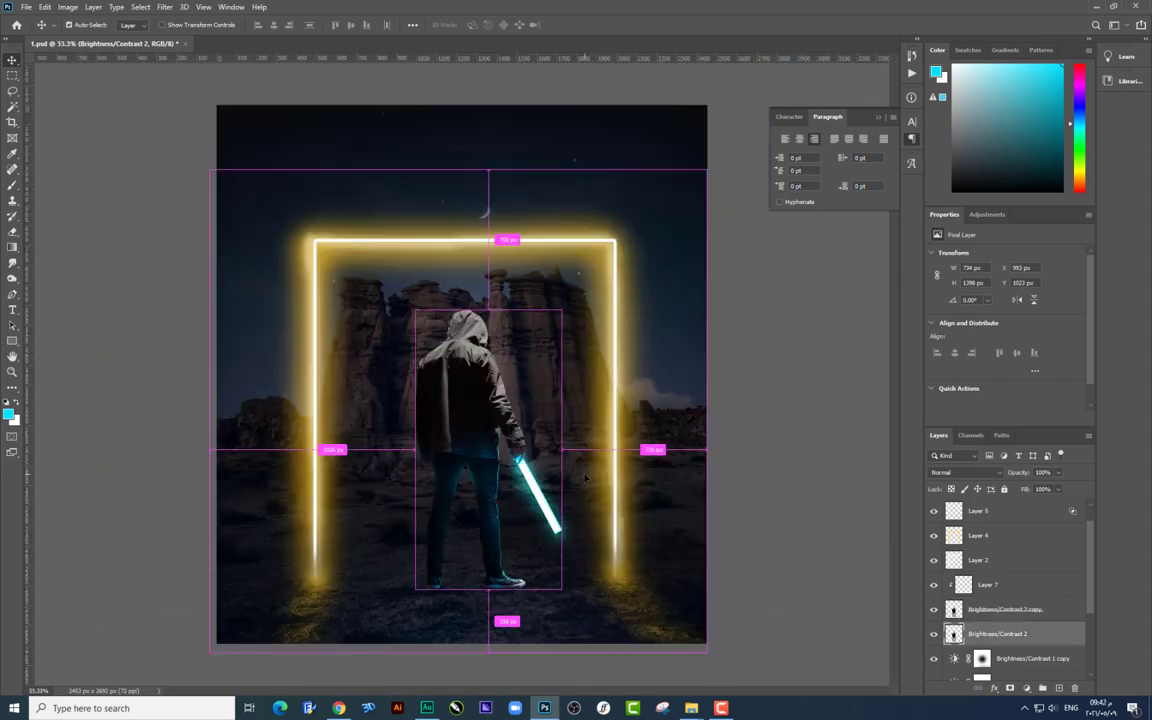
{"action": "key", "text": "ctrl+minus"}
{"action": "key", "text": "ctrl+t"}
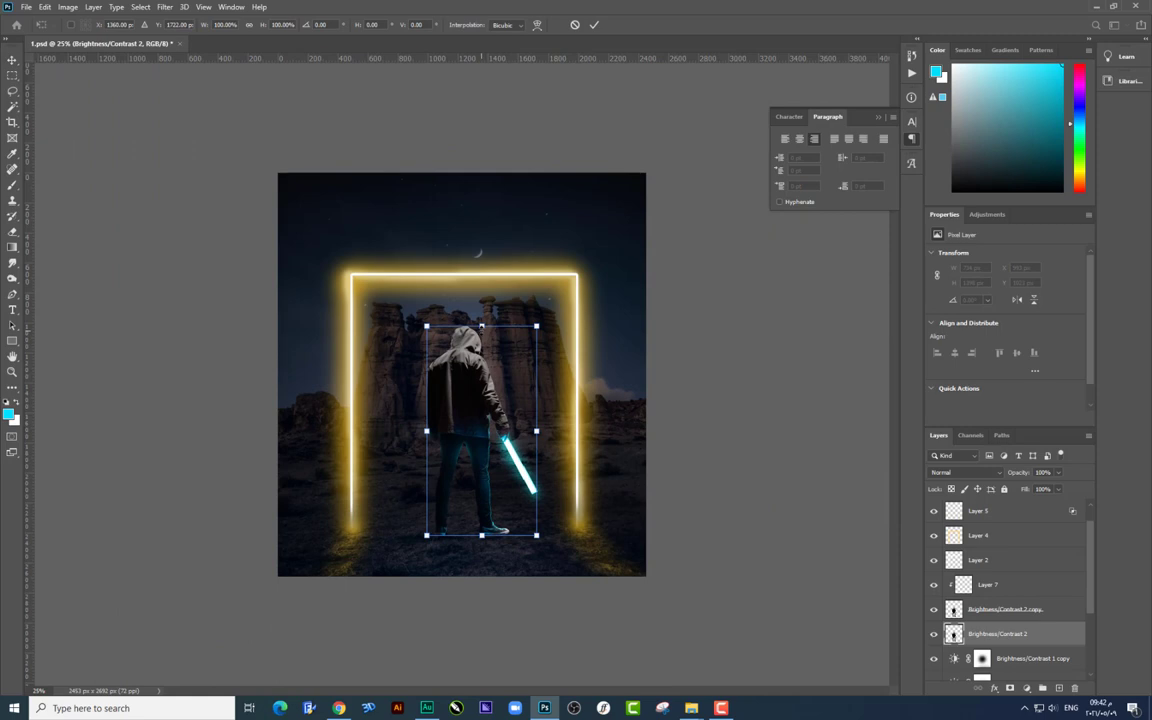
{"action": "mouse_move", "coordinate": [482, 325]}
{"action": "left_mouse_down"}
{"action": "mouse_move", "coordinate": [474, 665]}
{"action": "mouse_move", "coordinate": [466, 660]}
{"action": "left_mouse_up"}
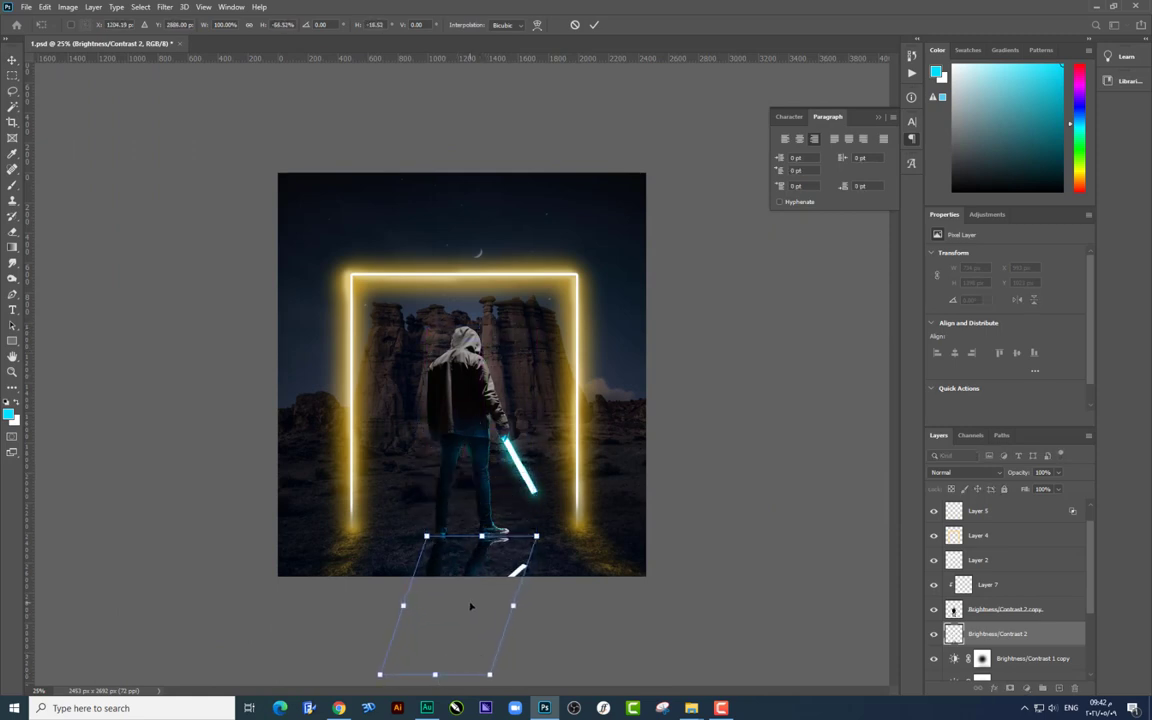
{"action": "key", "text": "Return"}
{"action": "left_click_drag", "start_coordinate": [553, 593], "coordinate": [555, 589]}
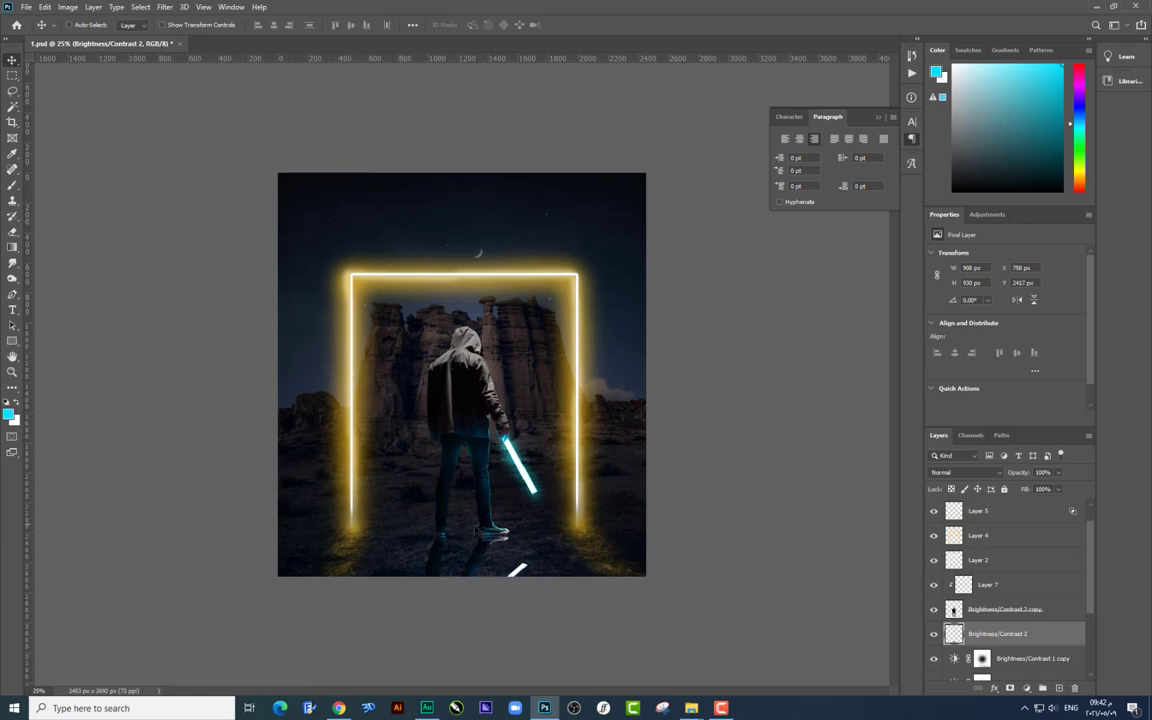
{"action": "key", "text": "ctrl+u"}
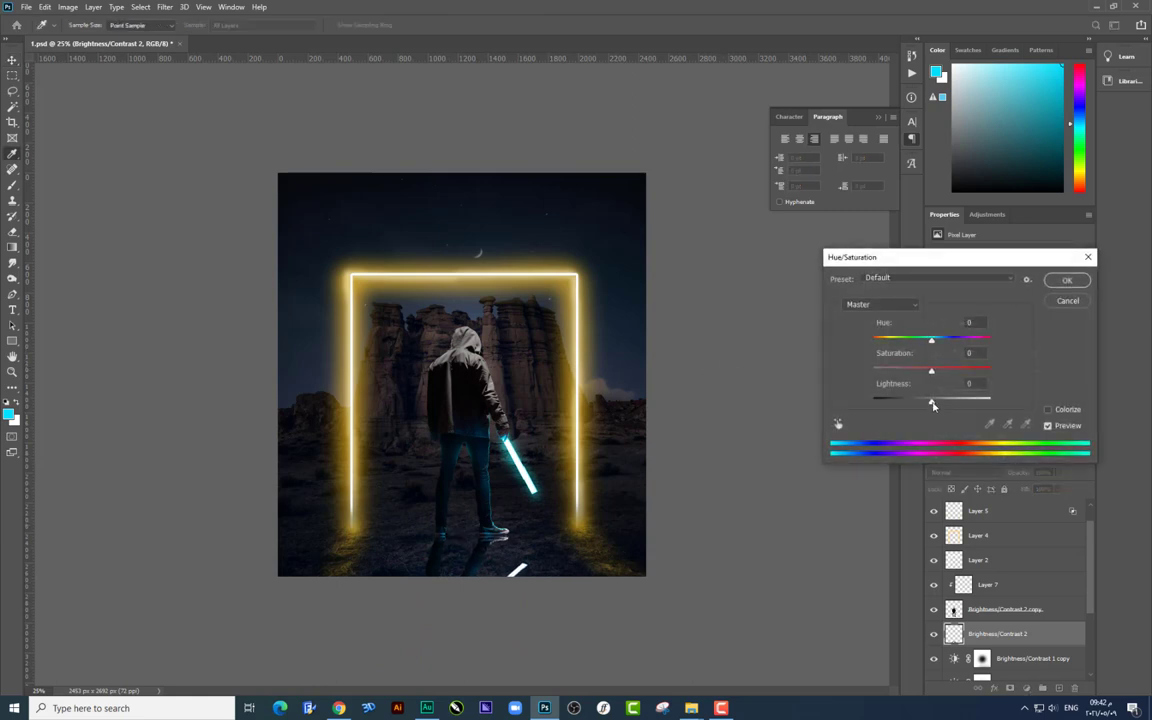
Step: Darken the reflection's lightness and apply a Motion Blur (Angle 35, Distance 40)
{"action": "left_click_drag", "start_coordinate": [933, 405], "coordinate": [725, 368]}
{"action": "key", "text": "Return"}
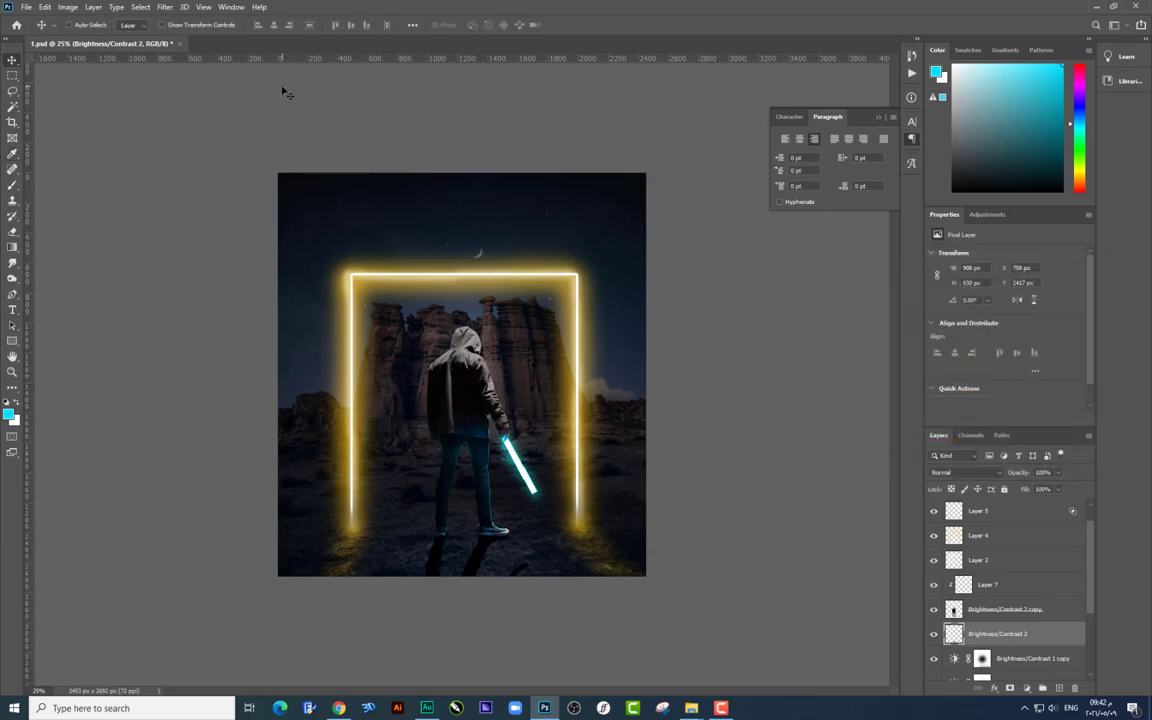
{"action": "left_click", "coordinate": [165, 7]}
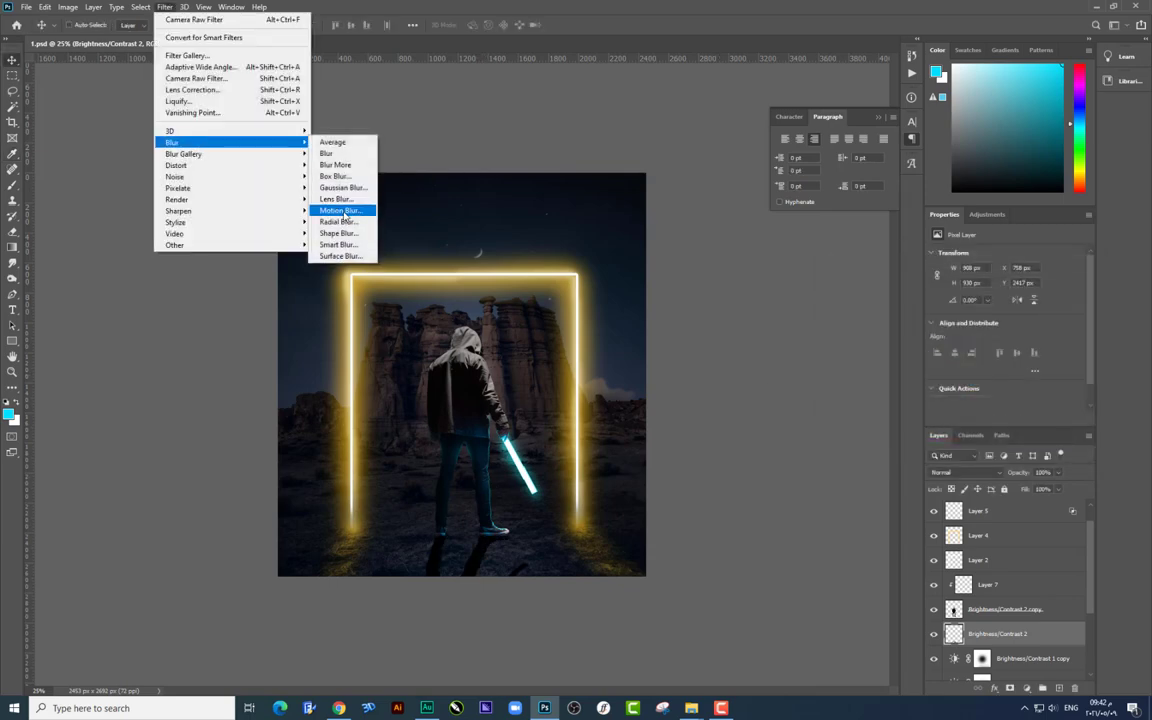
{"action": "left_click", "coordinate": [305, 196]}
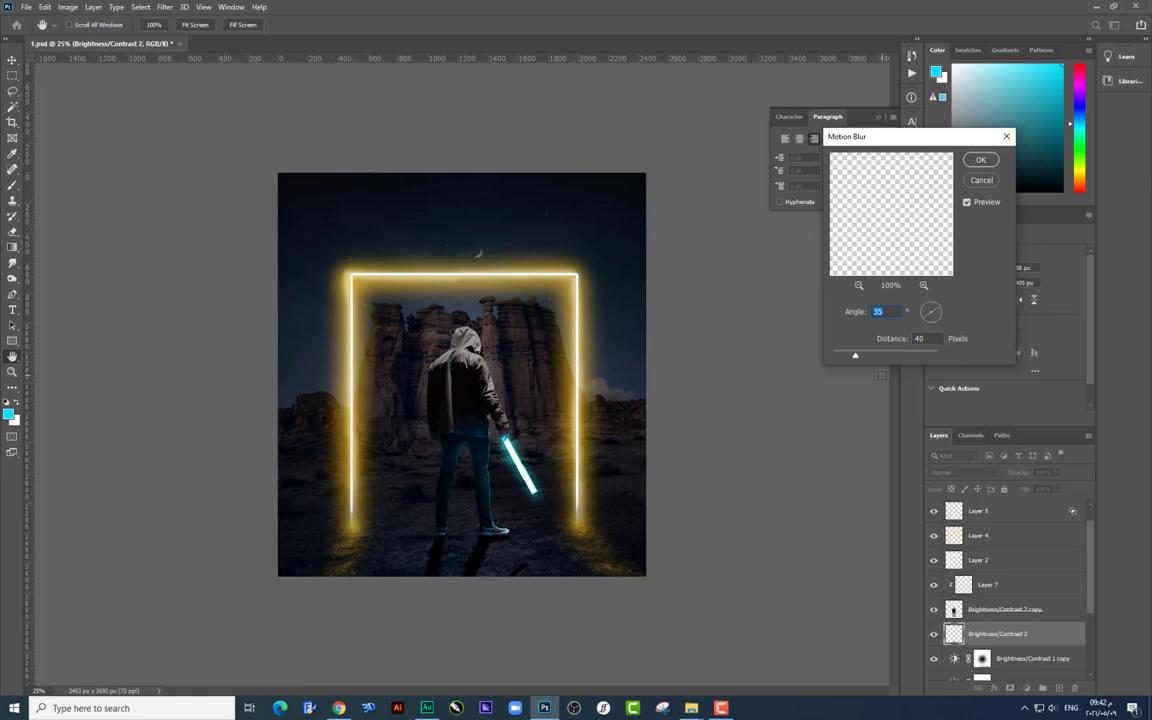
{"action": "key", "text": "Return"}
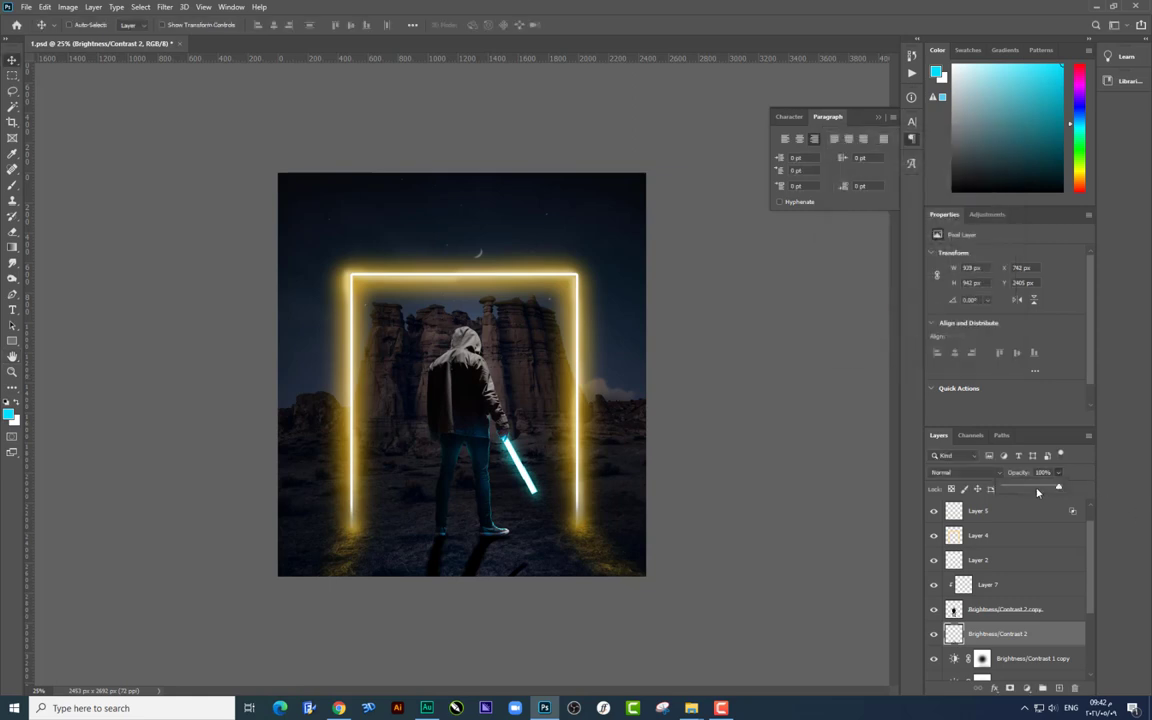
Step: Lower the reflection layer's opacity to 46% and zoom in on the figure
{"action": "left_click_drag", "start_coordinate": [1062, 475], "coordinate": [1034, 487]}
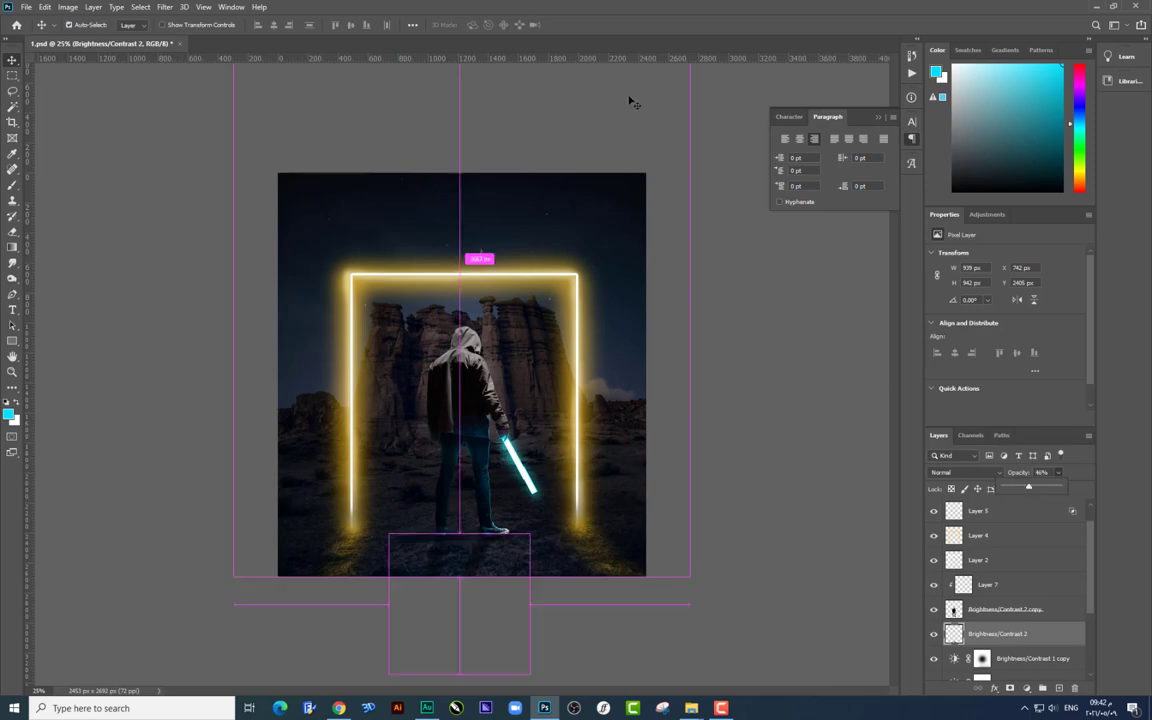
{"action": "key", "text": "ctrl+plus"}
{"action": "key", "text": "ctrl+plus"}
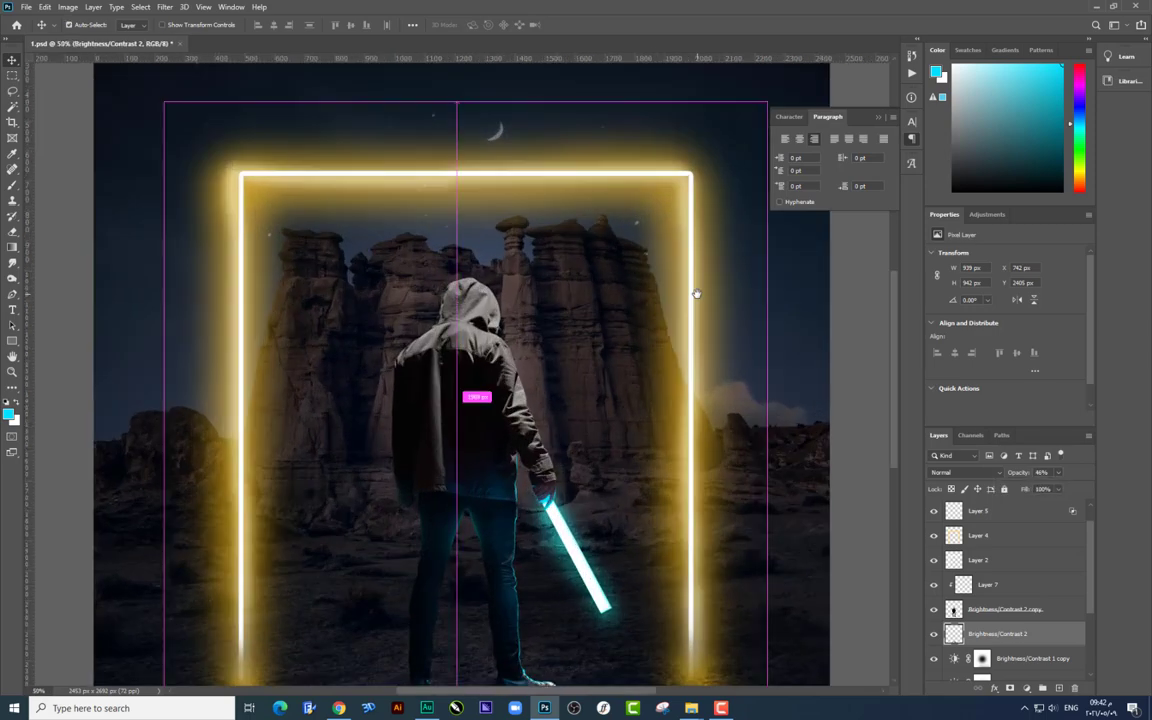
{"action": "key", "text": "ctrl+plus"}
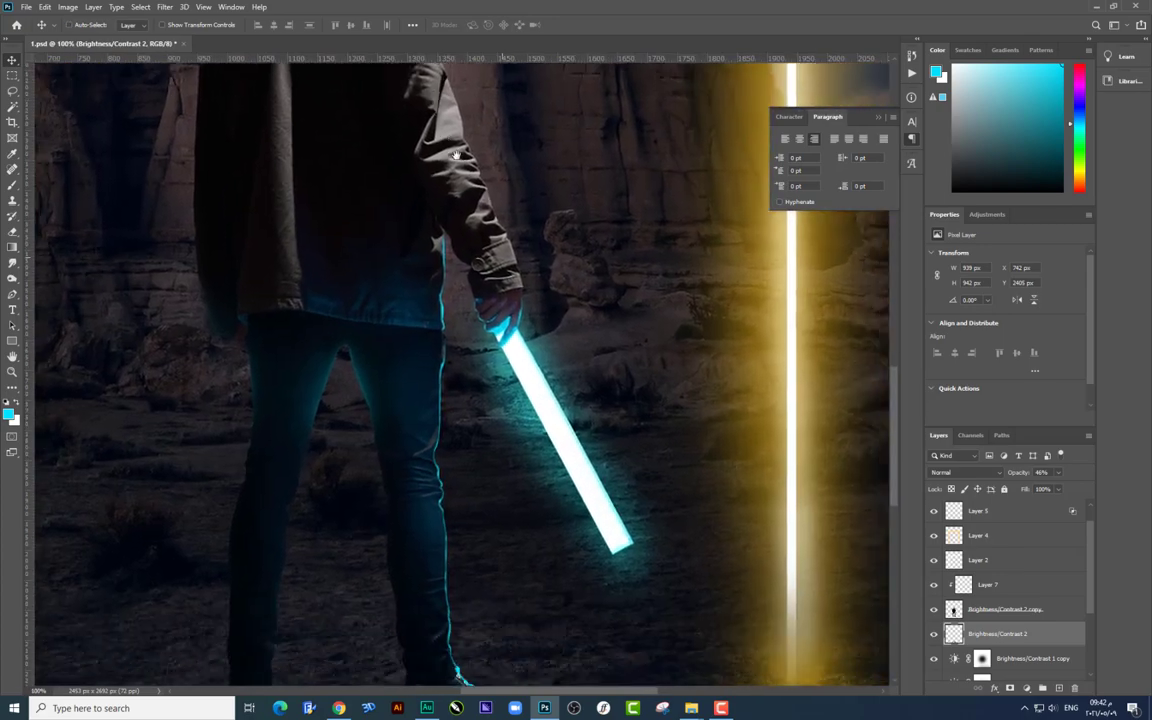
{"action": "left_click_drag", "start_coordinate": [457, 440], "coordinate": [410, 385]}
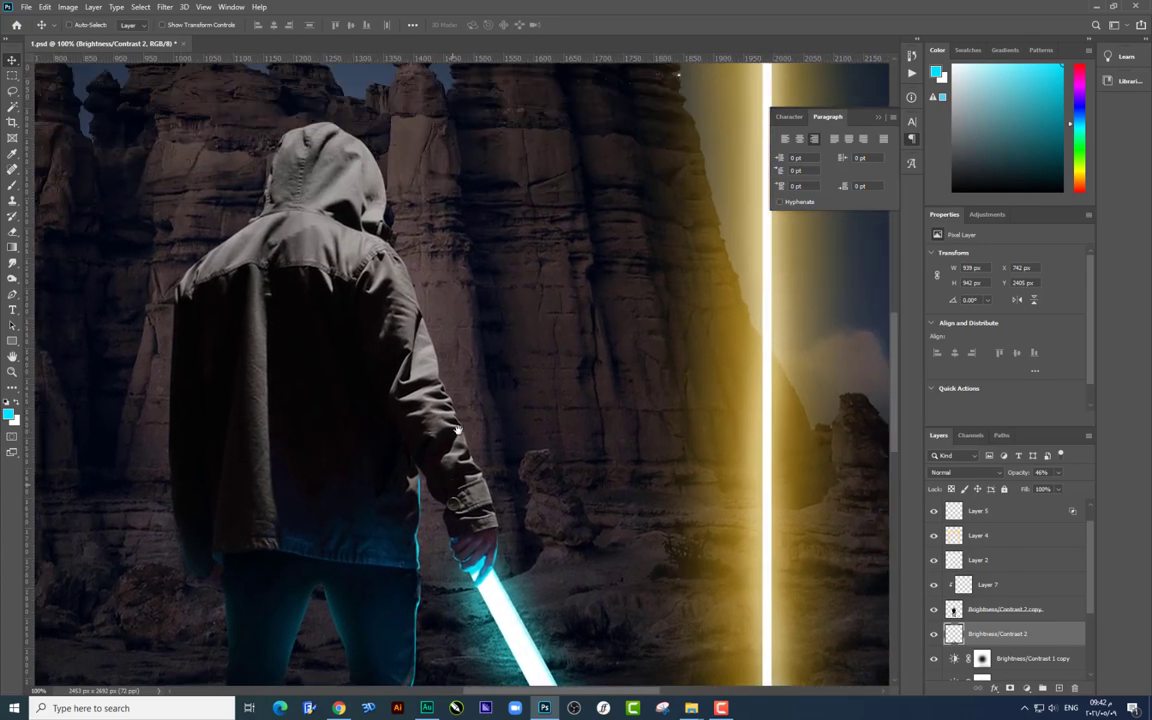
{"action": "key", "text": "ctrl+plus"}
{"action": "key", "text": "ctrl+minus"}
Step: Select the Brightness/Contrast 2 copy layer, frame the arm, and add a new Layer 8
{"action": "right_click", "coordinate": [440, 360]}
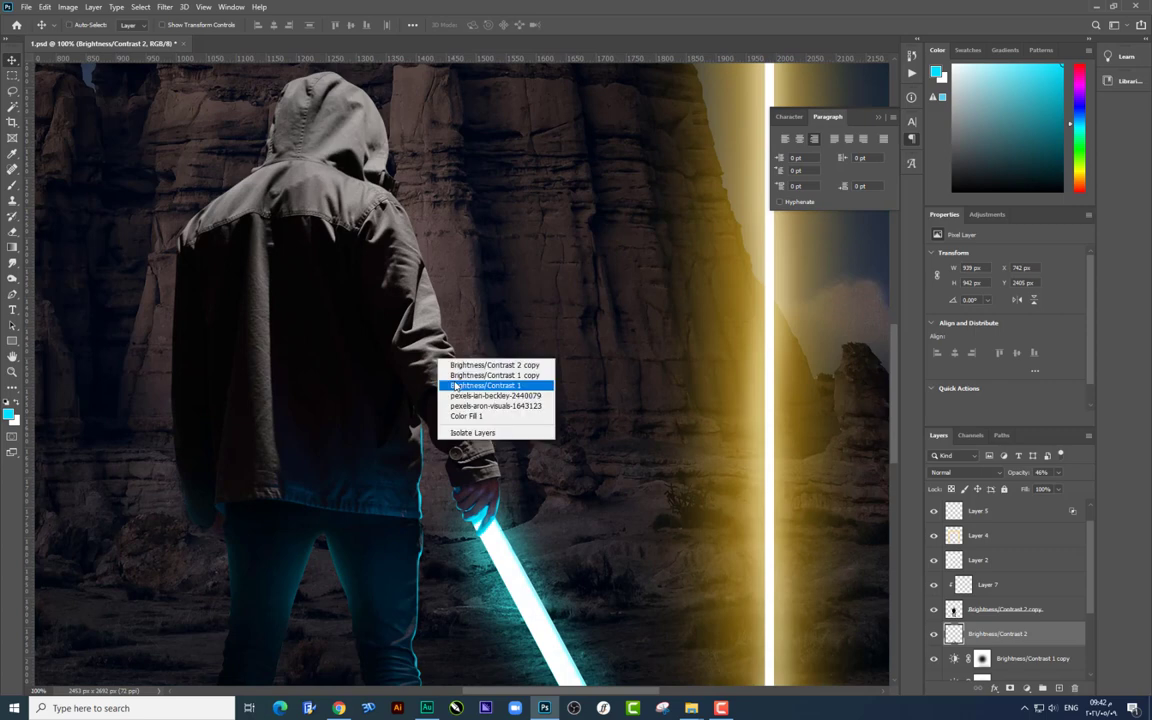
{"action": "left_click", "coordinate": [457, 396]}
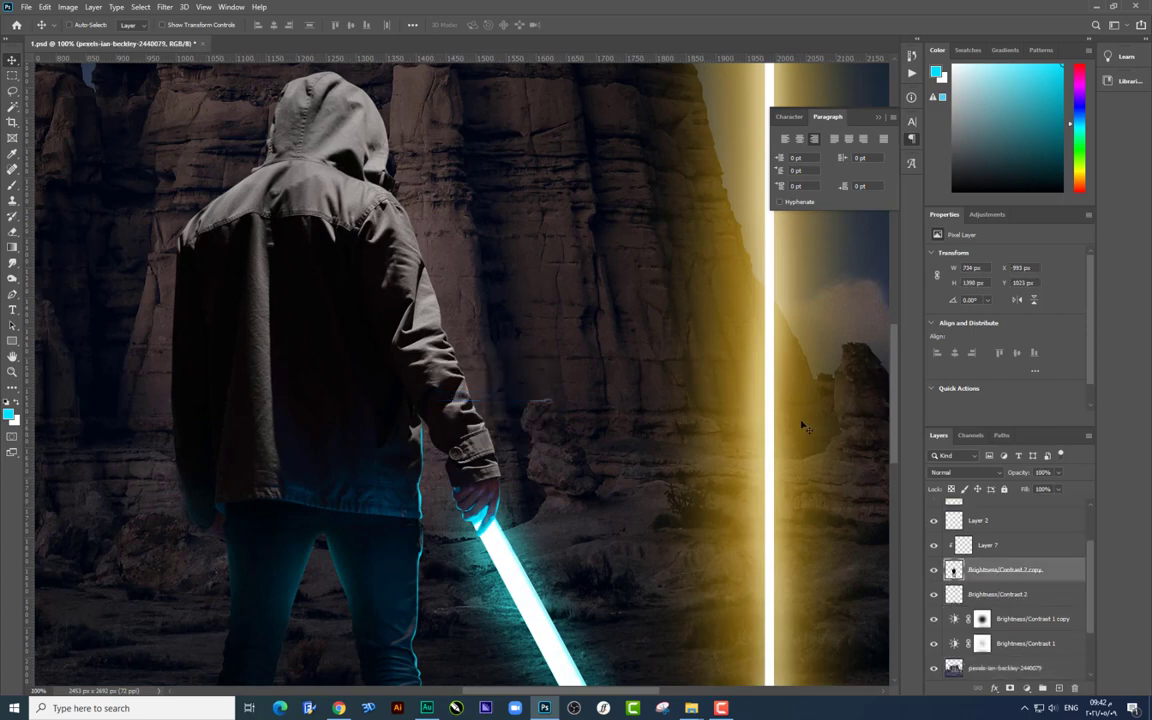
{"action": "left_click_drag", "start_coordinate": [770, 370], "coordinate": [620, 400]}
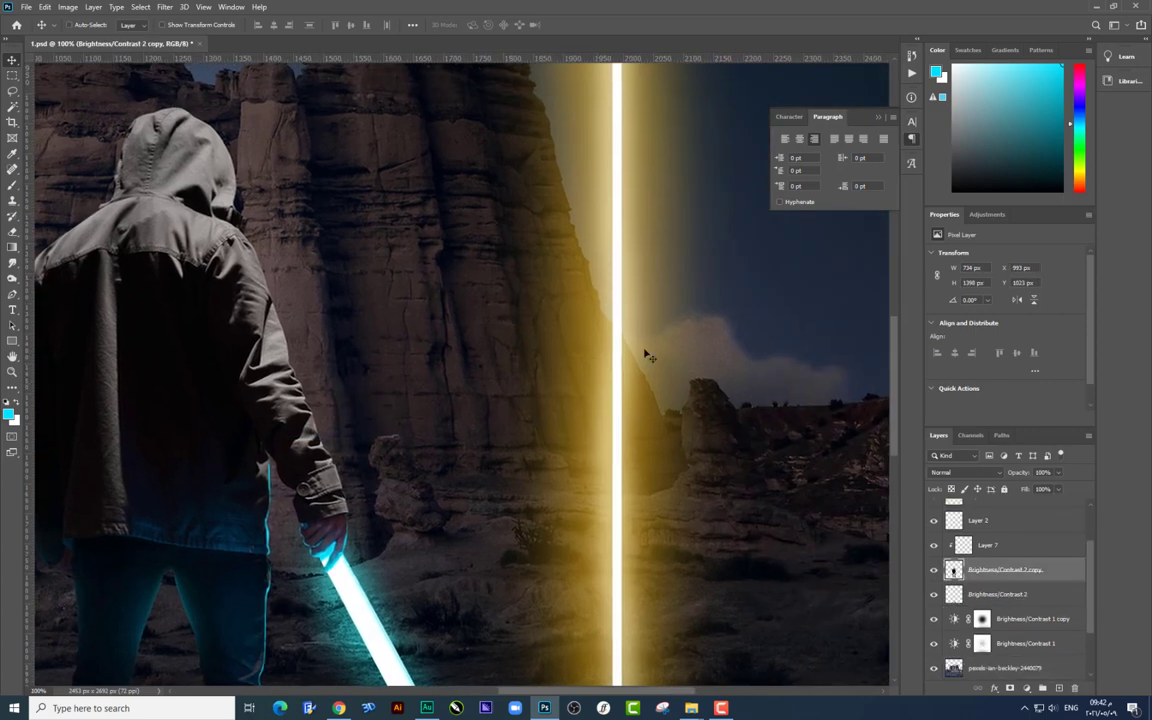
{"action": "mouse_move", "coordinate": [604, 350]}
{"action": "left_mouse_down"}
{"action": "mouse_move", "coordinate": [697, 334]}
{"action": "mouse_move", "coordinate": [645, 231]}
{"action": "left_mouse_up"}
{"action": "scroll", "coordinate": [698, 334], "scroll_direction": "up", "scroll_amount": 2}
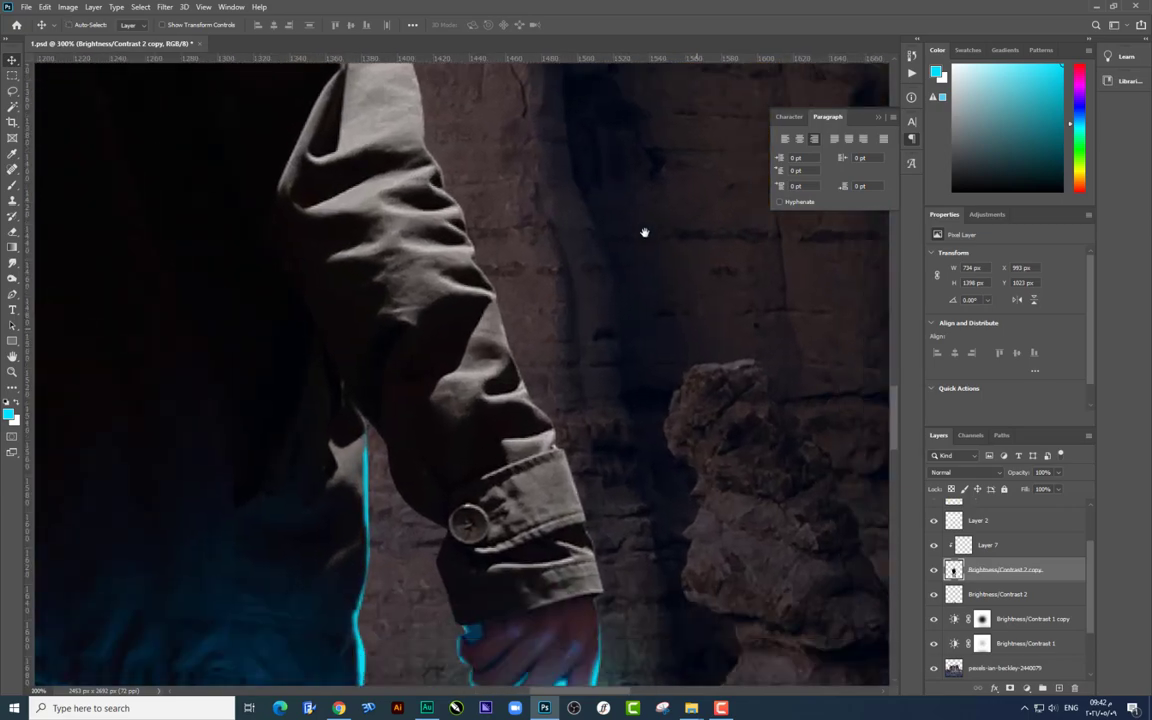
{"action": "left_click", "coordinate": [1060, 690]}
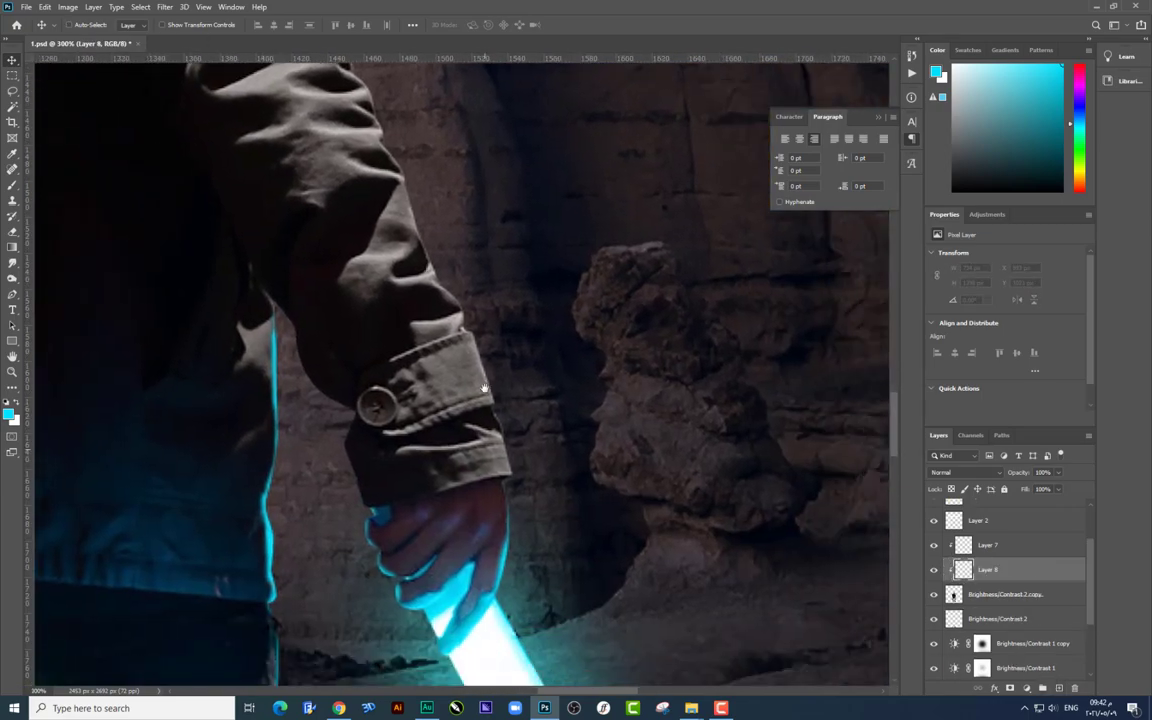
Step: Switch to the Brush and set the foreground colour to yellow #ffcc00
{"action": "left_click_drag", "start_coordinate": [500, 400], "coordinate": [415, 325]}
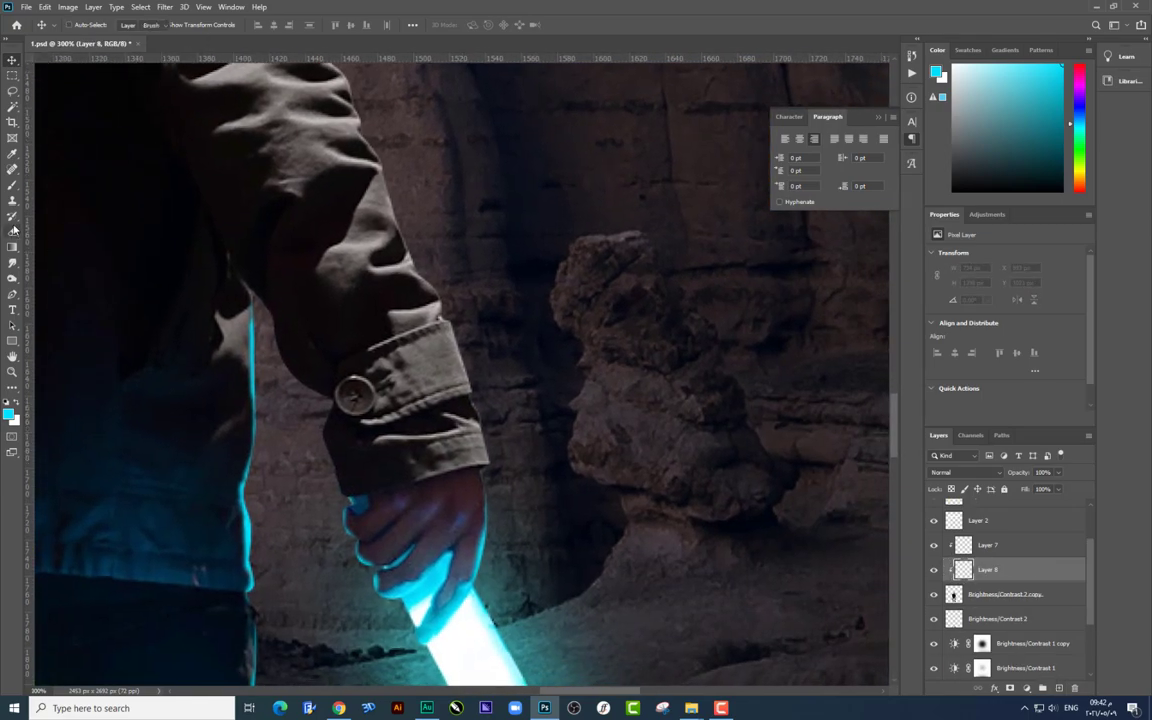
{"action": "left_click", "coordinate": [12, 186]}
{"action": "left_click", "coordinate": [9, 413]}
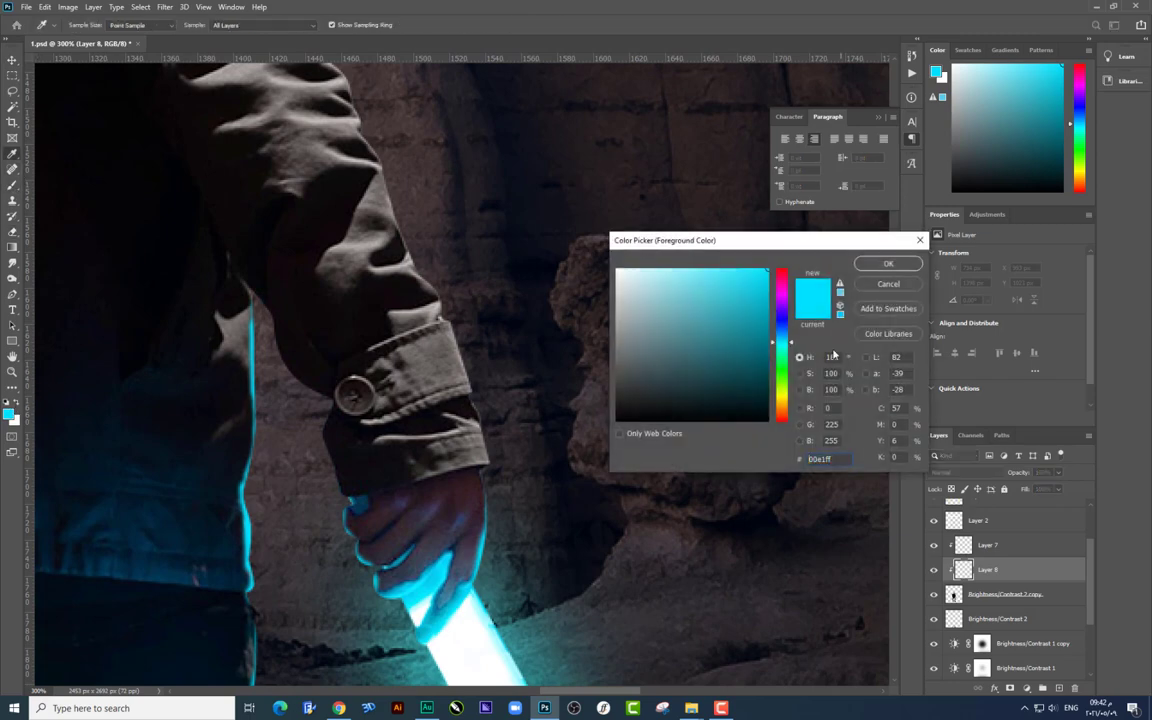
{"action": "left_click", "coordinate": [787, 401]}
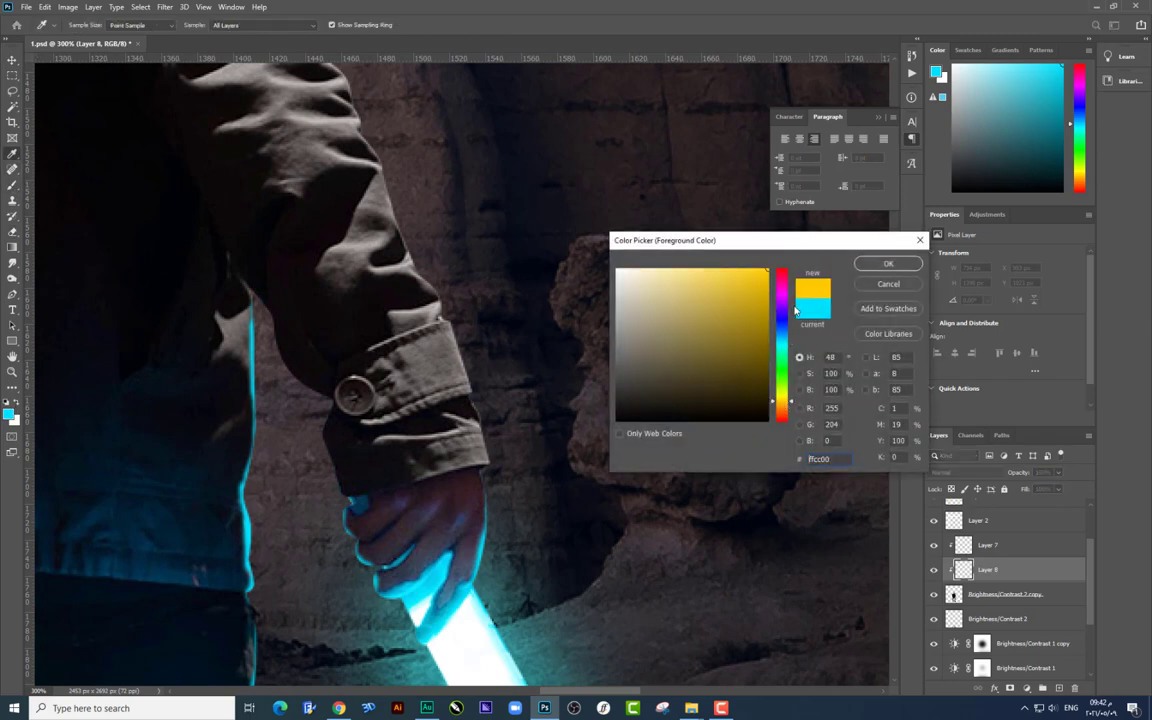
{"action": "left_click", "coordinate": [888, 263]}
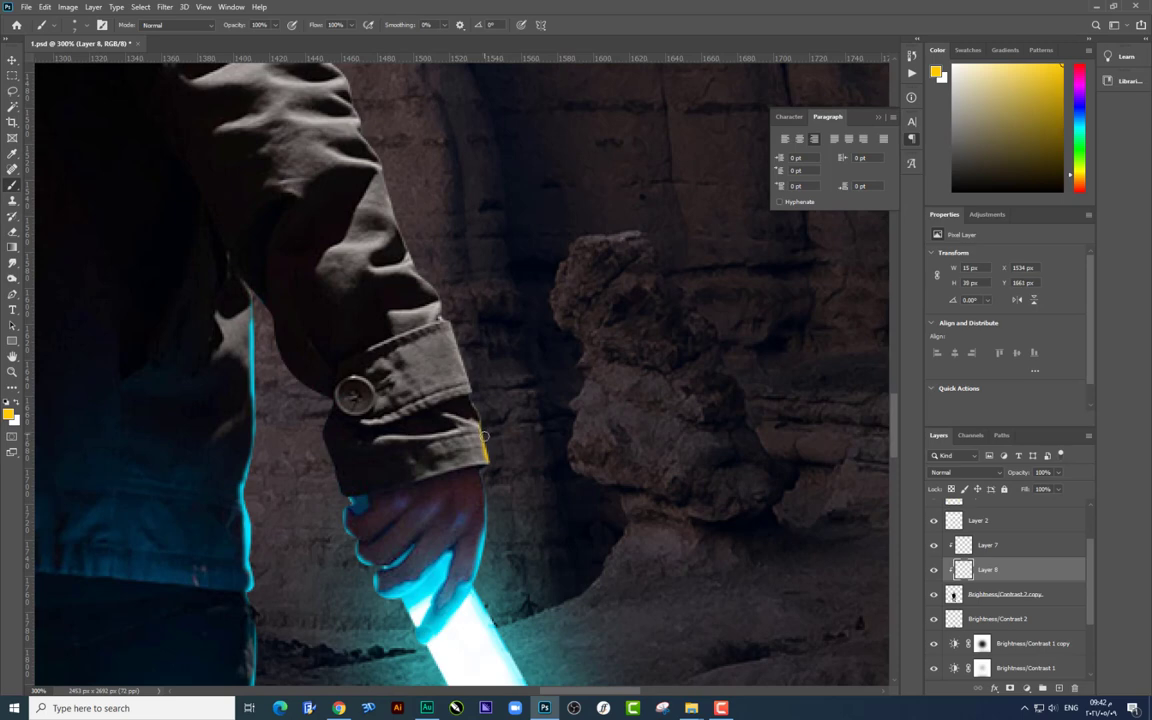
Step: Paint a thin yellow rim light along the cuff and up the sleeve edge
{"action": "left_click_drag", "start_coordinate": [484, 436], "coordinate": [470, 399]}
{"action": "mouse_move", "coordinate": [466, 348]}
{"action": "left_mouse_down"}
{"action": "mouse_move", "coordinate": [522, 410]}
{"action": "mouse_move", "coordinate": [504, 378]}
{"action": "mouse_move", "coordinate": [482, 380]}
{"action": "mouse_move", "coordinate": [466, 358]}
{"action": "mouse_move", "coordinate": [578, 512]}
{"action": "mouse_move", "coordinate": [492, 425]}
{"action": "left_mouse_up"}
{"action": "mouse_move", "coordinate": [535, 468]}
{"action": "left_mouse_down"}
{"action": "mouse_move", "coordinate": [582, 568]}
{"action": "mouse_move", "coordinate": [544, 468]}
{"action": "mouse_move", "coordinate": [456, 338]}
{"action": "mouse_move", "coordinate": [596, 628]}
{"action": "mouse_move", "coordinate": [578, 552]}
{"action": "left_mouse_up"}
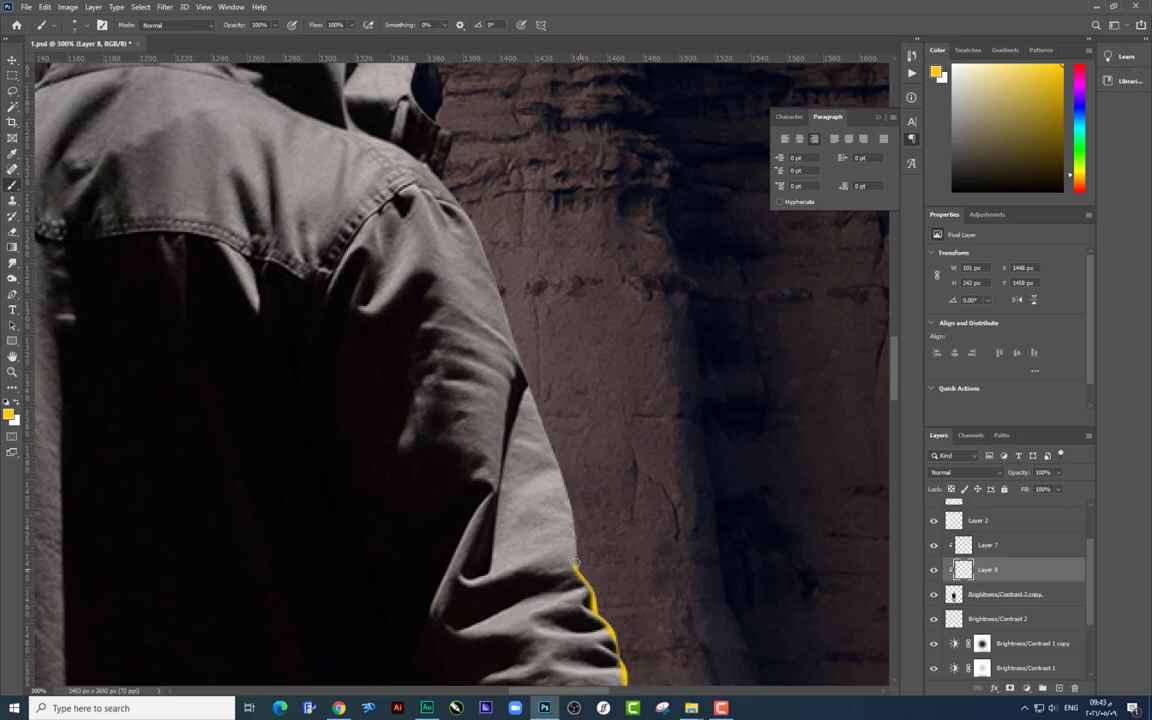
{"action": "left_click_drag", "start_coordinate": [575, 563], "coordinate": [566, 480]}
{"action": "key", "text": "ctrl+z"}
{"action": "left_click_drag", "start_coordinate": [576, 566], "coordinate": [579, 543]}
{"action": "scroll", "coordinate": [578, 569], "scroll_direction": "up", "scroll_amount": 2}
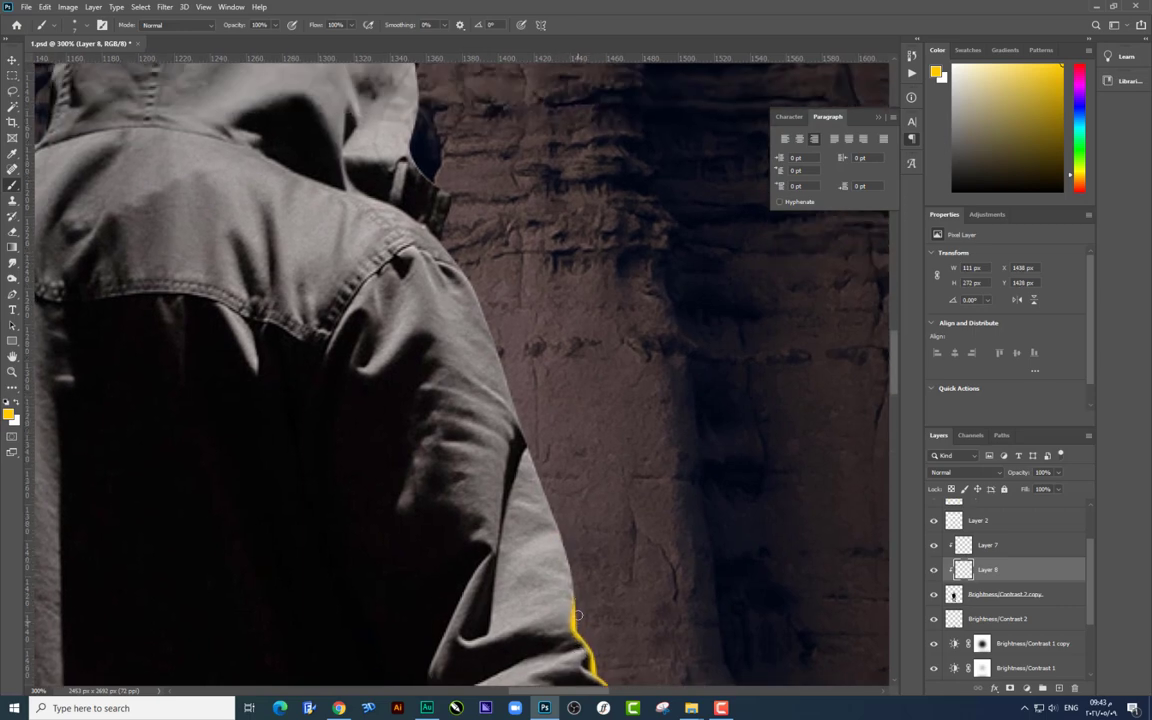
Step: Continue a thinner yellow stroke up the jacket edge toward the top of the hood
{"action": "left_click_drag", "start_coordinate": [477, 402], "coordinate": [516, 485]}
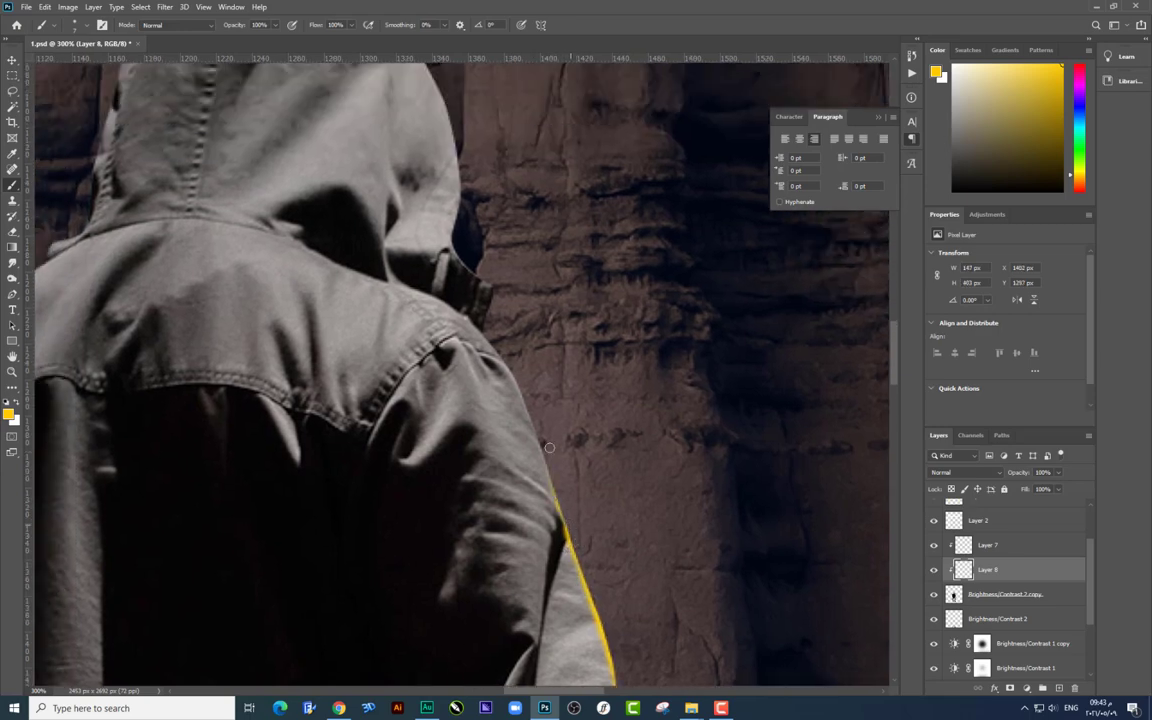
{"action": "left_click_drag", "start_coordinate": [549, 447], "coordinate": [597, 597]}
{"action": "left_click_drag", "start_coordinate": [631, 640], "coordinate": [522, 525]}
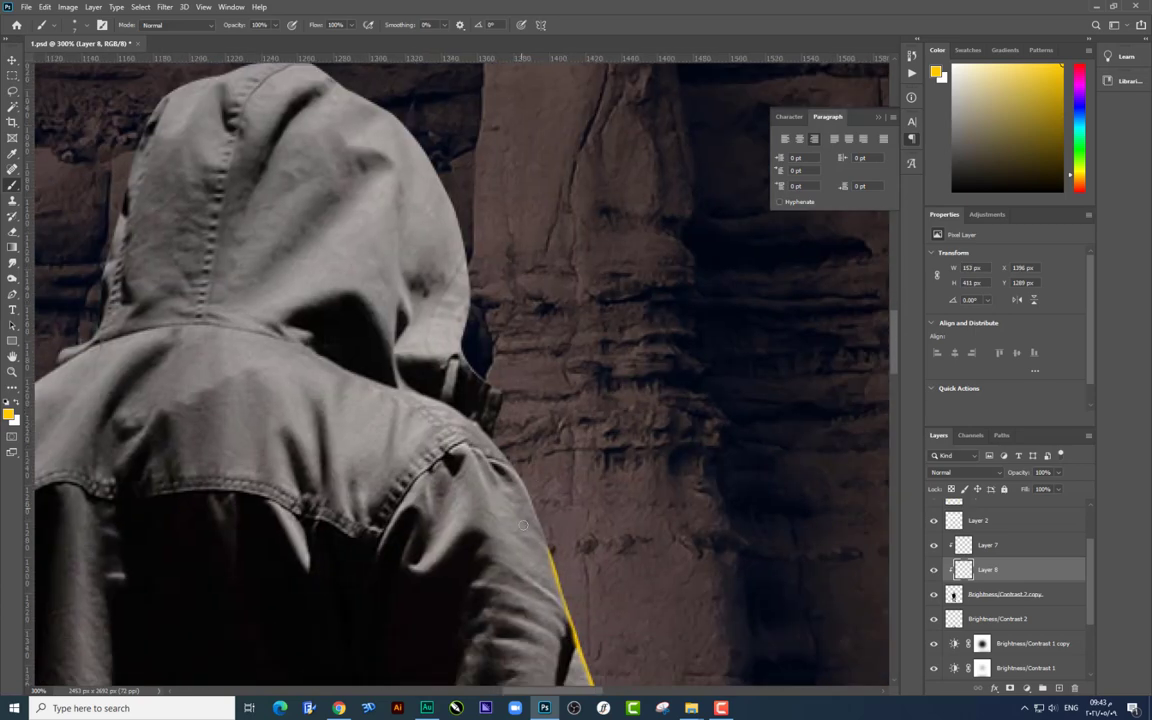
{"action": "left_click_drag", "start_coordinate": [555, 572], "coordinate": [510, 468]}
{"action": "key", "text": "ctrl+z"}
{"action": "left_click_drag", "start_coordinate": [553, 575], "coordinate": [514, 462]}
{"action": "left_click_drag", "start_coordinate": [537, 510], "coordinate": [549, 570]}
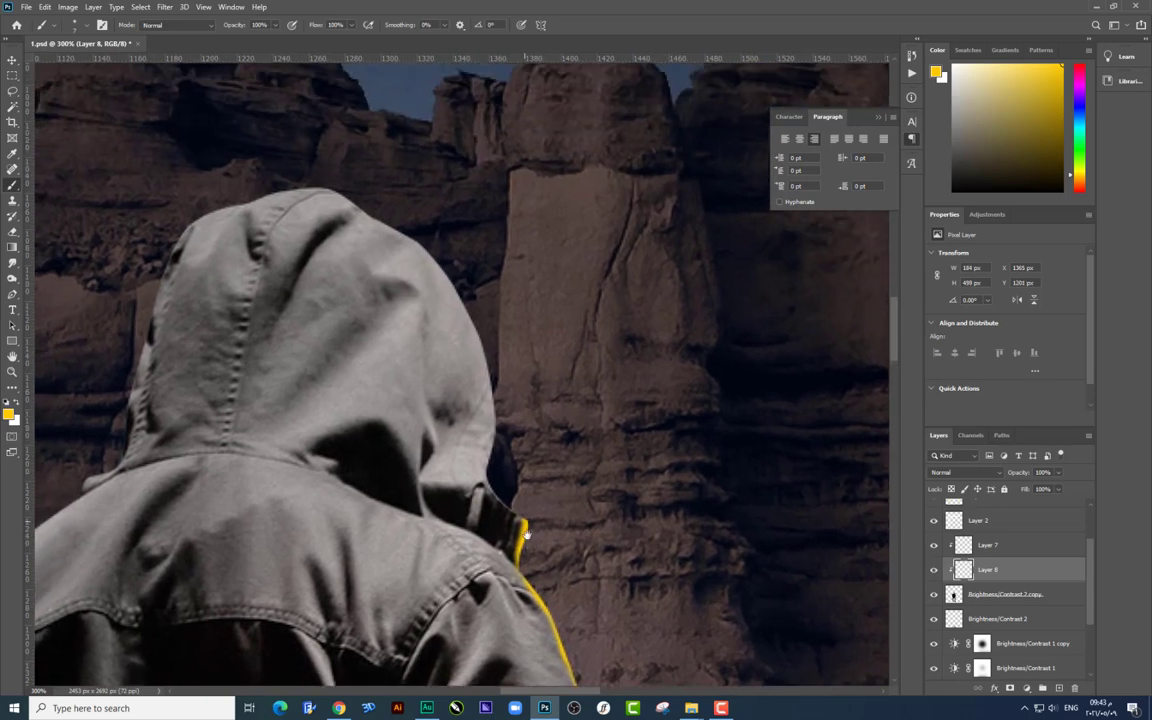
{"action": "mouse_move", "coordinate": [462, 410]}
{"action": "left_mouse_down"}
{"action": "mouse_move", "coordinate": [474, 477]}
{"action": "mouse_move", "coordinate": [533, 562]}
{"action": "mouse_move", "coordinate": [510, 549]}
{"action": "left_mouse_up"}
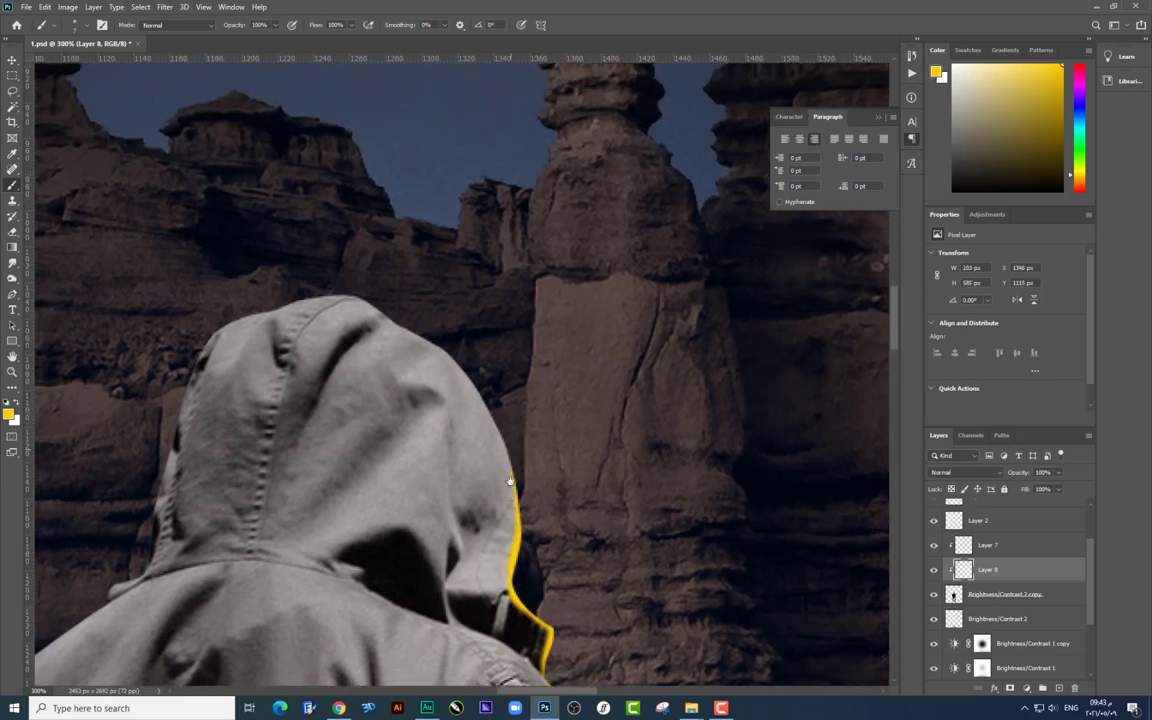
{"action": "mouse_move", "coordinate": [463, 390]}
{"action": "left_mouse_down"}
{"action": "mouse_move", "coordinate": [465, 478]}
{"action": "mouse_move", "coordinate": [492, 463]}
{"action": "left_mouse_up"}
{"action": "left_click_drag", "start_coordinate": [424, 394], "coordinate": [554, 456]}
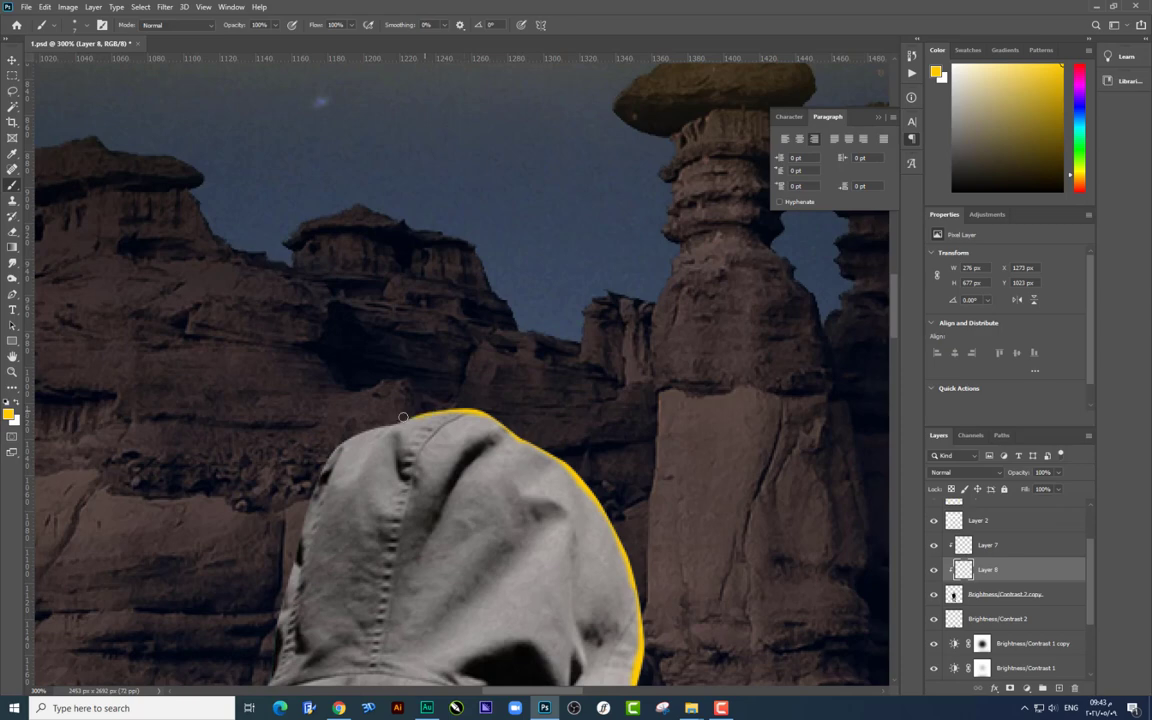
{"action": "left_click_drag", "start_coordinate": [386, 423], "coordinate": [482, 395]}
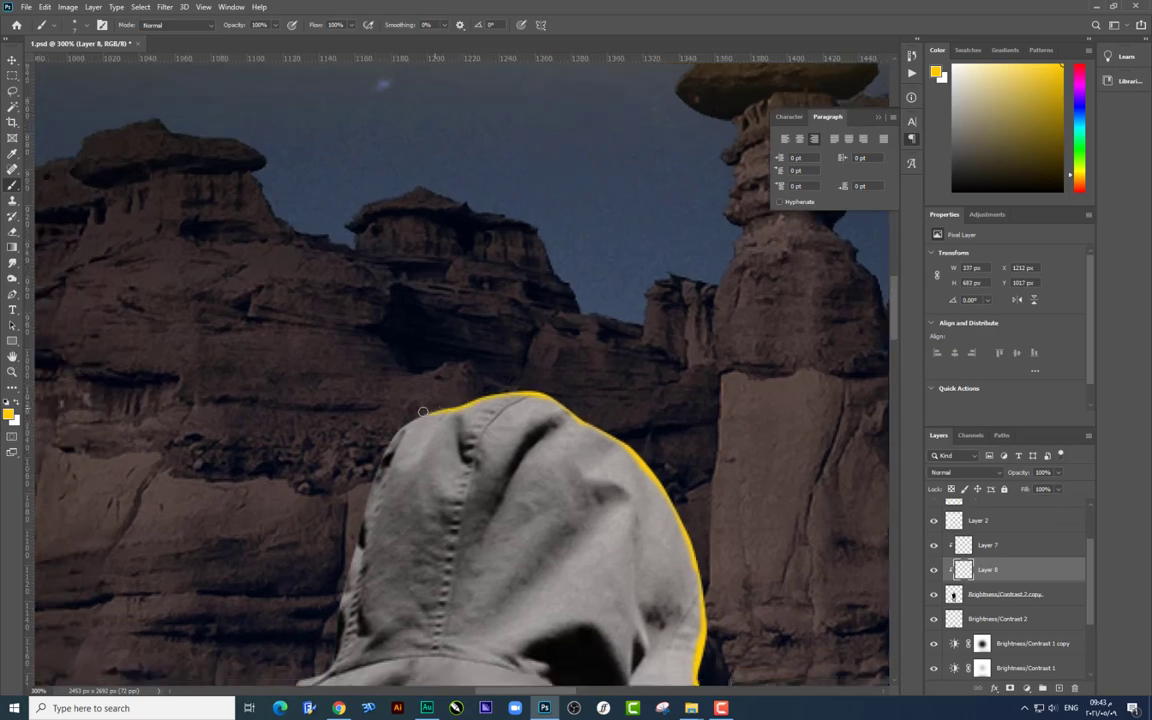
Step: Paint yellow down the hood's left edge and along the jacket to its hem
{"action": "mouse_move", "coordinate": [374, 464]}
{"action": "left_mouse_down"}
{"action": "mouse_move", "coordinate": [416, 380]}
{"action": "mouse_move", "coordinate": [388, 540]}
{"action": "mouse_move", "coordinate": [501, 337]}
{"action": "mouse_move", "coordinate": [432, 414]}
{"action": "mouse_move", "coordinate": [509, 329]}
{"action": "mouse_move", "coordinate": [426, 408]}
{"action": "left_mouse_up"}
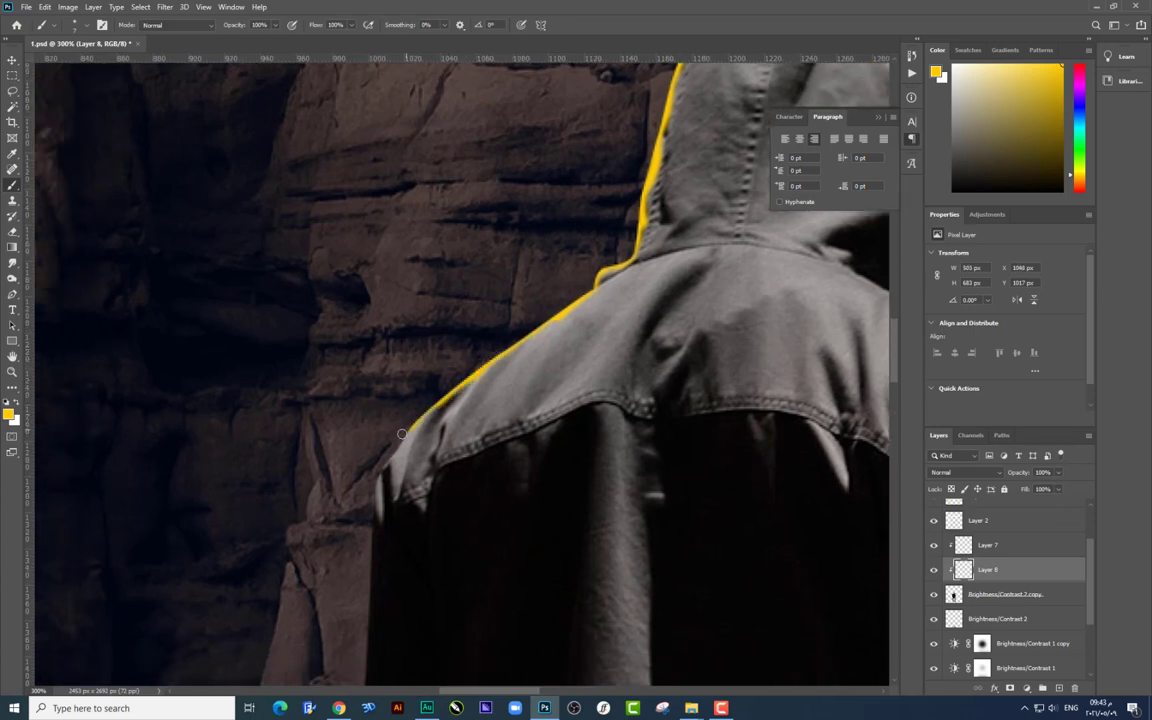
{"action": "mouse_move", "coordinate": [389, 459]}
{"action": "left_mouse_down"}
{"action": "mouse_move", "coordinate": [379, 477]}
{"action": "mouse_move", "coordinate": [379, 287]}
{"action": "mouse_move", "coordinate": [362, 365]}
{"action": "mouse_move", "coordinate": [358, 315]}
{"action": "mouse_move", "coordinate": [360, 345]}
{"action": "mouse_move", "coordinate": [373, 250]}
{"action": "mouse_move", "coordinate": [362, 318]}
{"action": "left_mouse_up"}
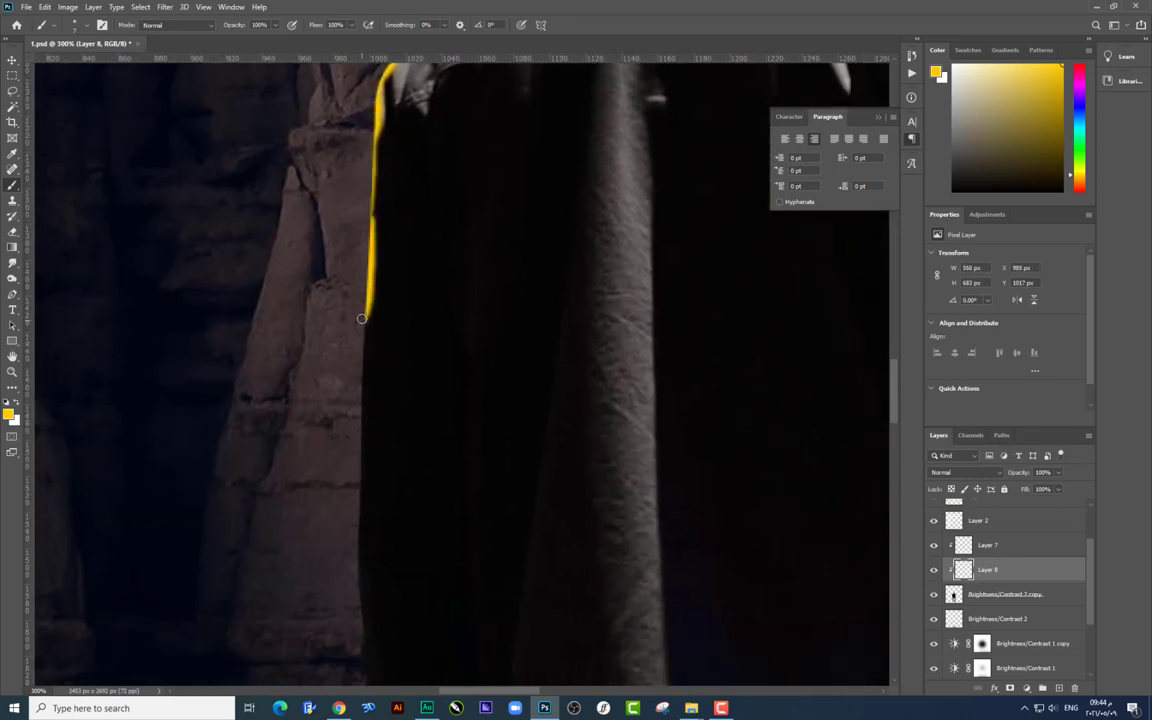
{"action": "key", "text": "ctrl+z"}
{"action": "mouse_move", "coordinate": [368, 259]}
{"action": "left_mouse_down"}
{"action": "mouse_move", "coordinate": [362, 332]}
{"action": "mouse_move", "coordinate": [345, 172]}
{"action": "mouse_move", "coordinate": [364, 278]}
{"action": "left_mouse_up"}
{"action": "key", "text": "ctrl+z"}
{"action": "key", "text": "ctrl+z"}
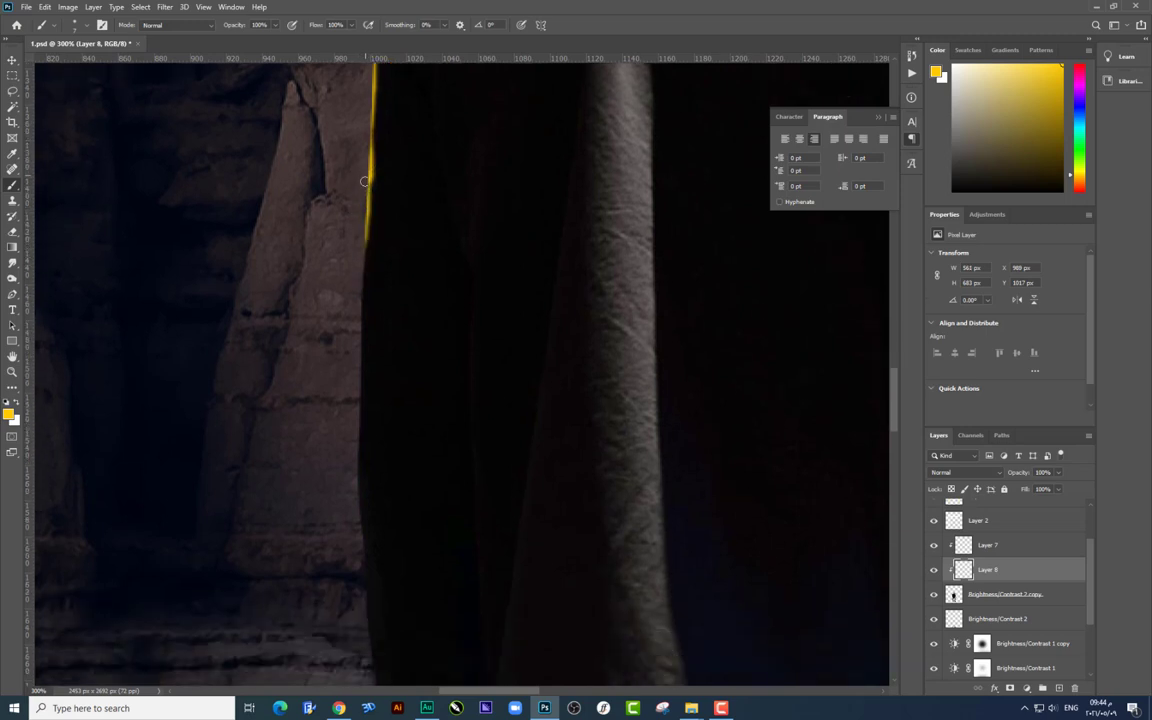
{"action": "mouse_move", "coordinate": [368, 205]}
{"action": "left_mouse_down"}
{"action": "mouse_move", "coordinate": [362, 295]}
{"action": "mouse_move", "coordinate": [380, 127]}
{"action": "left_mouse_up"}
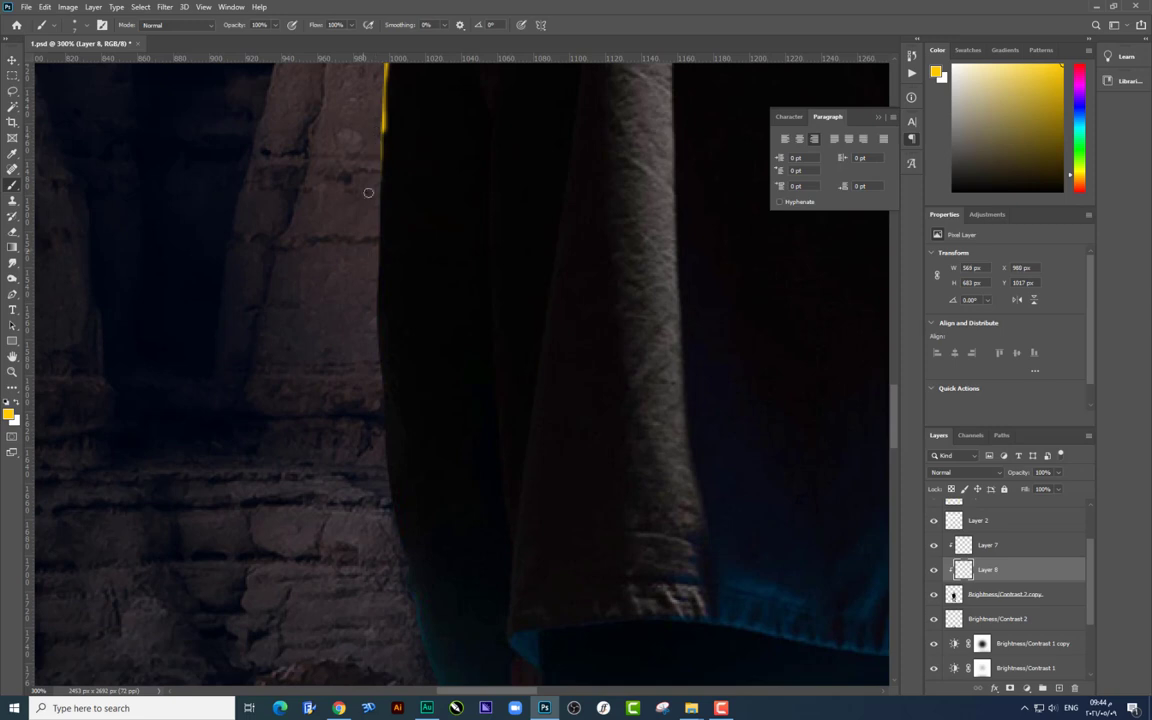
{"action": "mouse_move", "coordinate": [378, 203]}
{"action": "left_mouse_down"}
{"action": "mouse_move", "coordinate": [376, 140]}
{"action": "mouse_move", "coordinate": [374, 276]}
{"action": "mouse_move", "coordinate": [378, 111]}
{"action": "left_mouse_up"}
{"action": "mouse_move", "coordinate": [378, 240]}
{"action": "left_mouse_down"}
{"action": "mouse_move", "coordinate": [378, 175]}
{"action": "mouse_move", "coordinate": [383, 282]}
{"action": "mouse_move", "coordinate": [362, 204]}
{"action": "mouse_move", "coordinate": [370, 257]}
{"action": "mouse_move", "coordinate": [414, 389]}
{"action": "left_mouse_up"}
{"action": "mouse_move", "coordinate": [389, 329]}
{"action": "left_mouse_down"}
{"action": "mouse_move", "coordinate": [419, 399]}
{"action": "mouse_move", "coordinate": [498, 417]}
{"action": "mouse_move", "coordinate": [508, 517]}
{"action": "left_mouse_up"}
Step: Carry the yellow rim light down the left leg to the shoe, then zoom out
{"action": "scroll", "coordinate": [506, 500], "scroll_direction": "down", "scroll_amount": 3}
{"action": "left_click_drag", "start_coordinate": [505, 376], "coordinate": [507, 414]}
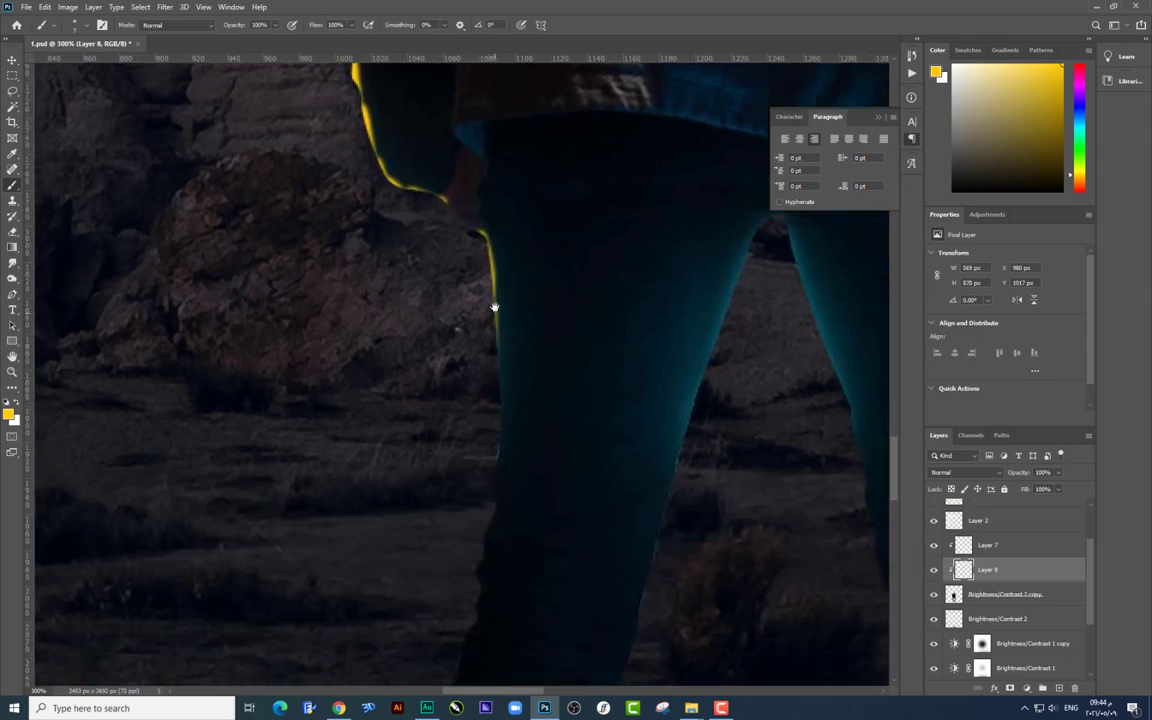
{"action": "scroll", "coordinate": [494, 308], "scroll_direction": "down", "scroll_amount": 2}
{"action": "scroll", "coordinate": [483, 262], "scroll_direction": "down", "scroll_amount": 2}
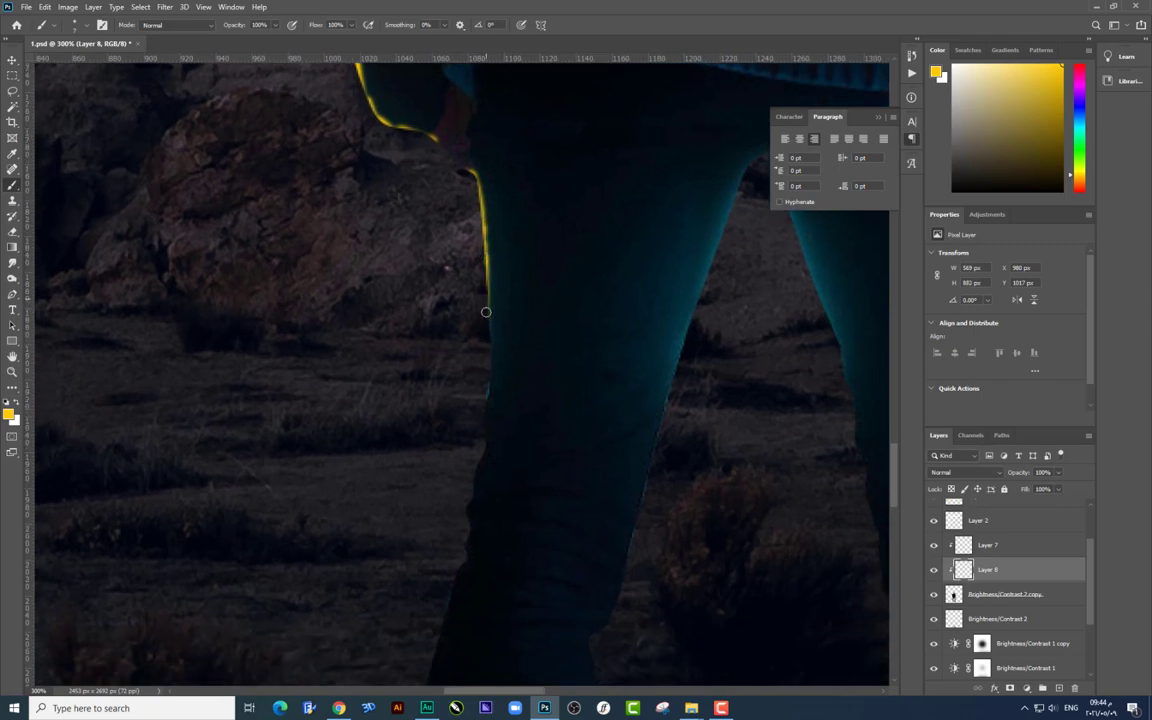
{"action": "mouse_move", "coordinate": [483, 295]}
{"action": "left_mouse_down"}
{"action": "mouse_move", "coordinate": [483, 360]}
{"action": "mouse_move", "coordinate": [501, 240]}
{"action": "mouse_move", "coordinate": [481, 415]}
{"action": "mouse_move", "coordinate": [499, 244]}
{"action": "left_mouse_up"}
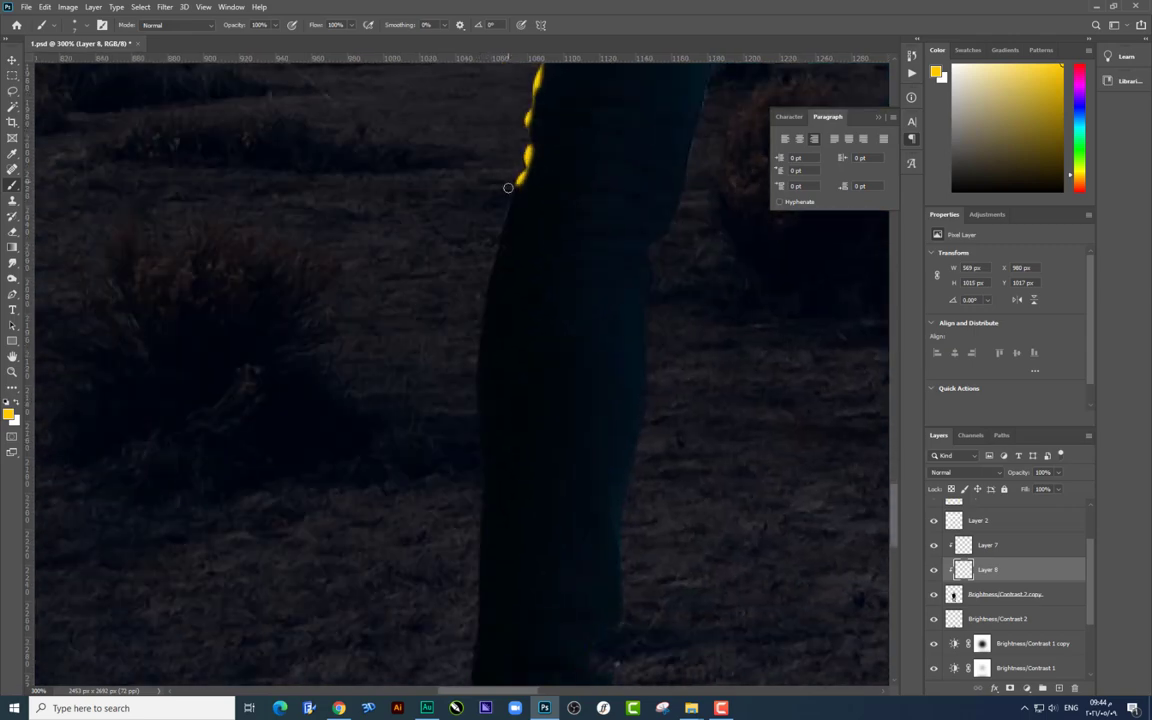
{"action": "left_click_drag", "start_coordinate": [508, 187], "coordinate": [478, 398]}
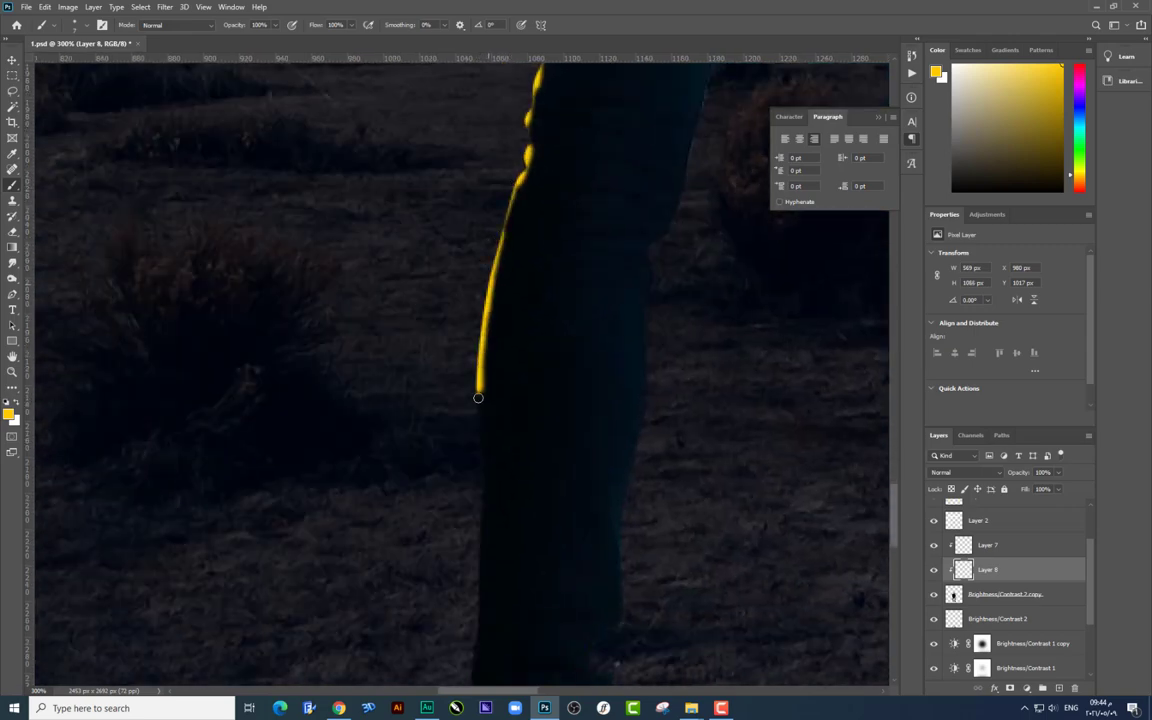
{"action": "key", "text": "ctrl+z"}
{"action": "left_click_drag", "start_coordinate": [487, 253], "coordinate": [473, 416]}
{"action": "key", "text": "ctrl+z"}
{"action": "mouse_move", "coordinate": [490, 365]}
{"action": "left_mouse_down"}
{"action": "mouse_move", "coordinate": [478, 262]}
{"action": "mouse_move", "coordinate": [488, 395]}
{"action": "left_mouse_up"}
{"action": "mouse_move", "coordinate": [487, 363]}
{"action": "left_mouse_down"}
{"action": "mouse_move", "coordinate": [487, 263]}
{"action": "mouse_move", "coordinate": [475, 508]}
{"action": "left_mouse_up"}
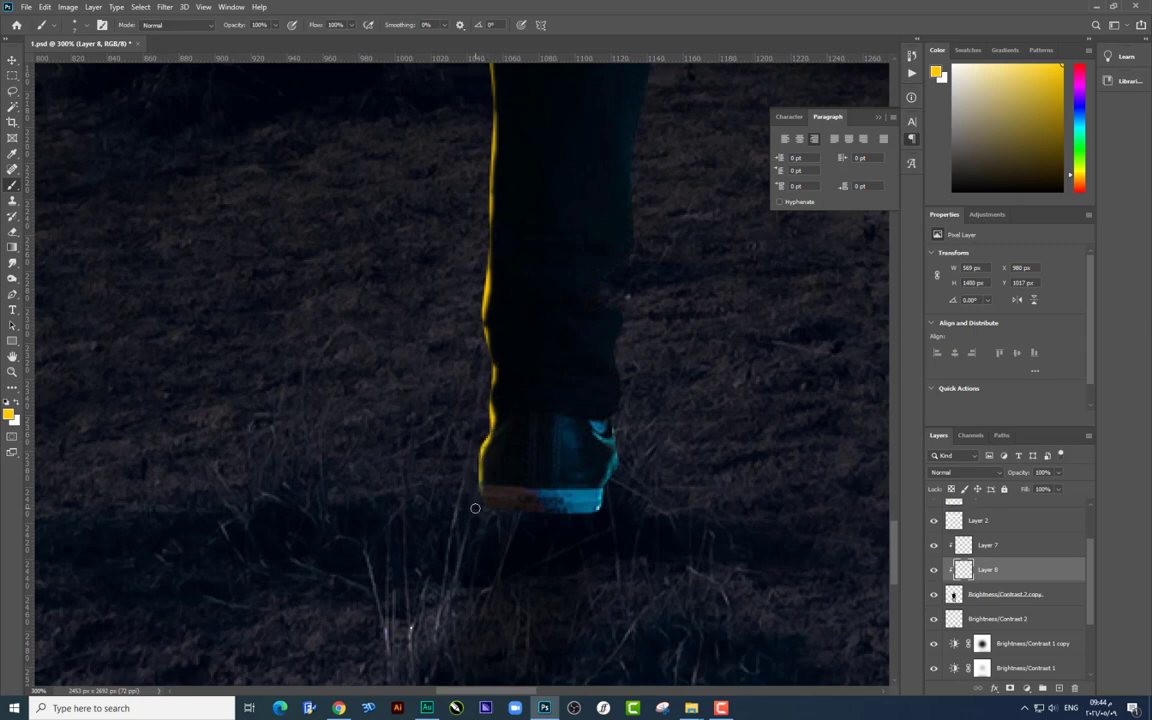
{"action": "key", "text": "ctrl+minus"}
{"action": "key", "text": "ctrl+minus"}
{"action": "key", "text": "ctrl+minus"}
{"action": "key", "text": "ctrl+minus"}
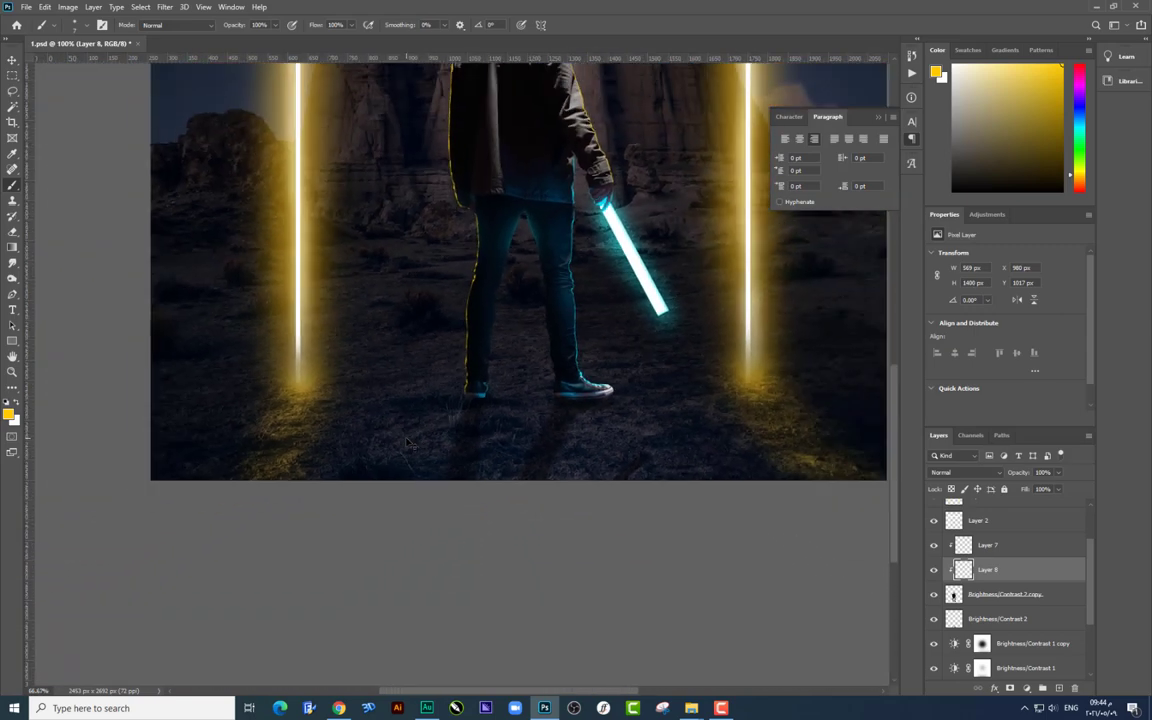
{"action": "key", "text": "ctrl+minus"}
Step: Drop Layer 8's opacity to 57%, zoom out to the whole image, and select Layer 6
{"action": "key", "text": "ctrl+plus"}
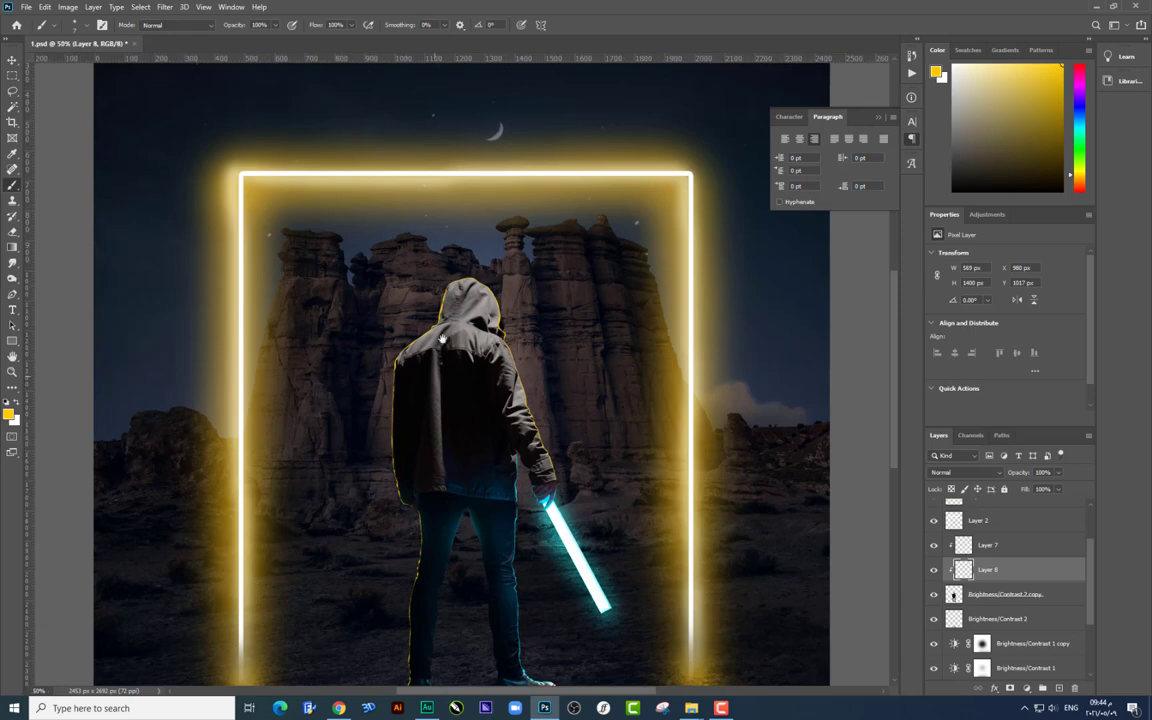
{"action": "scroll", "coordinate": [470, 370], "scroll_direction": "down", "scroll_amount": 2}
{"action": "left_click_drag", "start_coordinate": [1057, 479], "coordinate": [1040, 490]}
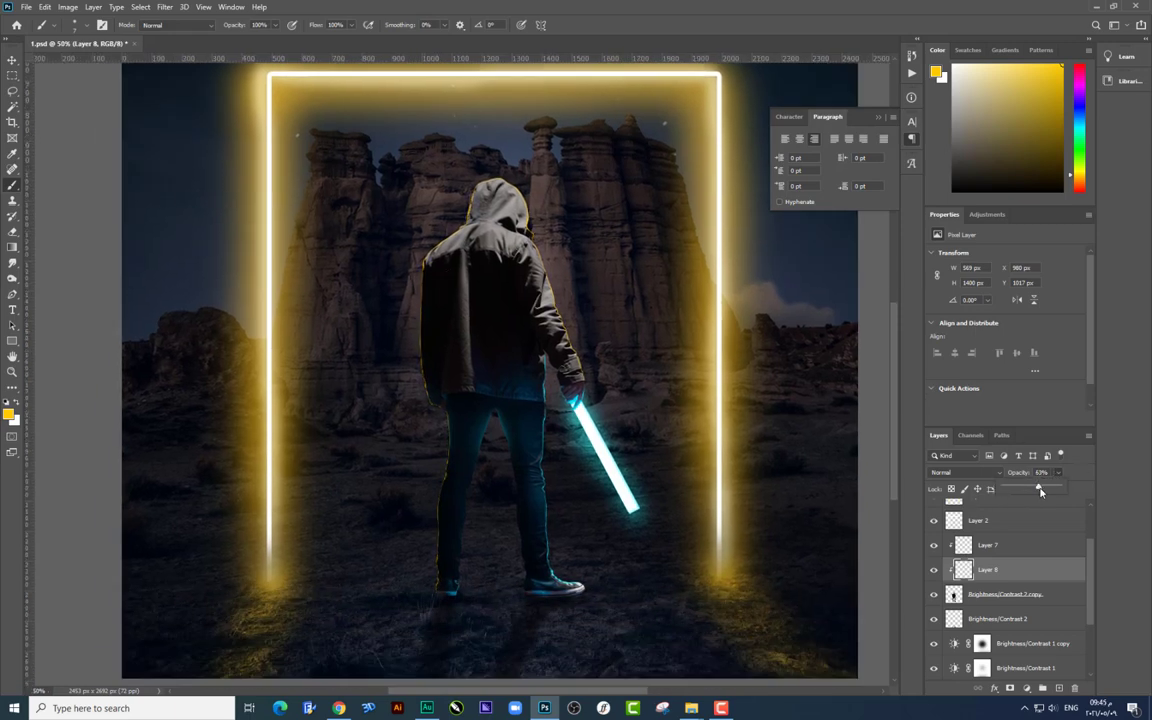
{"action": "left_click_drag", "start_coordinate": [545, 311], "coordinate": [560, 265]}
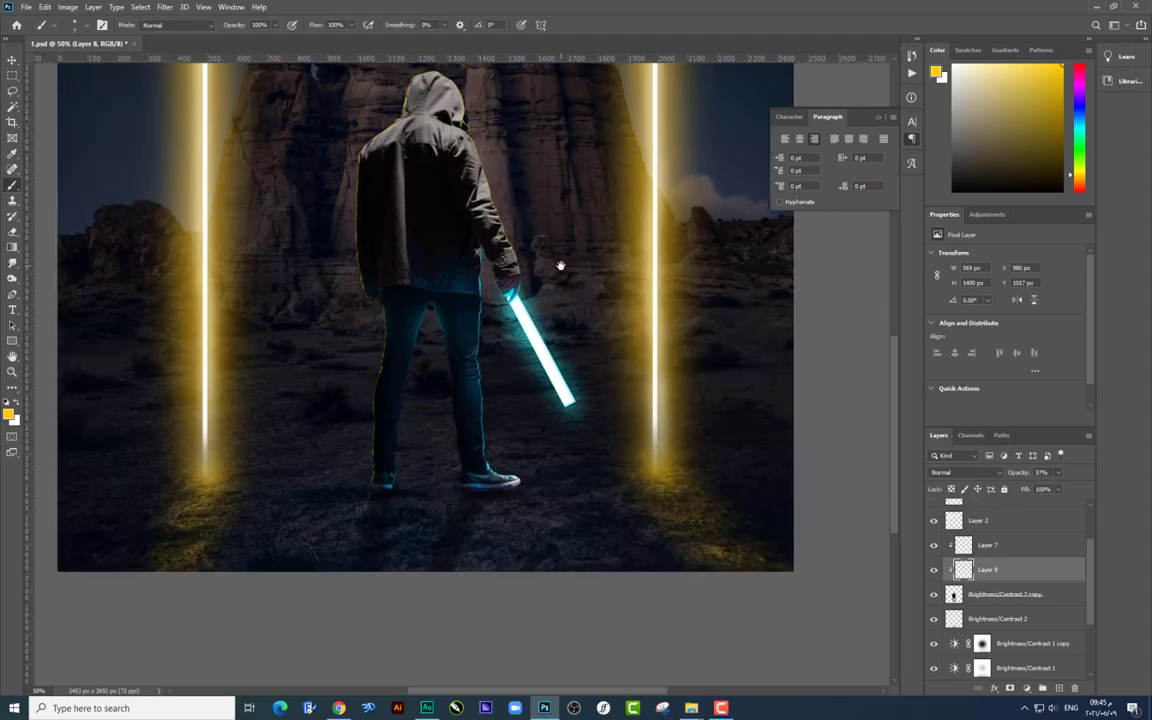
{"action": "key", "text": "ctrl+minus"}
{"action": "key", "text": "ctrl+plus"}
{"action": "key", "text": "ctrl+minus"}
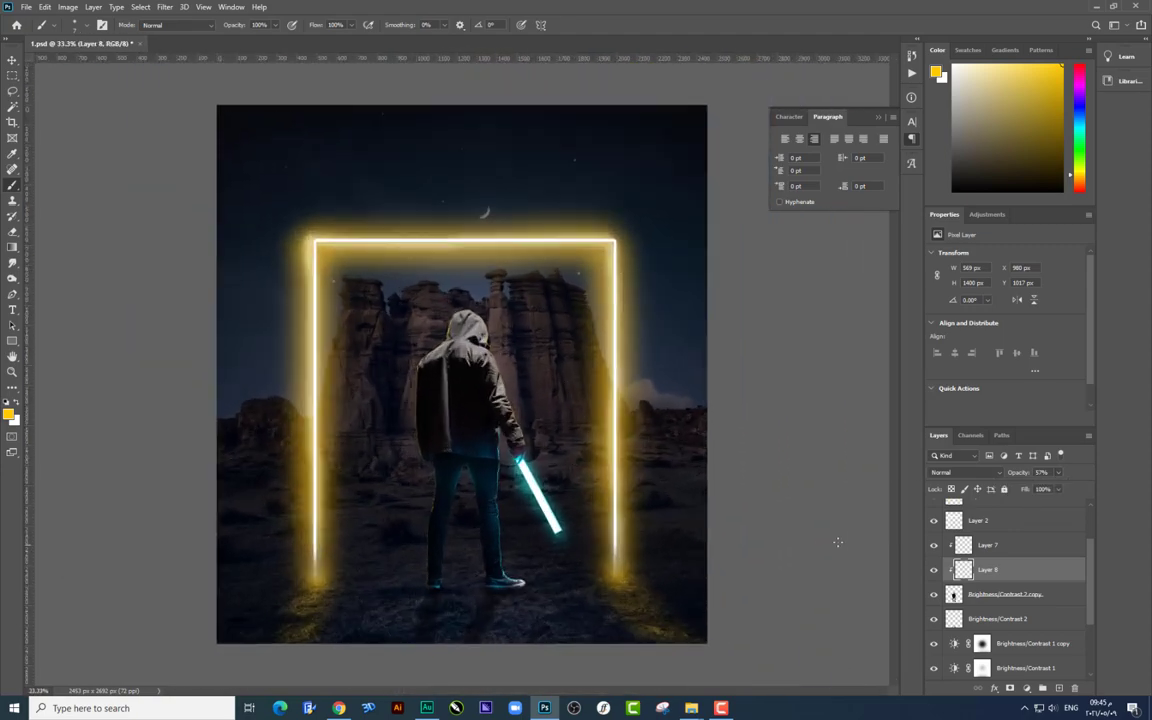
{"action": "scroll", "coordinate": [1019, 614], "scroll_direction": "up", "scroll_amount": 2}
{"action": "left_click", "coordinate": [991, 519]}
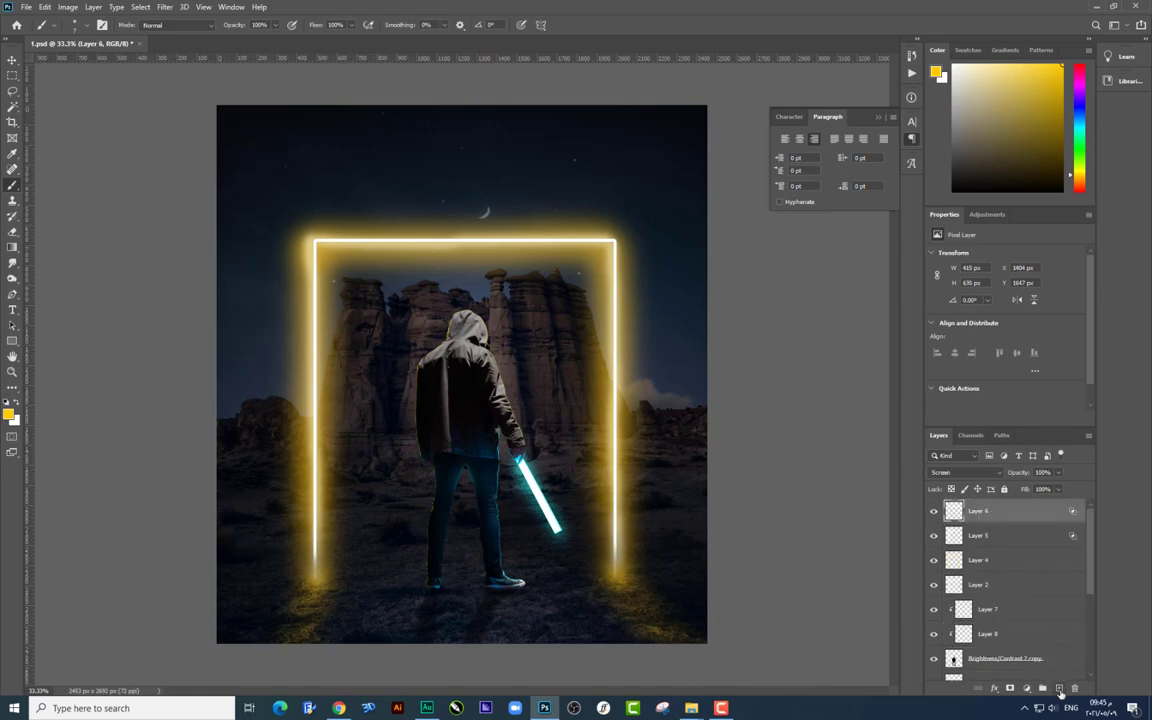
Step: Add a new Layer 9 and paint a soft black stroke along the canvas bottom
{"action": "left_click", "coordinate": [1059, 689]}
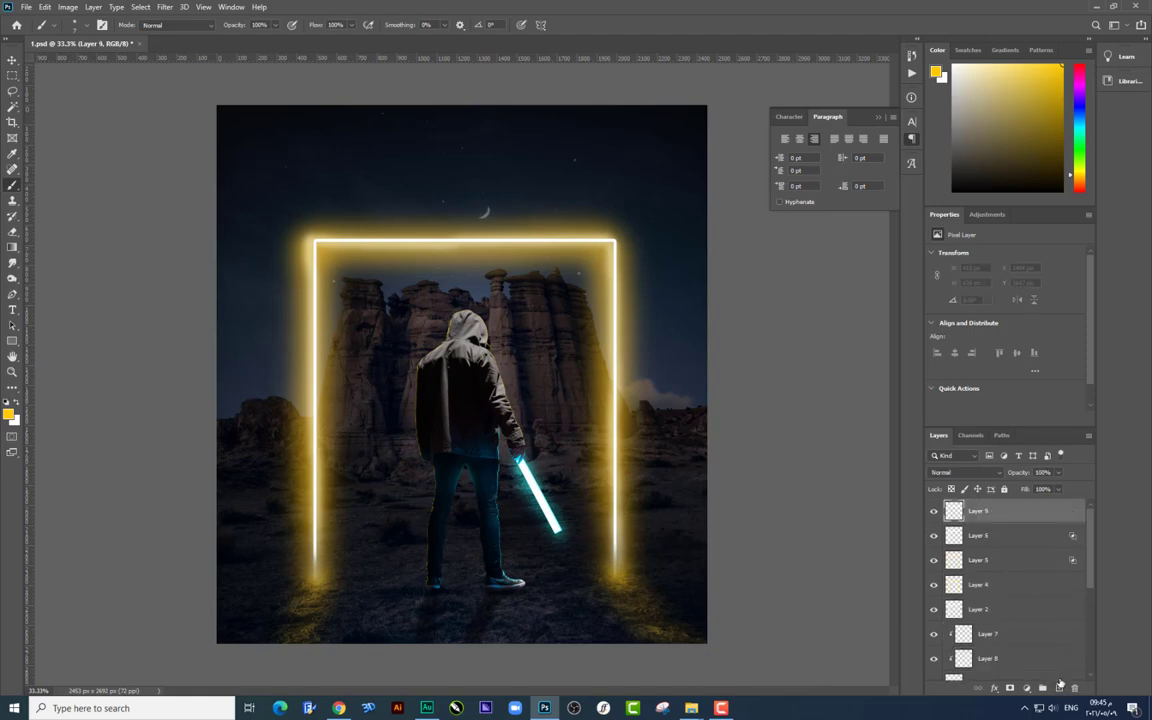
{"action": "right_click", "coordinate": [12, 186]}
{"action": "left_click", "coordinate": [23, 170]}
{"action": "right_click", "coordinate": [462, 358]}
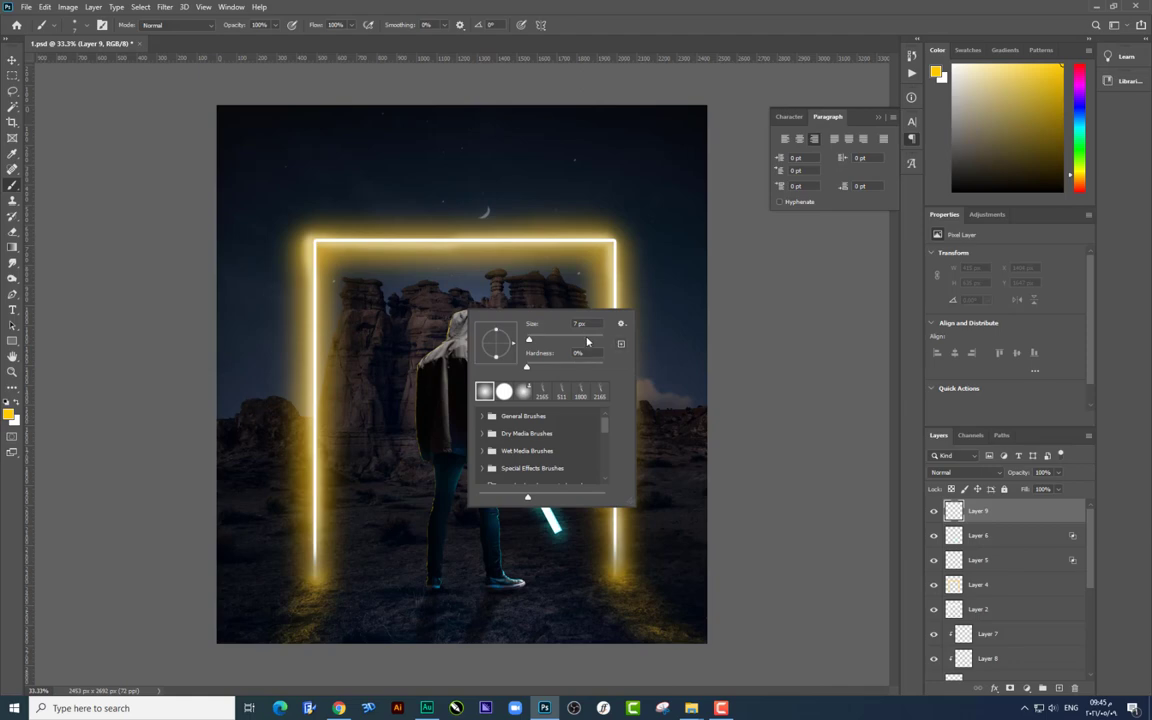
{"action": "left_click", "coordinate": [9, 413]}
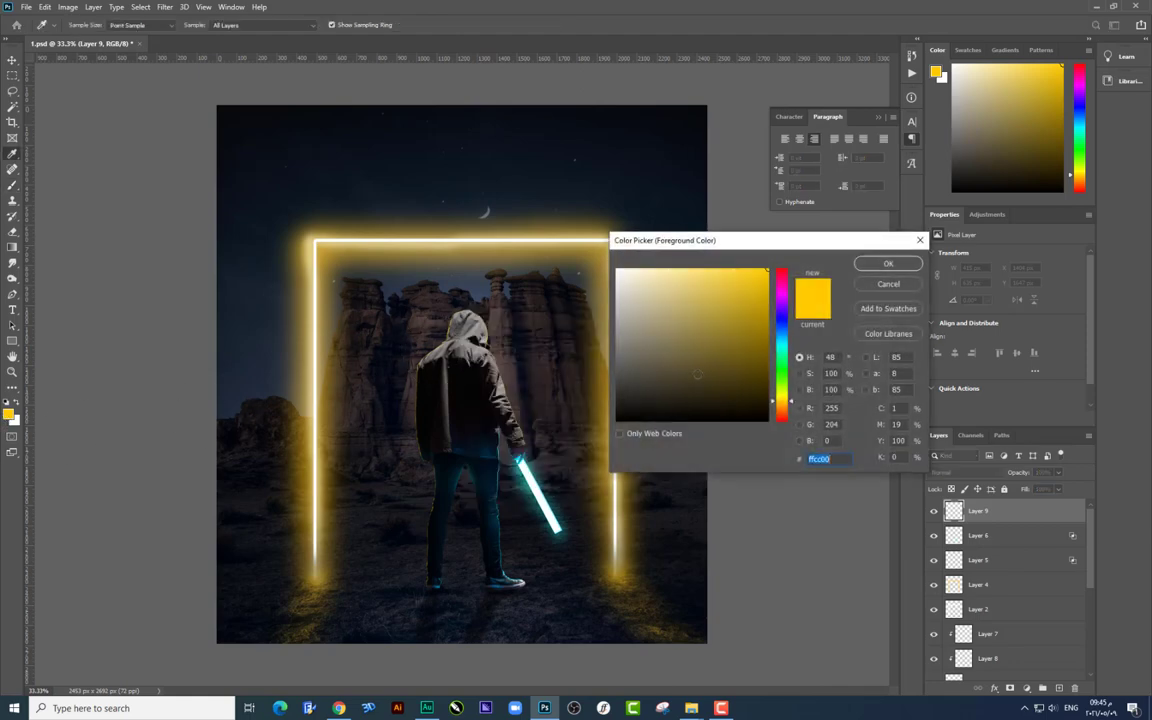
{"action": "key", "text": "Escape"}
{"action": "key", "text": "d"}
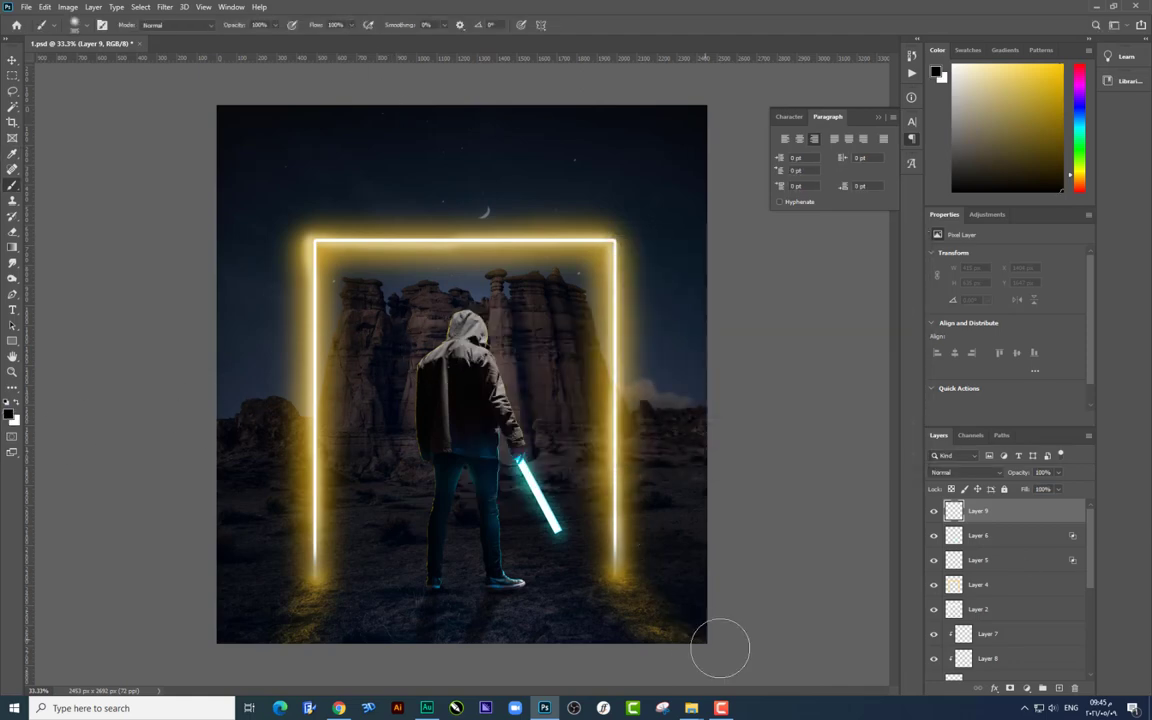
{"action": "left_click_drag", "start_coordinate": [720, 648], "coordinate": [172, 622]}
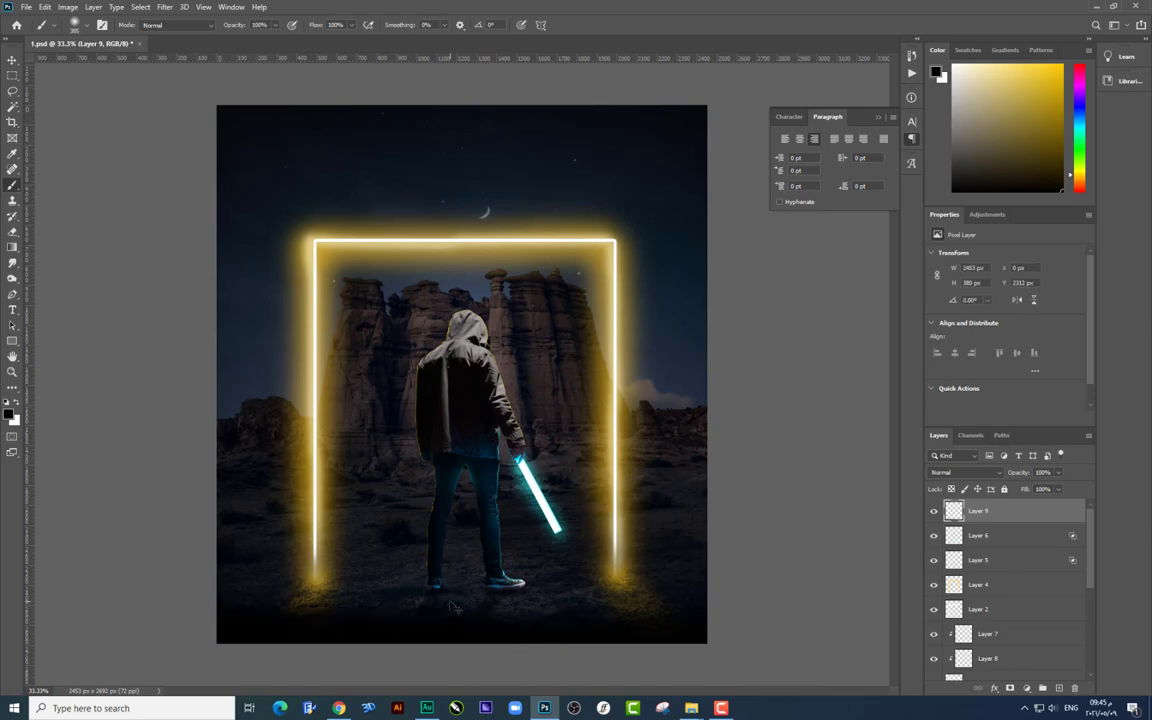
Step: Stretch the black shadow upward over the lower scene, lower its opacity, and nudge it right
{"action": "key", "text": "ctrl+t"}
{"action": "left_click_drag", "start_coordinate": [462, 566], "coordinate": [462, 357]}
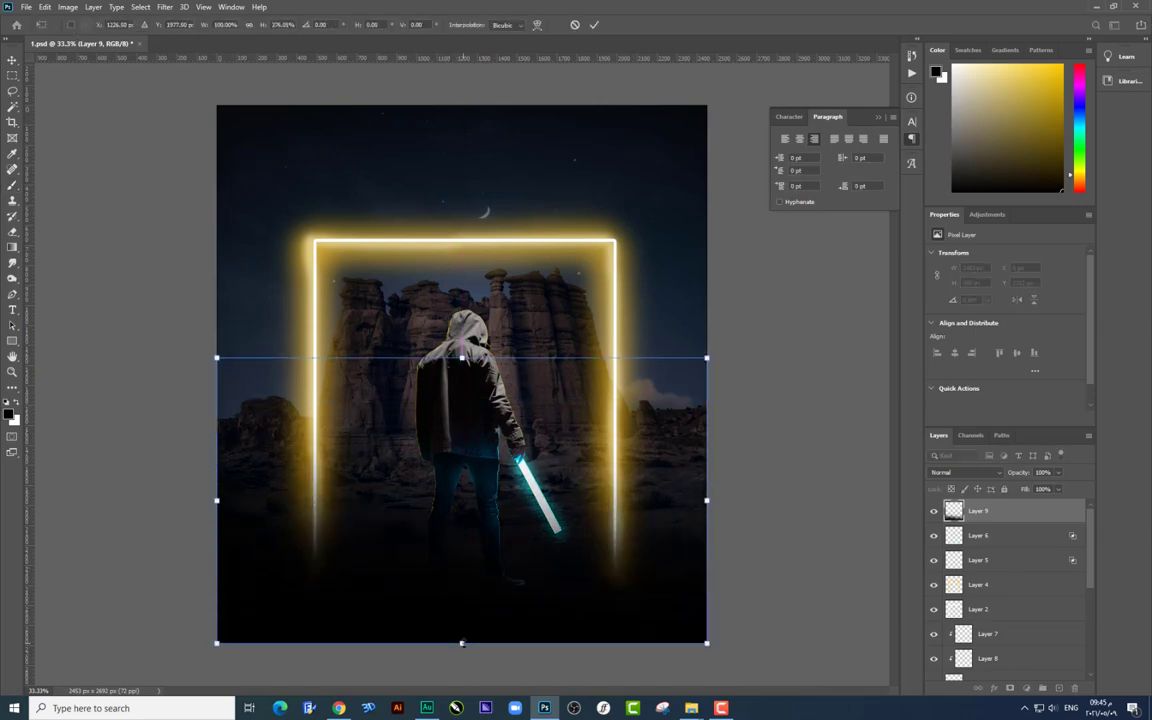
{"action": "key", "text": "Return"}
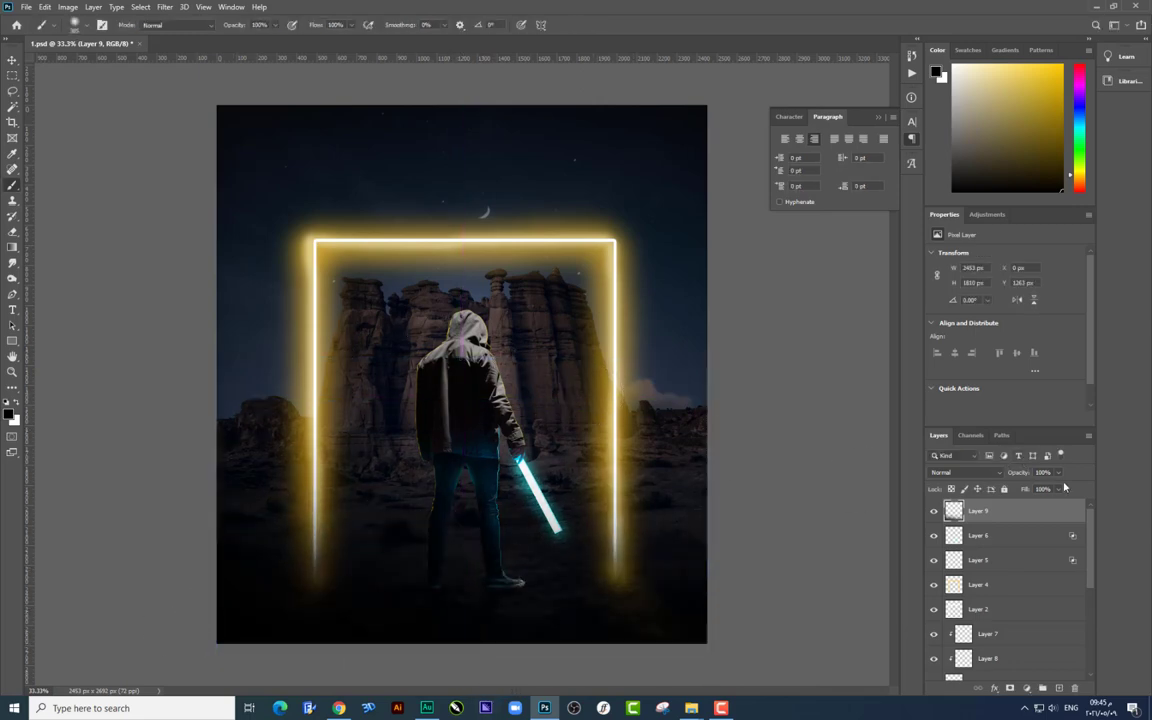
{"action": "left_click_drag", "start_coordinate": [1027, 490], "coordinate": [1029, 490]}
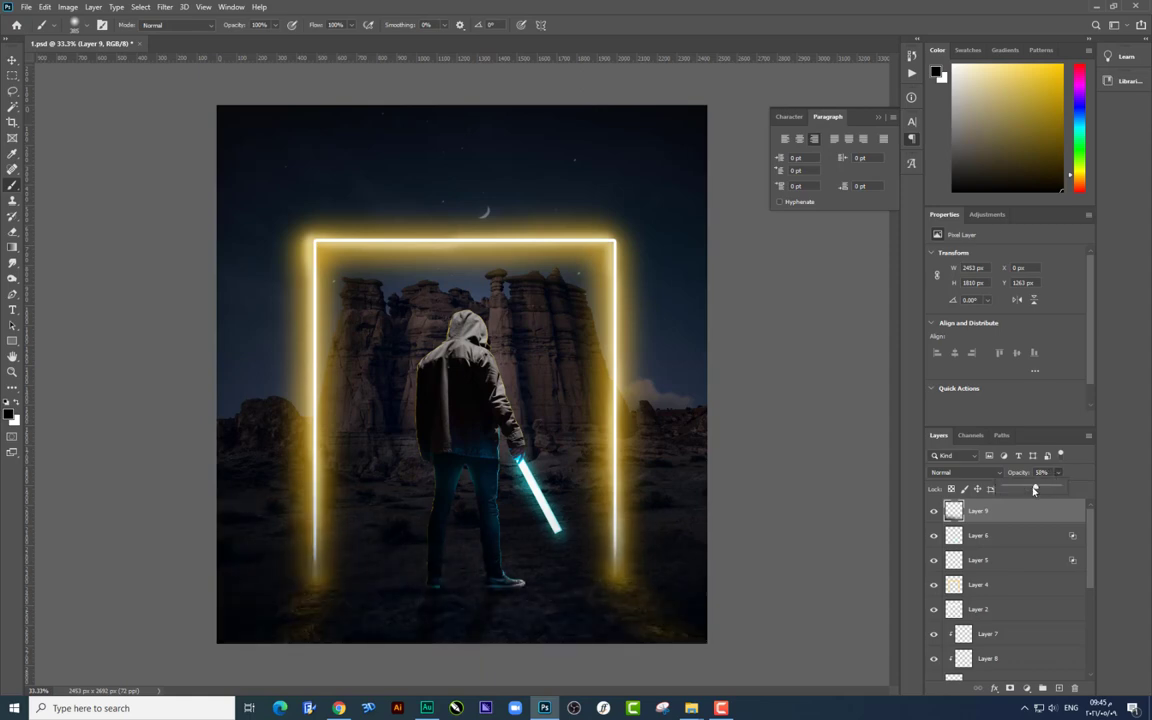
{"action": "left_click", "coordinate": [12, 60]}
{"action": "left_click_drag", "start_coordinate": [617, 368], "coordinate": [622, 368]}
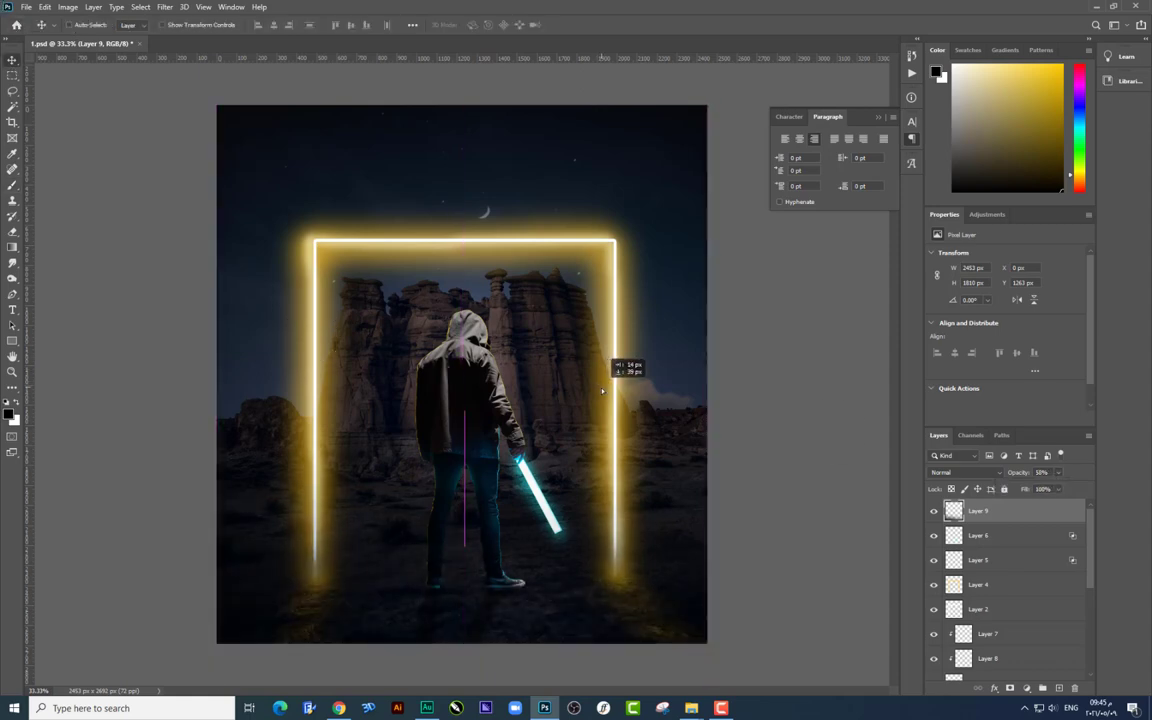
Step: Select the pexels-aron-visuals-1643123 layer and drag in the lightning photo pexels-johannes-plenio-1118869
{"action": "scroll", "coordinate": [1000, 590], "scroll_direction": "down", "scroll_amount": 5}
{"action": "scroll", "coordinate": [1000, 590], "scroll_direction": "down", "scroll_amount": 5}
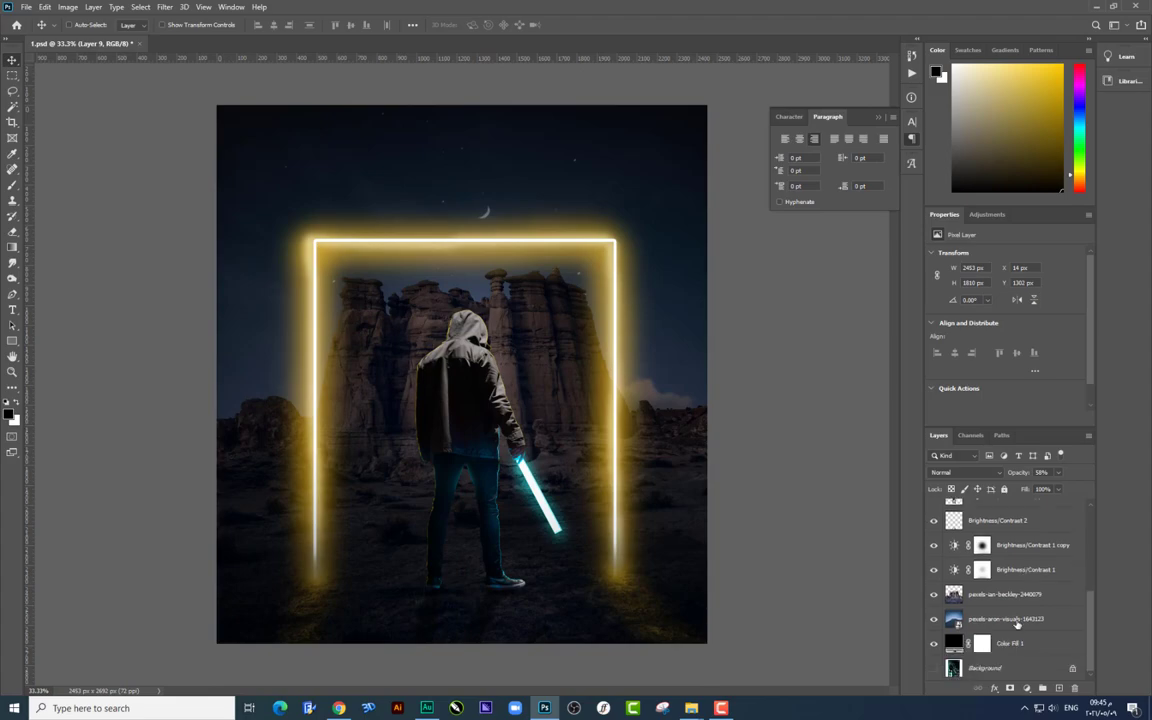
{"action": "left_click", "coordinate": [1005, 619]}
{"action": "mouse_move", "coordinate": [691, 708]}
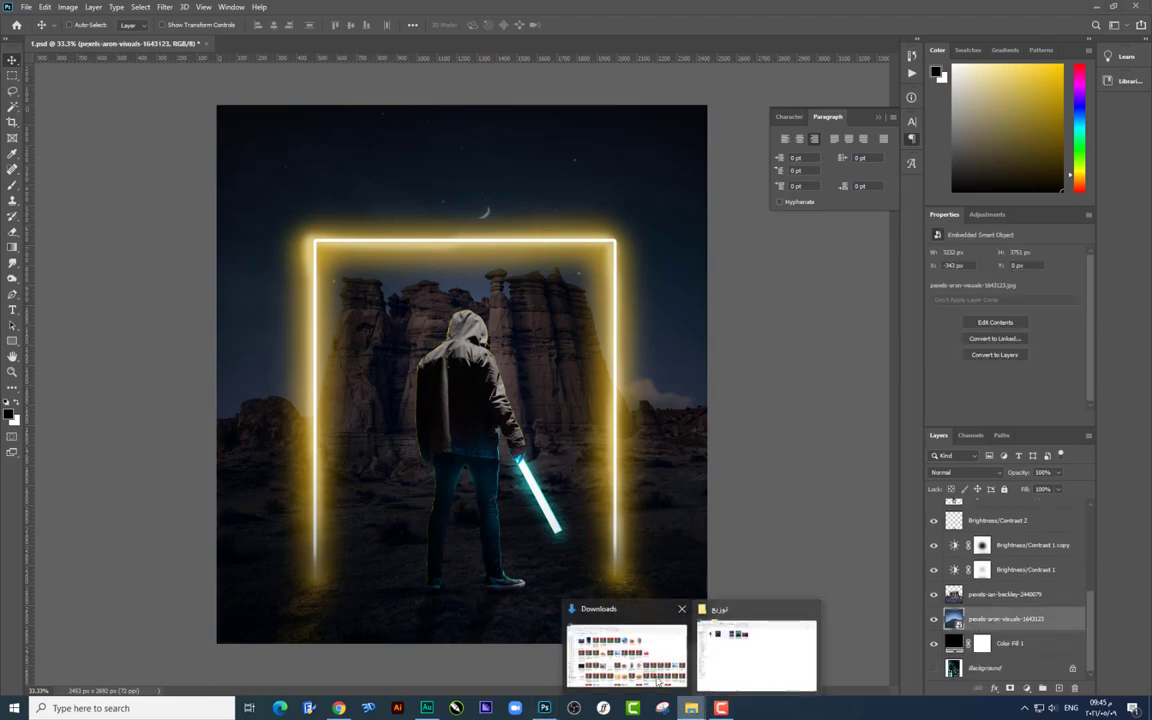
{"action": "left_click", "coordinate": [745, 650]}
{"action": "left_click_drag", "start_coordinate": [475, 148], "coordinate": [436, 246]}
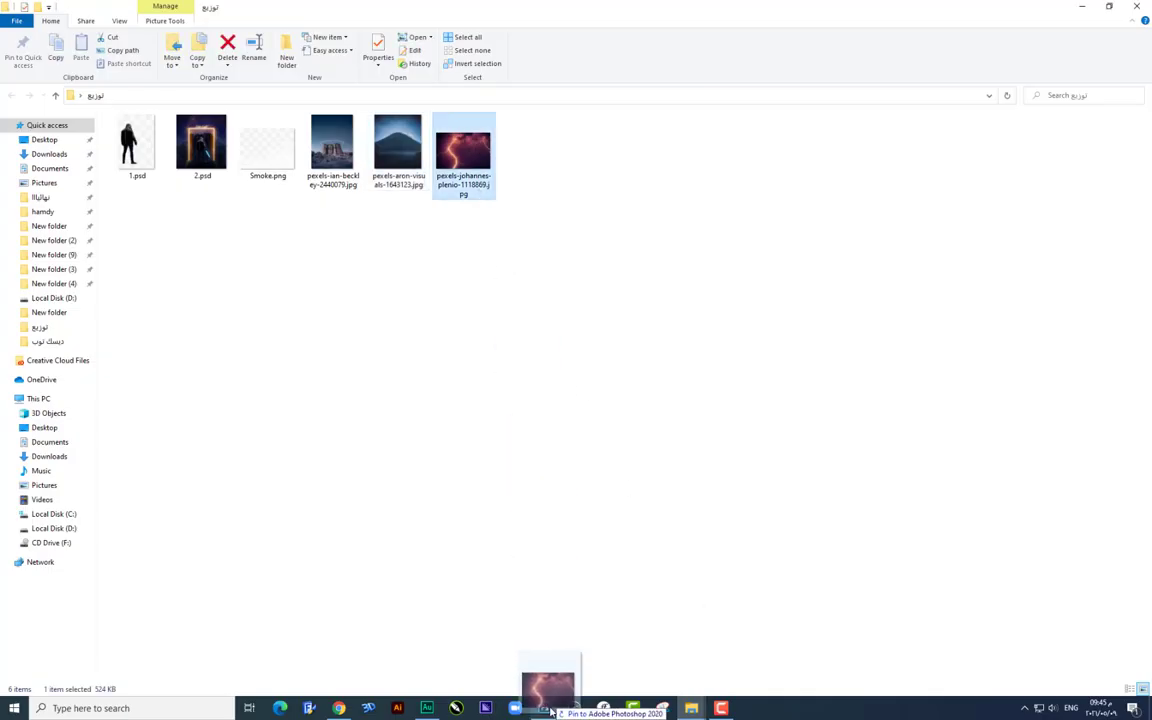
{"action": "mouse_move", "coordinate": [455, 165]}
{"action": "left_mouse_down"}
{"action": "mouse_move", "coordinate": [544, 700]}
{"action": "mouse_move", "coordinate": [592, 334]}
{"action": "left_mouse_up"}
Step: Place the lightning sky, set its blend mode to Screen, and scale it up
{"action": "key", "text": "Return"}
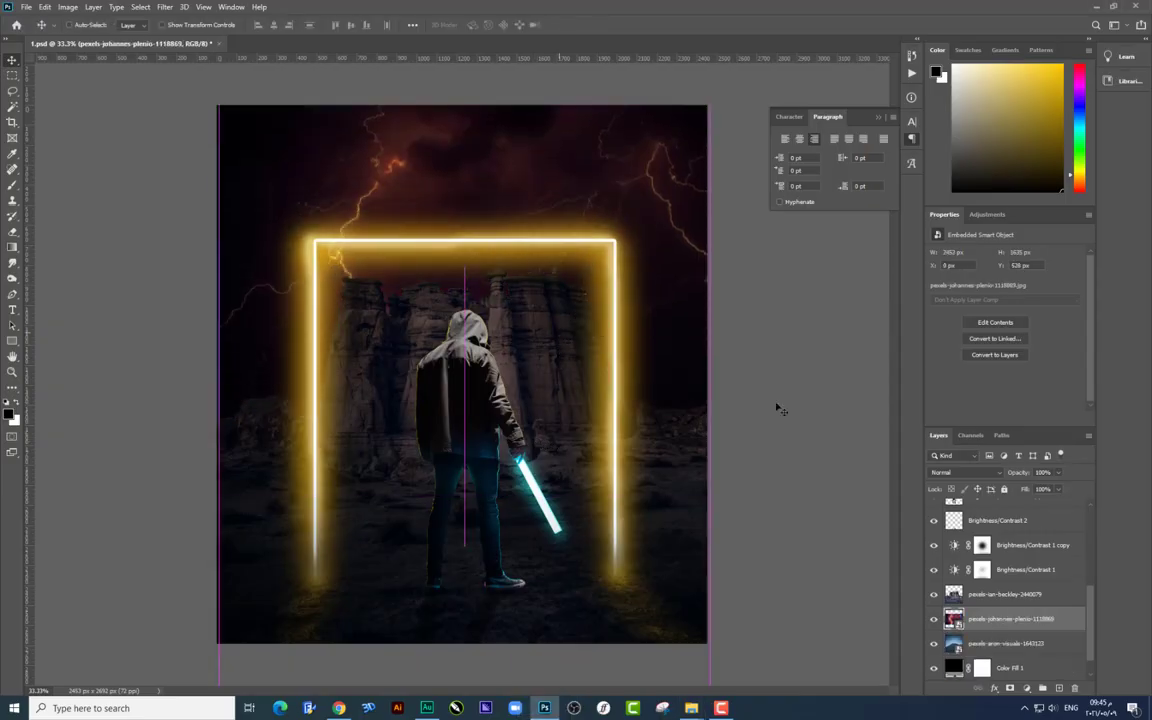
{"action": "left_click", "coordinate": [948, 474]}
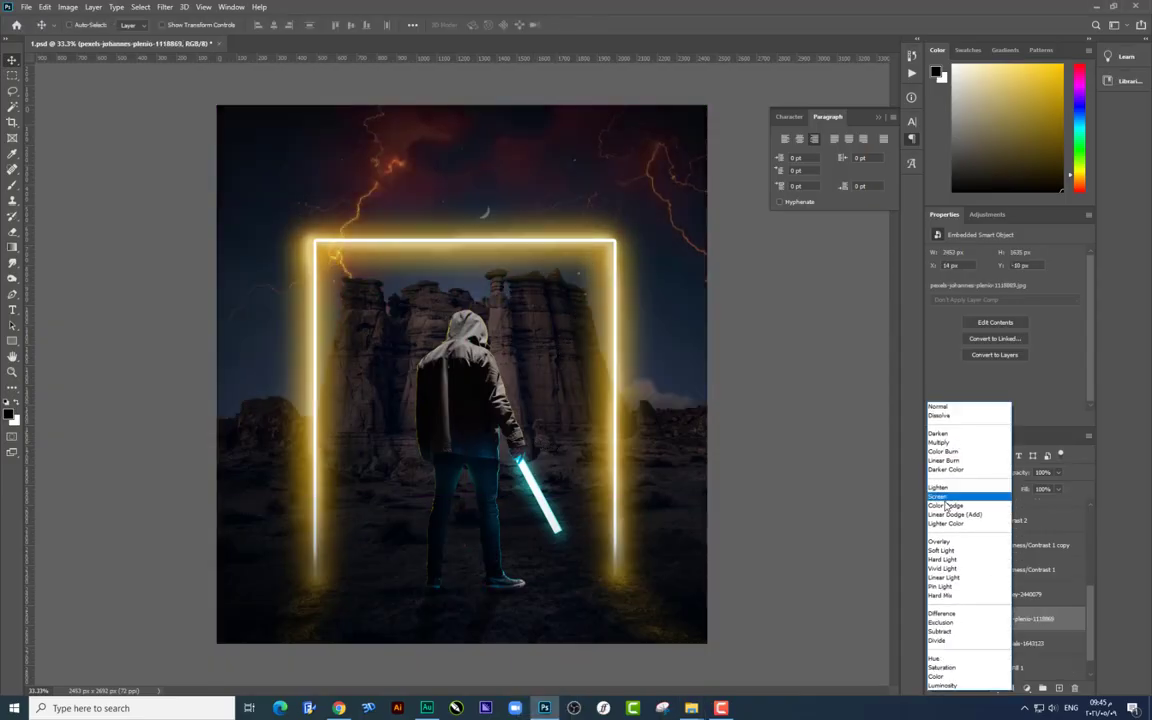
{"action": "left_click", "coordinate": [940, 502]}
{"action": "mouse_move", "coordinate": [683, 243]}
{"action": "left_mouse_down"}
{"action": "mouse_move", "coordinate": [575, 268]}
{"action": "mouse_move", "coordinate": [620, 250]}
{"action": "left_mouse_up"}
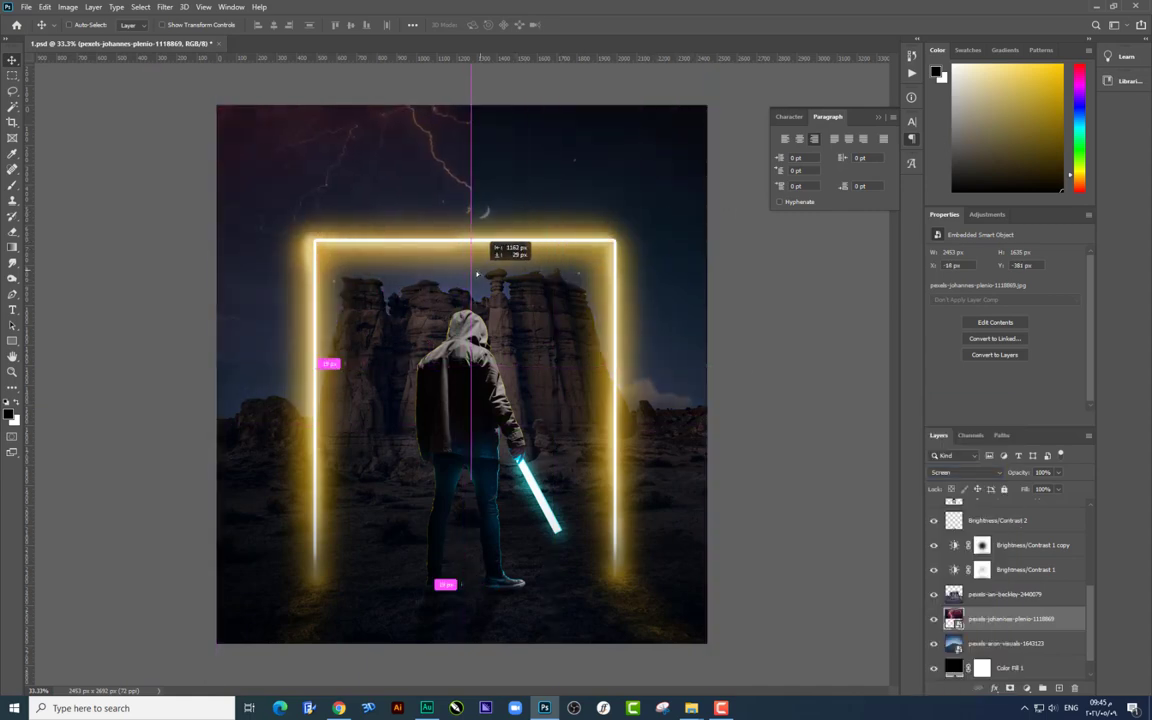
{"action": "key", "text": "ctrl+t"}
{"action": "mouse_move", "coordinate": [610, 470]}
{"action": "left_mouse_down"}
{"action": "mouse_move", "coordinate": [675, 519]}
{"action": "mouse_move", "coordinate": [728, 527]}
{"action": "left_mouse_up"}
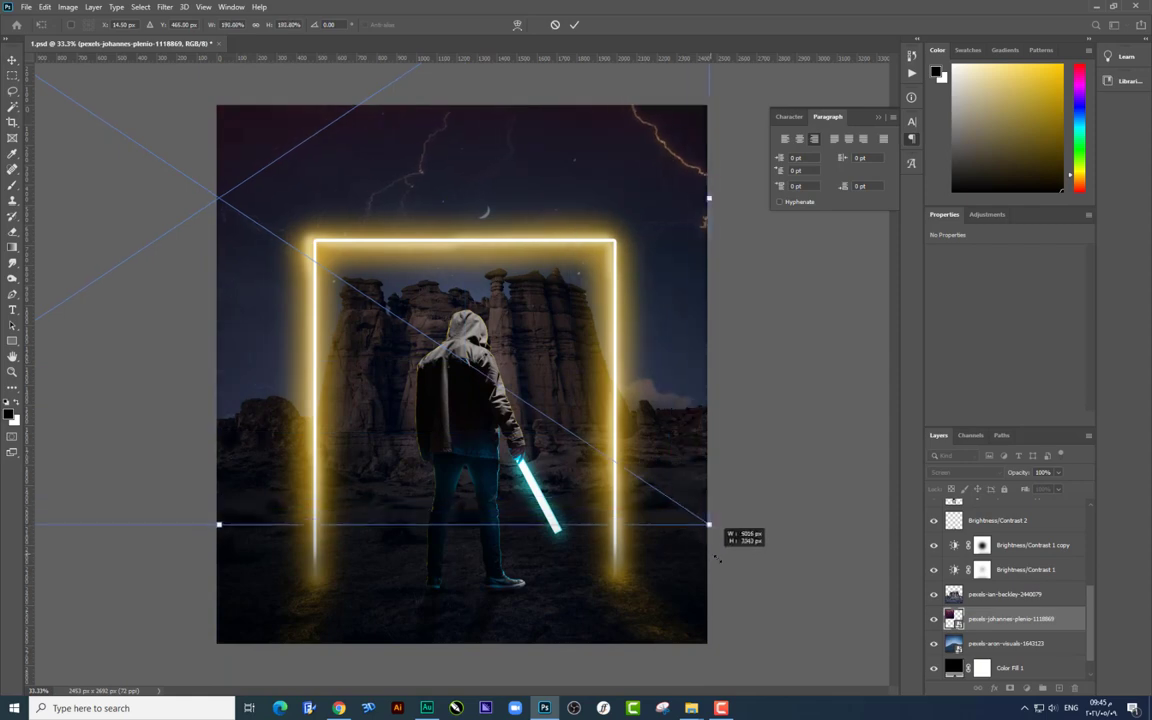
{"action": "key", "text": "Return"}
Step: Position the lightning bolts at the top right and set the sky layer's opacity to 66%
{"action": "mouse_move", "coordinate": [568, 330]}
{"action": "left_mouse_down"}
{"action": "mouse_move", "coordinate": [578, 350]}
{"action": "mouse_move", "coordinate": [740, 463]}
{"action": "left_mouse_up"}
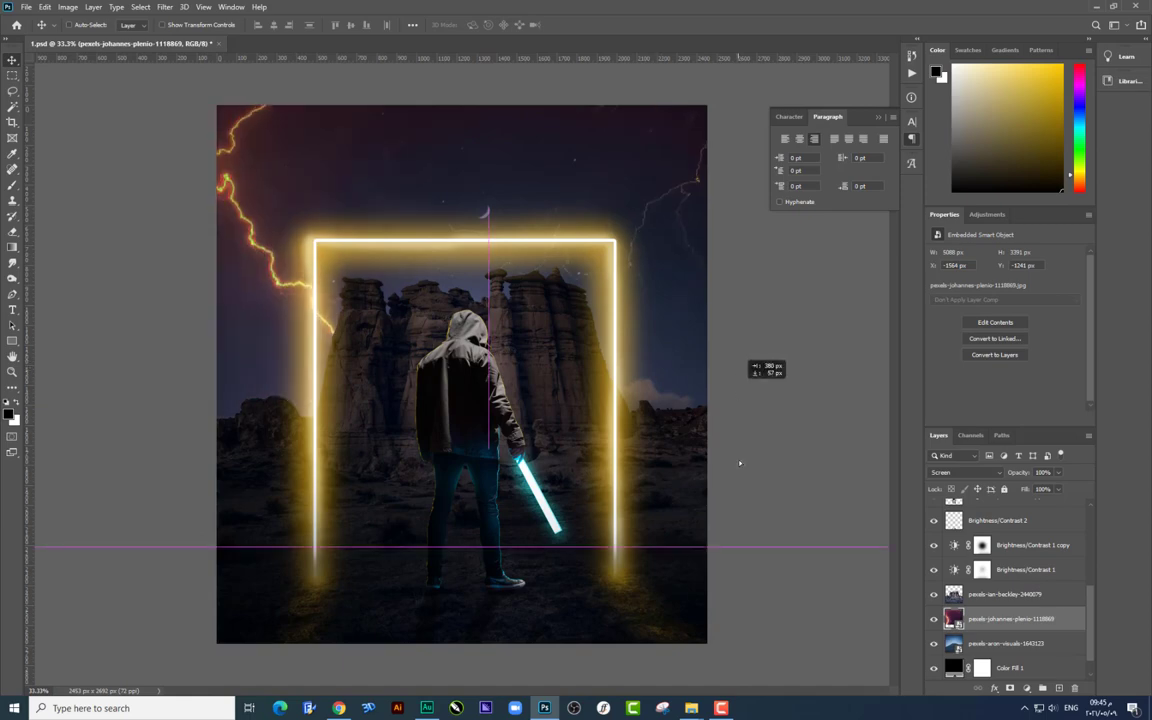
{"action": "mouse_move", "coordinate": [740, 463]}
{"action": "left_mouse_down"}
{"action": "mouse_move", "coordinate": [633, 379]}
{"action": "mouse_move", "coordinate": [487, 386]}
{"action": "mouse_move", "coordinate": [612, 381]}
{"action": "left_mouse_up"}
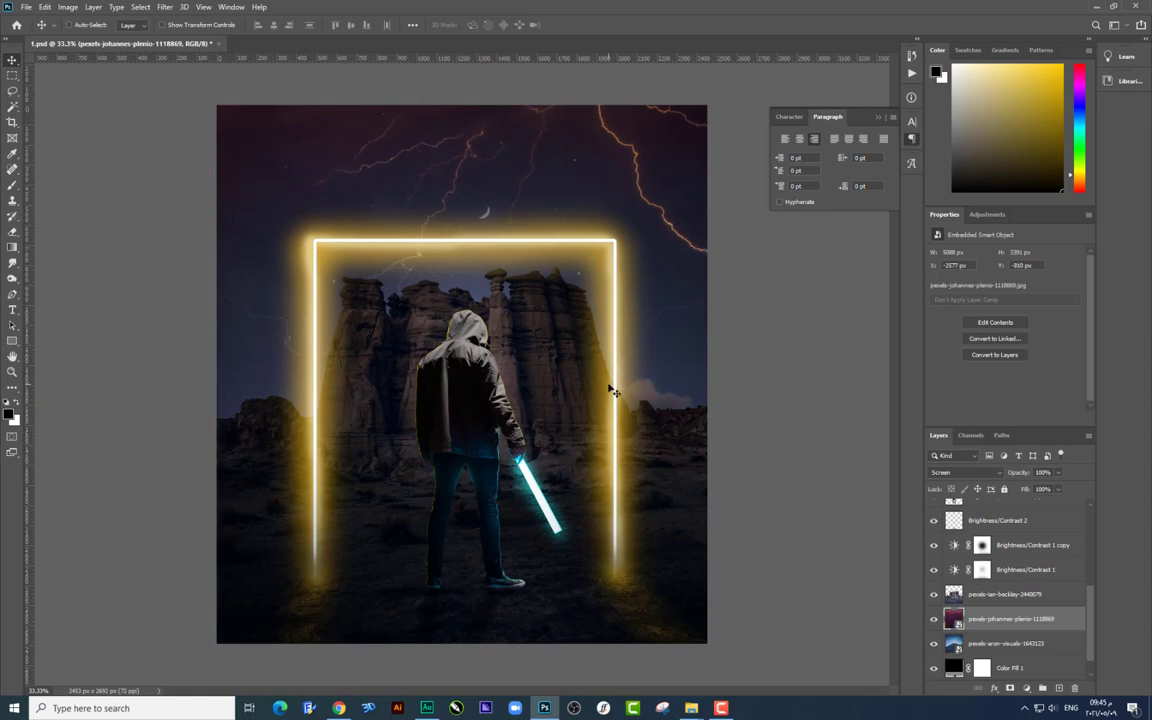
{"action": "left_click", "coordinate": [1059, 473]}
{"action": "left_click_drag", "start_coordinate": [1029, 492], "coordinate": [1041, 490]}
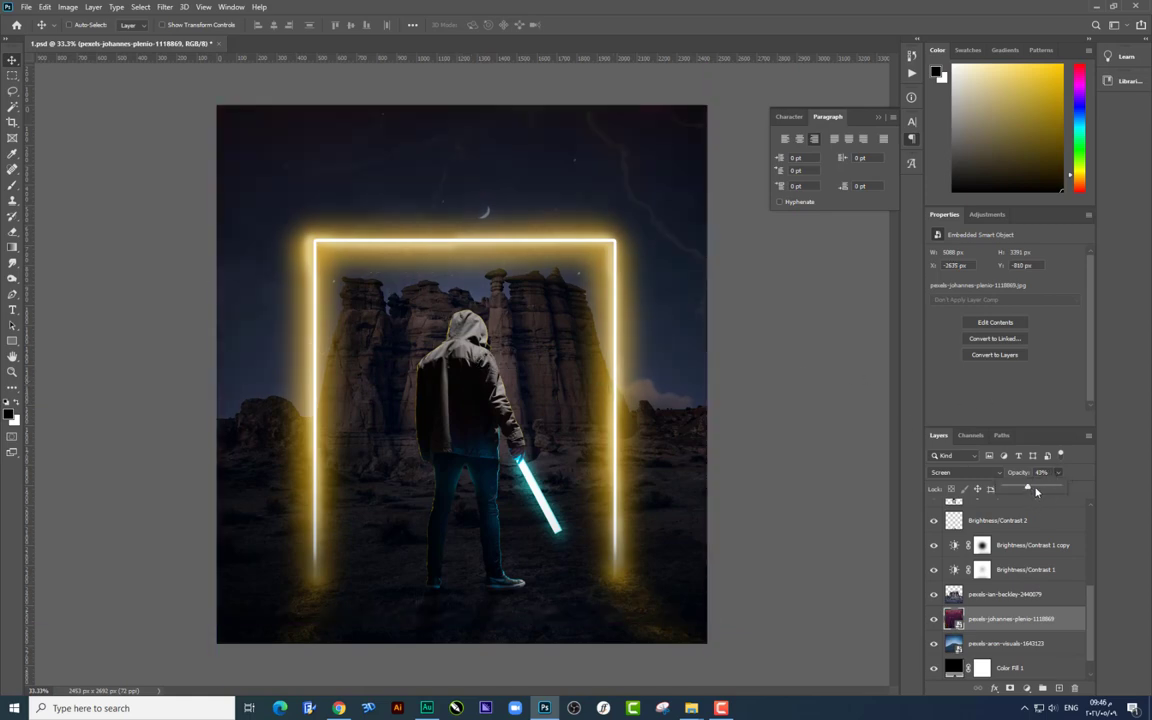
{"action": "left_click_drag", "start_coordinate": [658, 313], "coordinate": [822, 314]}
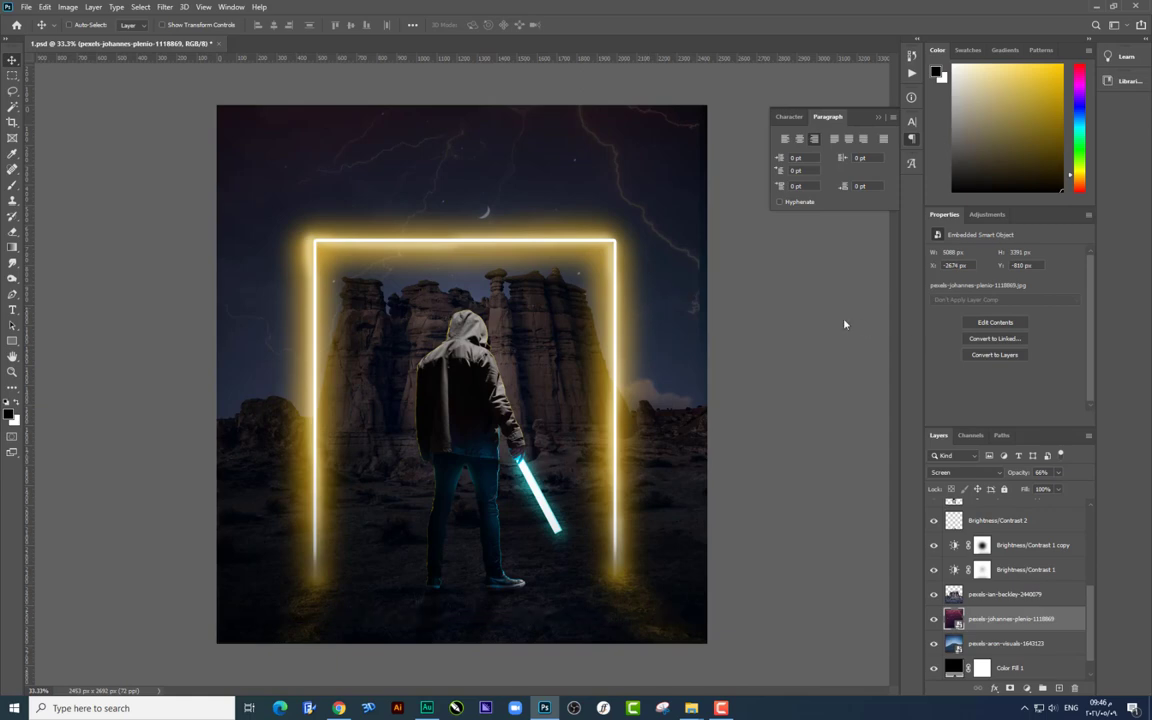
{"action": "key", "text": "ctrl+minus"}
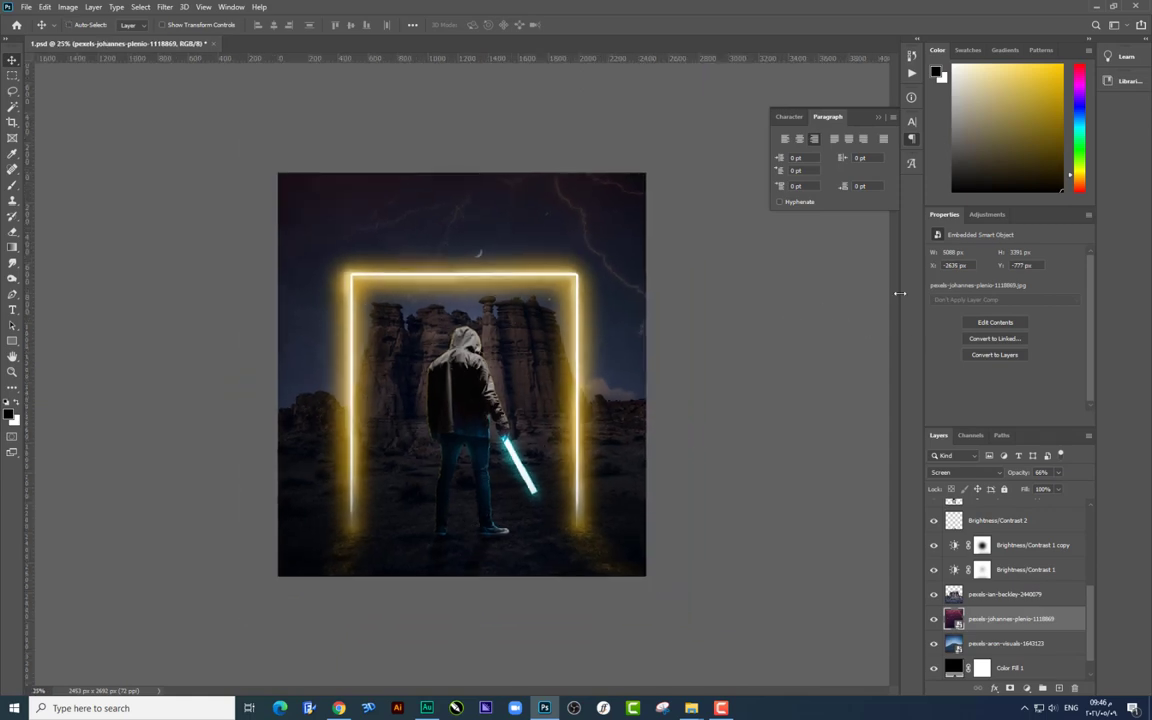
Step: Add a Color Lookup layer above Layer 9 using the DropBlues look
{"action": "scroll", "coordinate": [1010, 580], "scroll_direction": "up", "scroll_amount": 5}
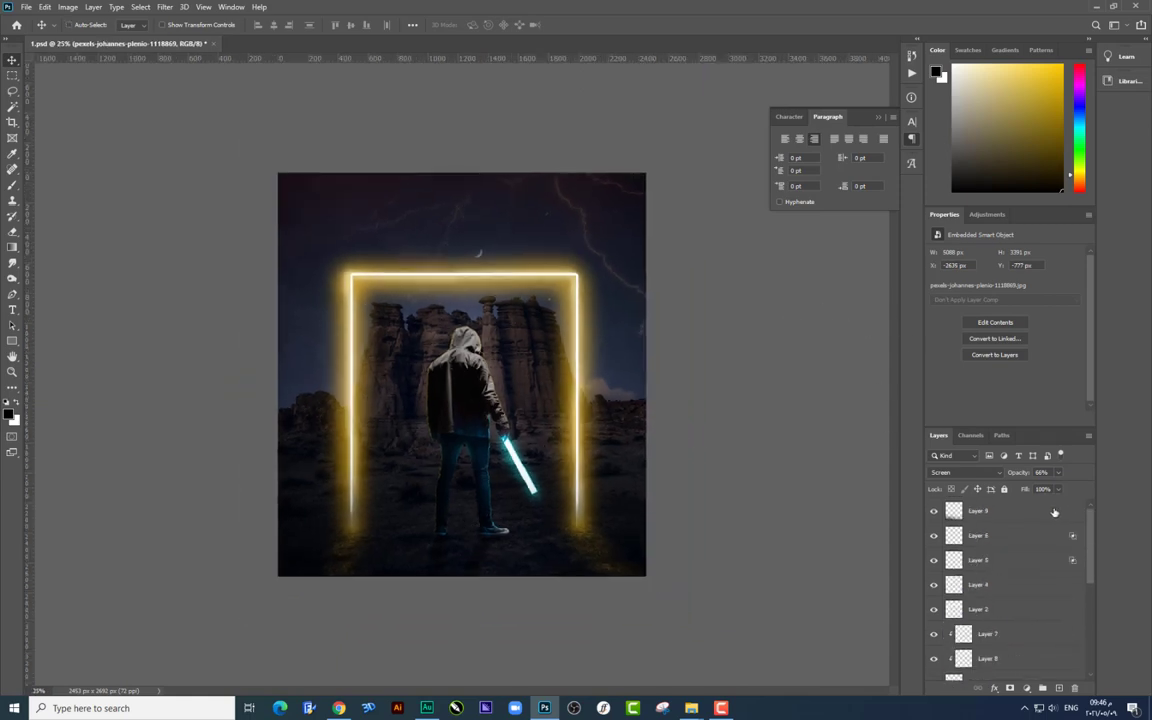
{"action": "left_click", "coordinate": [1000, 511]}
{"action": "left_click", "coordinate": [1030, 689]}
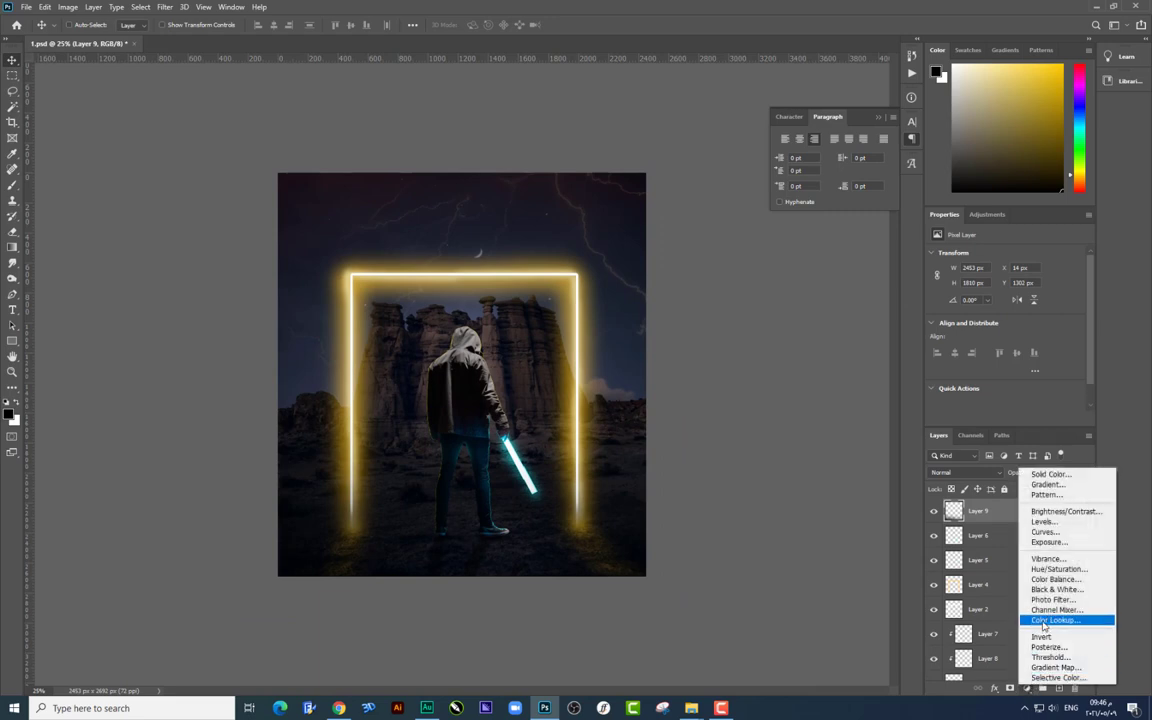
{"action": "left_click", "coordinate": [1045, 621]}
{"action": "left_click", "coordinate": [1010, 256]}
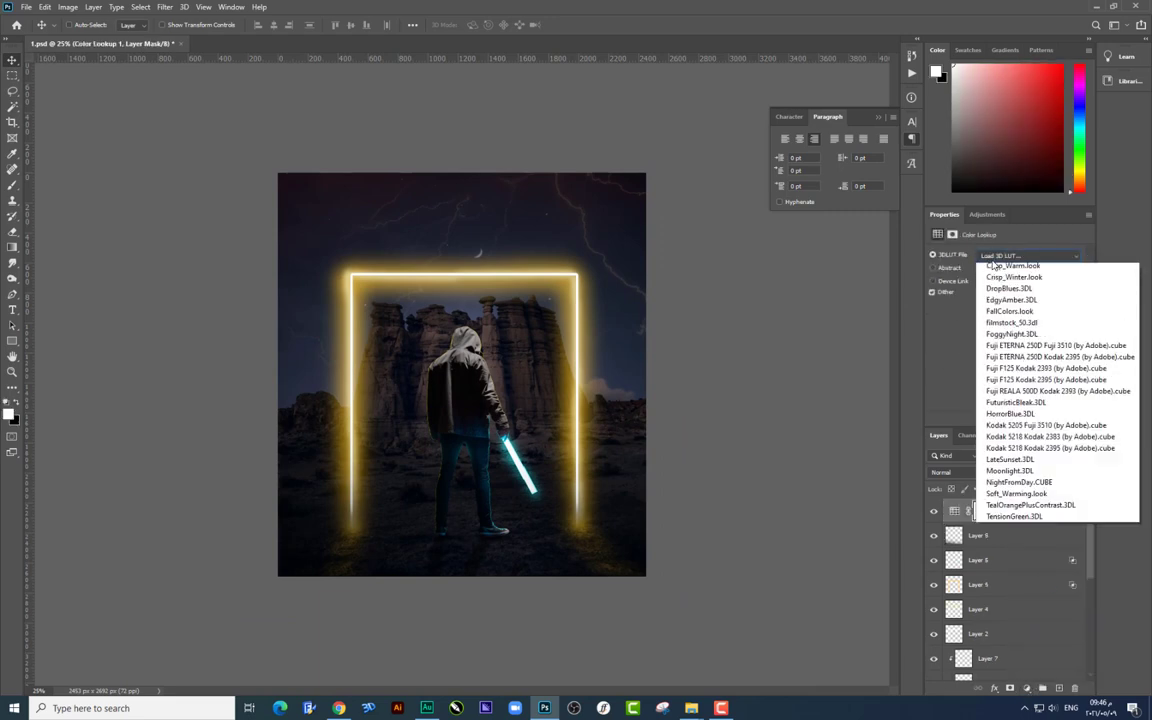
{"action": "left_click", "coordinate": [1007, 326]}
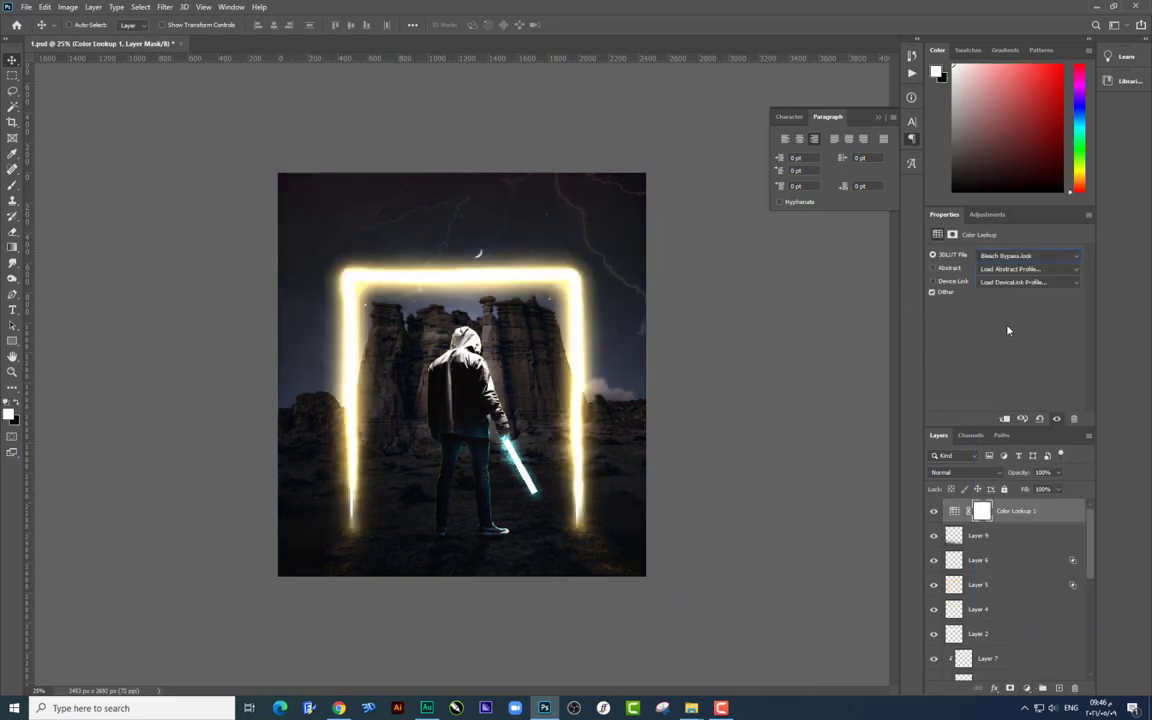
{"action": "key", "text": "Down"}
{"action": "key", "text": "Down"}
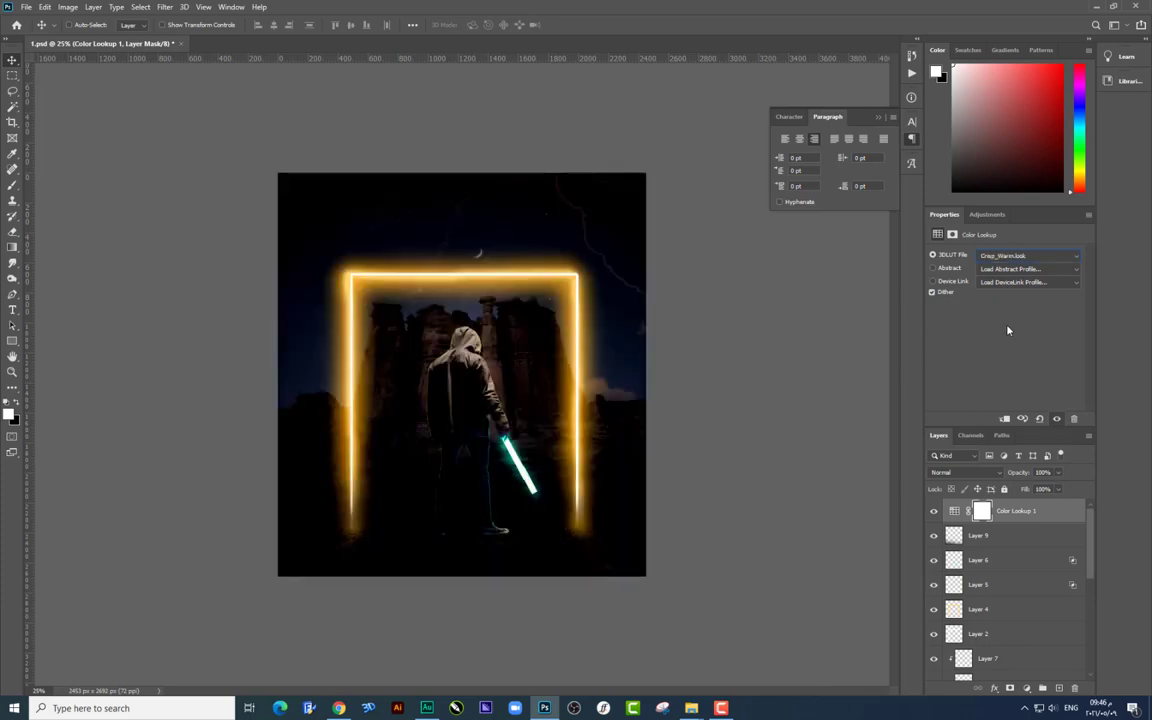
{"action": "key", "text": "Down"}
{"action": "key", "text": "Down"}
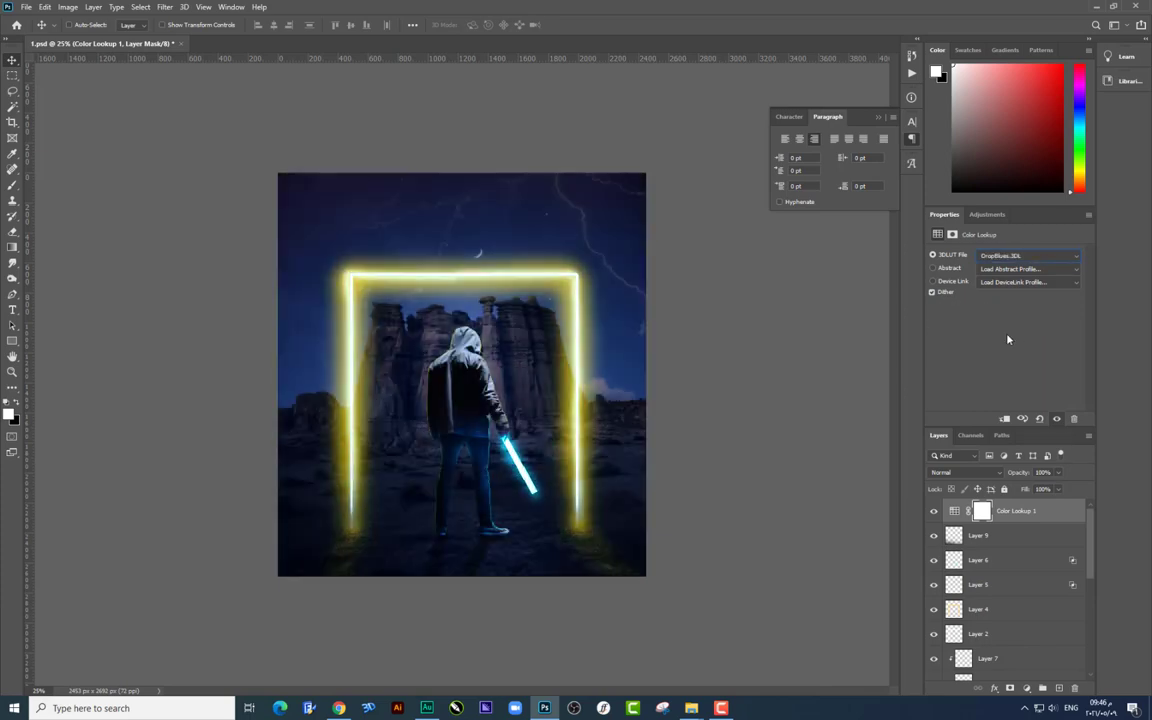
{"action": "key", "text": "Down"}
{"action": "key", "text": "Down"}
{"action": "key", "text": "Down"}
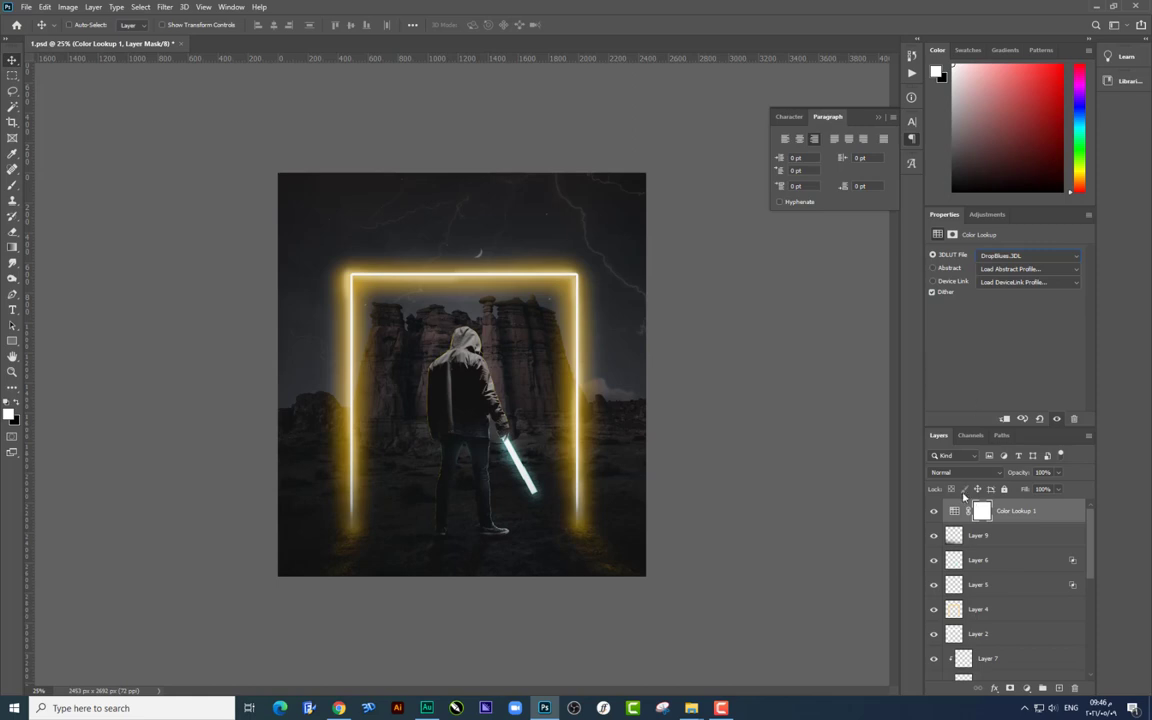
Step: Blend Color Lookup 1 in Soft Light at 16% opacity and hide it to compare
{"action": "left_click_drag", "start_coordinate": [1058, 475], "coordinate": [1038, 488]}
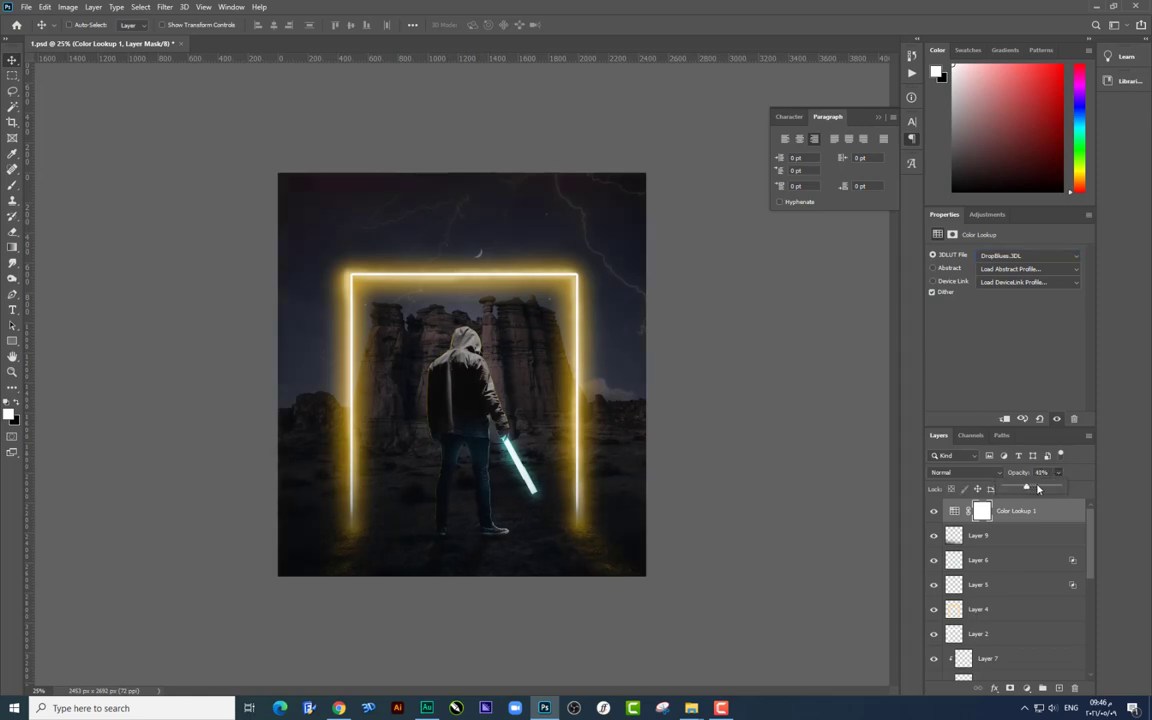
{"action": "left_click", "coordinate": [962, 472]}
{"action": "left_click", "coordinate": [975, 548]}
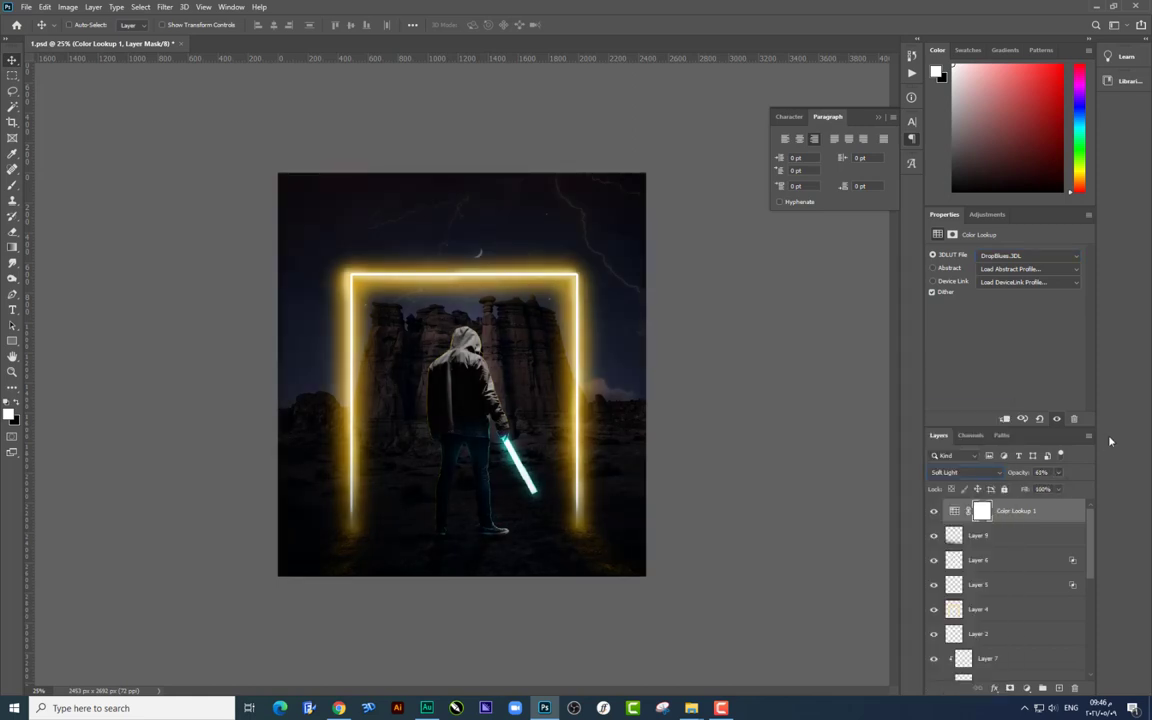
{"action": "left_click_drag", "start_coordinate": [1058, 474], "coordinate": [1035, 489]}
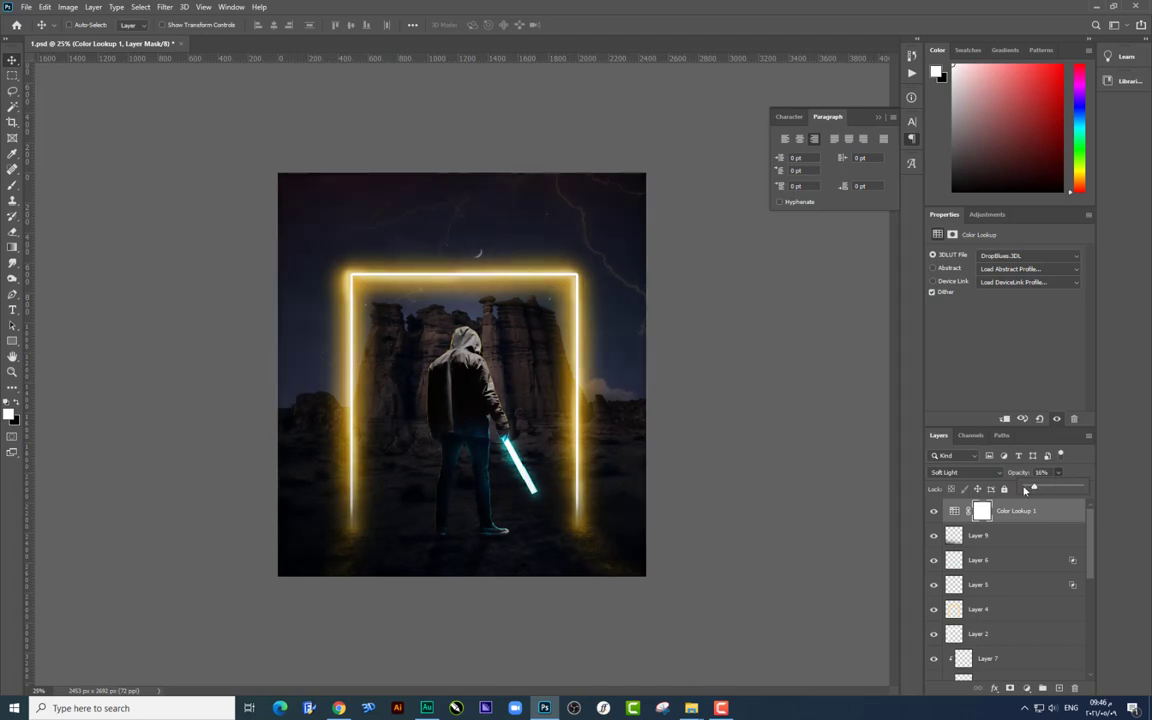
{"action": "left_click", "coordinate": [935, 511]}
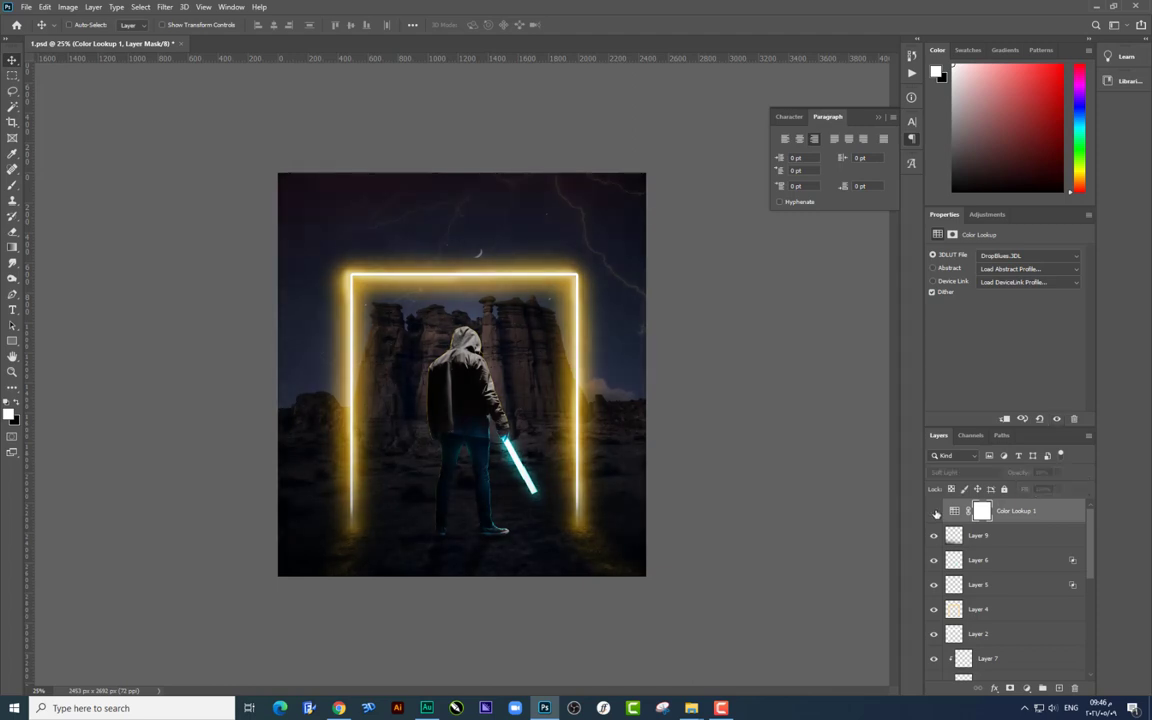
Step: Show Color Lookup 1 again and add a second Color Lookup using FoggyNight.3DL
{"action": "left_click", "coordinate": [933, 512]}
{"action": "left_click", "coordinate": [1020, 686]}
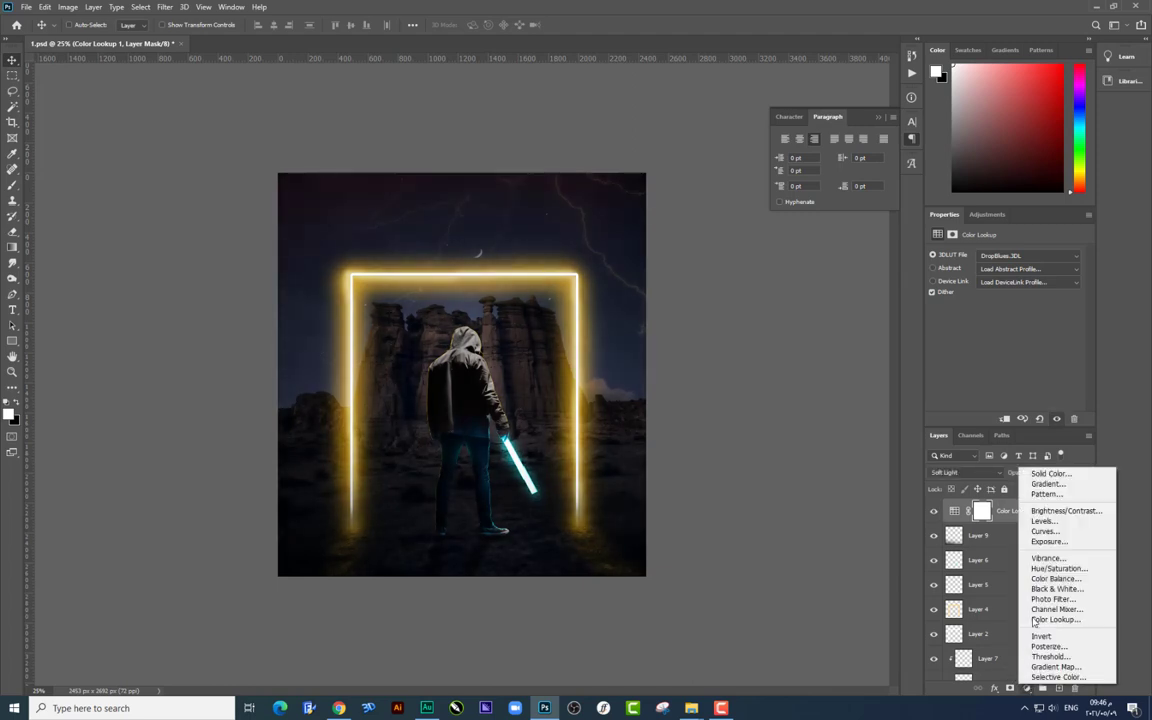
{"action": "left_click", "coordinate": [1045, 617]}
{"action": "left_click", "coordinate": [1034, 261]}
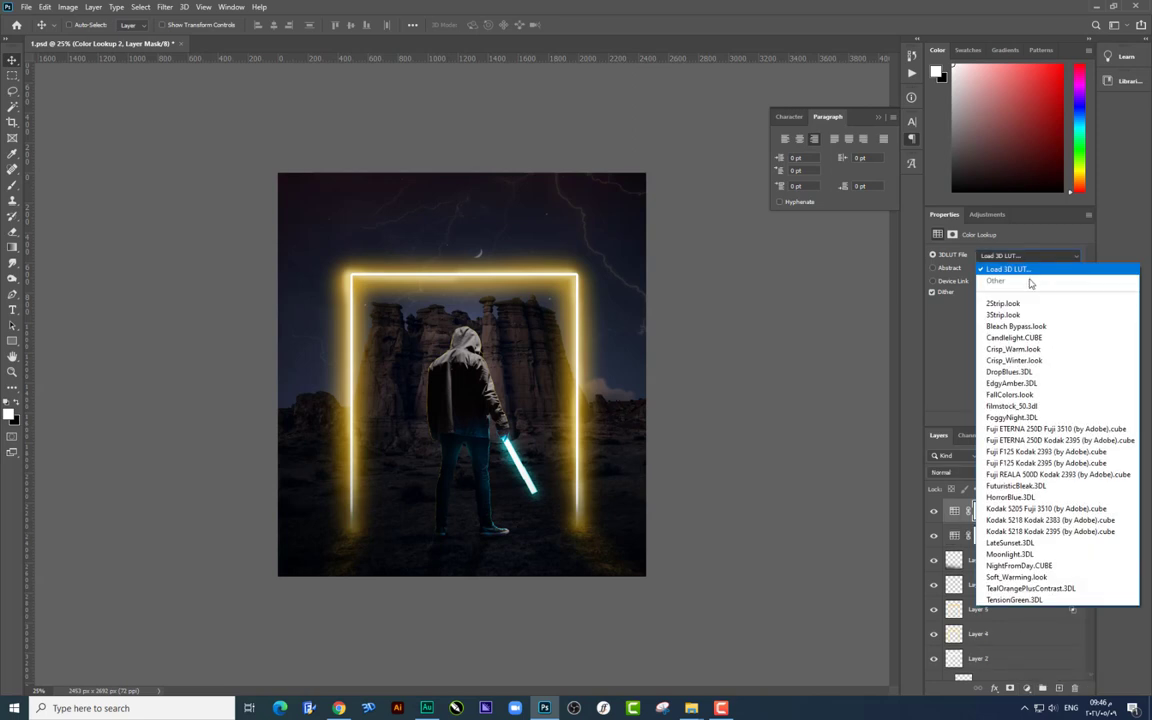
{"action": "left_click", "coordinate": [1008, 414]}
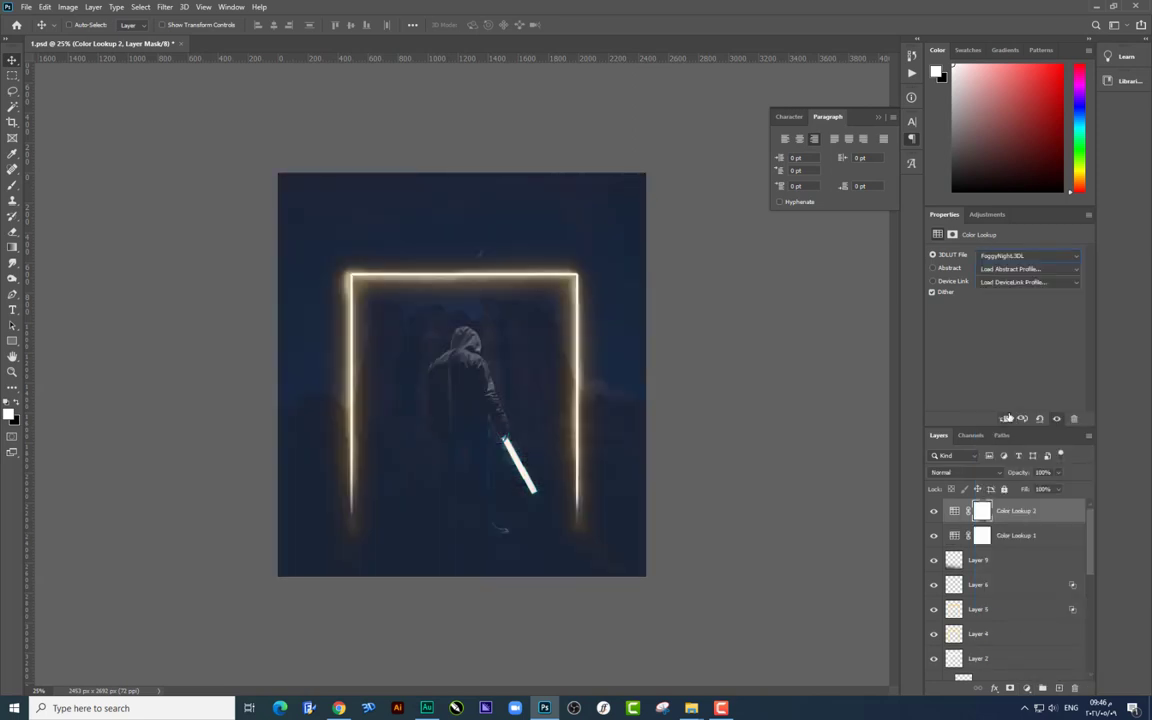
Step: Set Color Lookup 2 to Soft Light at about 5% opacity, comparing it on and off
{"action": "left_click", "coordinate": [1058, 472]}
{"action": "left_click", "coordinate": [934, 511]}
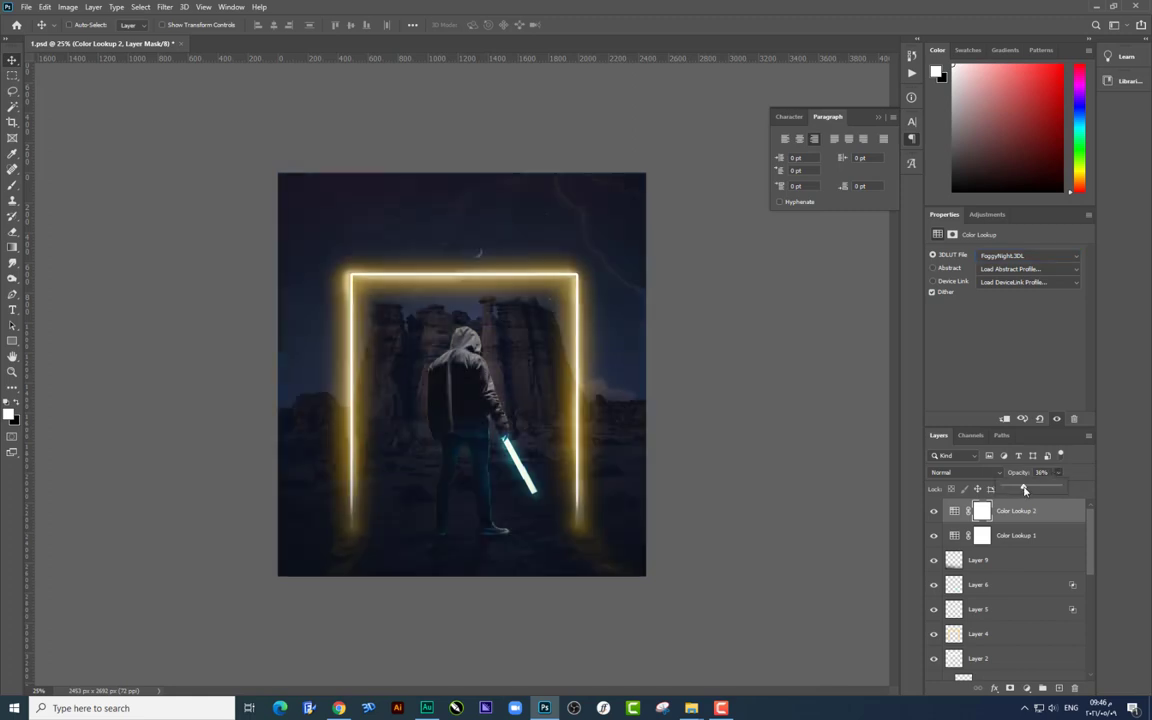
{"action": "left_click", "coordinate": [934, 511]}
{"action": "left_click", "coordinate": [955, 472]}
{"action": "left_click", "coordinate": [942, 550]}
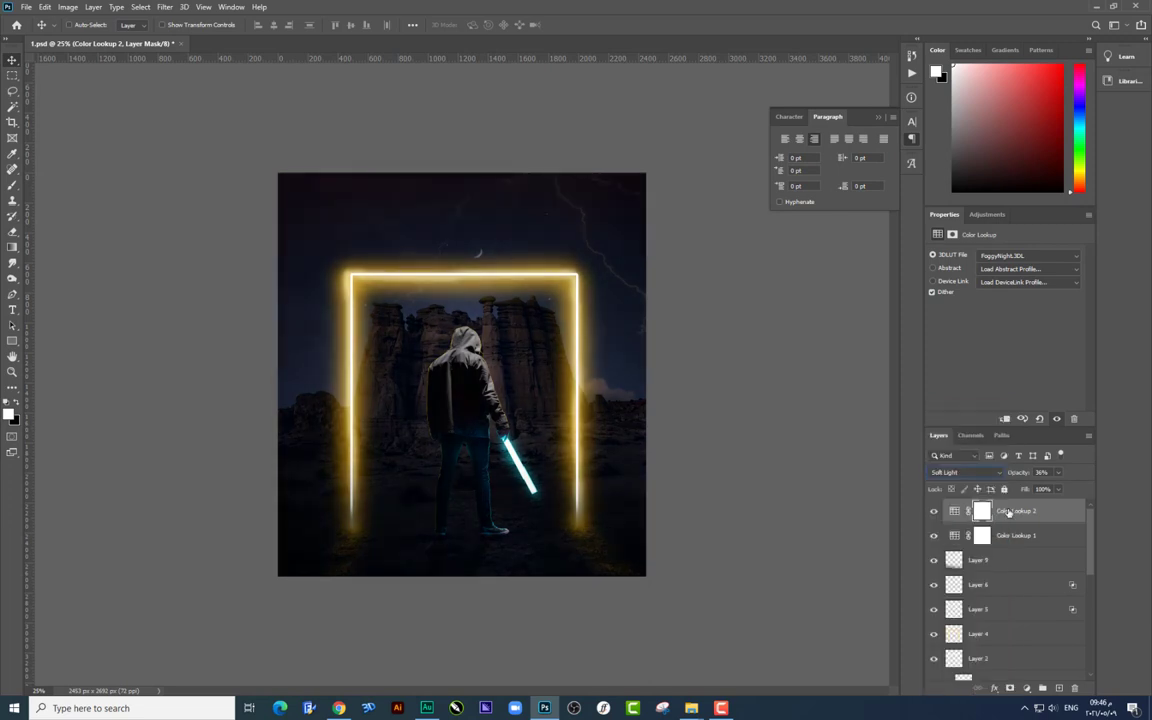
{"action": "left_click", "coordinate": [1058, 472]}
{"action": "left_click_drag", "start_coordinate": [1034, 489], "coordinate": [1036, 488]}
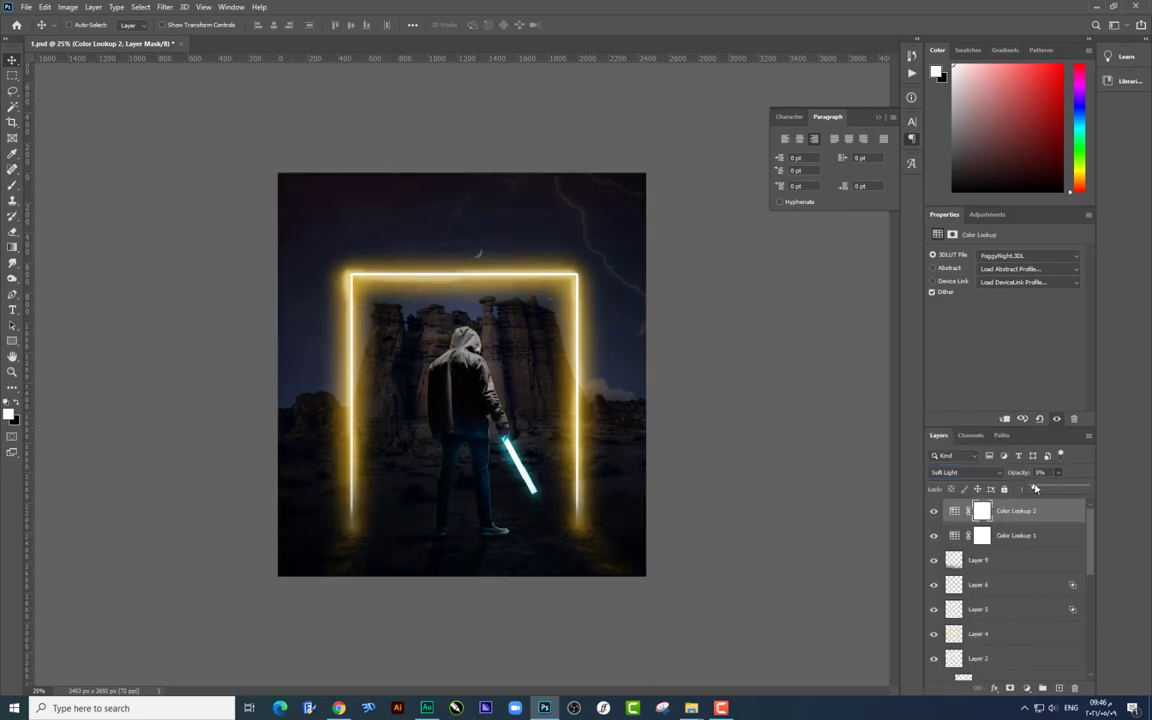
Step: Zoom in and add a Curves adjustment layer
{"action": "key", "text": "ctrl+plus"}
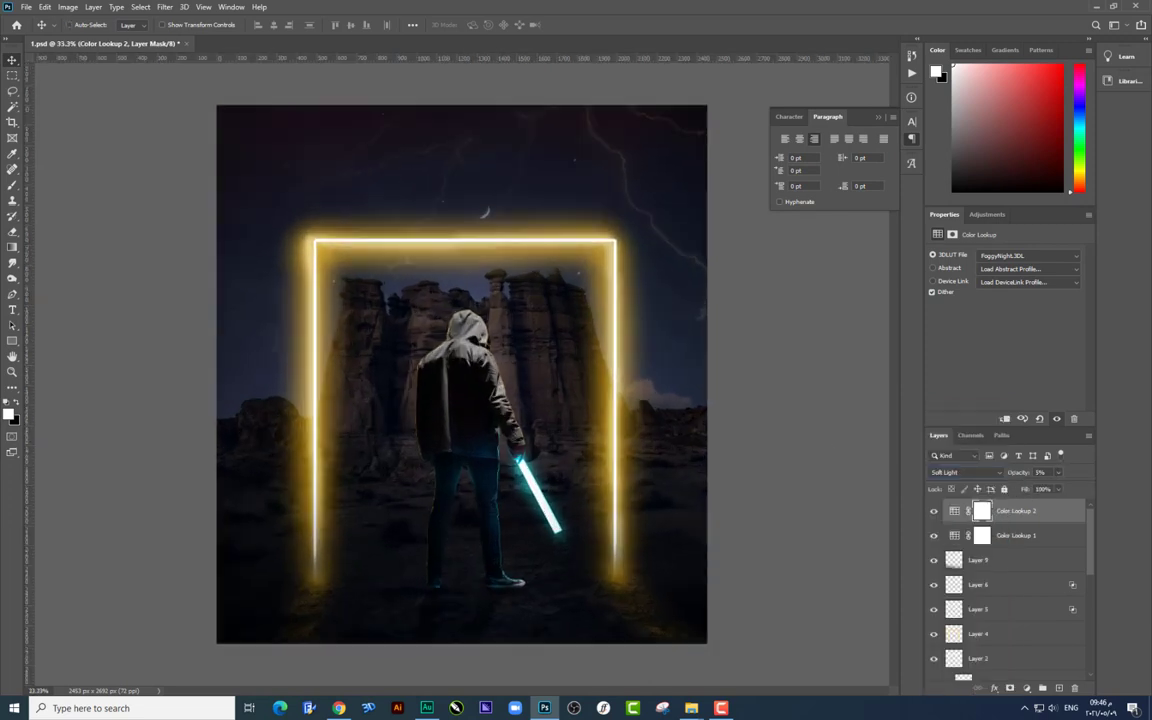
{"action": "left_click", "coordinate": [1027, 688]}
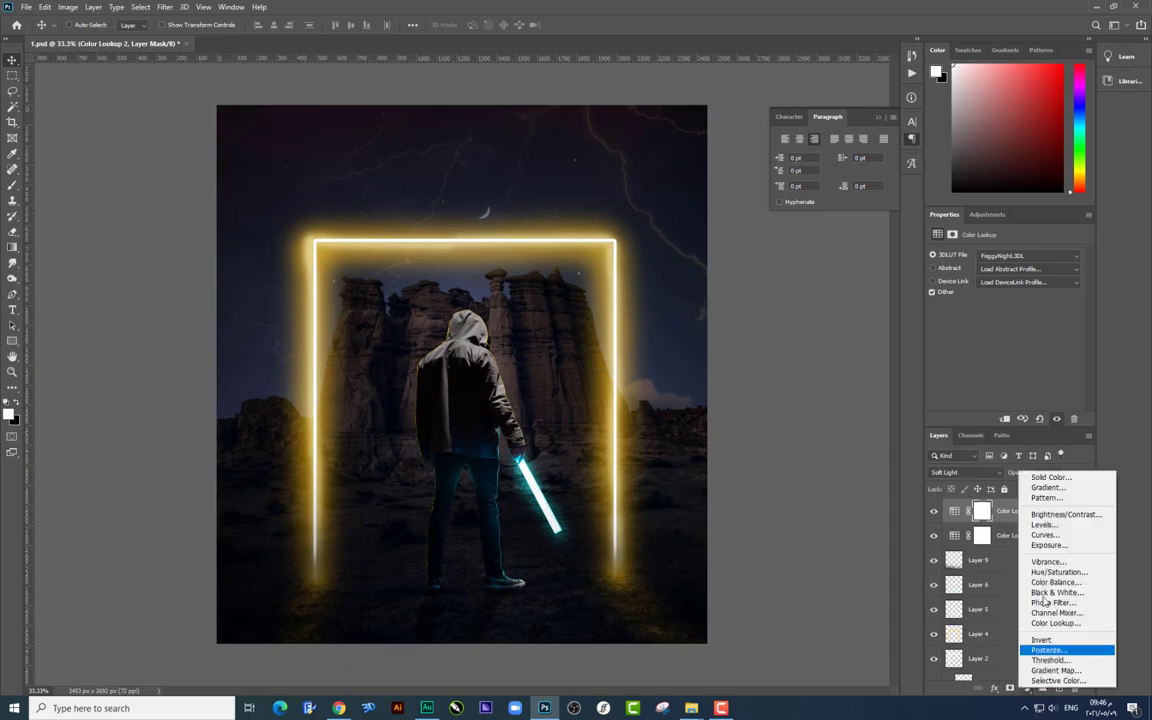
{"action": "left_click", "coordinate": [1055, 538]}
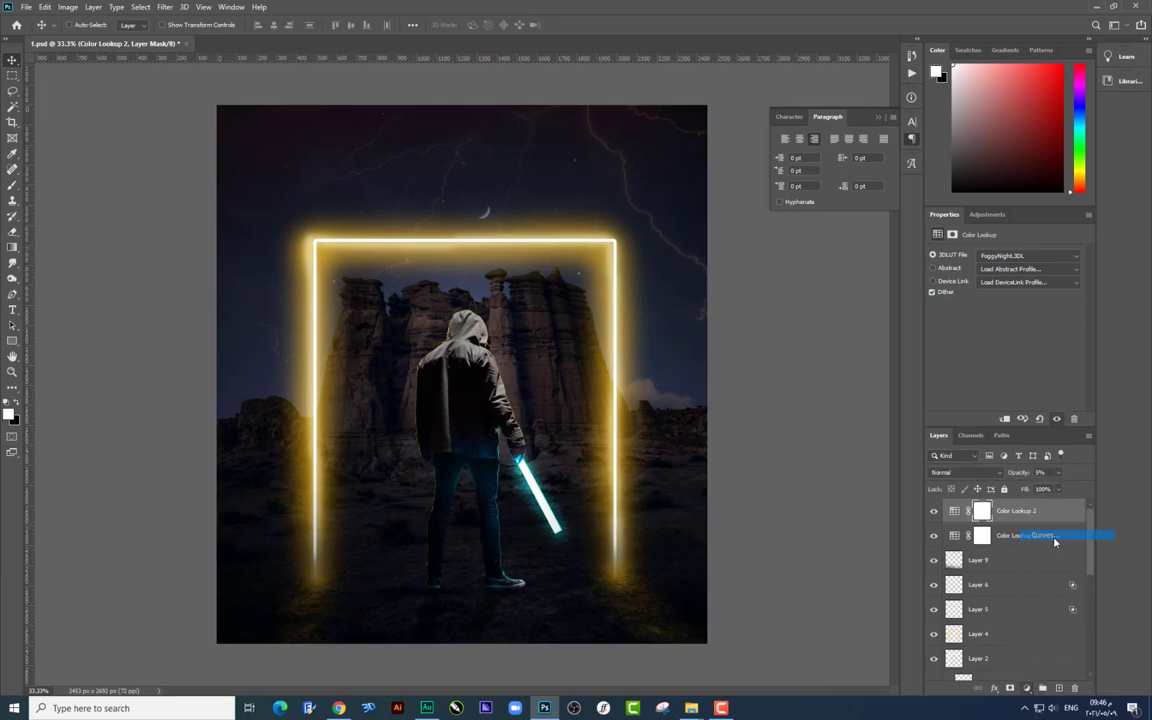
Step: Raise the shadow end of the Blue curve in Curves 1 to turn the image bluer
{"action": "left_click", "coordinate": [1000, 270]}
{"action": "left_click", "coordinate": [995, 304]}
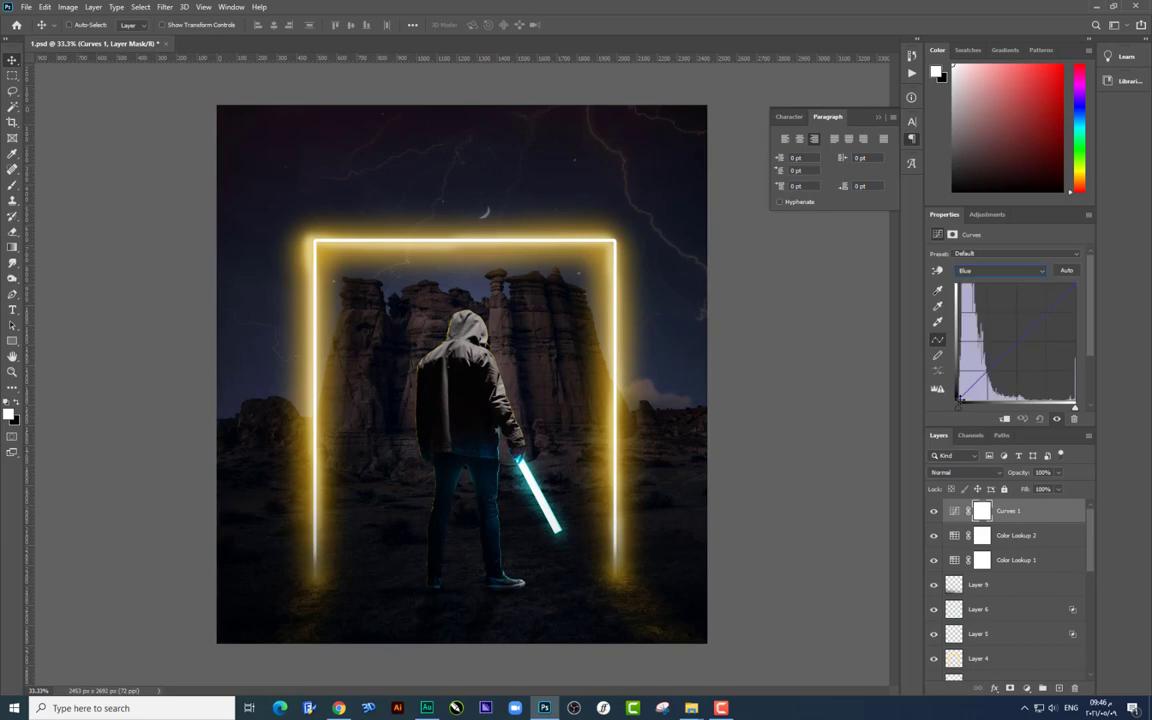
{"action": "mouse_move", "coordinate": [968, 388]}
{"action": "left_mouse_down"}
{"action": "mouse_move", "coordinate": [968, 372]}
{"action": "mouse_move", "coordinate": [957, 397]}
{"action": "left_mouse_up"}
{"action": "right_click", "coordinate": [560, 150]}
{"action": "key", "text": "Escape"}
{"action": "right_click", "coordinate": [610, 218]}
{"action": "key", "text": "Escape"}
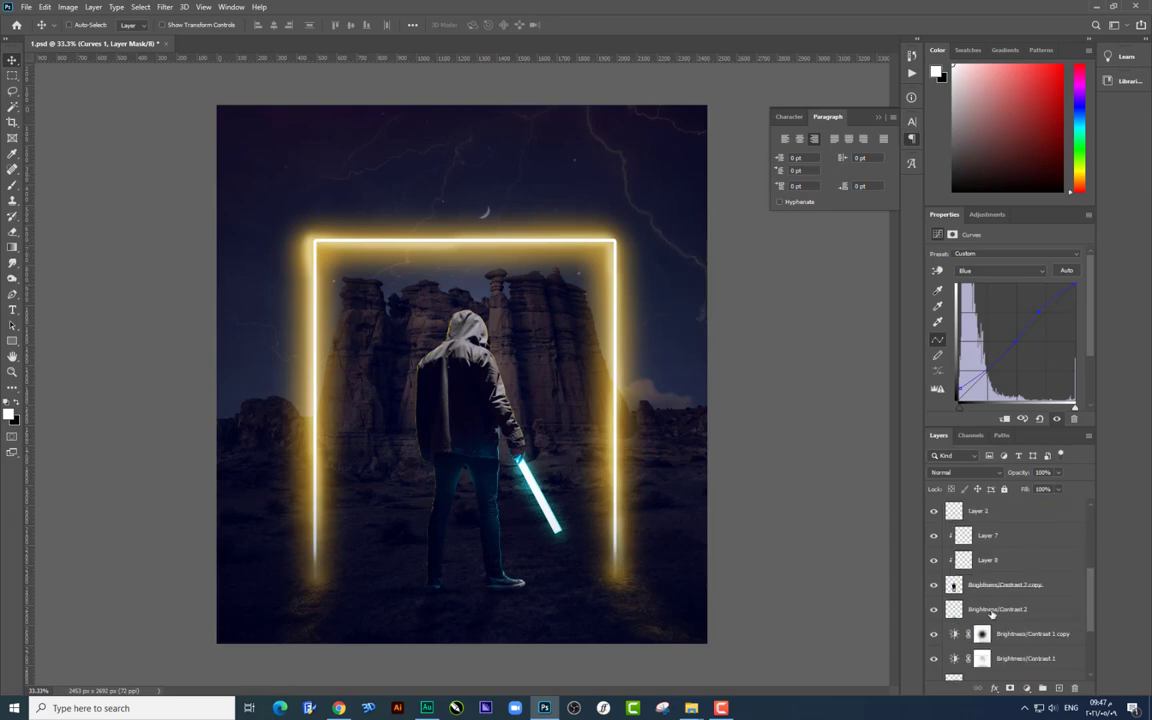
Step: Set both Brightness/Contrast layers to 66% opacity
{"action": "scroll", "coordinate": [1021, 533], "scroll_direction": "down", "scroll_amount": 10}
{"action": "left_click", "coordinate": [1025, 521]}
{"action": "left_click", "coordinate": [1025, 545], "text": "shift"}
{"action": "mouse_move", "coordinate": [1060, 472]}
{"action": "left_mouse_down"}
{"action": "mouse_move", "coordinate": [1048, 489]}
{"action": "mouse_move", "coordinate": [1068, 490]}
{"action": "left_mouse_up"}
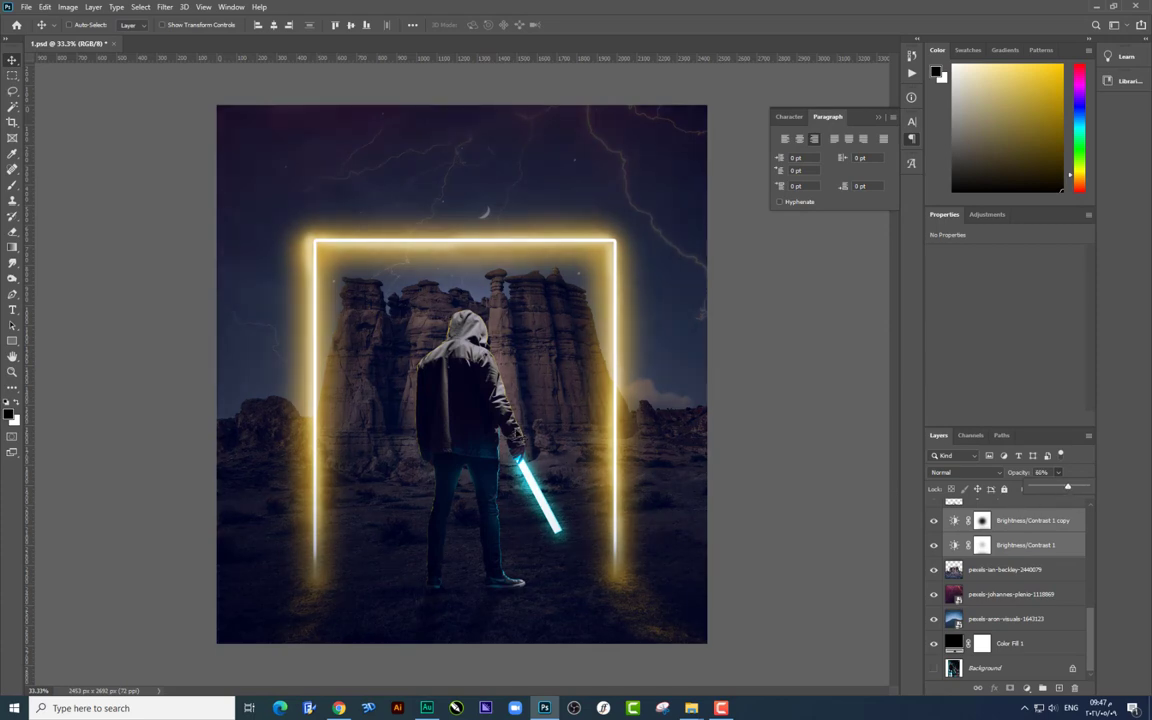
{"action": "scroll", "coordinate": [521, 436], "scroll_direction": "up", "scroll_amount": 1}
{"action": "scroll", "coordinate": [521, 436], "scroll_direction": "down", "scroll_amount": 1}
{"action": "scroll", "coordinate": [521, 436], "scroll_direction": "down", "scroll_amount": 1}
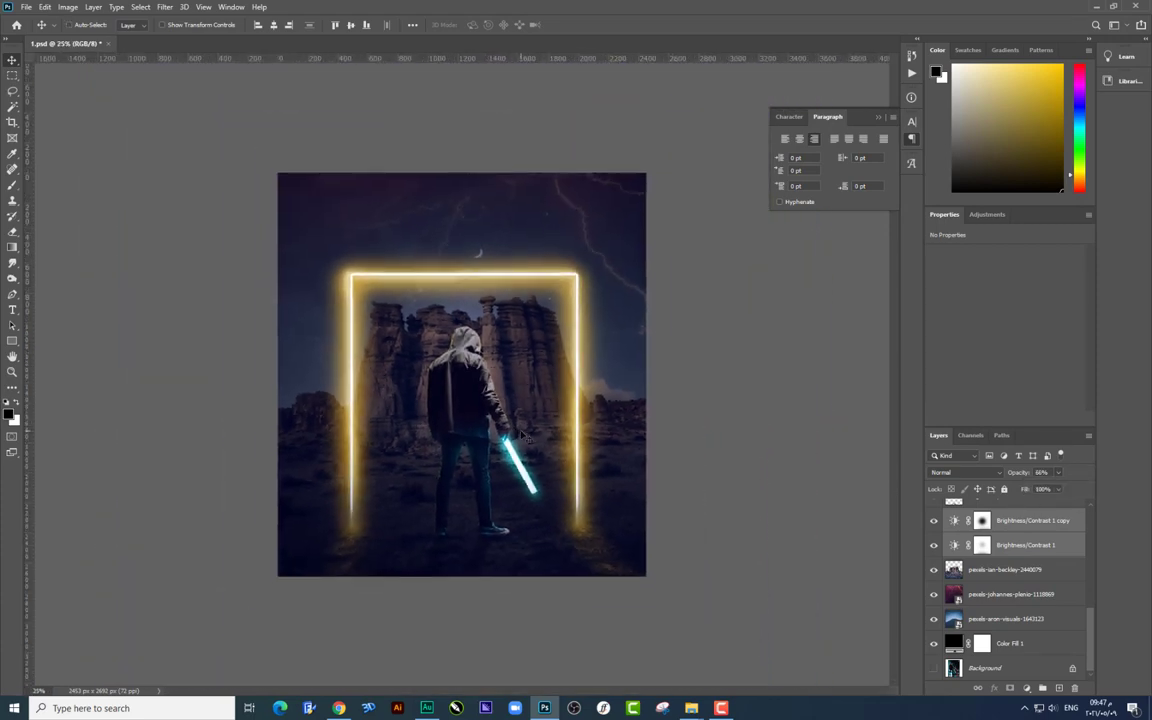
{"action": "scroll", "coordinate": [521, 436], "scroll_direction": "up", "scroll_amount": 1}
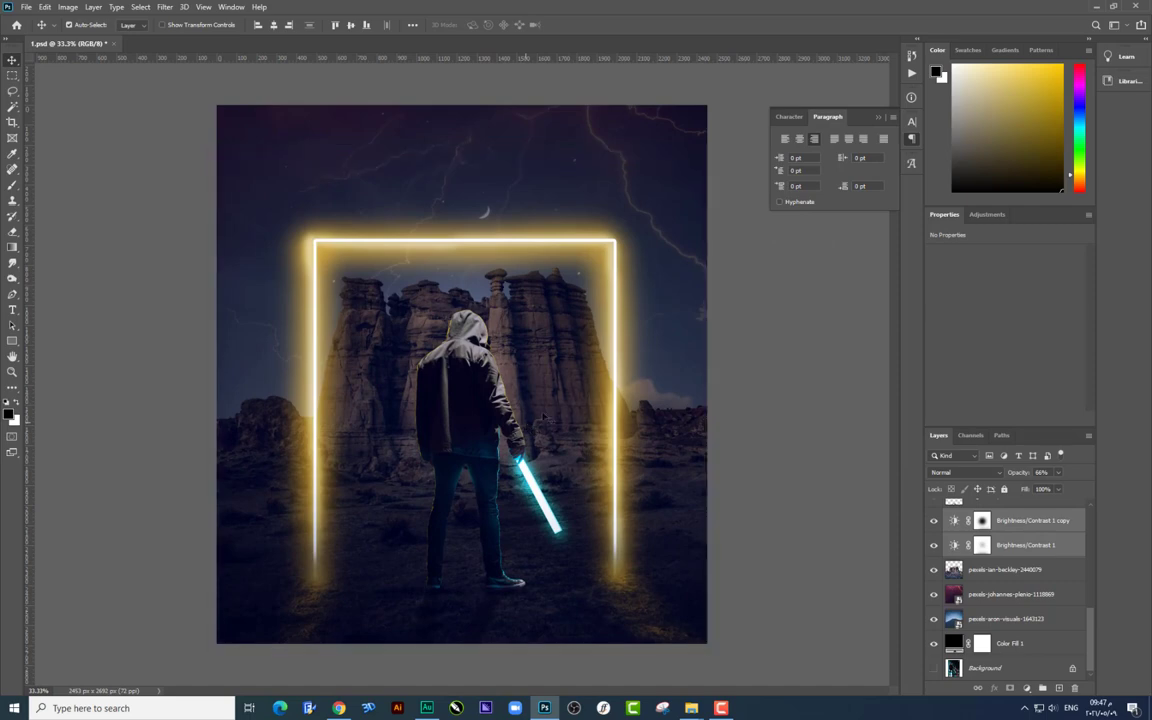
{"action": "scroll", "coordinate": [1020, 560], "scroll_direction": "up", "scroll_amount": 5}
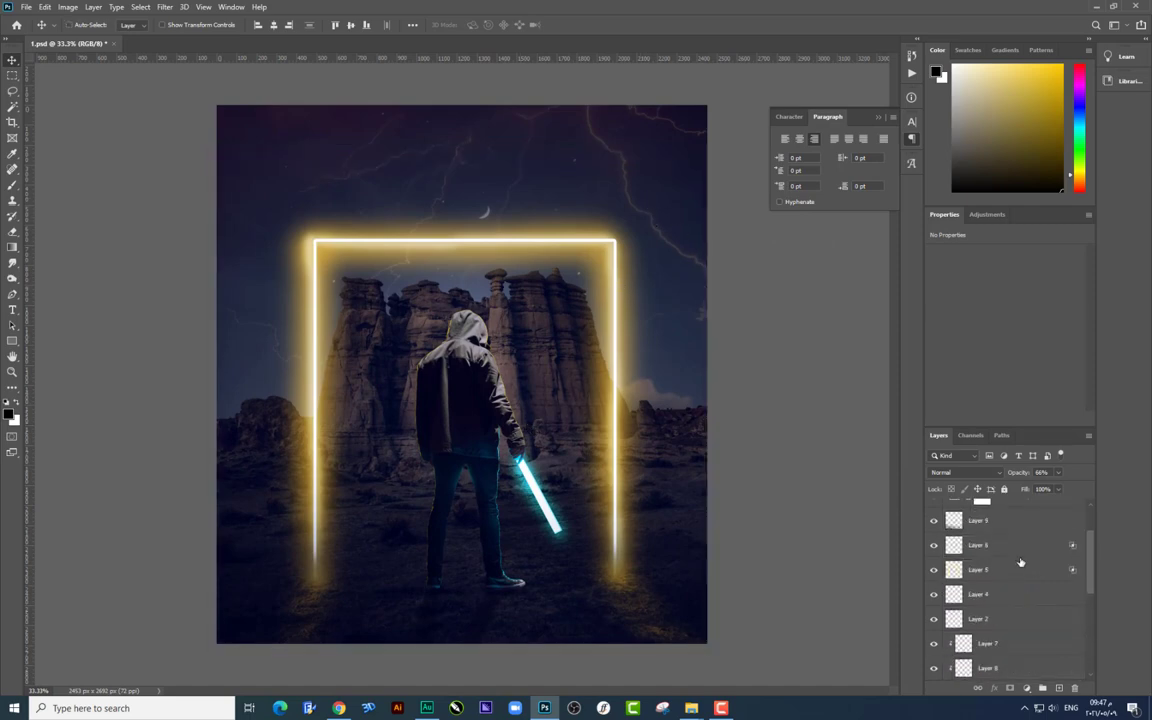
{"action": "scroll", "coordinate": [1018, 530], "scroll_direction": "up", "scroll_amount": 3}
Step: Add a Curves 2 layer above Curves 1 and pull the green channel down toward magenta
{"action": "left_click", "coordinate": [1018, 519]}
{"action": "left_click", "coordinate": [1027, 688]}
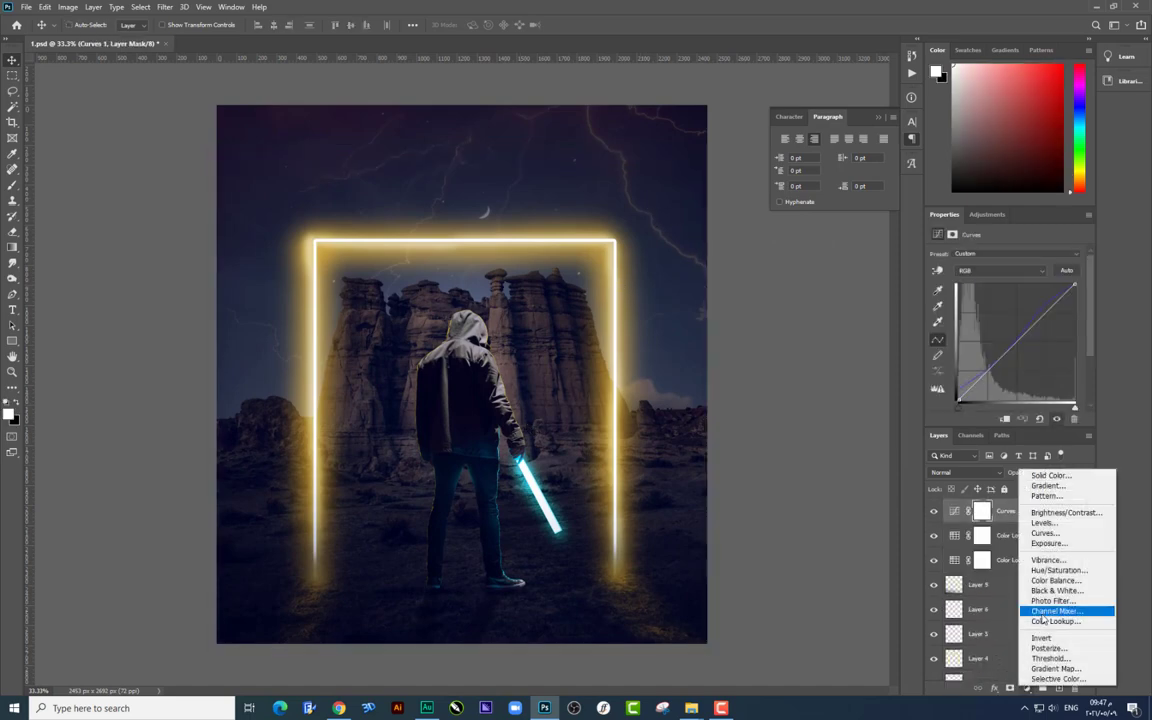
{"action": "left_click", "coordinate": [1045, 533]}
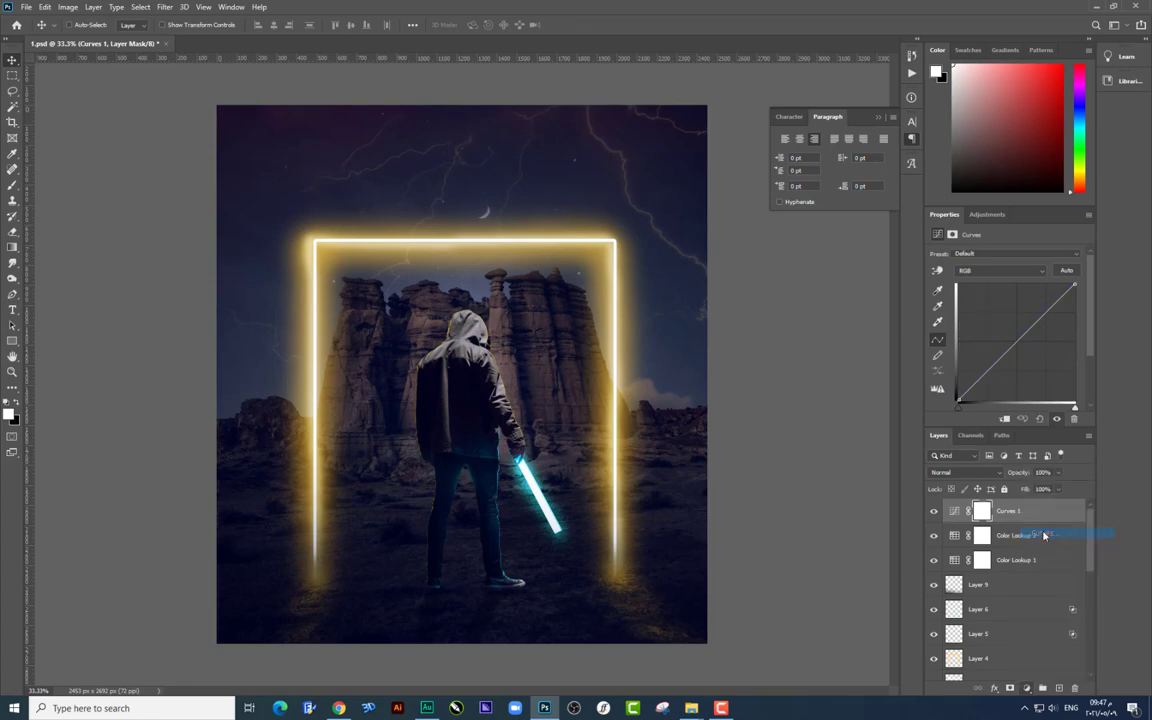
{"action": "left_click", "coordinate": [986, 272]}
{"action": "left_click", "coordinate": [992, 300]}
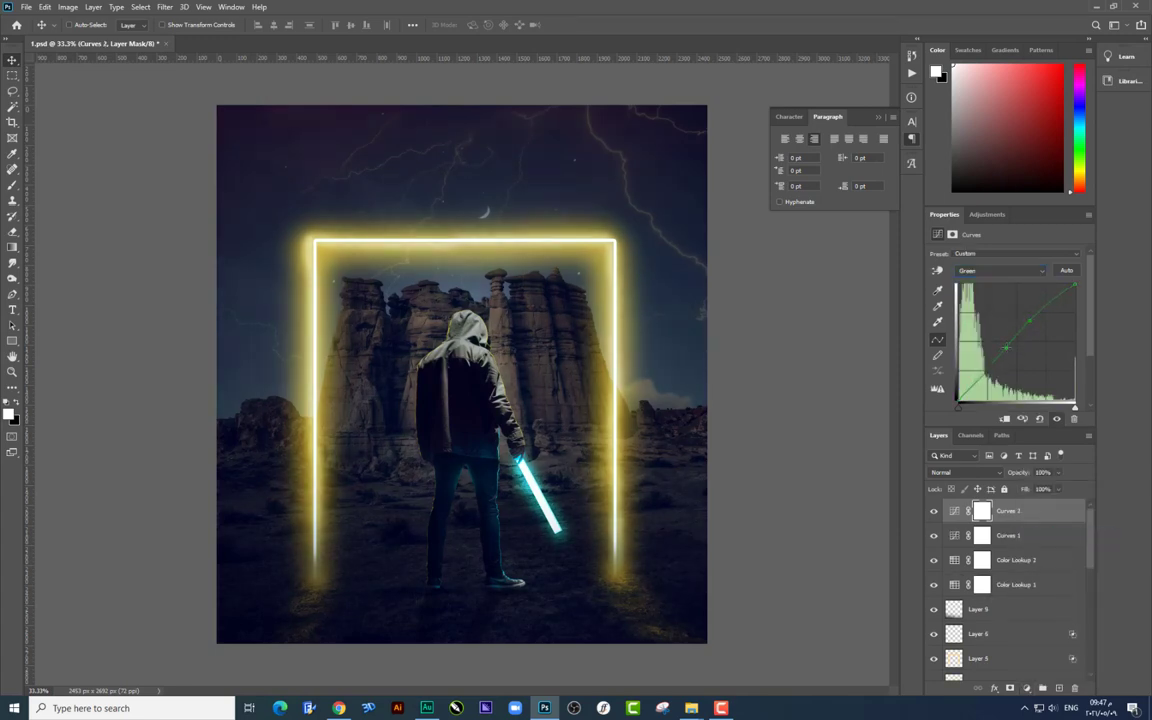
{"action": "left_click_drag", "start_coordinate": [1006, 347], "coordinate": [1007, 351]}
{"action": "key", "text": "ctrl+minus"}
Step: Add Color Balance 1 with midtones Cyan-Red -1, Magenta-Green +11, Yellow-Blue +7
{"action": "left_click", "coordinate": [1034, 689]}
{"action": "left_click", "coordinate": [1045, 586]}
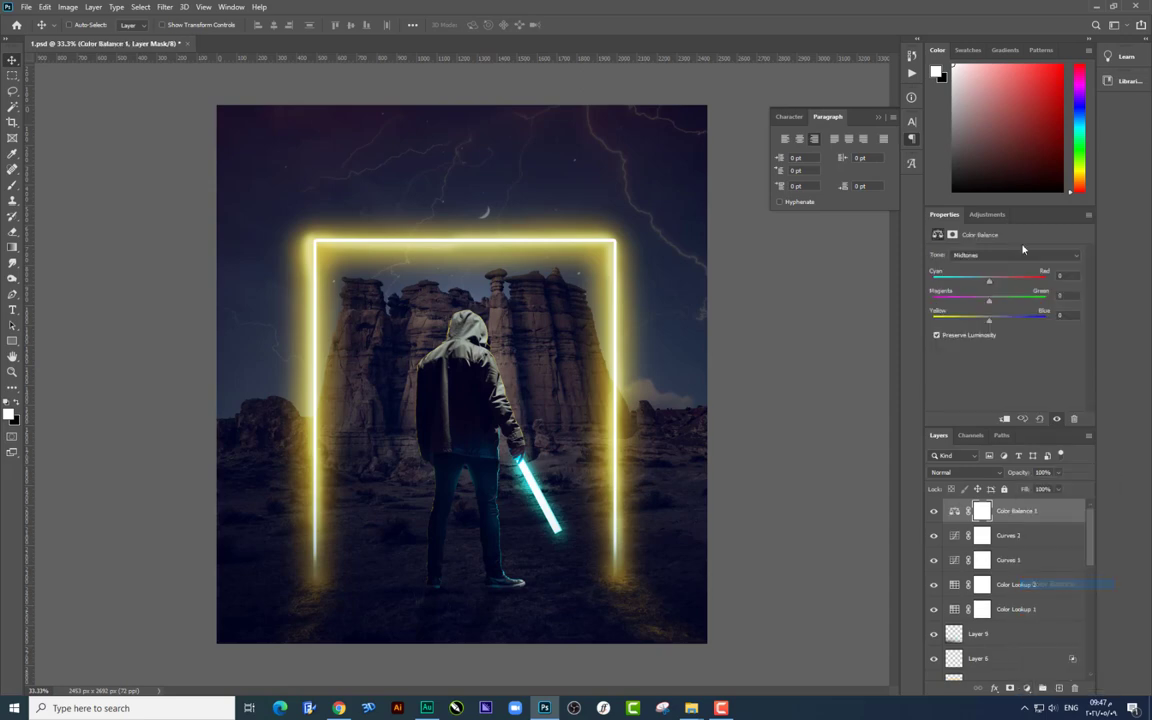
{"action": "mouse_move", "coordinate": [989, 279]}
{"action": "left_mouse_down"}
{"action": "mouse_move", "coordinate": [1009, 280]}
{"action": "mouse_move", "coordinate": [989, 282]}
{"action": "mouse_move", "coordinate": [993, 324]}
{"action": "left_mouse_up"}
{"action": "key", "text": "ctrl+2"}
{"action": "scroll", "coordinate": [997, 579], "scroll_direction": "down", "scroll_amount": 5}
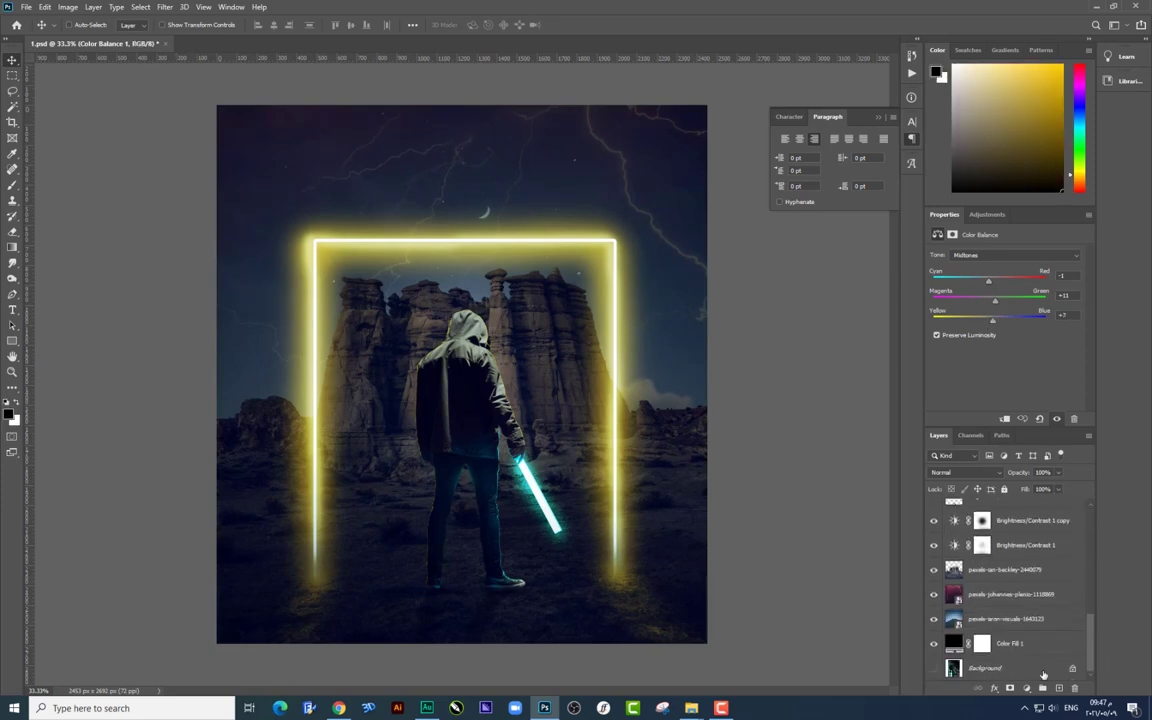
{"action": "scroll", "coordinate": [1020, 600], "scroll_direction": "up", "scroll_amount": 3}
{"action": "scroll", "coordinate": [1030, 540], "scroll_direction": "up", "scroll_amount": 2}
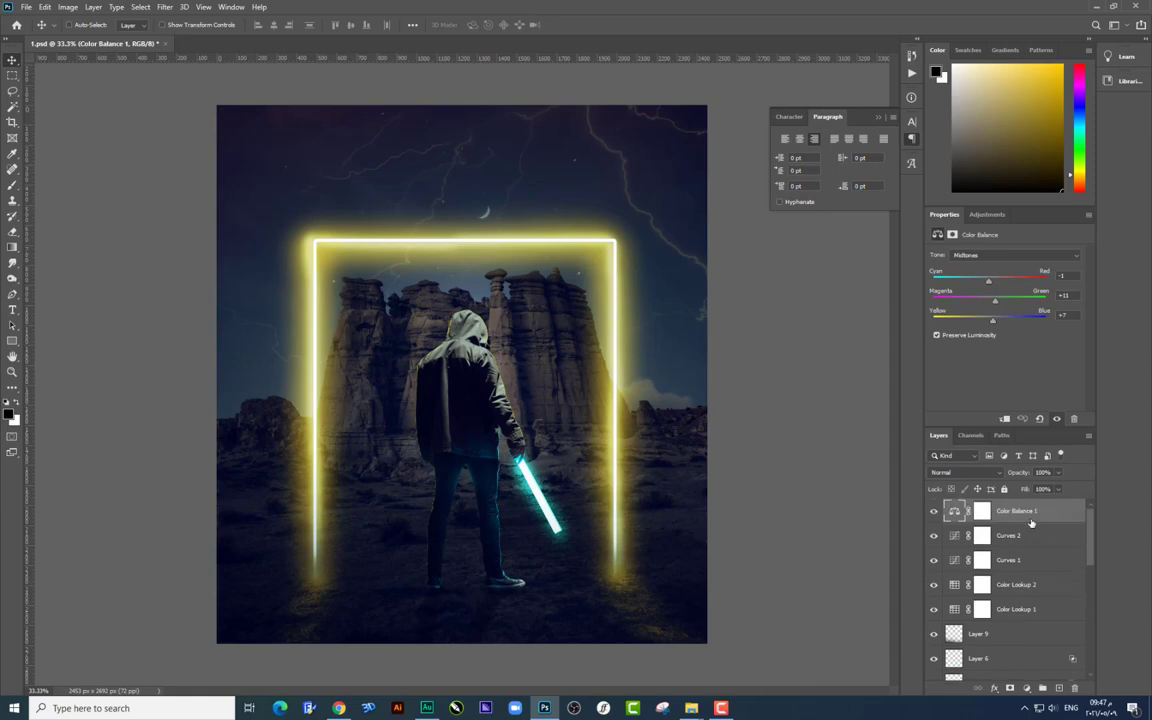
{"action": "left_click_drag", "start_coordinate": [1093, 541], "coordinate": [1087, 662]}
Step: Duplicate the layers from Color Balance 1 down to Color Fill 1 and merge them
{"action": "left_click", "coordinate": [1021, 648], "text": "shift"}
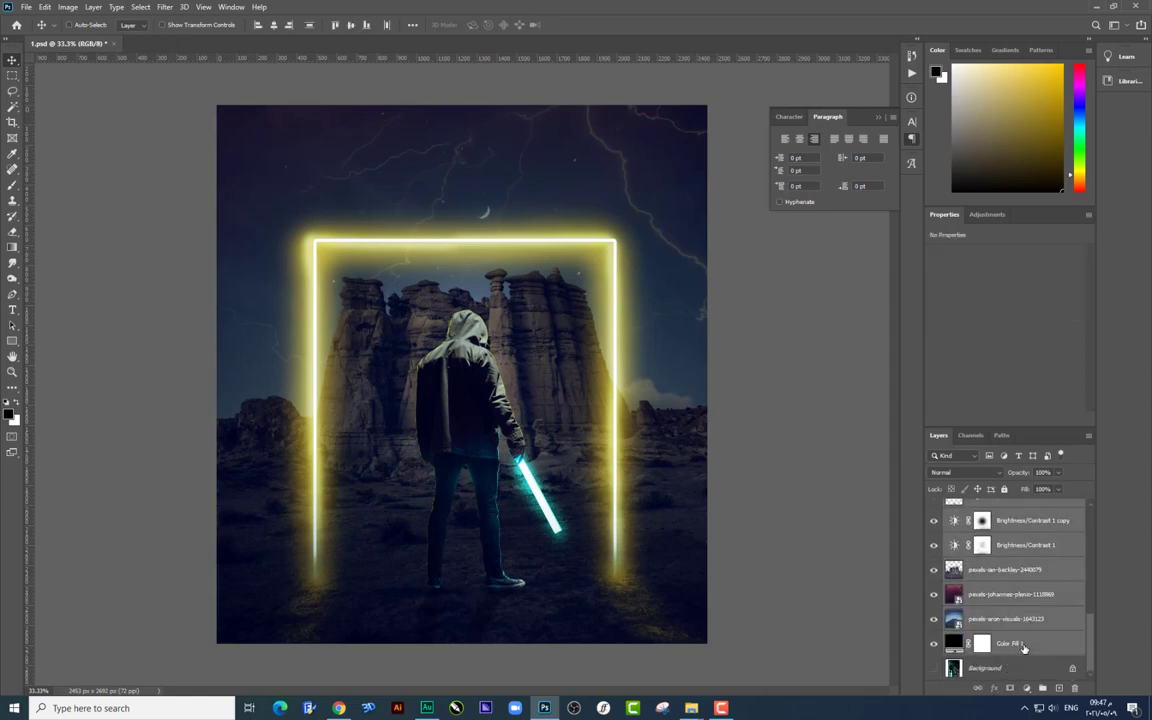
{"action": "key", "text": "ctrl+j"}
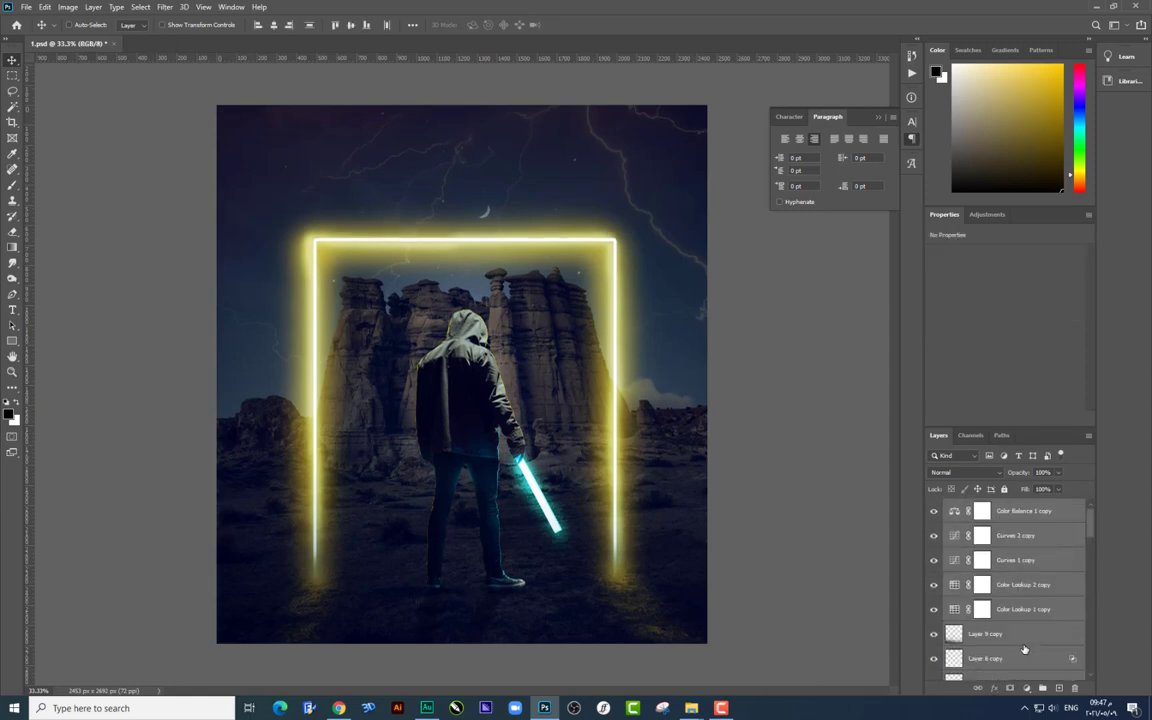
{"action": "key", "text": "ctrl+e"}
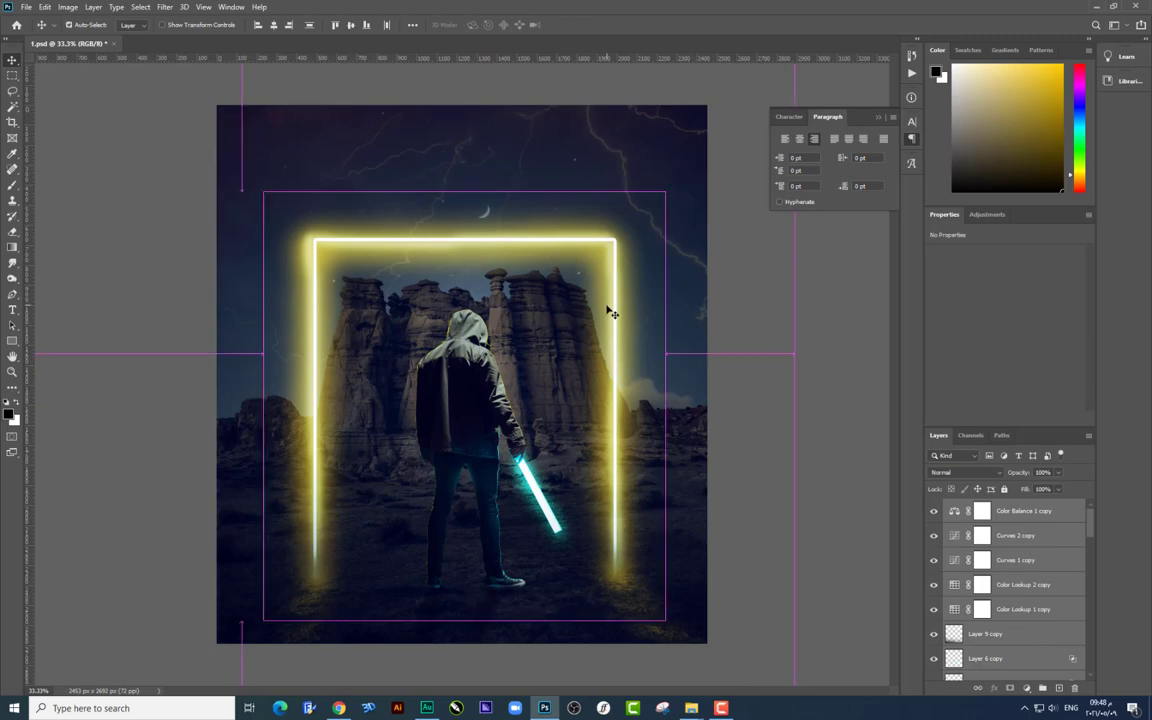
Step: Stamp all visible layers into a new Layer 10 and bring up the Filter menu
{"action": "left_click", "coordinate": [12, 75]}
{"action": "key", "text": "ctrl+shift+alt+n"}
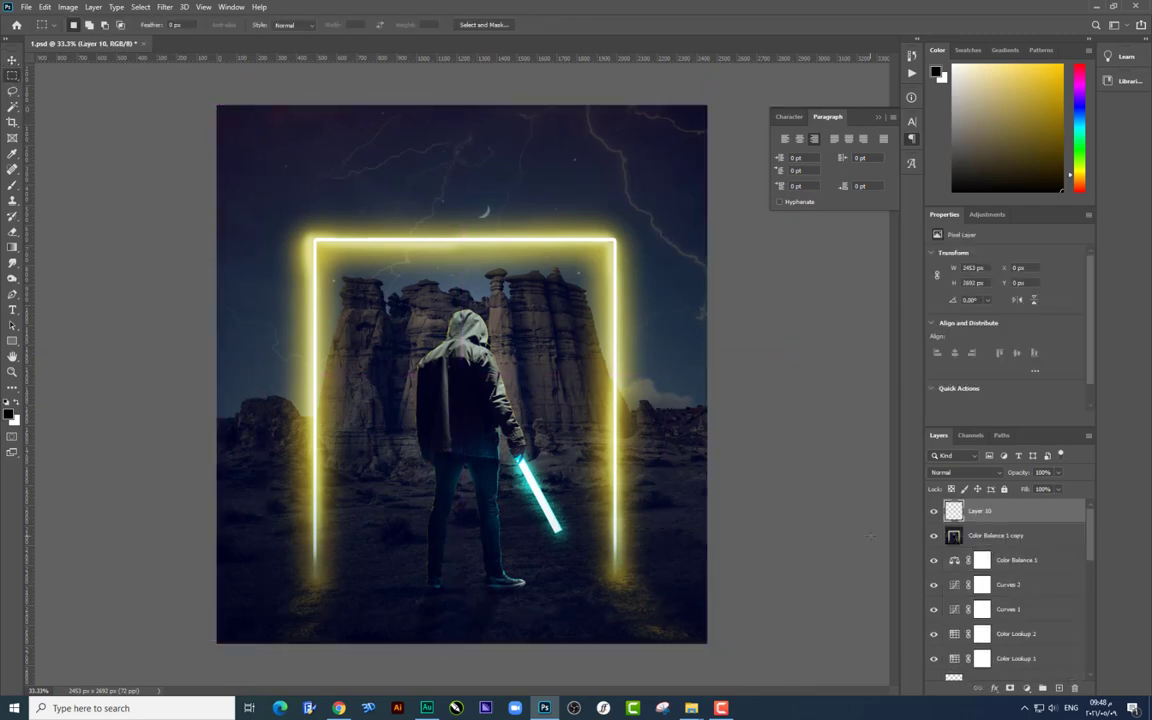
{"action": "key", "text": "ctrl+shift+alt+e"}
{"action": "left_click", "coordinate": [970, 537]}
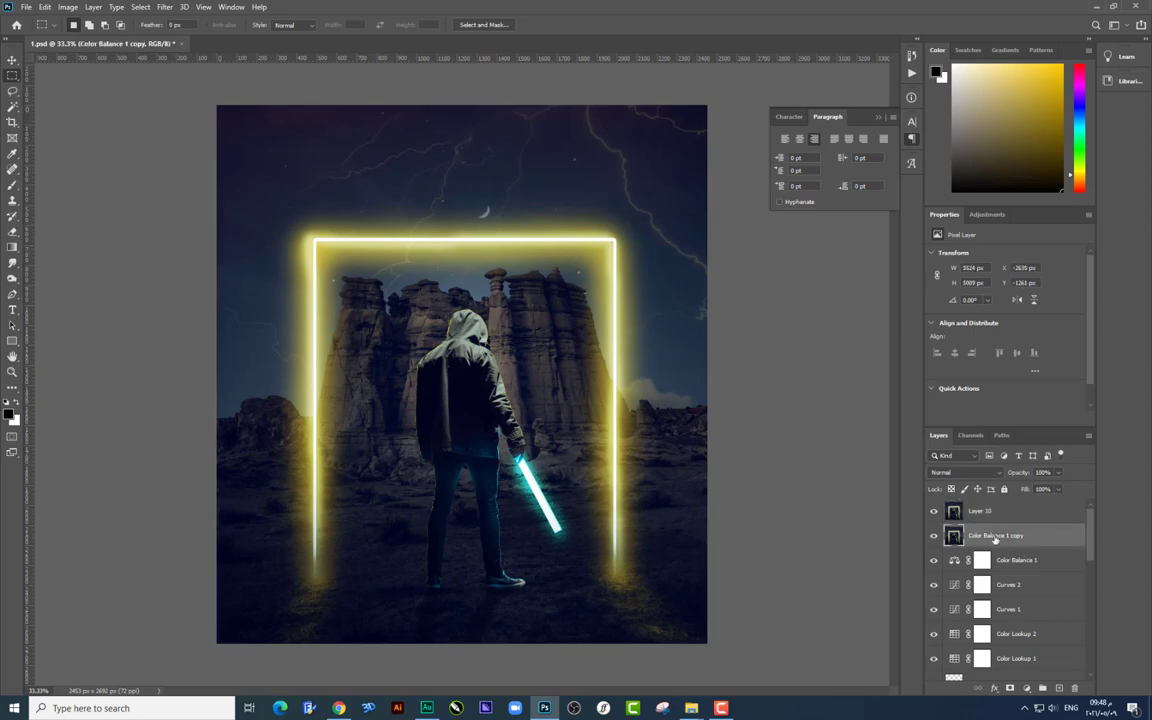
{"action": "left_click", "coordinate": [984, 518]}
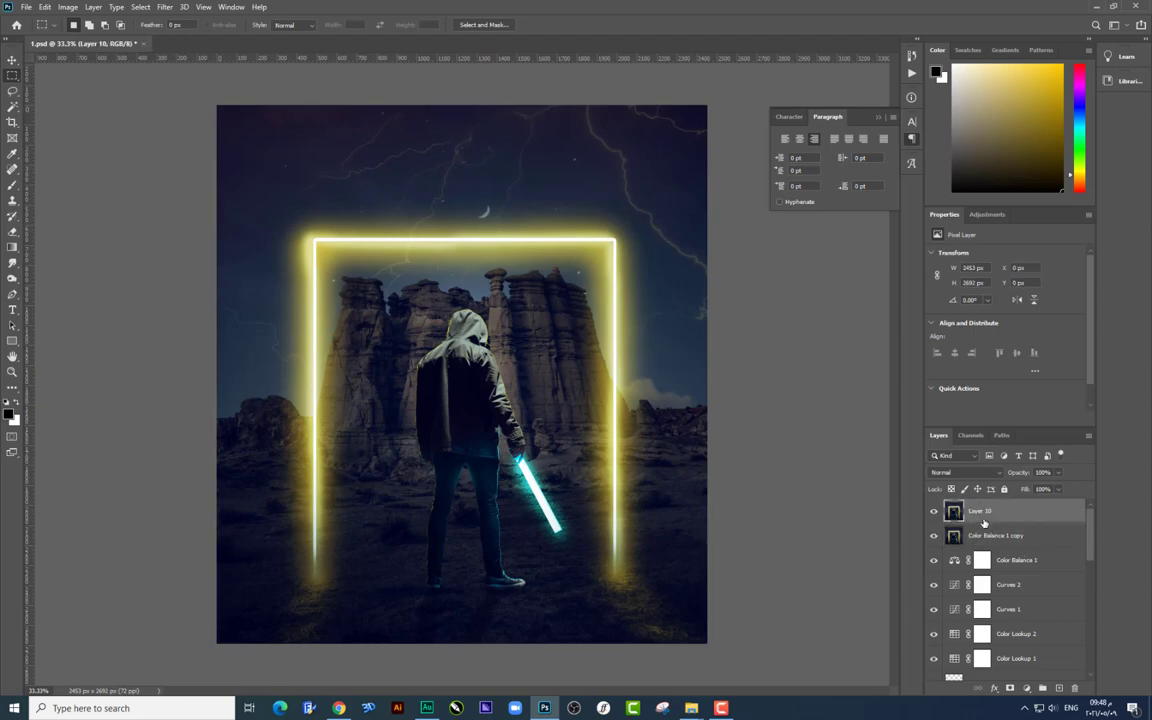
{"action": "left_click", "coordinate": [165, 7]}
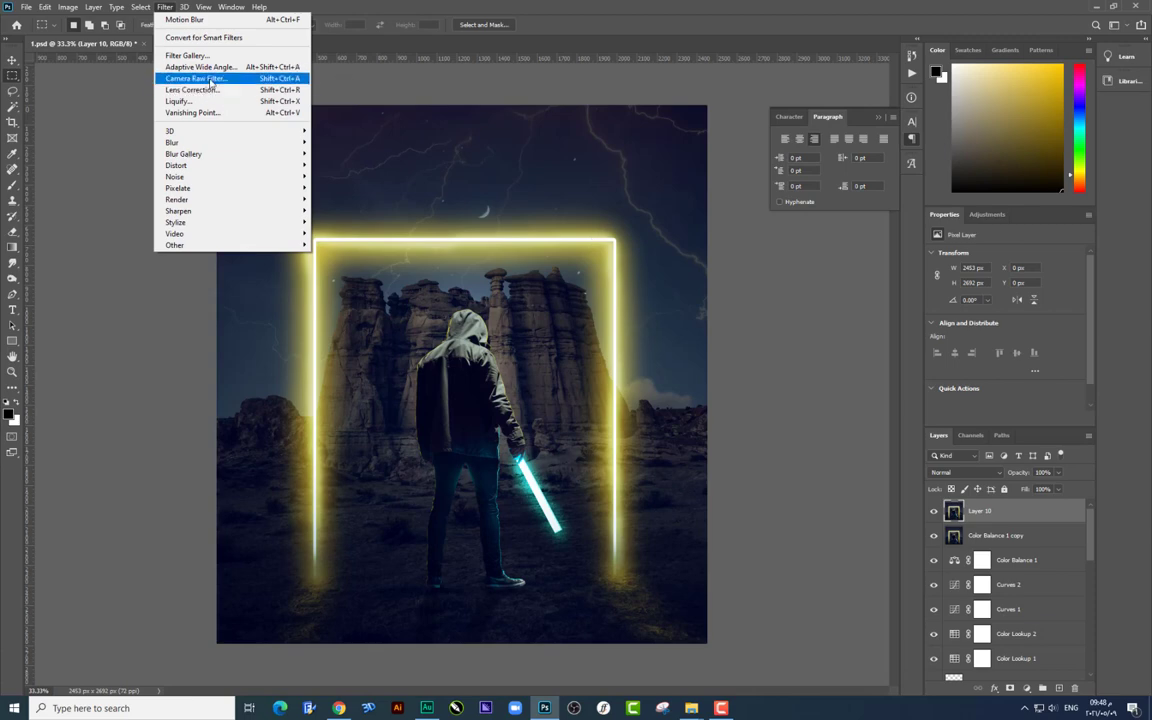
Step: In Camera Raw, tint Layer 10 toward magenta, lift blacks to +18 and lower highlights
{"action": "left_click", "coordinate": [211, 90]}
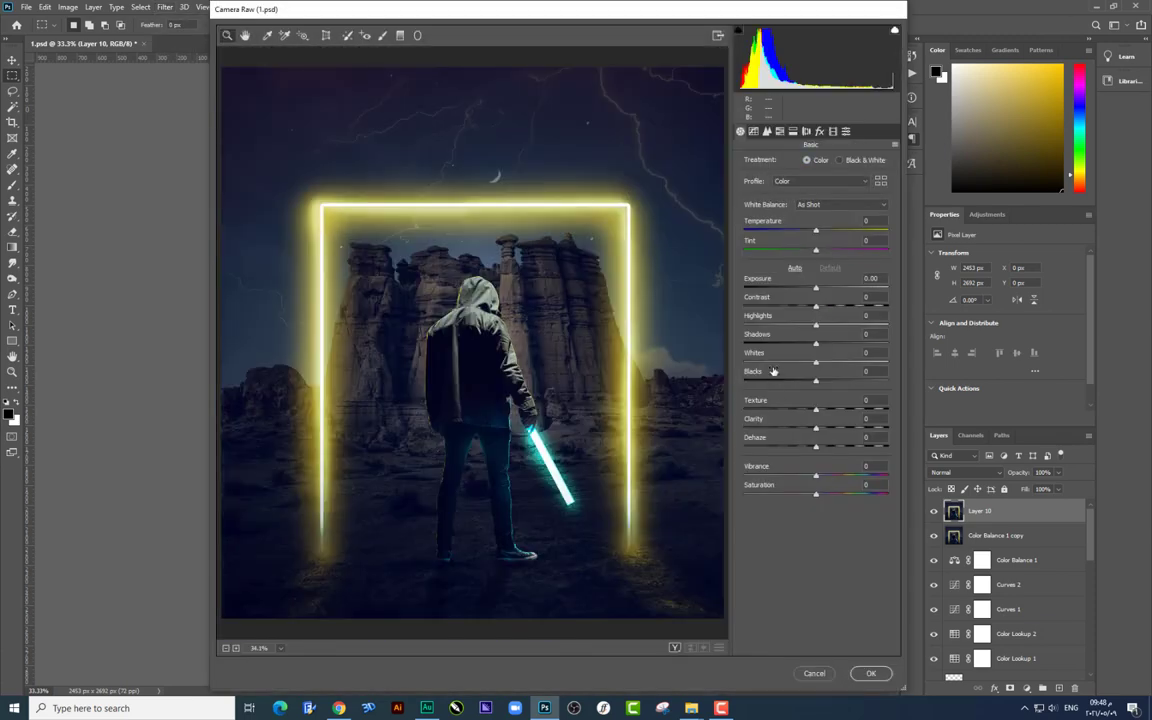
{"action": "left_click", "coordinate": [816, 233]}
{"action": "mouse_move", "coordinate": [816, 249]}
{"action": "left_mouse_down"}
{"action": "mouse_move", "coordinate": [862, 249]}
{"action": "mouse_move", "coordinate": [836, 254]}
{"action": "mouse_move", "coordinate": [816, 290]}
{"action": "mouse_move", "coordinate": [831, 306]}
{"action": "mouse_move", "coordinate": [832, 345]}
{"action": "mouse_move", "coordinate": [796, 330]}
{"action": "left_mouse_up"}
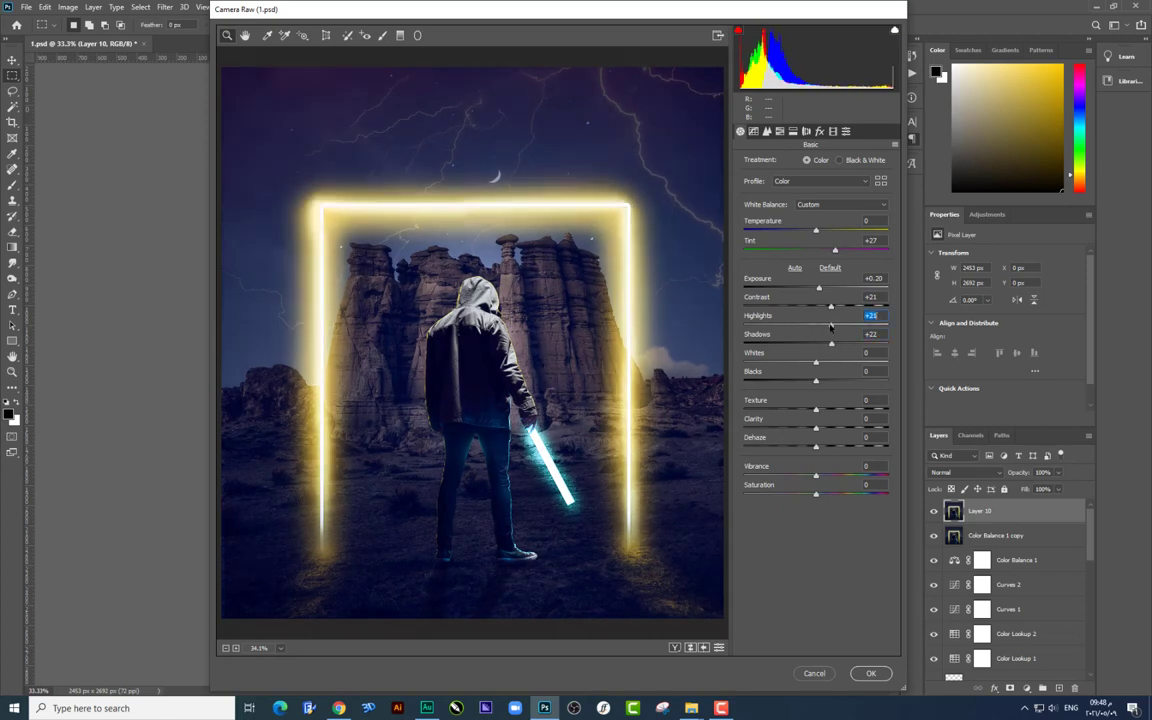
{"action": "left_click", "coordinate": [829, 381]}
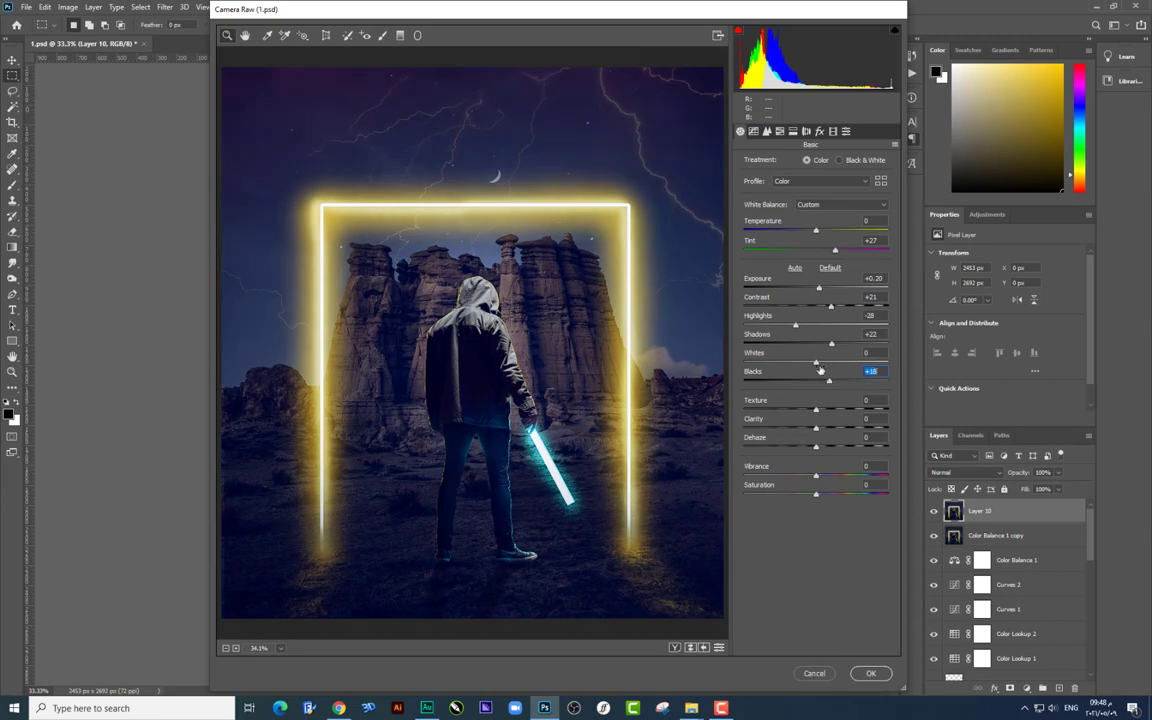
{"action": "left_click_drag", "start_coordinate": [816, 363], "coordinate": [792, 363]}
Step: Add texture, lower vibrance, and set tone curve Highlights +27, Lights -17, Darks -12, Shadows -2
{"action": "mouse_move", "coordinate": [815, 410]}
{"action": "left_mouse_down"}
{"action": "mouse_move", "coordinate": [840, 408]}
{"action": "mouse_move", "coordinate": [829, 428]}
{"action": "mouse_move", "coordinate": [837, 447]}
{"action": "left_mouse_up"}
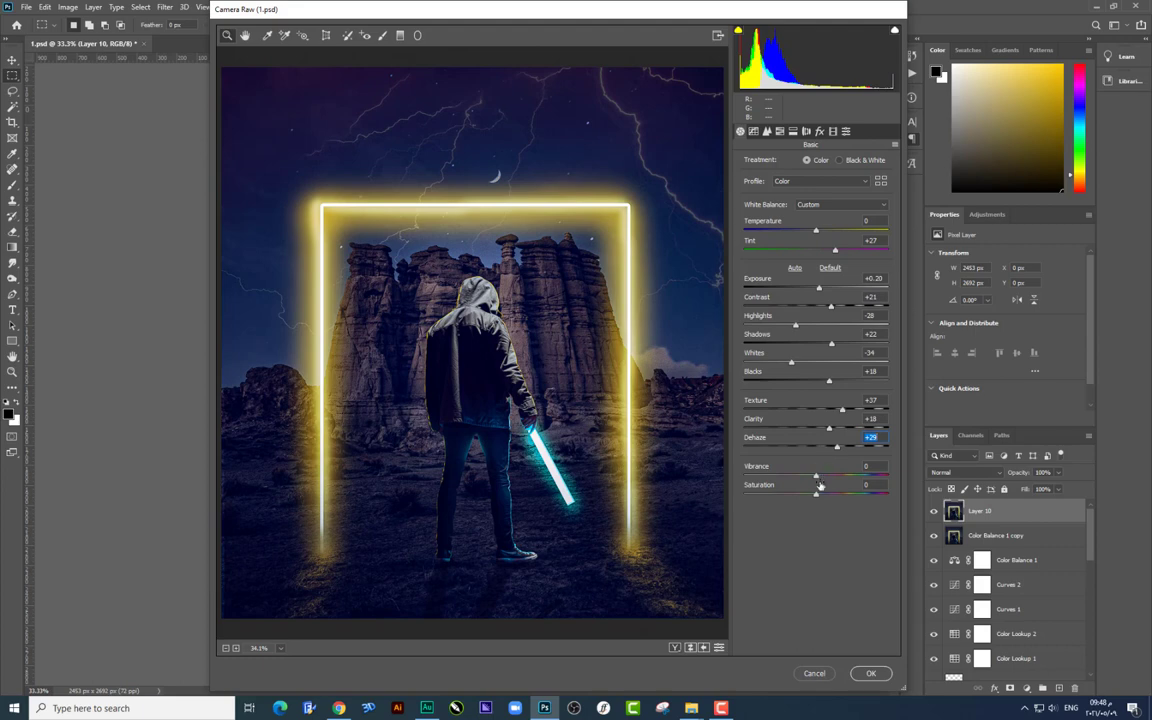
{"action": "left_click_drag", "start_coordinate": [816, 477], "coordinate": [805, 479]}
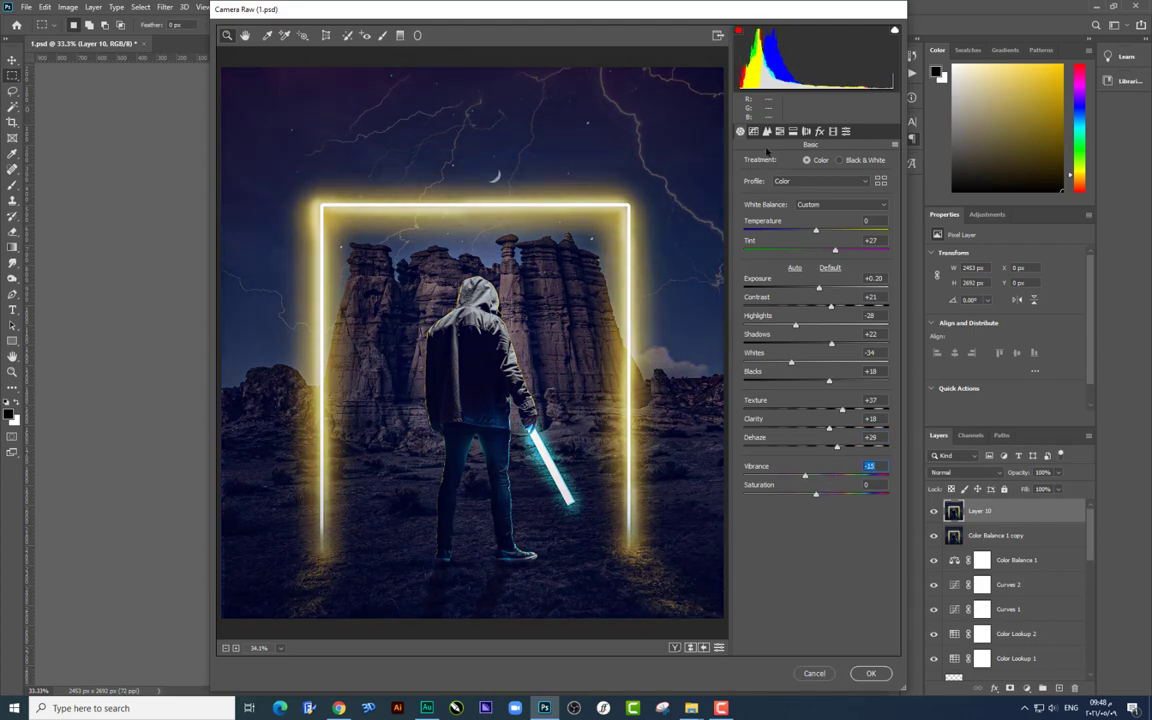
{"action": "left_click", "coordinate": [754, 132]}
{"action": "mouse_move", "coordinate": [818, 358]}
{"action": "left_mouse_down"}
{"action": "mouse_move", "coordinate": [838, 358]}
{"action": "mouse_move", "coordinate": [803, 376]}
{"action": "mouse_move", "coordinate": [817, 411]}
{"action": "left_mouse_up"}
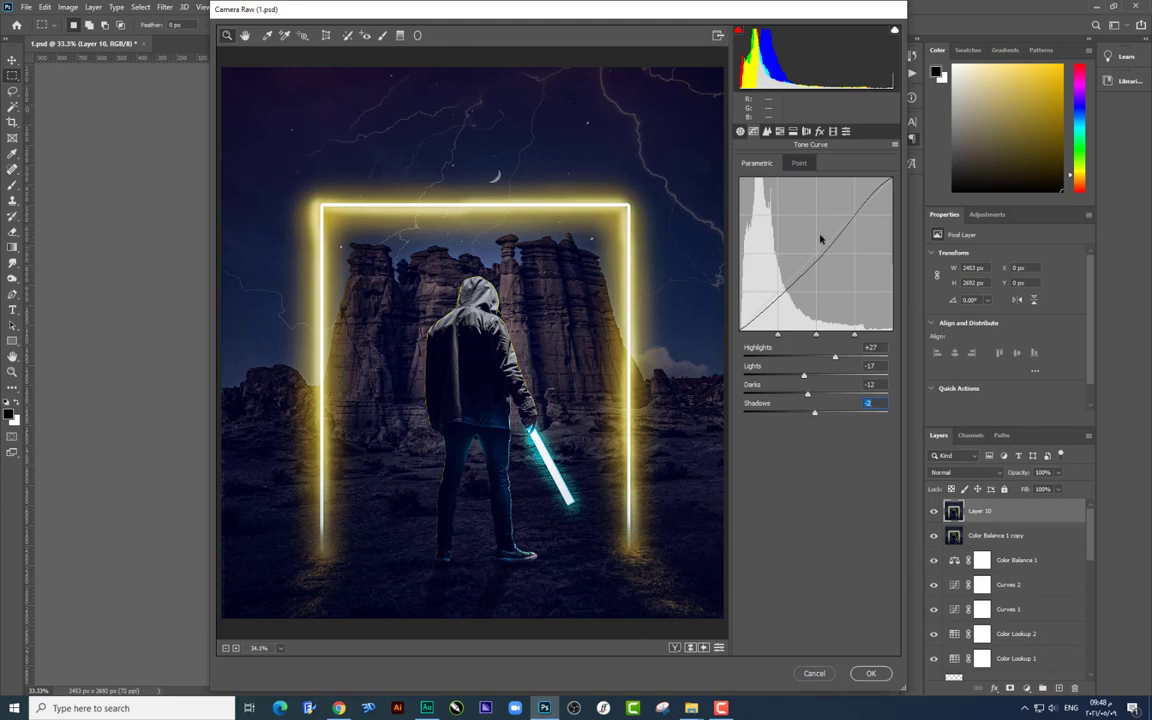
Step: Set Camera Raw luminance noise reduction to 20
{"action": "left_click", "coordinate": [779, 131]}
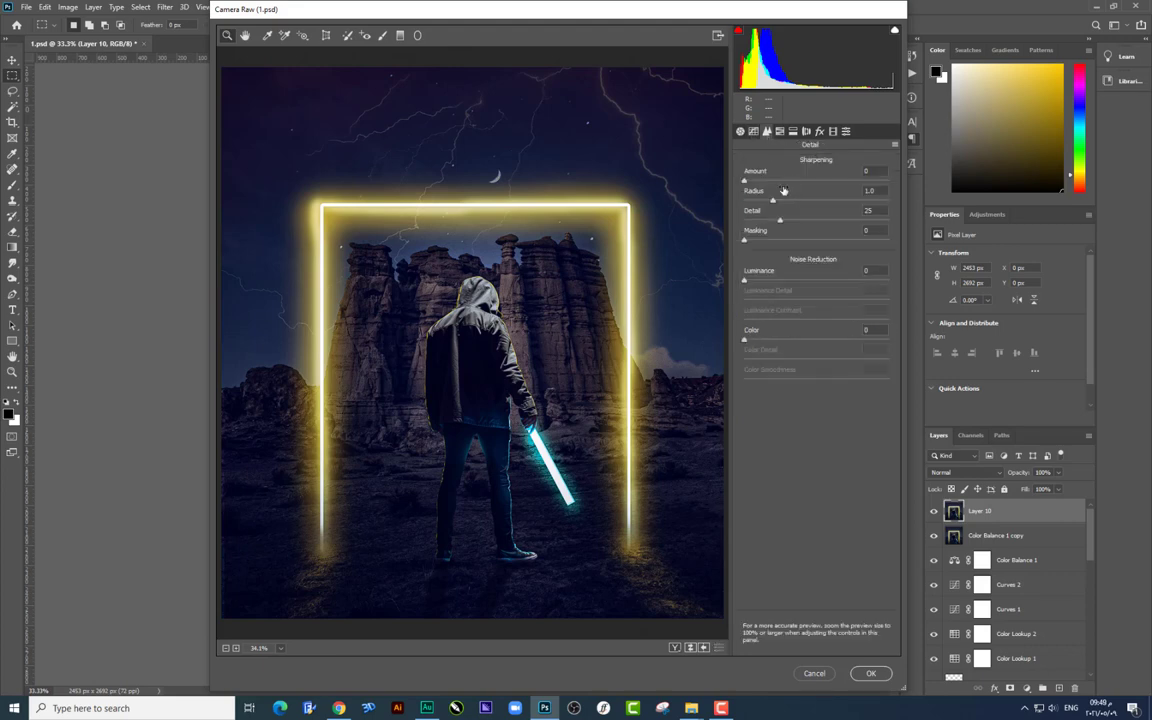
{"action": "left_click", "coordinate": [766, 281]}
{"action": "left_click", "coordinate": [775, 299]}
{"action": "left_click", "coordinate": [802, 279]}
{"action": "mouse_move", "coordinate": [800, 279]}
{"action": "left_mouse_down"}
{"action": "mouse_move", "coordinate": [776, 310]}
{"action": "mouse_move", "coordinate": [755, 282]}
{"action": "left_mouse_up"}
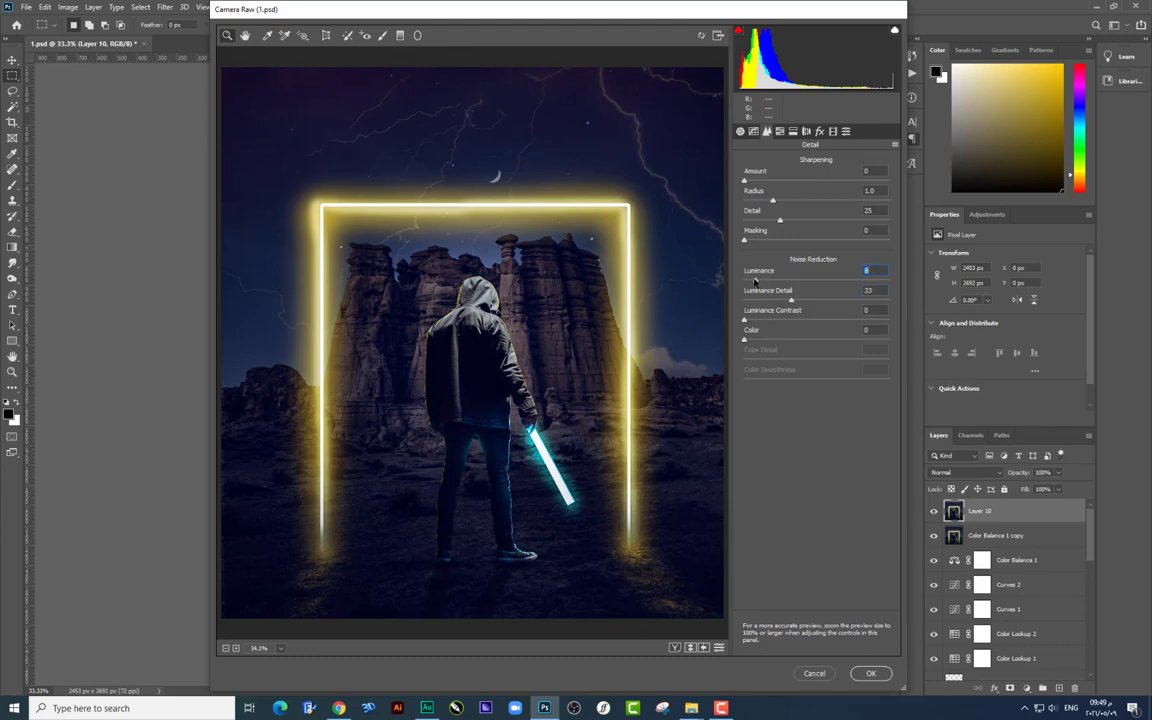
Step: Shift HSL hues: Oranges -62, Greens +50, Magentas -68
{"action": "left_click", "coordinate": [780, 131]}
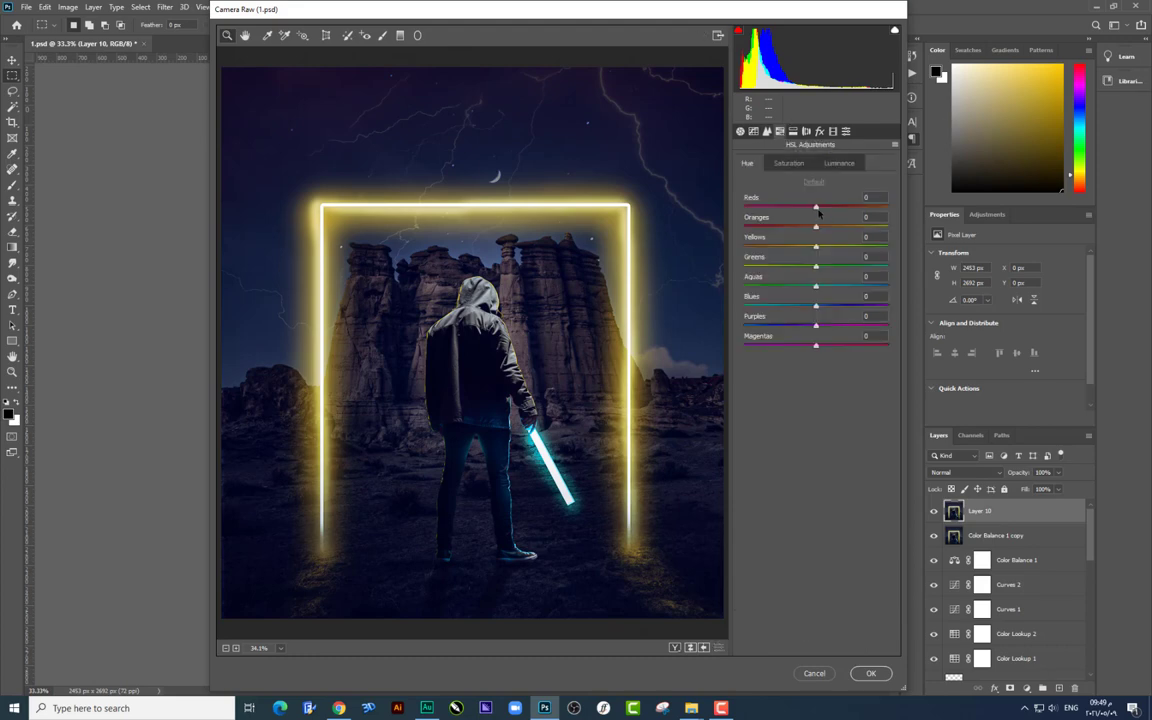
{"action": "mouse_move", "coordinate": [817, 207]}
{"action": "left_mouse_down"}
{"action": "mouse_move", "coordinate": [767, 228]}
{"action": "mouse_move", "coordinate": [940, 236]}
{"action": "left_mouse_up"}
{"action": "mouse_move", "coordinate": [754, 263]}
{"action": "left_mouse_down"}
{"action": "mouse_move", "coordinate": [826, 286]}
{"action": "mouse_move", "coordinate": [804, 286]}
{"action": "mouse_move", "coordinate": [789, 307]}
{"action": "mouse_move", "coordinate": [816, 311]}
{"action": "mouse_move", "coordinate": [803, 326]}
{"action": "left_mouse_up"}
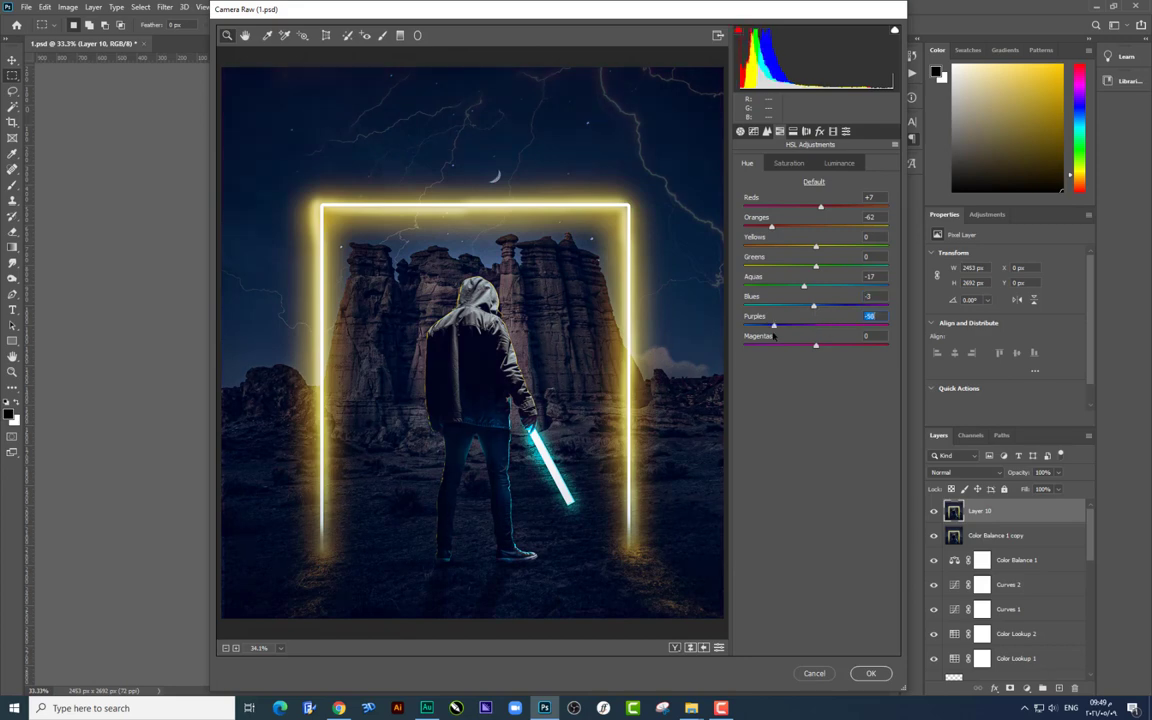
{"action": "left_click", "coordinate": [816, 268]}
{"action": "left_click_drag", "start_coordinate": [816, 345], "coordinate": [768, 345]}
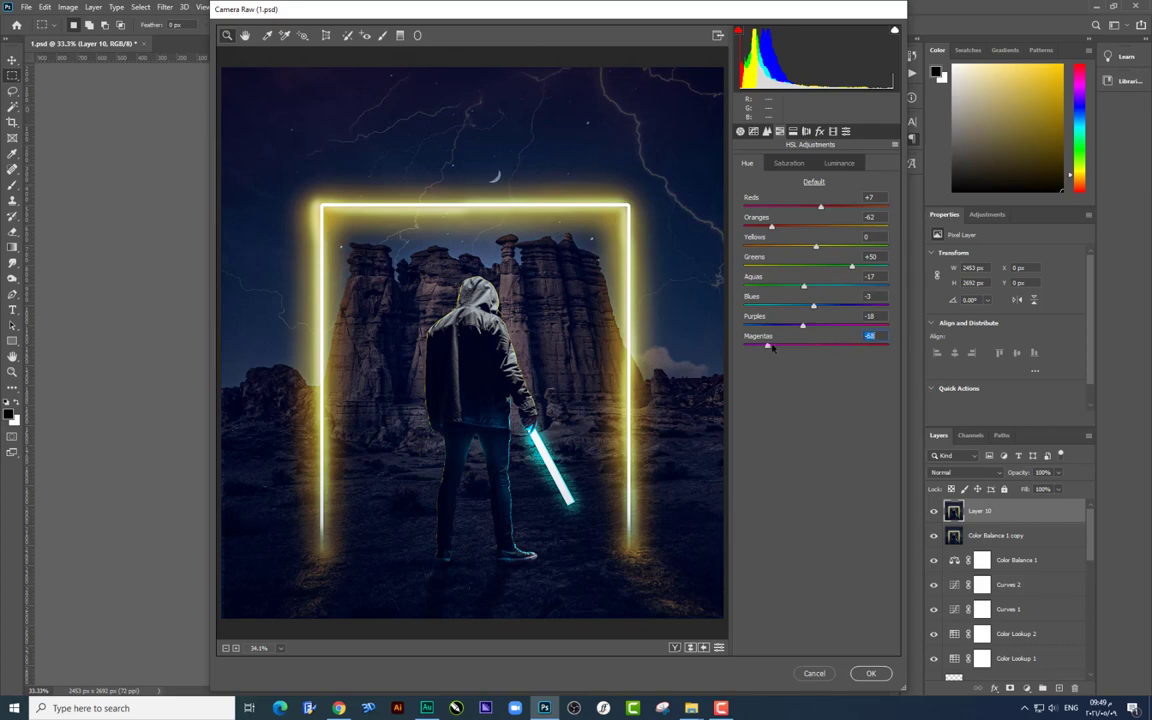
{"action": "left_click", "coordinate": [793, 131]}
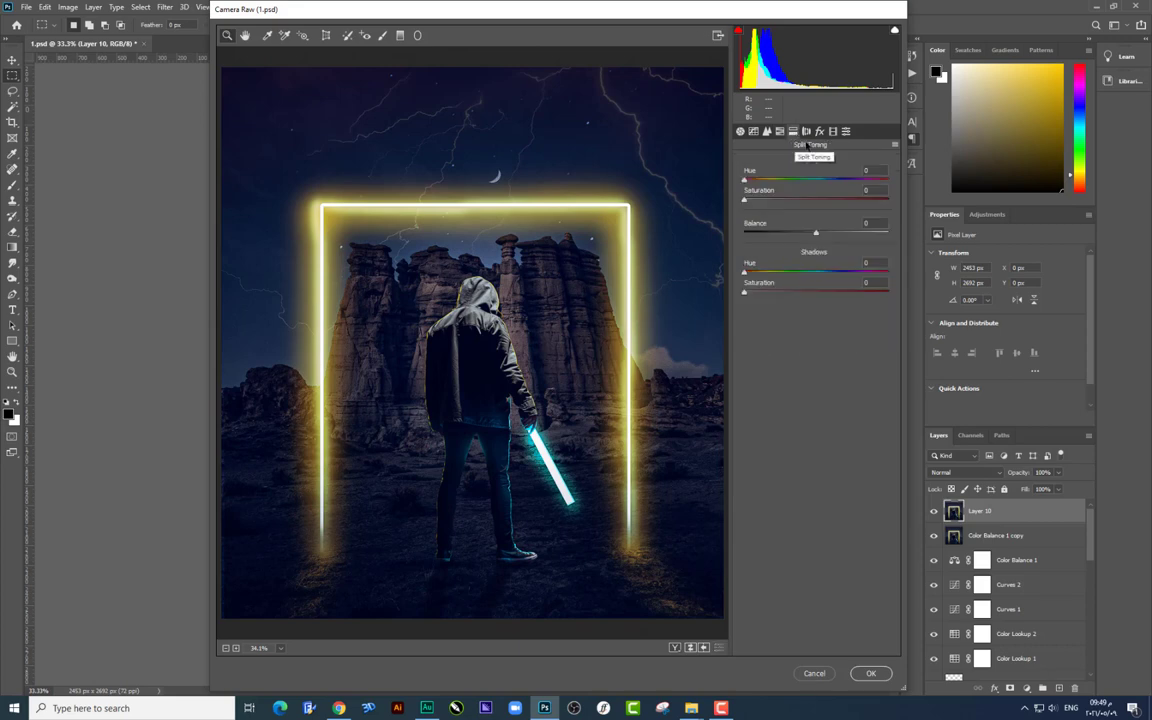
Step: Add grain amount 14 and a light edge vignette
{"action": "left_click", "coordinate": [806, 131]}
{"action": "left_click", "coordinate": [819, 131]}
{"action": "left_click", "coordinate": [764, 184]}
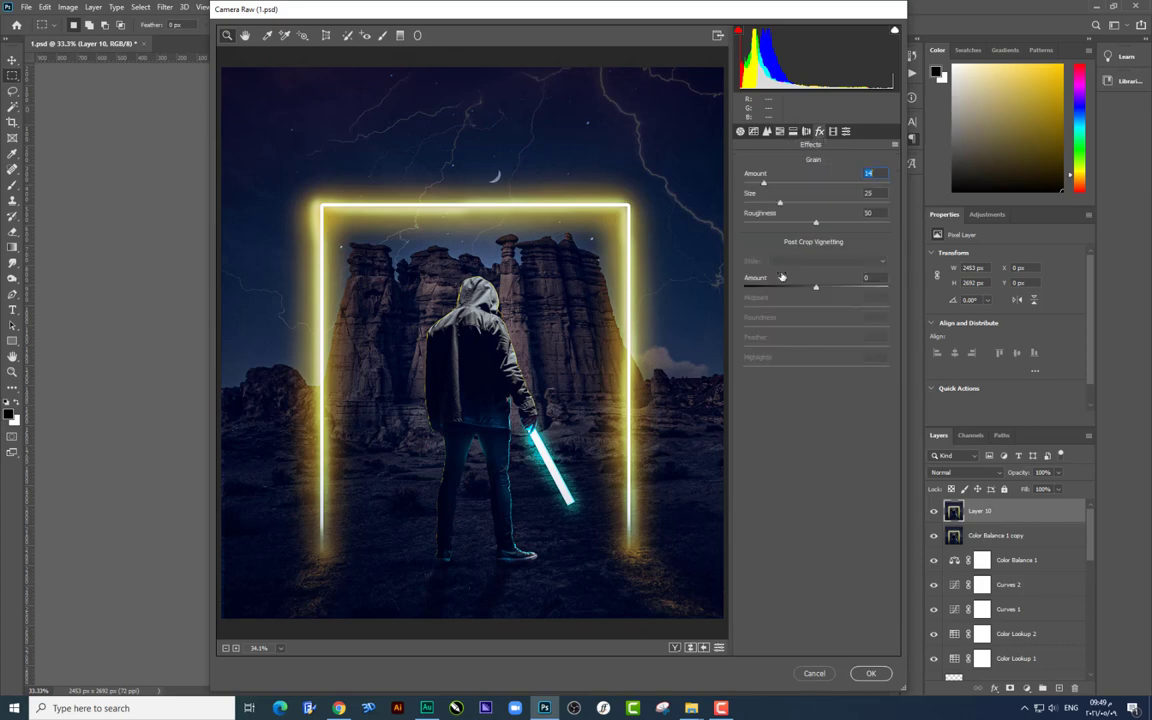
{"action": "left_click_drag", "start_coordinate": [816, 287], "coordinate": [818, 289]}
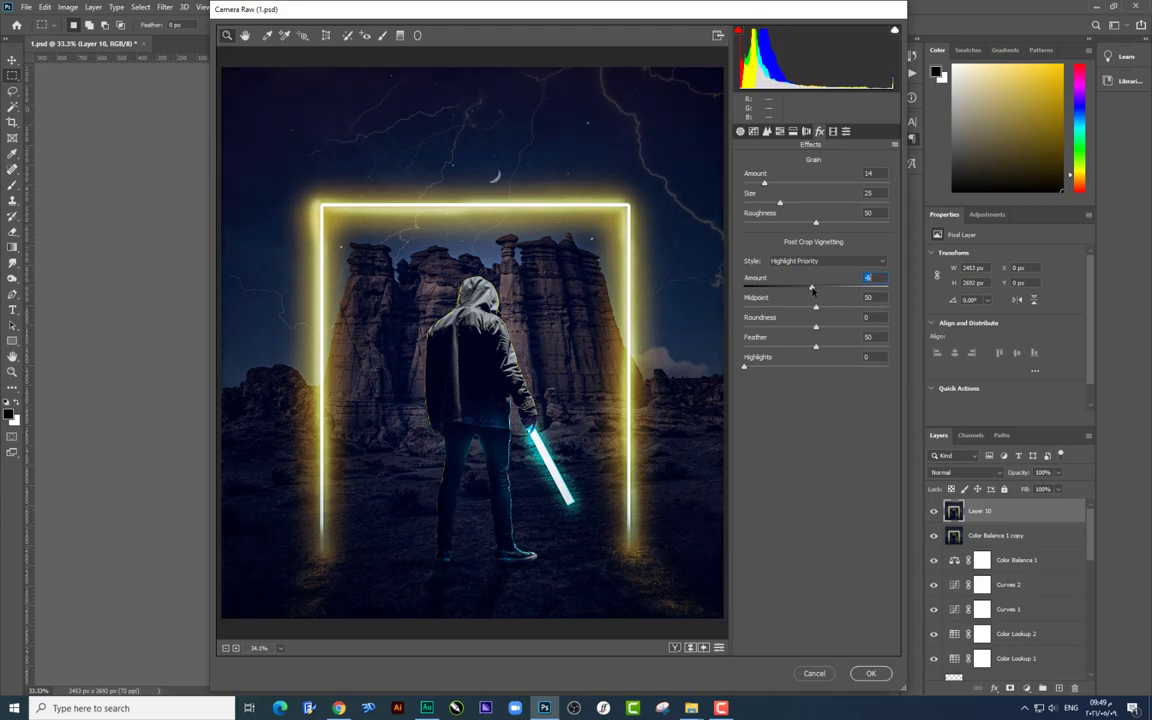
Step: Calibrate with Shadows Tint +100, red primary hue -9 and green primary hue +12
{"action": "left_click", "coordinate": [833, 132]}
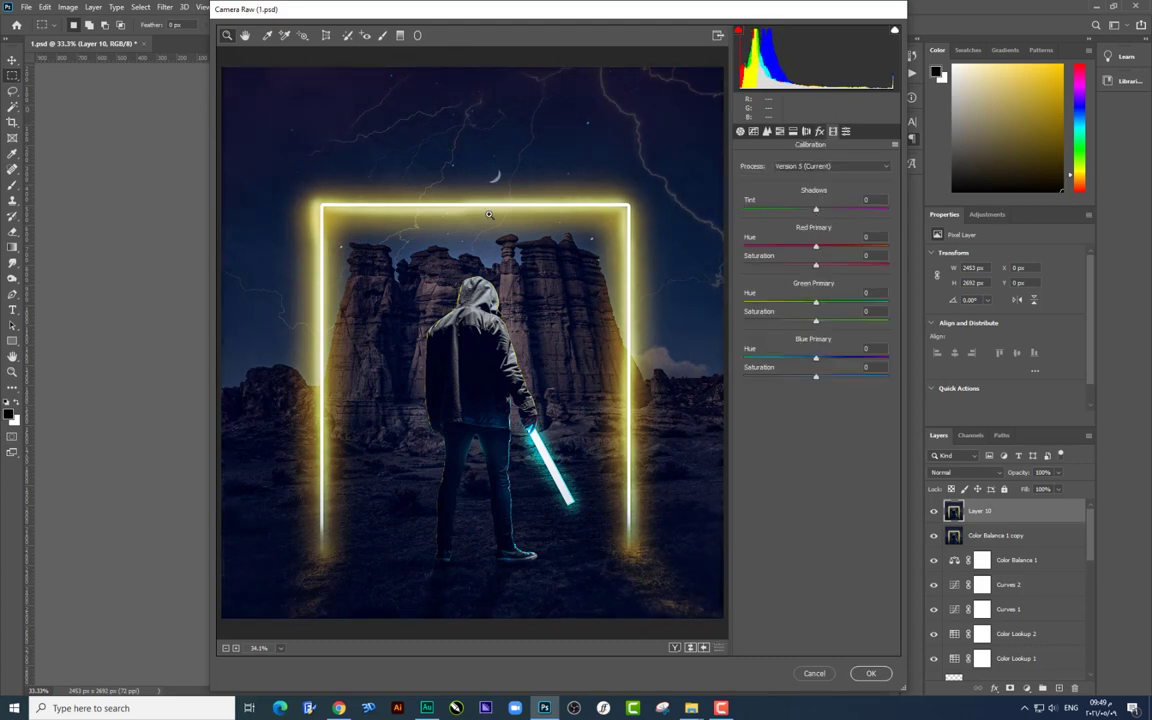
{"action": "mouse_move", "coordinate": [816, 209]}
{"action": "left_mouse_down"}
{"action": "mouse_move", "coordinate": [691, 213]}
{"action": "mouse_move", "coordinate": [1124, 215]}
{"action": "left_mouse_up"}
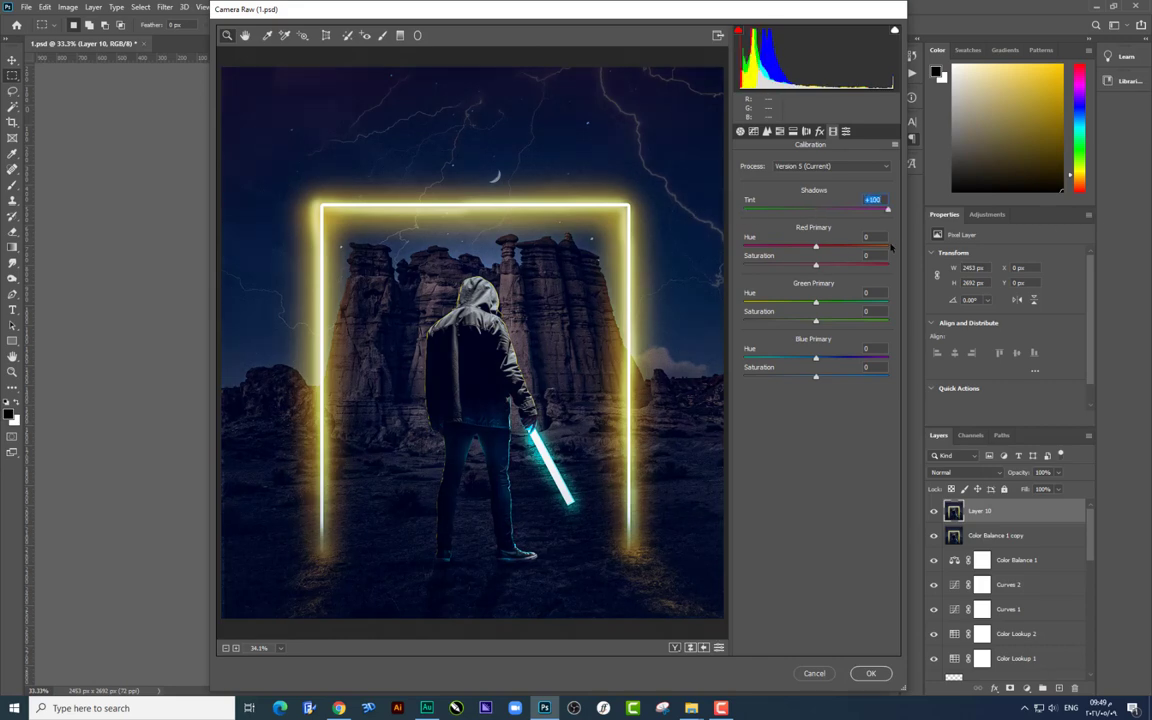
{"action": "left_click_drag", "start_coordinate": [818, 252], "coordinate": [811, 251]}
{"action": "mouse_move", "coordinate": [816, 302]}
{"action": "left_mouse_down"}
{"action": "mouse_move", "coordinate": [838, 360]}
{"action": "mouse_move", "coordinate": [812, 361]}
{"action": "mouse_move", "coordinate": [820, 377]}
{"action": "left_mouse_up"}
Step: Apply the Camera Raw grade and toggle Layer 10 to compare before and after
{"action": "left_click", "coordinate": [868, 673]}
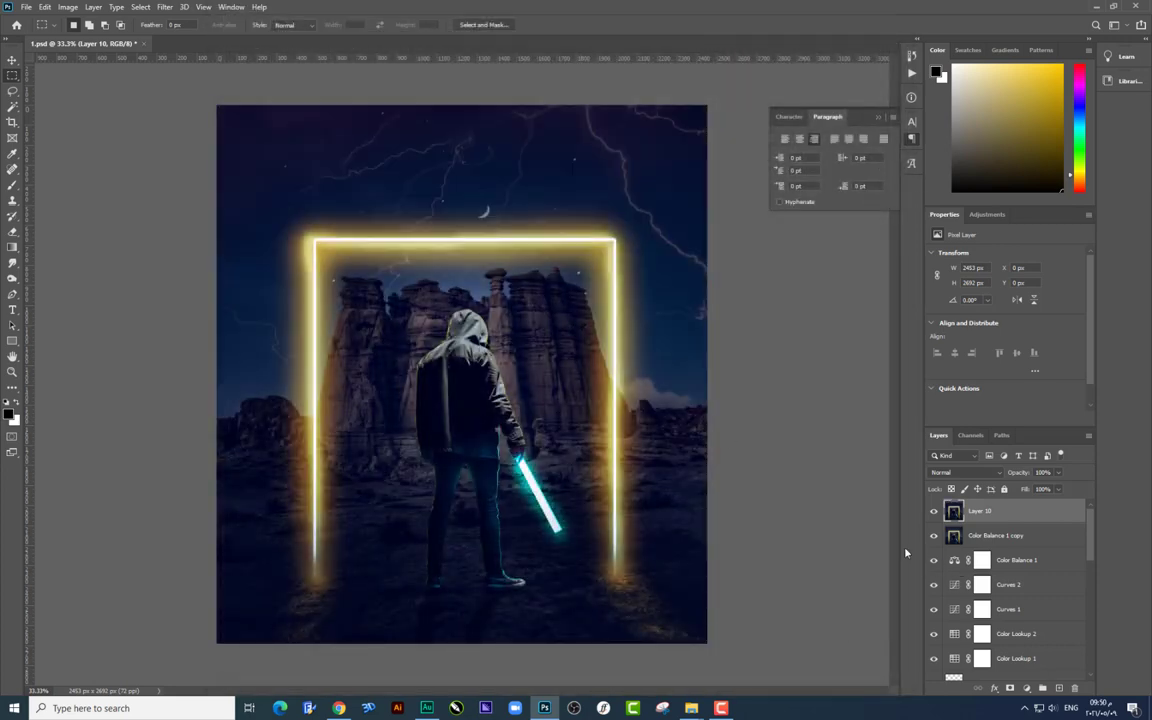
{"action": "left_click", "coordinate": [933, 511]}
{"action": "left_click", "coordinate": [933, 511]}
{"action": "left_click", "coordinate": [933, 511]}
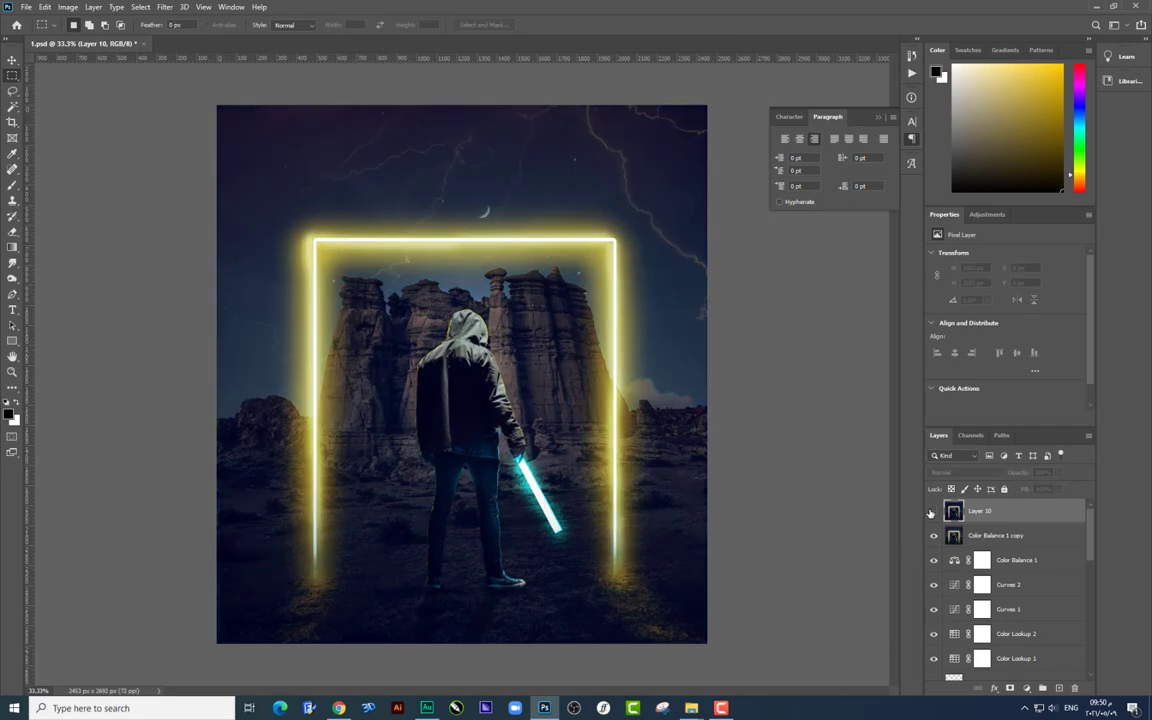
{"action": "left_click", "coordinate": [933, 511]}
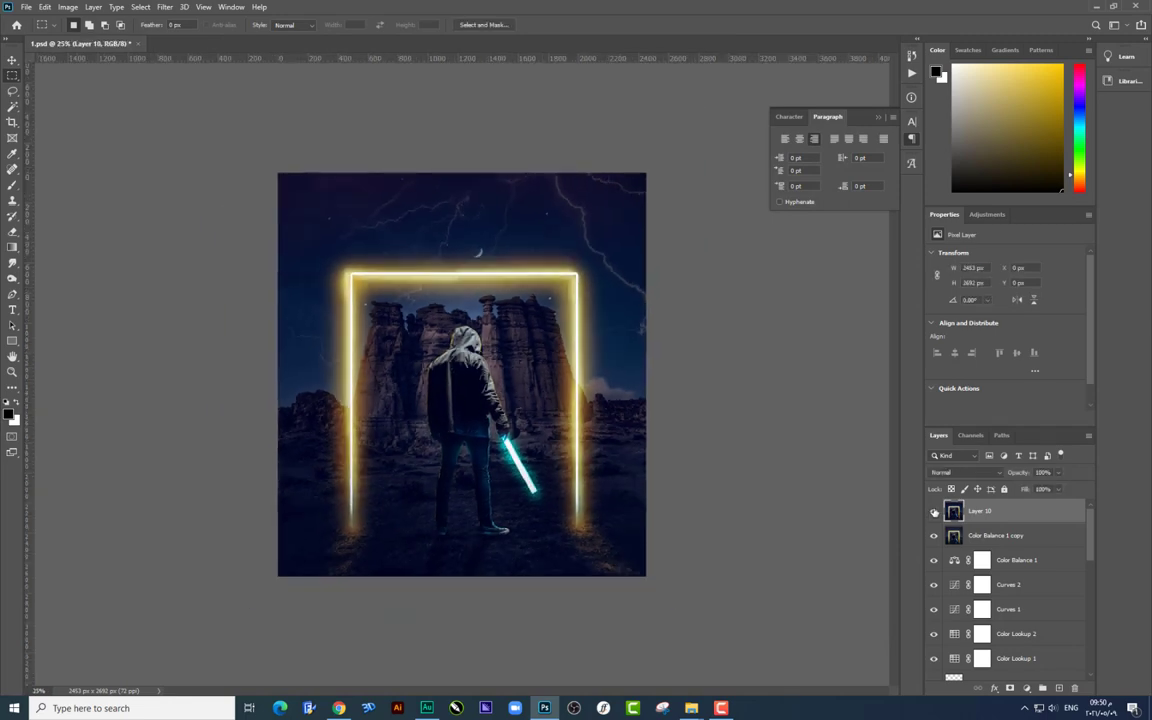
Step: Hide all panels, zoom to 50% and pan across the graded image
{"action": "key", "text": "Tab"}
{"action": "key", "text": "ctrl+plus"}
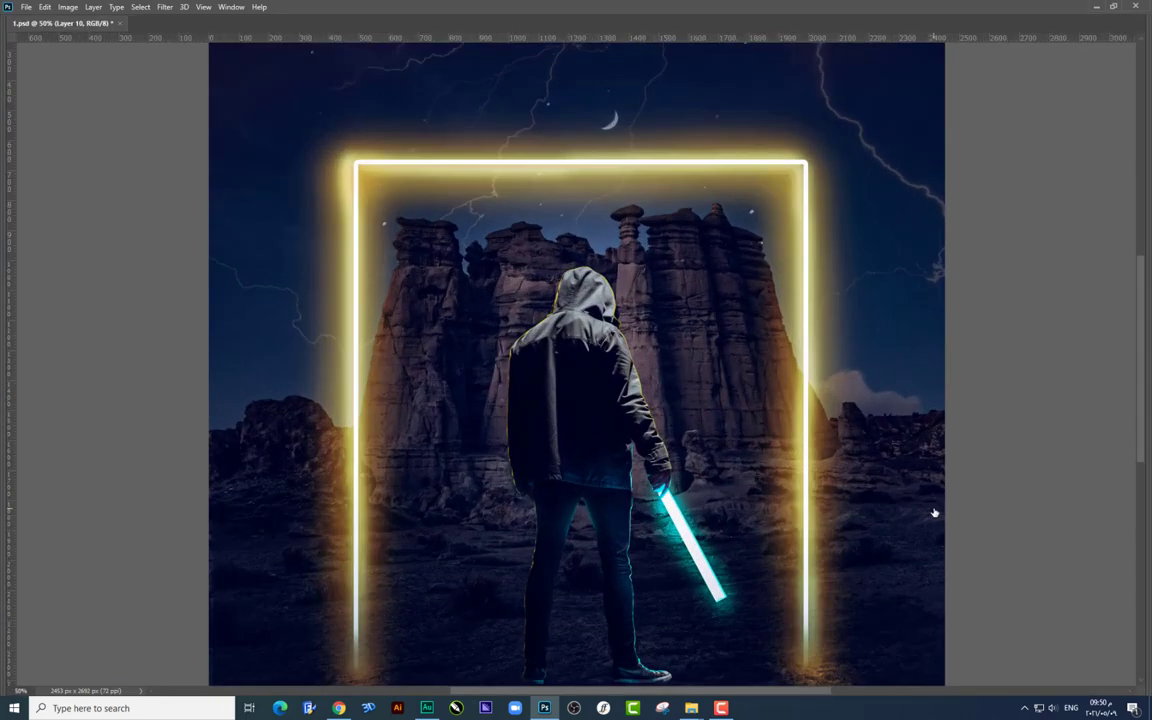
{"action": "left_click_drag", "start_coordinate": [730, 372], "coordinate": [740, 290]}
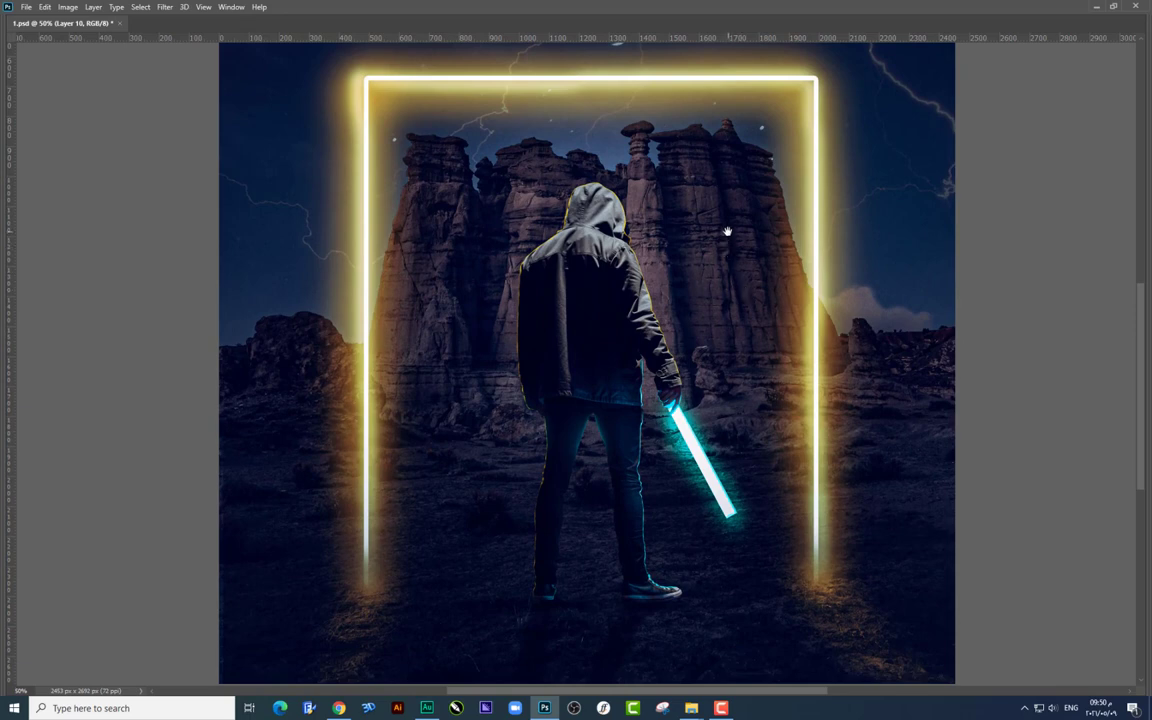
{"action": "left_click_drag", "start_coordinate": [727, 232], "coordinate": [718, 261]}
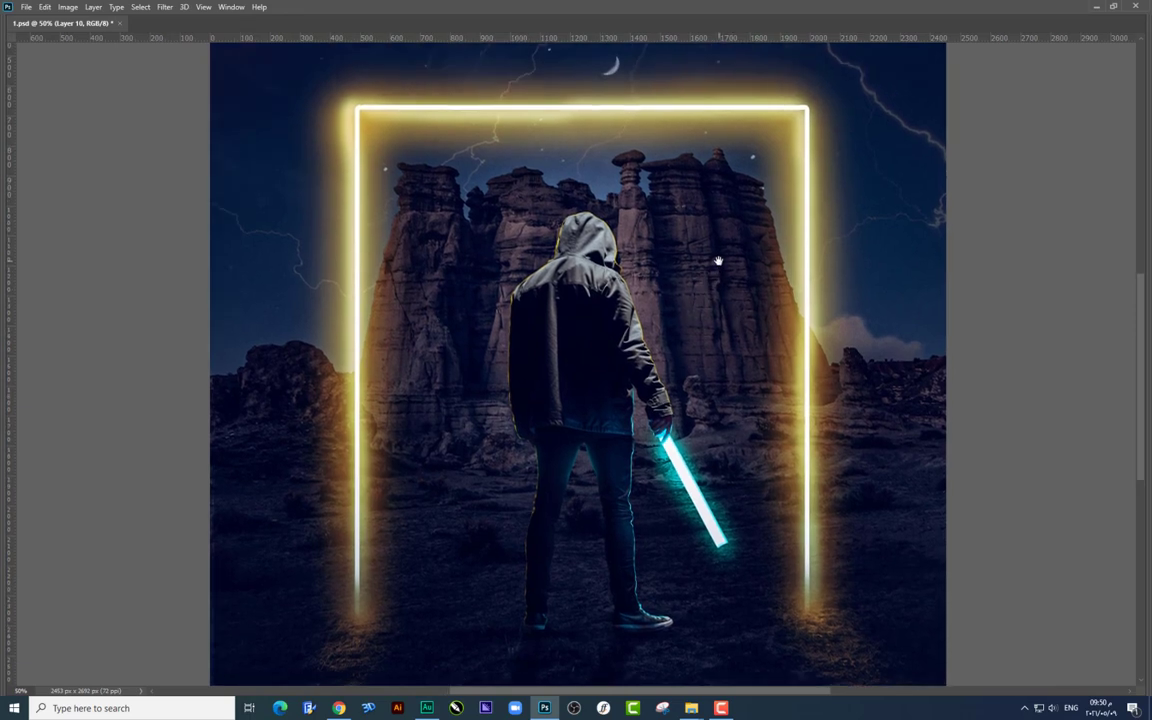